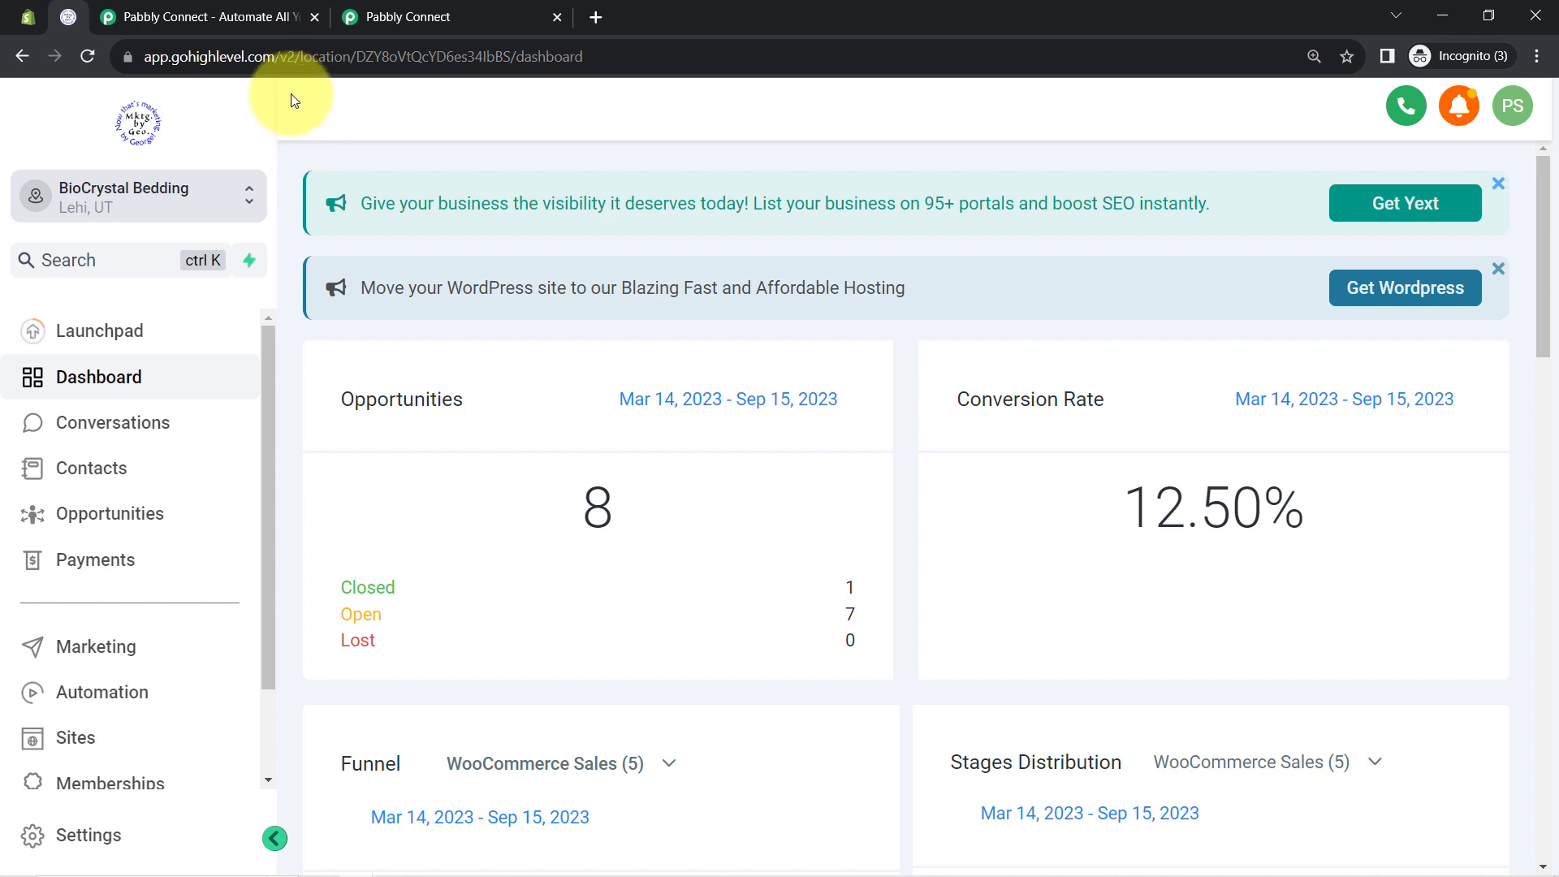
Bring up the Pabbly Connect homepage tab and dismiss the limited-time offer popup and chat panel
click(27, 14)
click(49, 13)
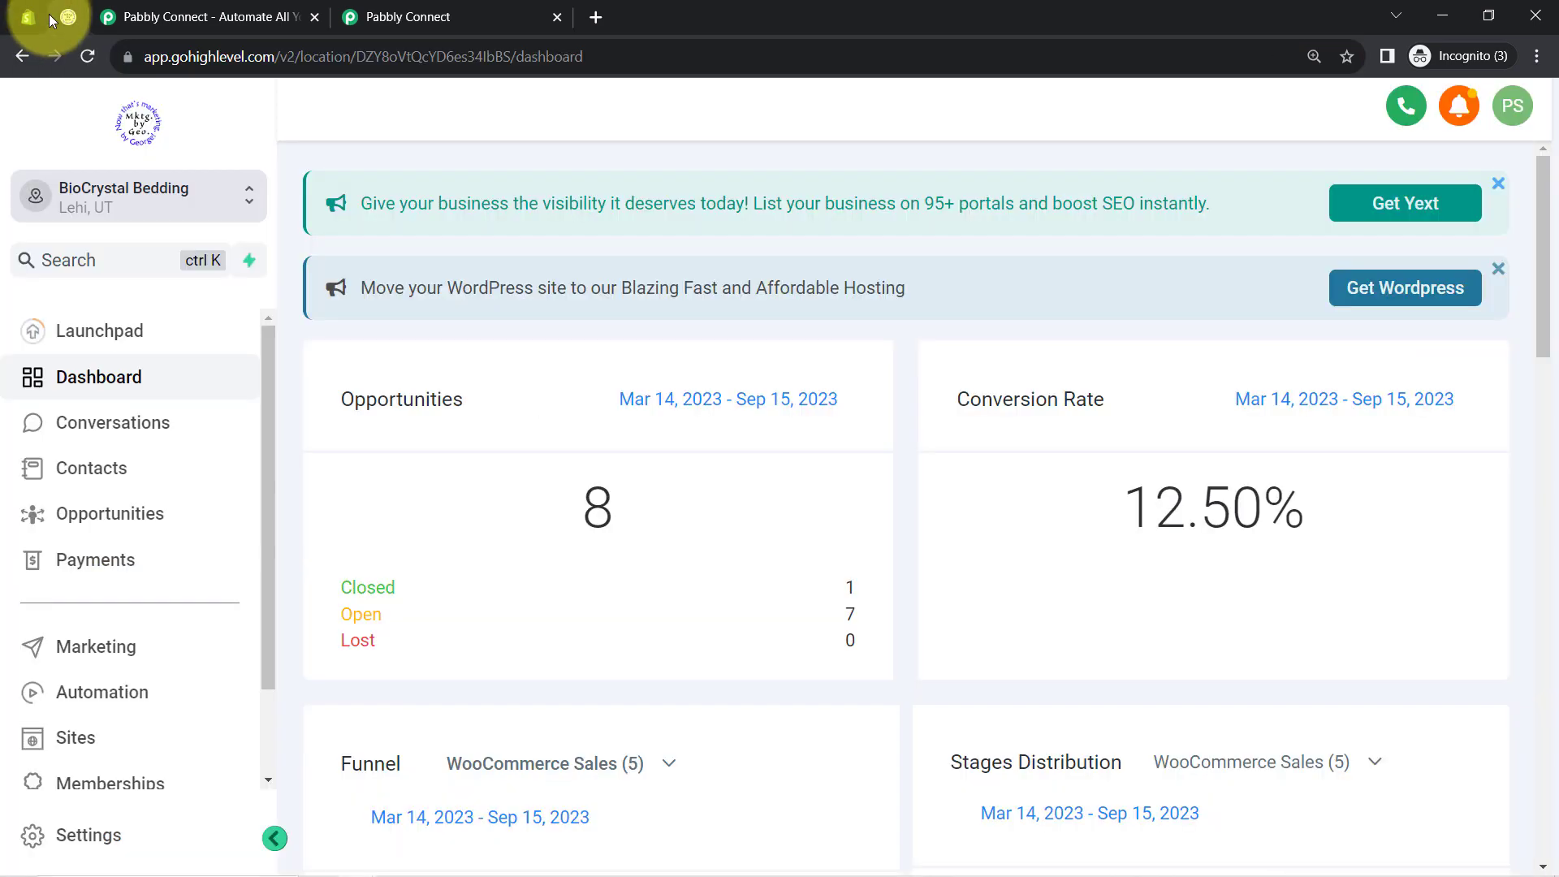
click(157, 8)
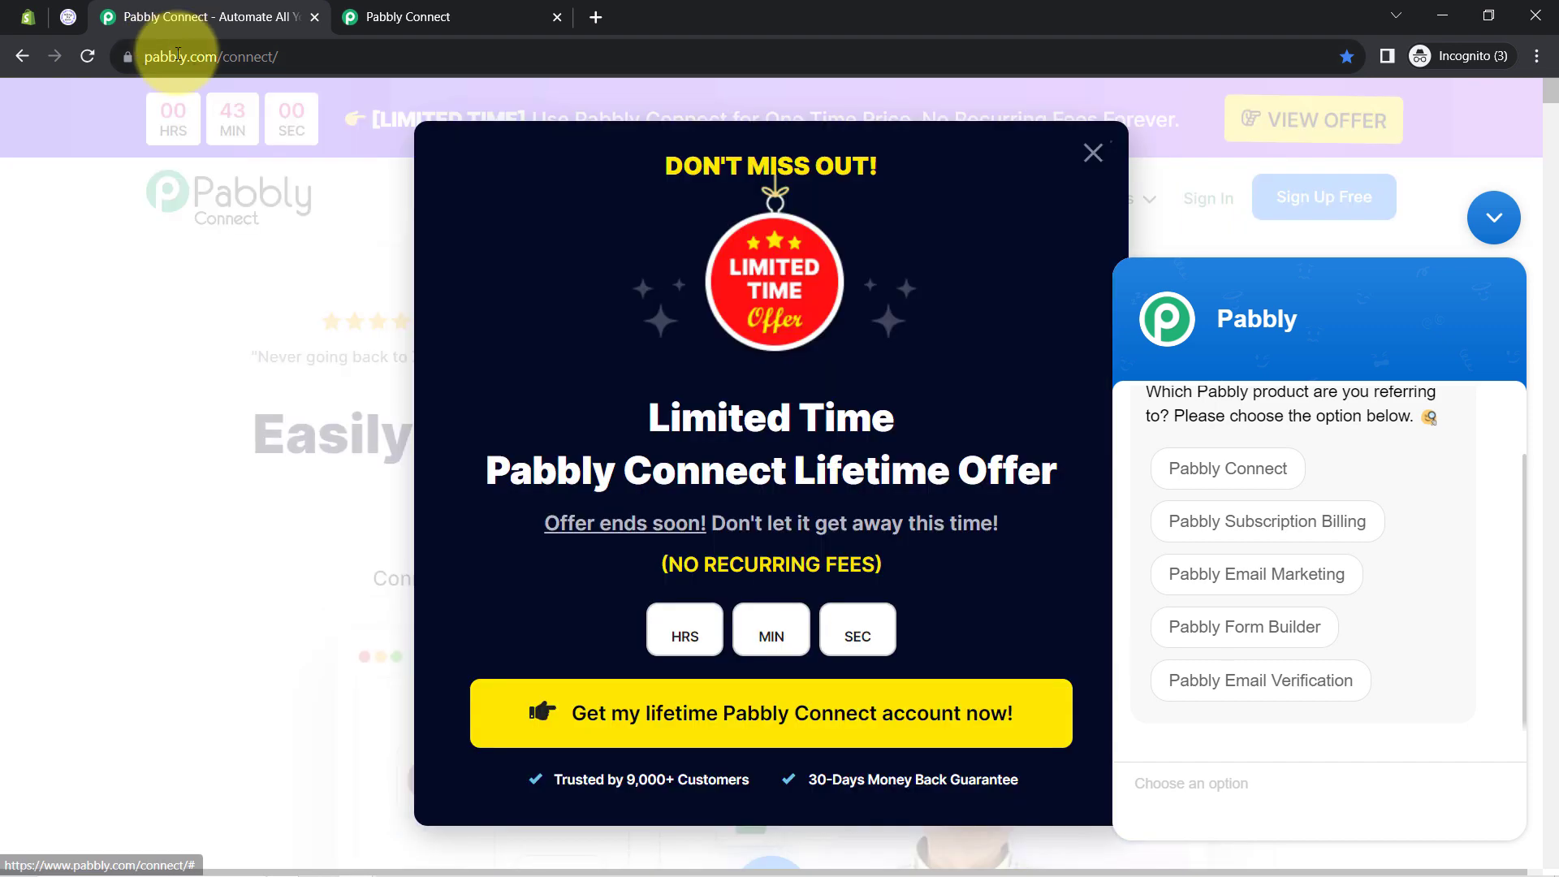
drag(182, 56, 636, 69)
click(1094, 146)
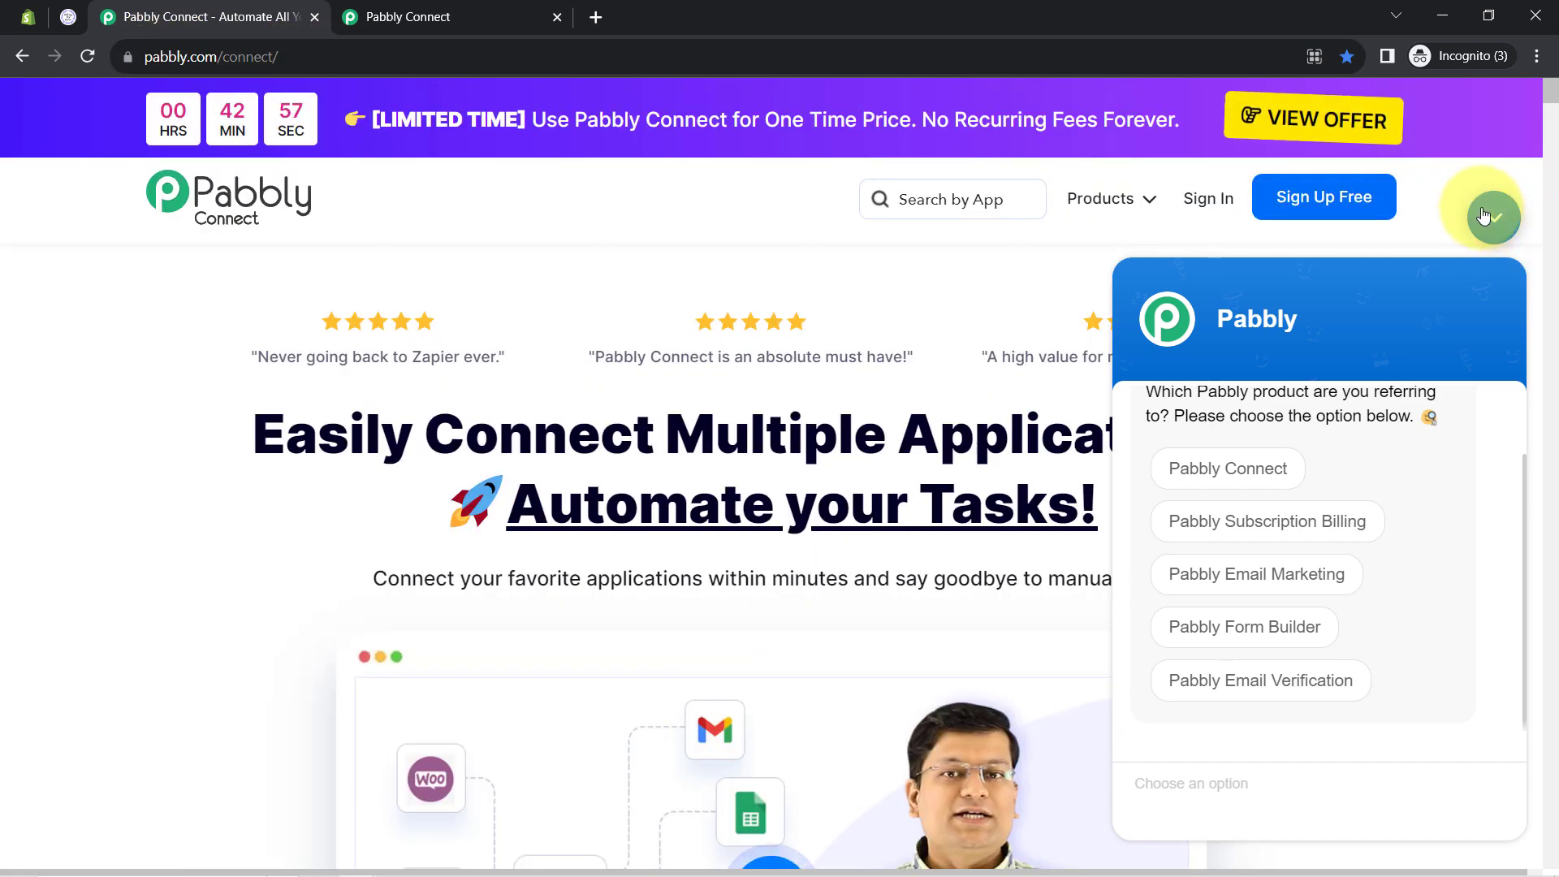
click(1496, 221)
drag(508, 406, 617, 483)
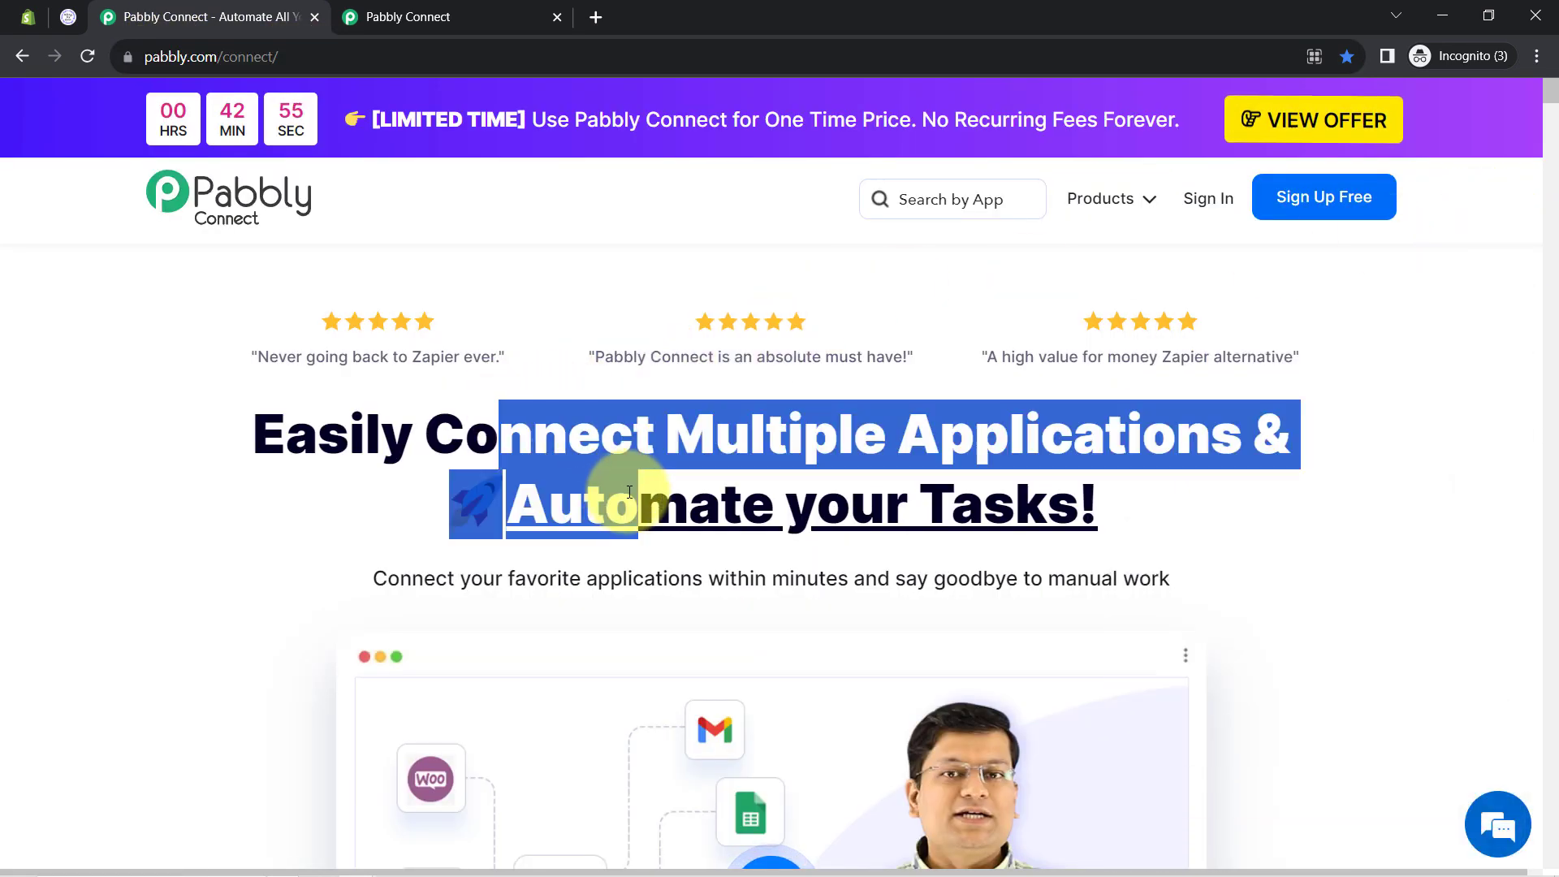
Switch to the connect.pabbly.com dashboard showing 129970 tasks remaining and an empty Home folder
click(454, 16)
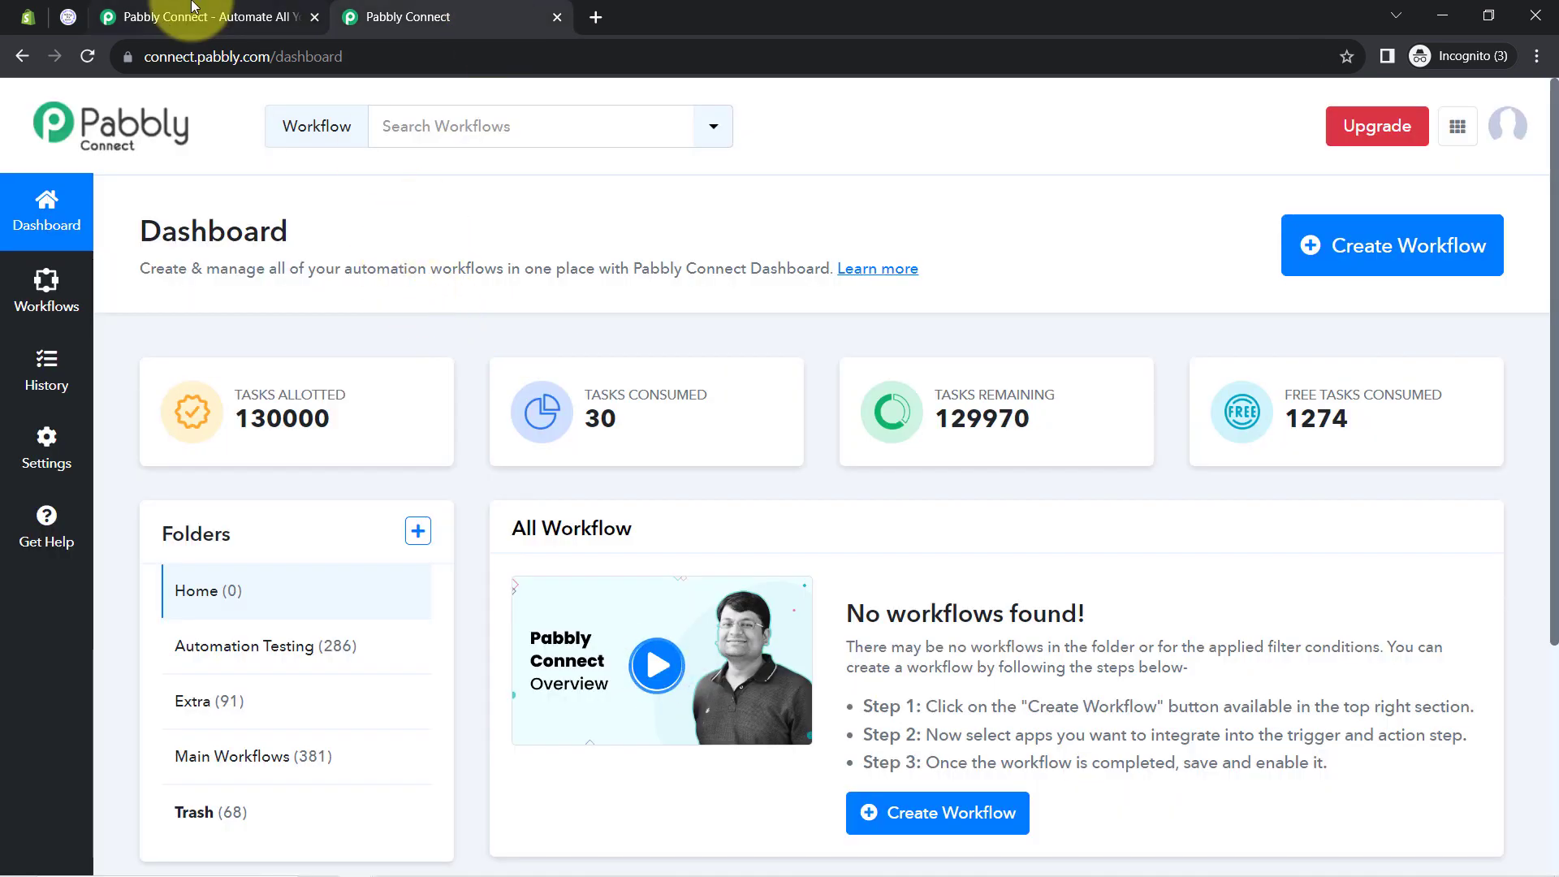
click(202, 16)
click(430, 411)
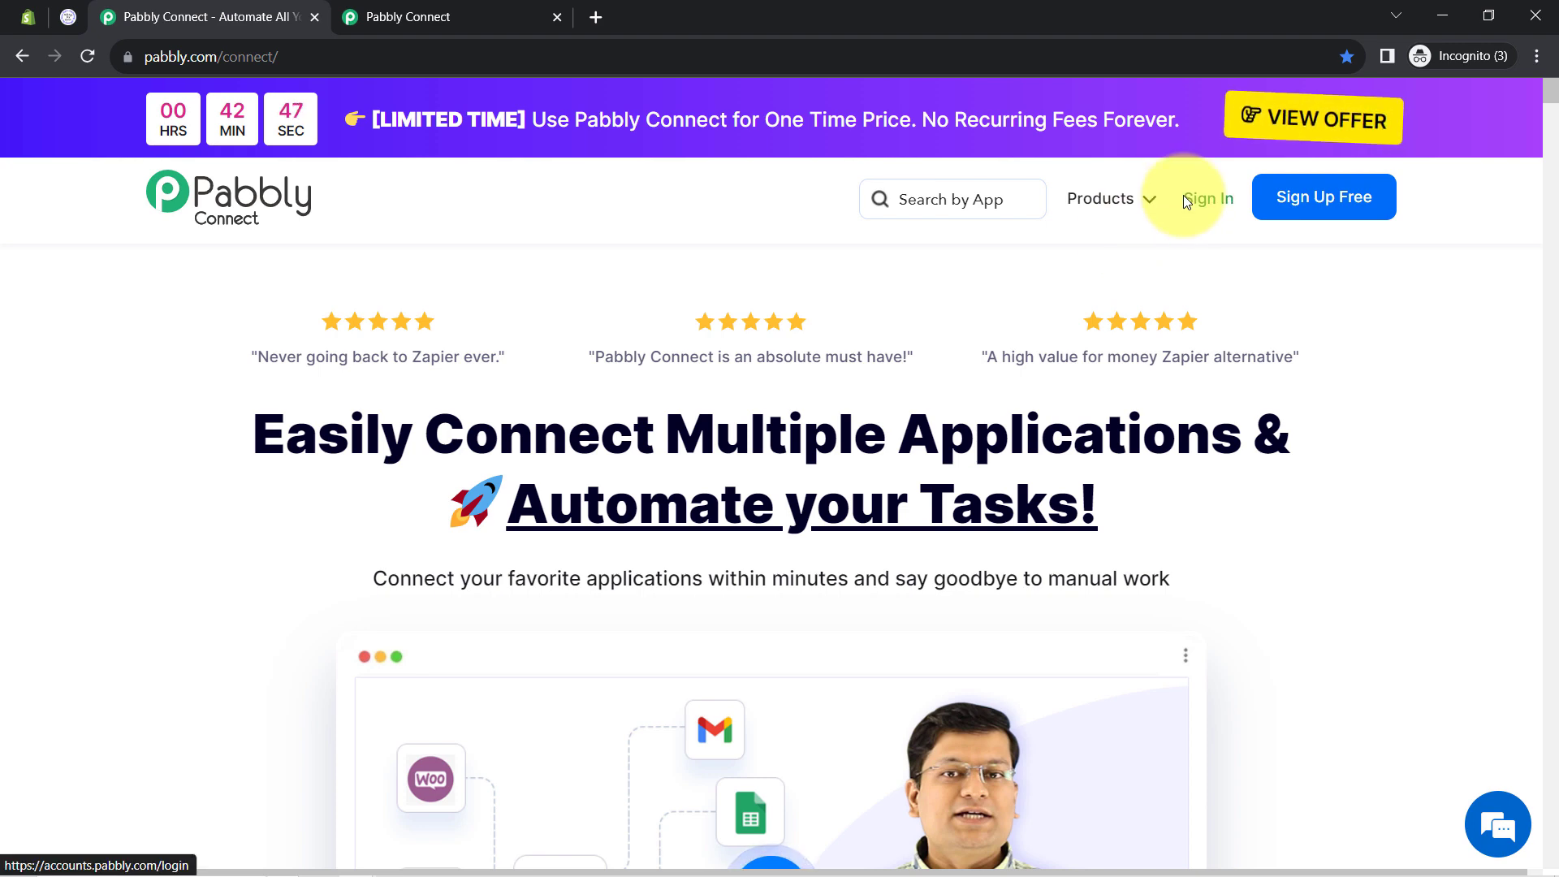
click(414, 10)
drag(135, 230, 711, 278)
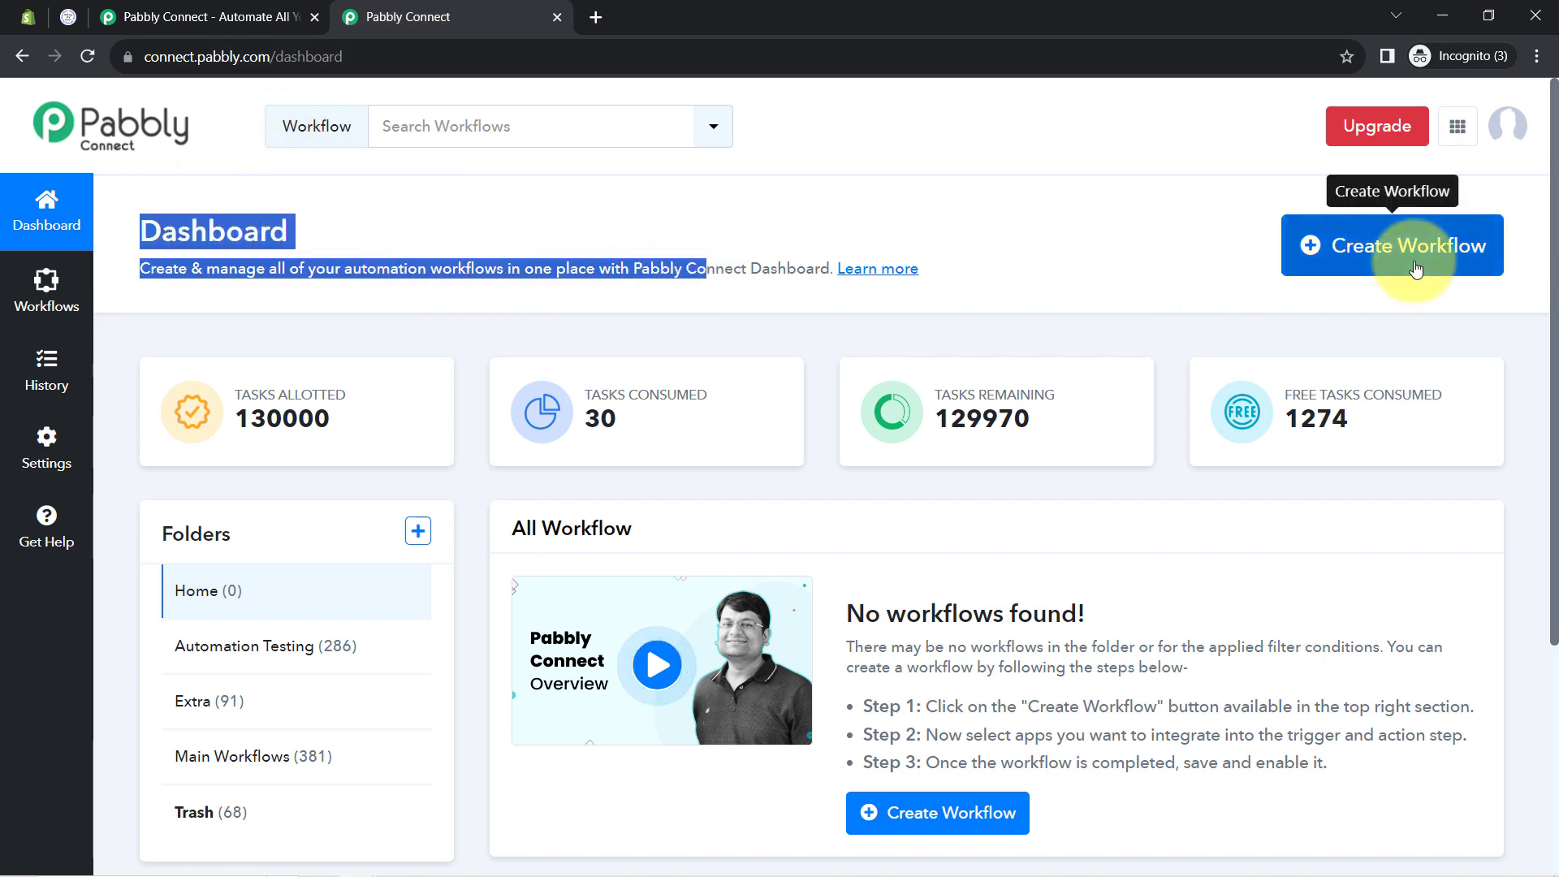
click(1410, 254)
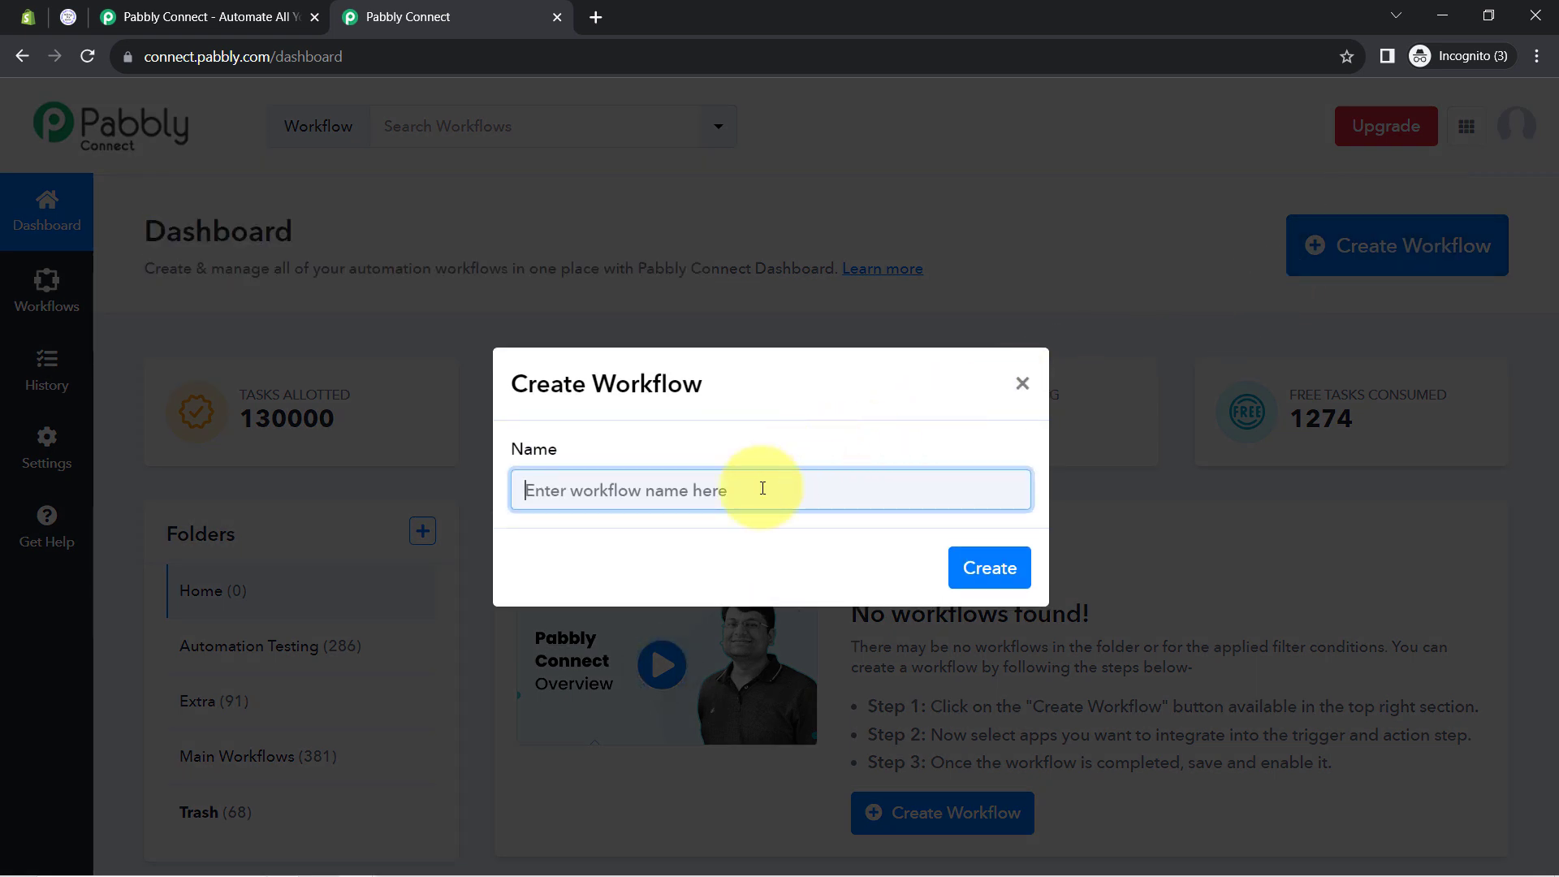
Name the workflow 'Create GoHighLevel Contact for Shopify Order' and create it
text(Create GoHighLevel Contact for Shopify Order)
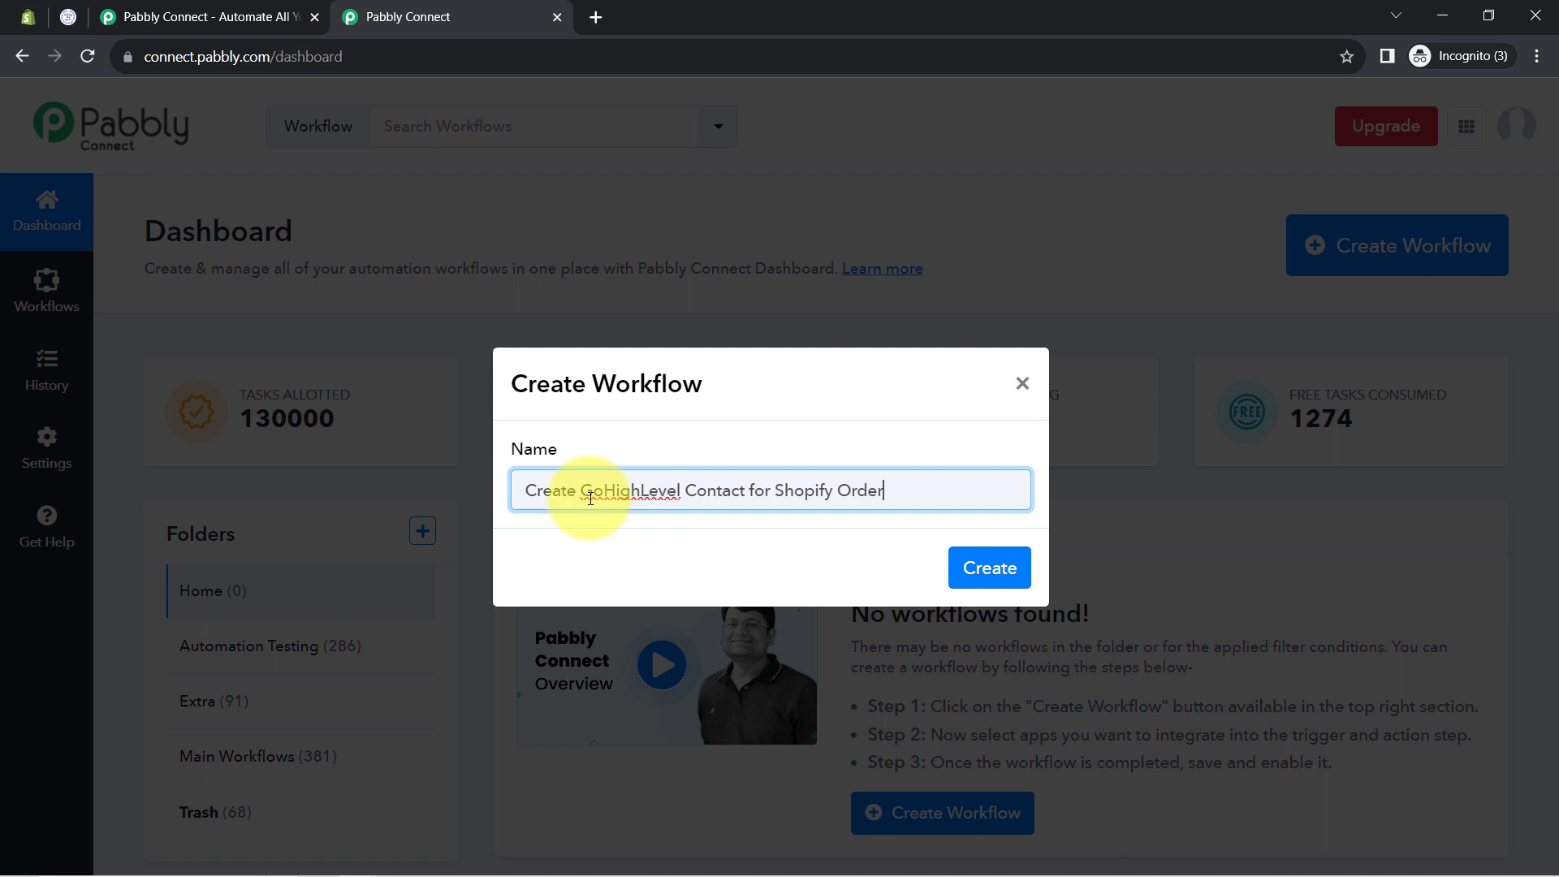
drag(570, 497, 739, 497)
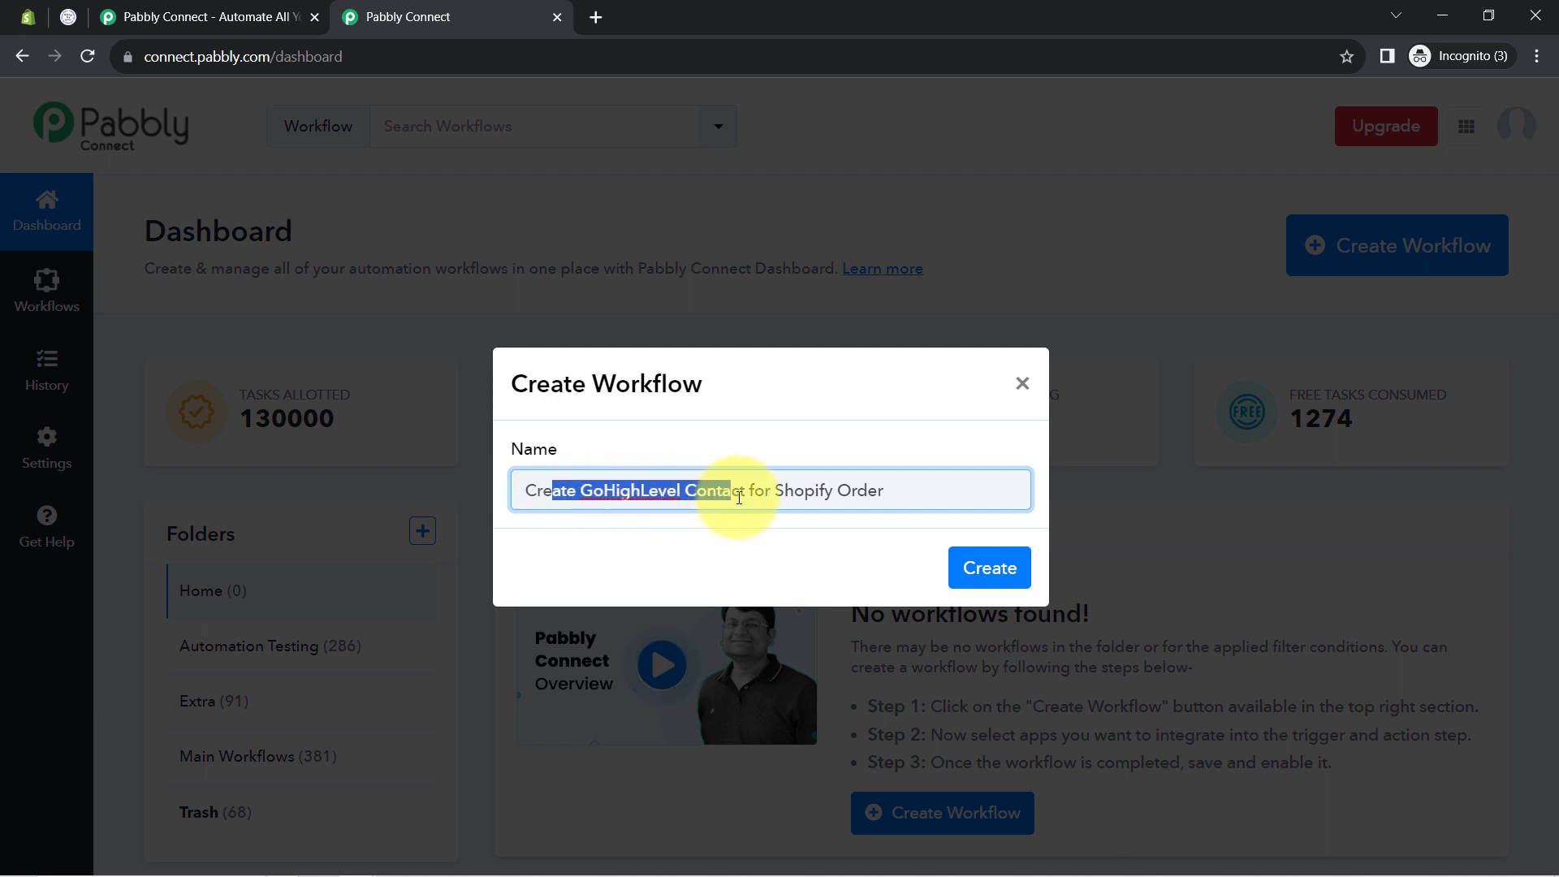
click(812, 496)
click(984, 560)
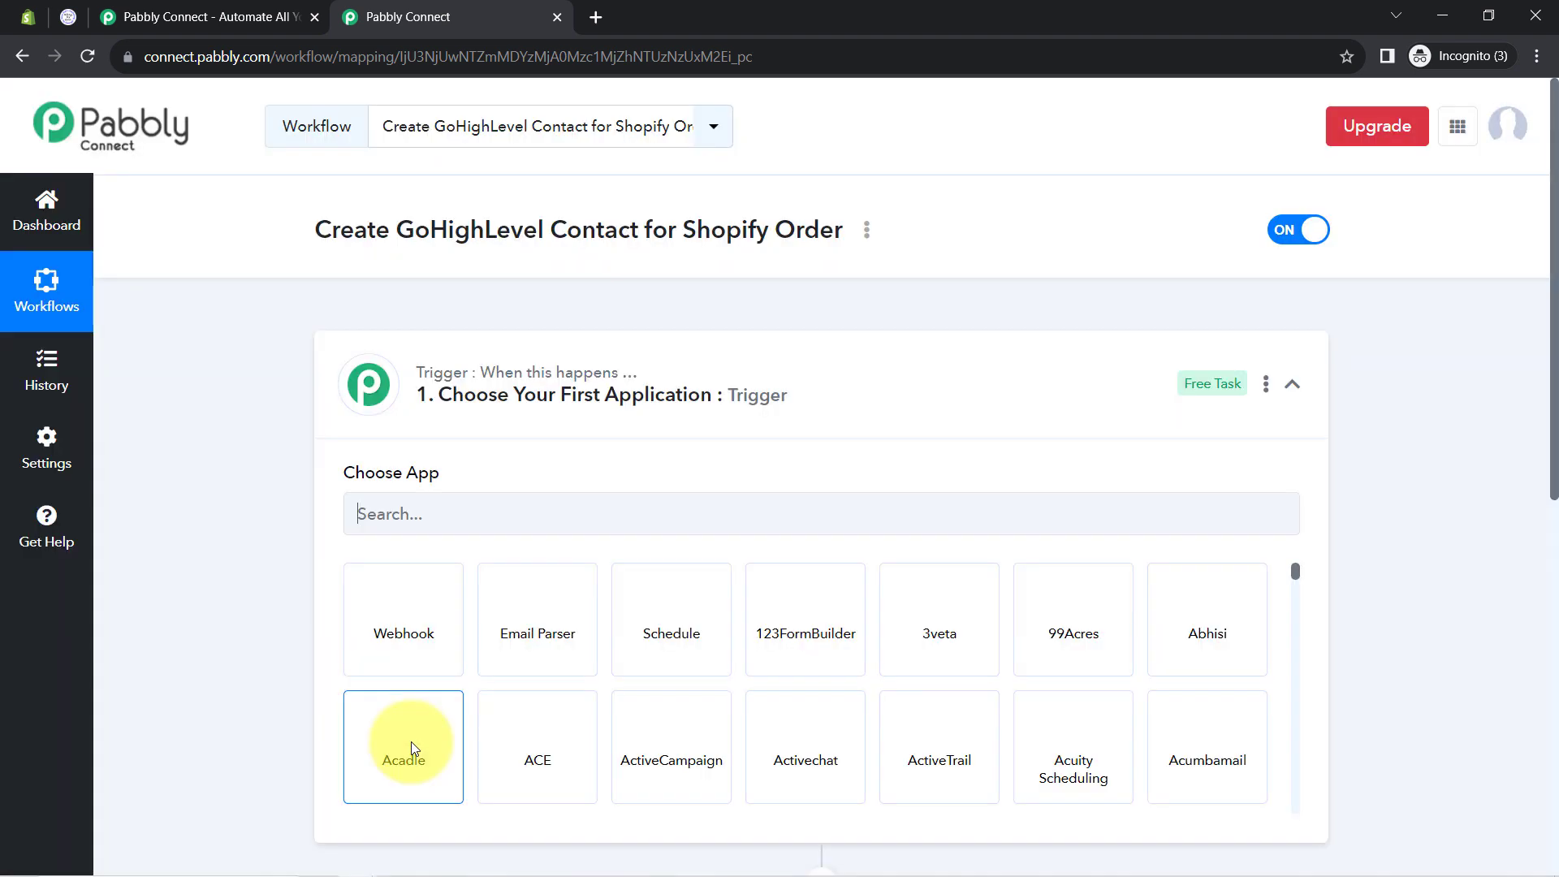
Search 'shop' in the Trigger step's app list and pick Shopify as the trigger app
click(545, 382)
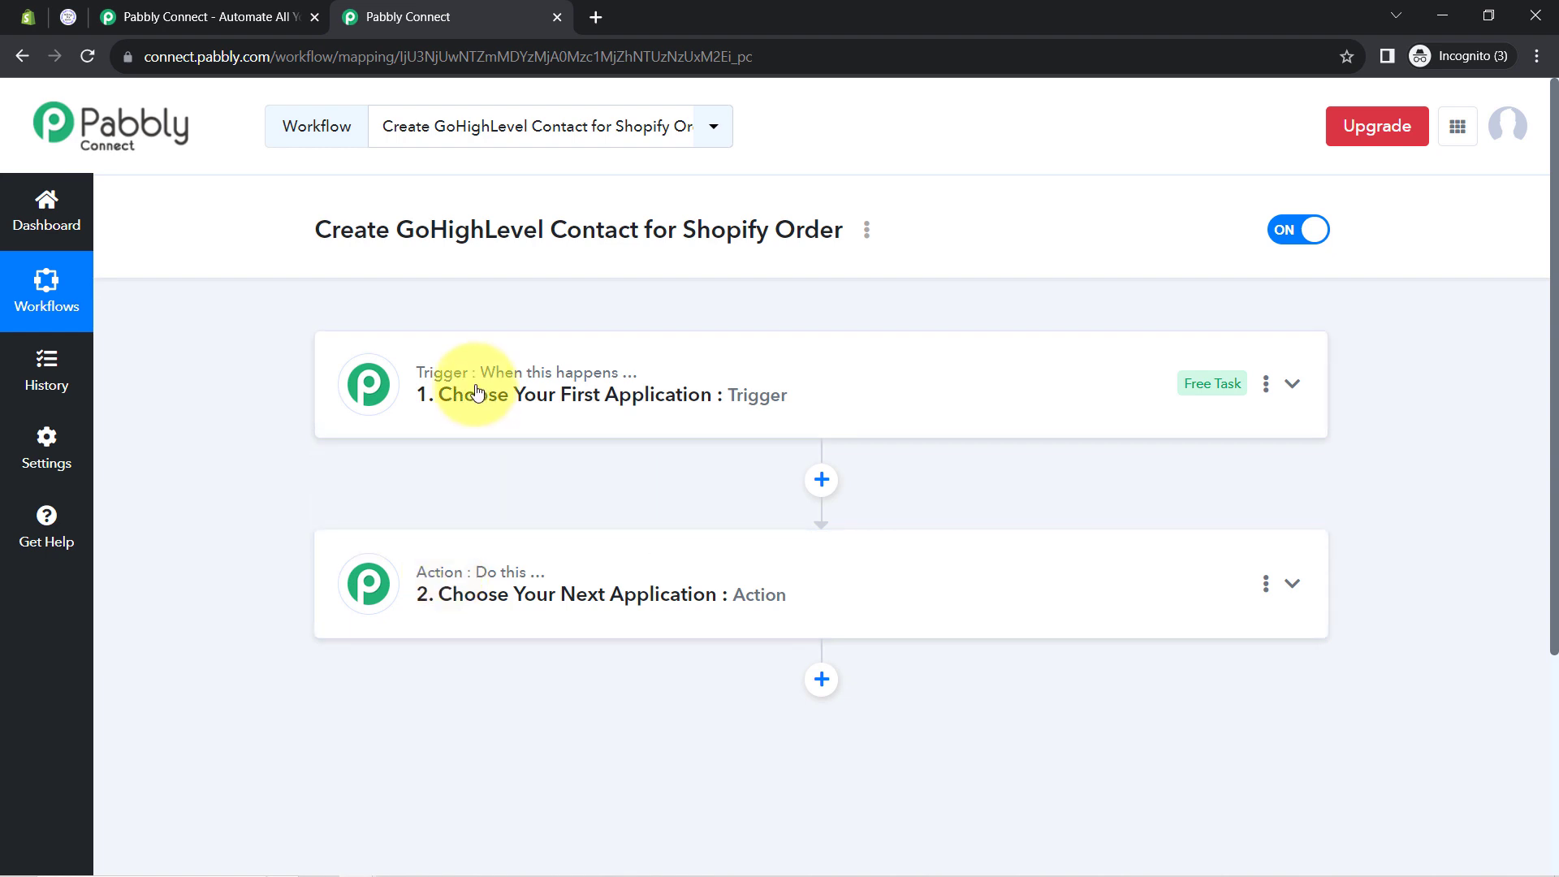
drag(331, 231, 803, 231)
click(599, 391)
click(400, 517)
text(shop)
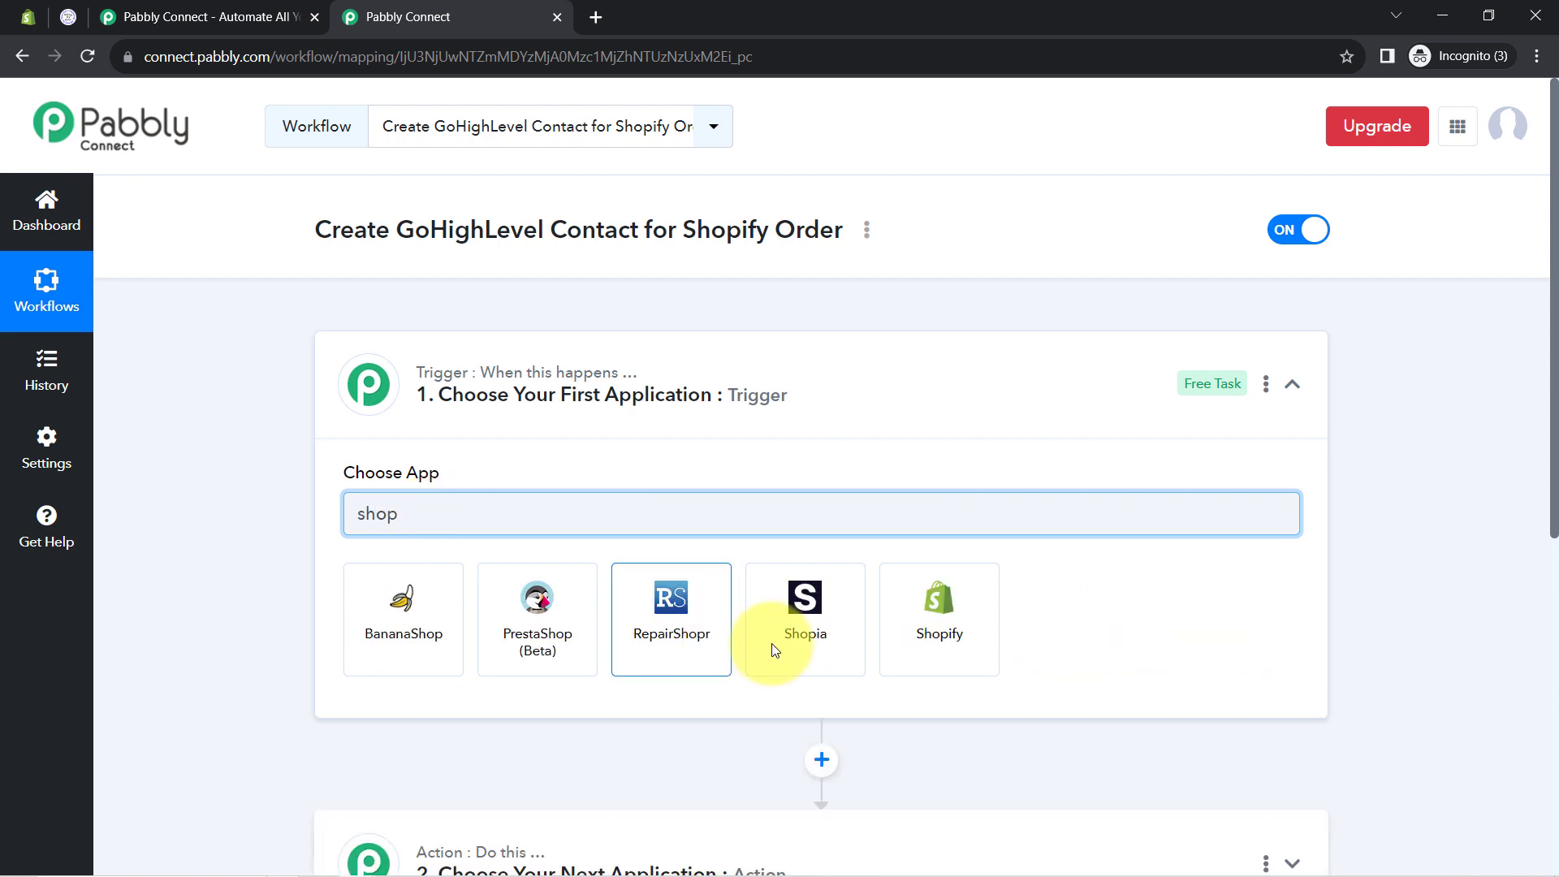
click(958, 670)
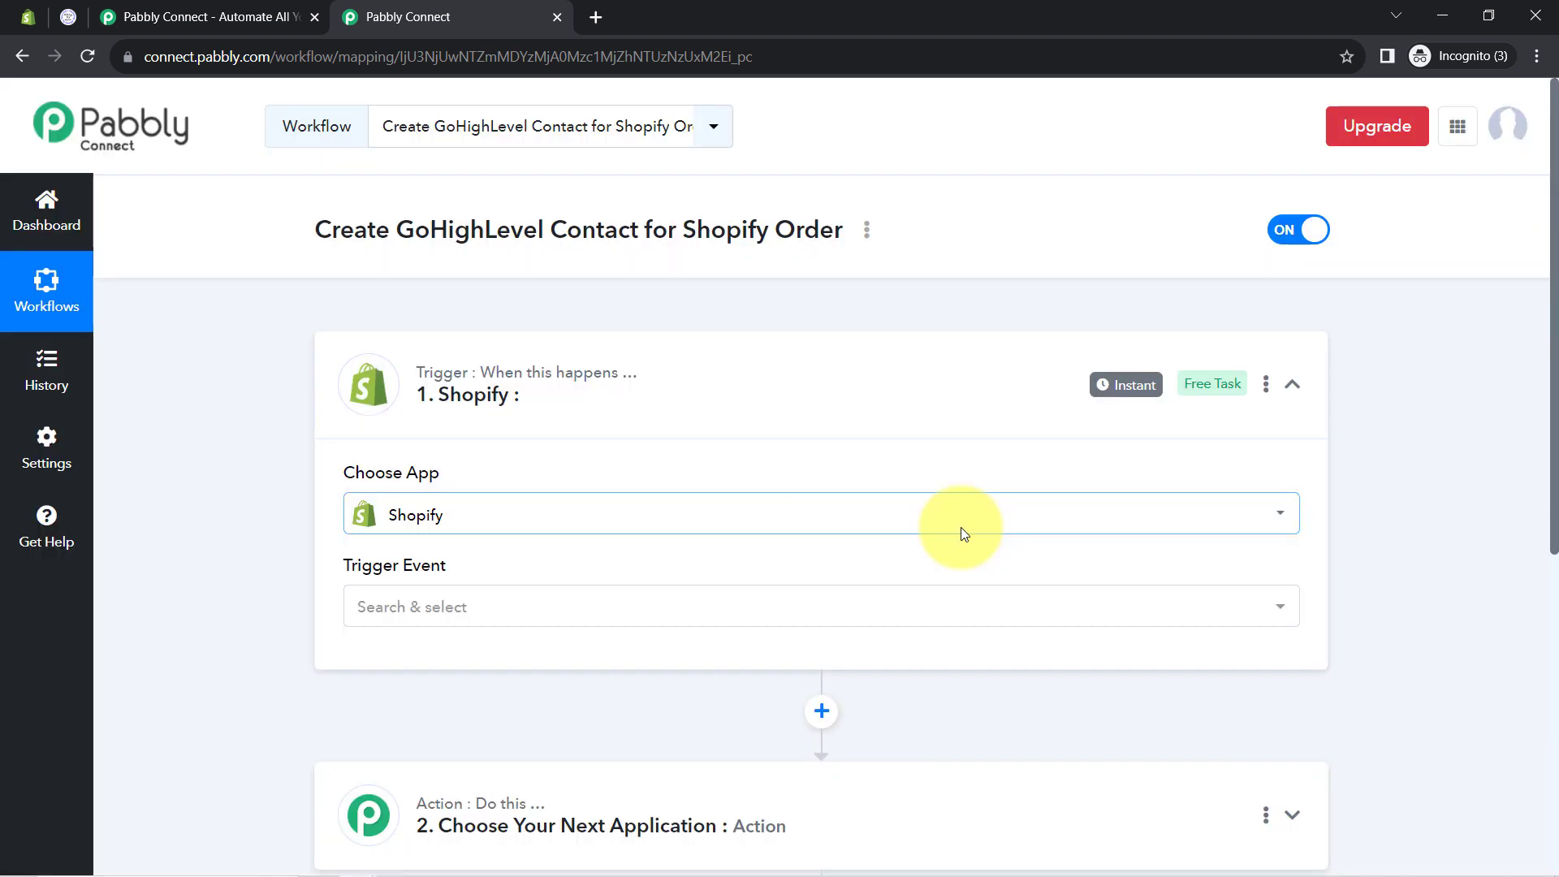
scroll(296, 568, down, 1)
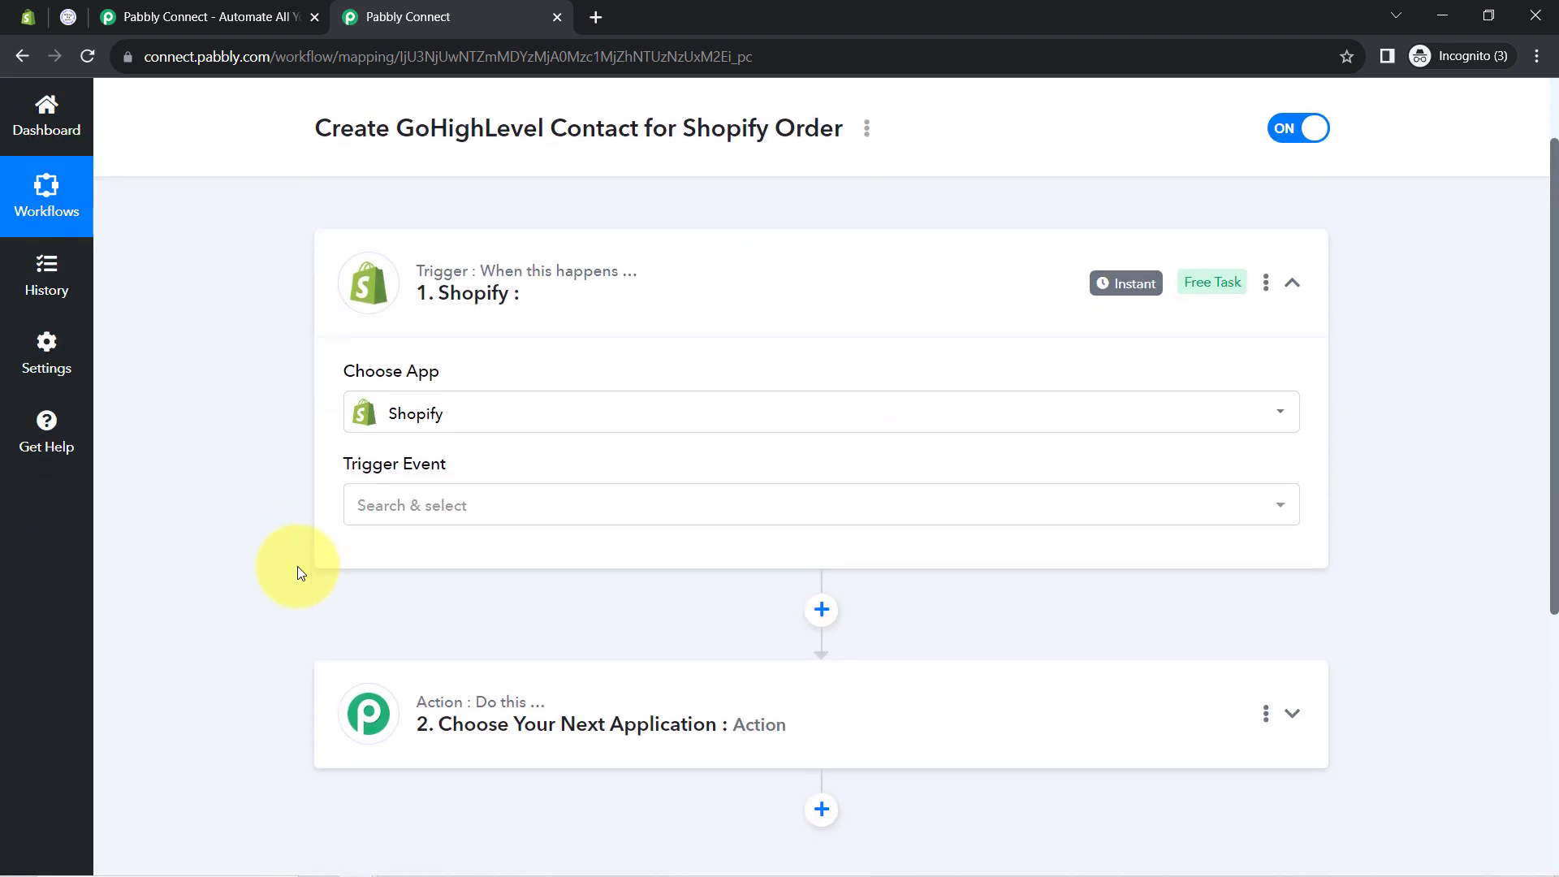
click(450, 705)
scroll(224, 637, down, 3)
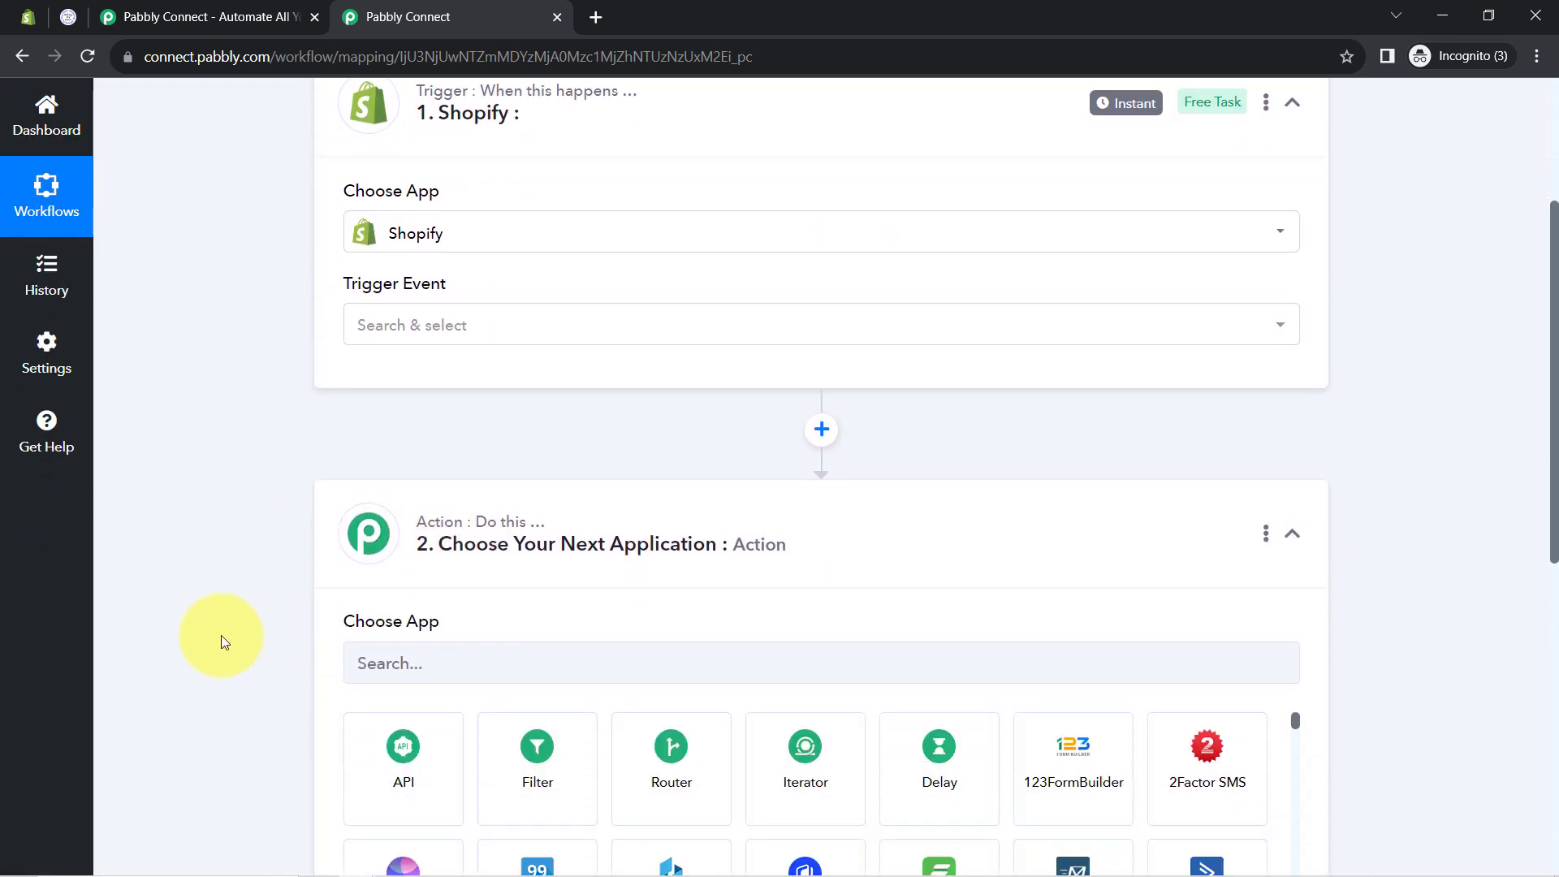
Search 'leadd' in the Action step's app list and pick LeadConnector V2
click(405, 530)
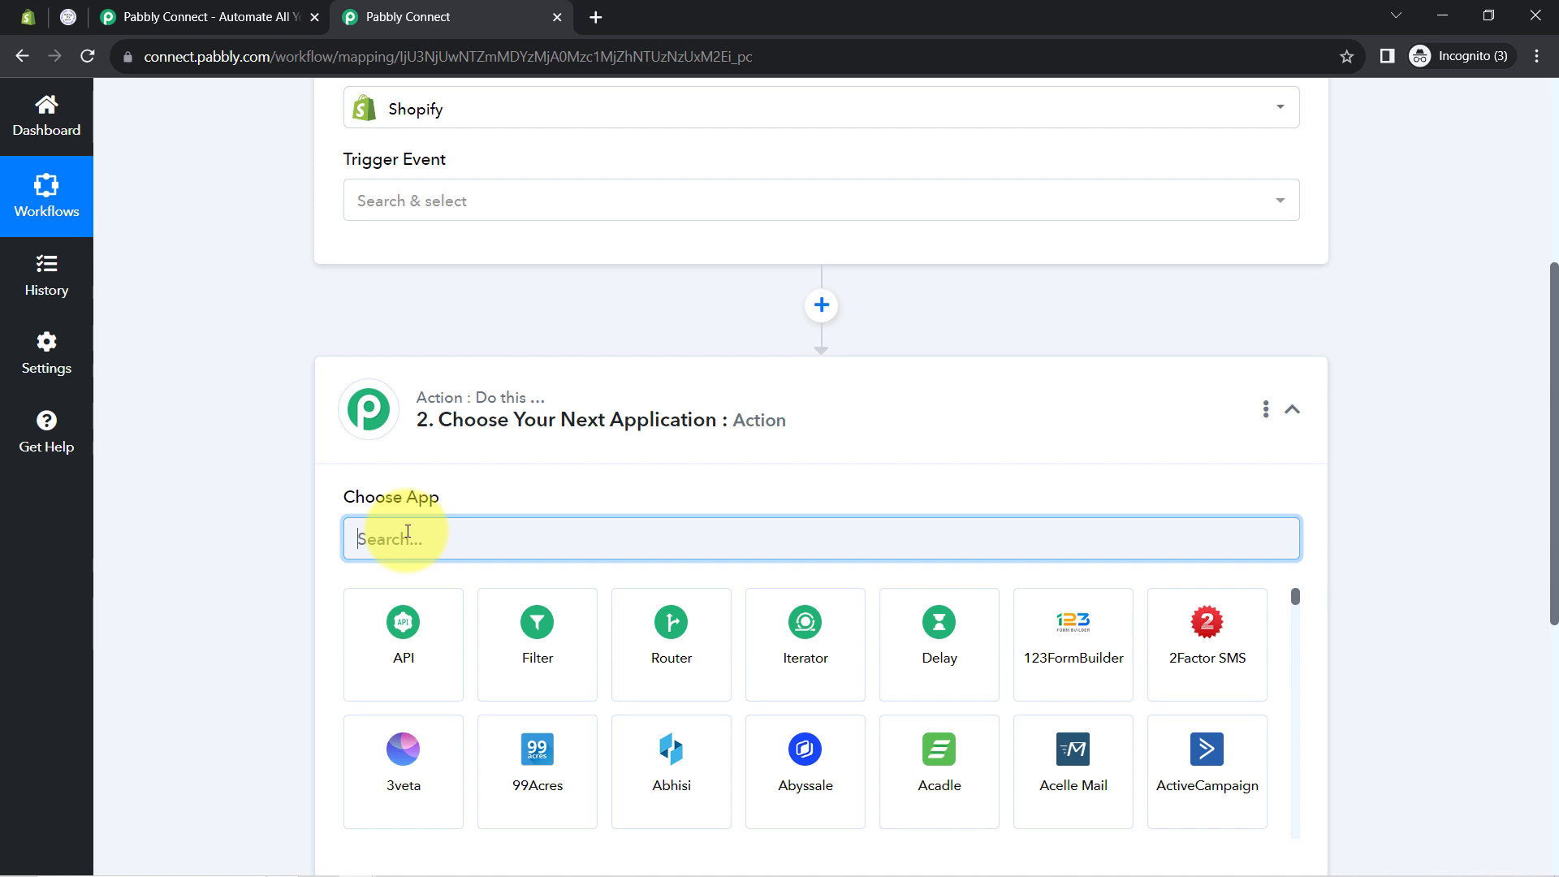
text(leadd)
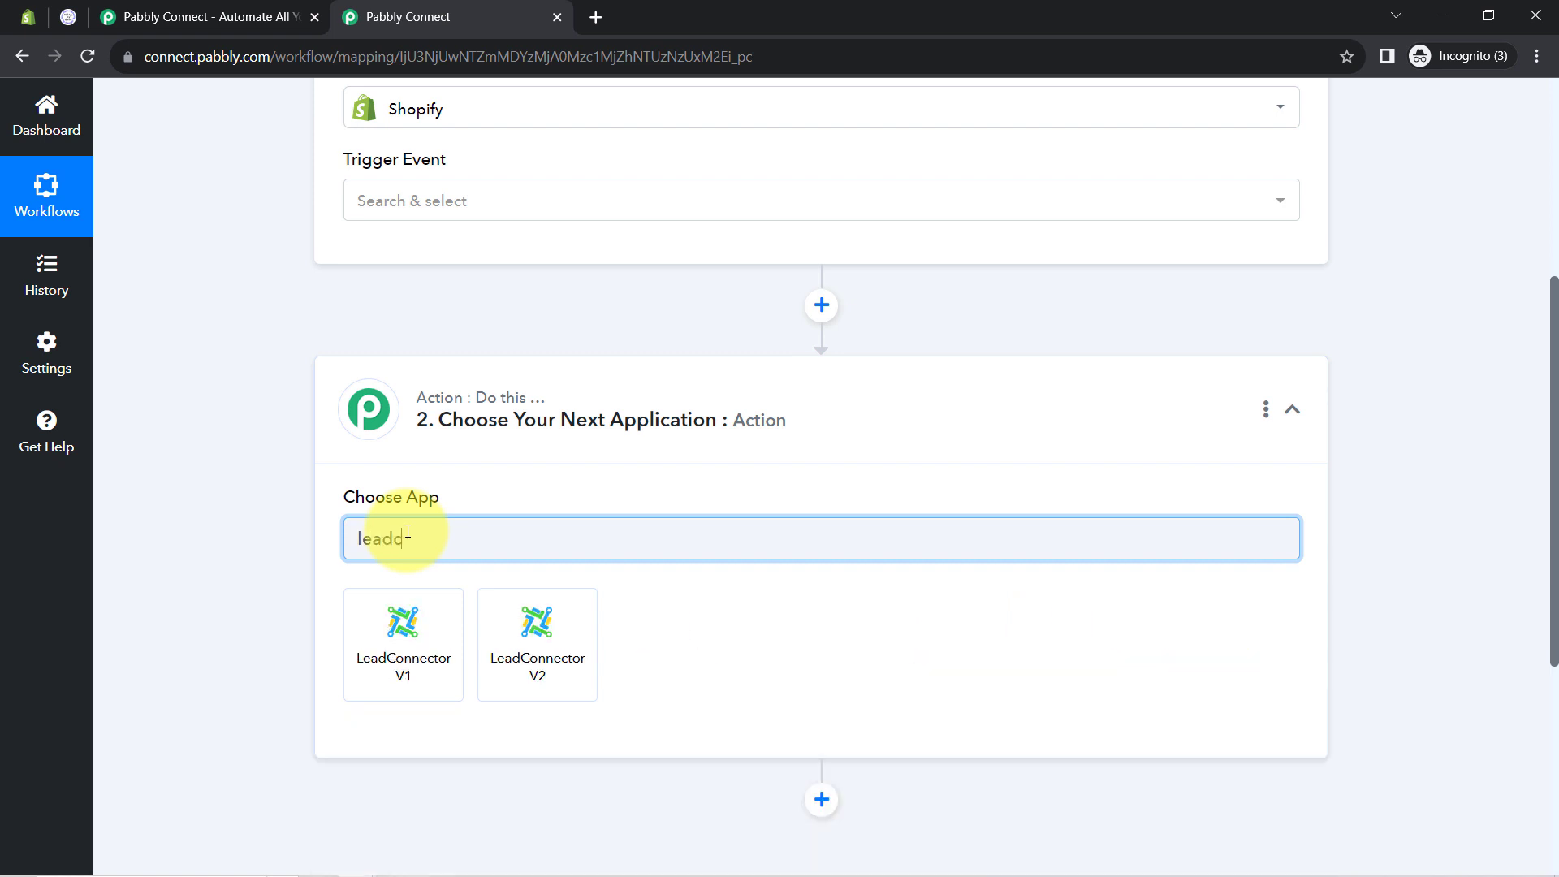
click(534, 649)
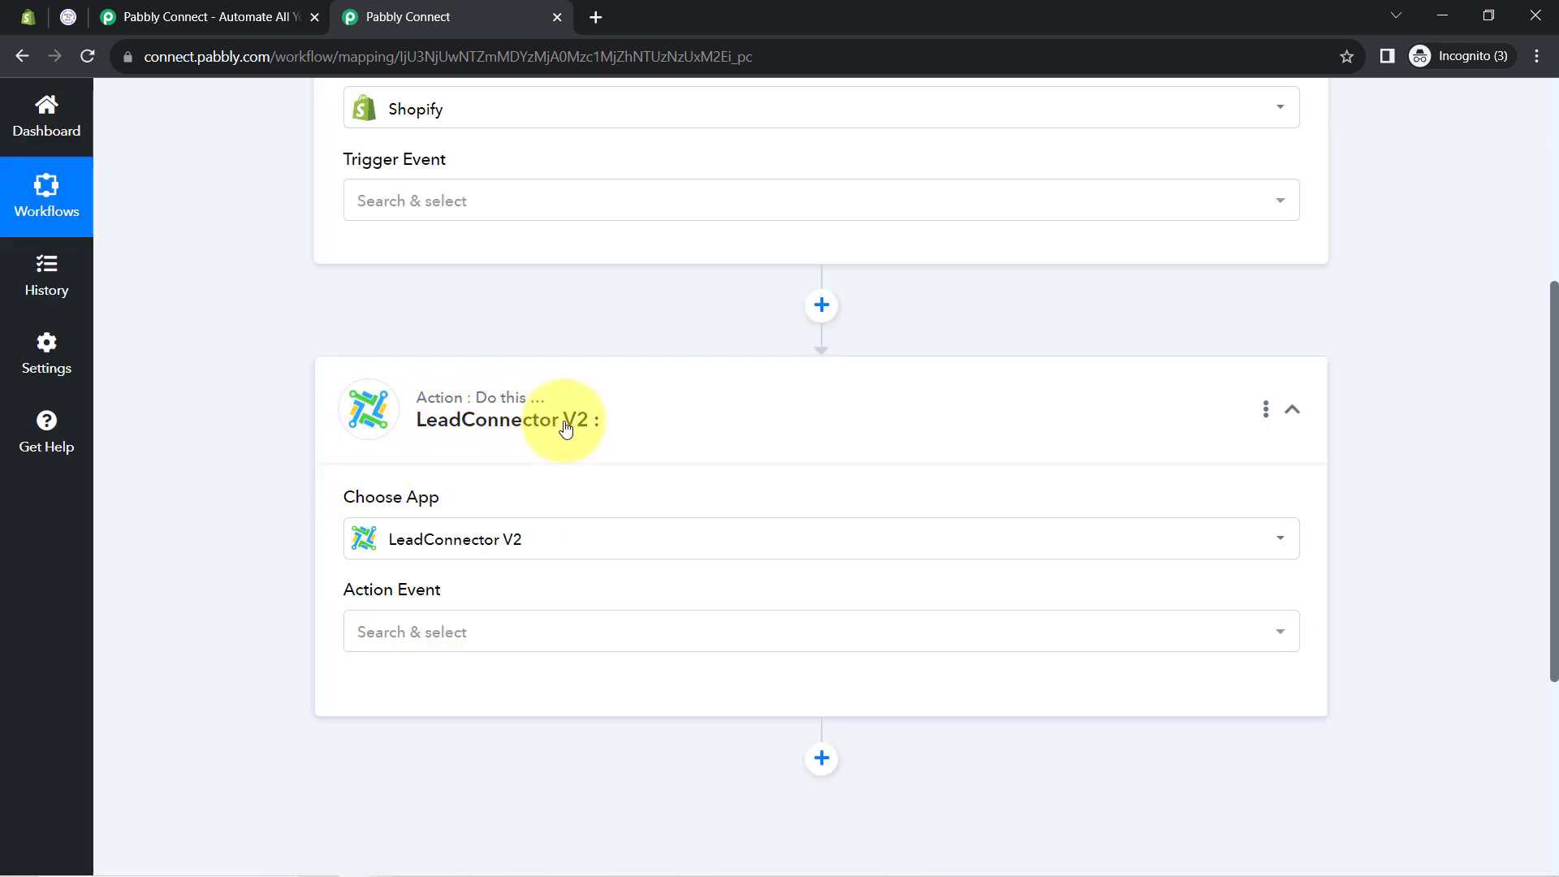
mouse_move(530, 400)
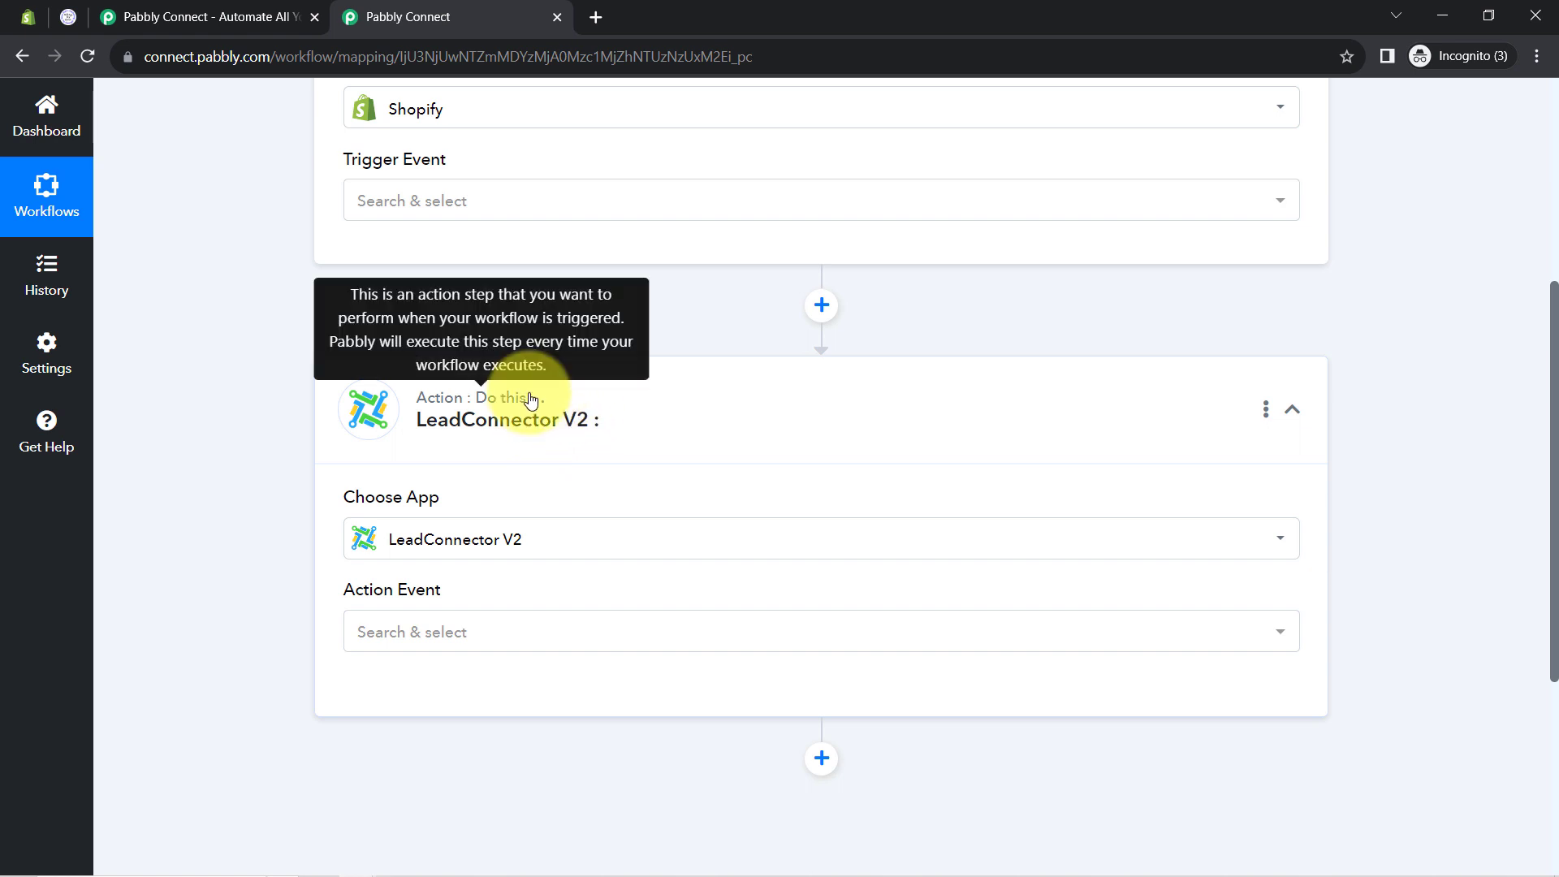
scroll(529, 399, up, 5)
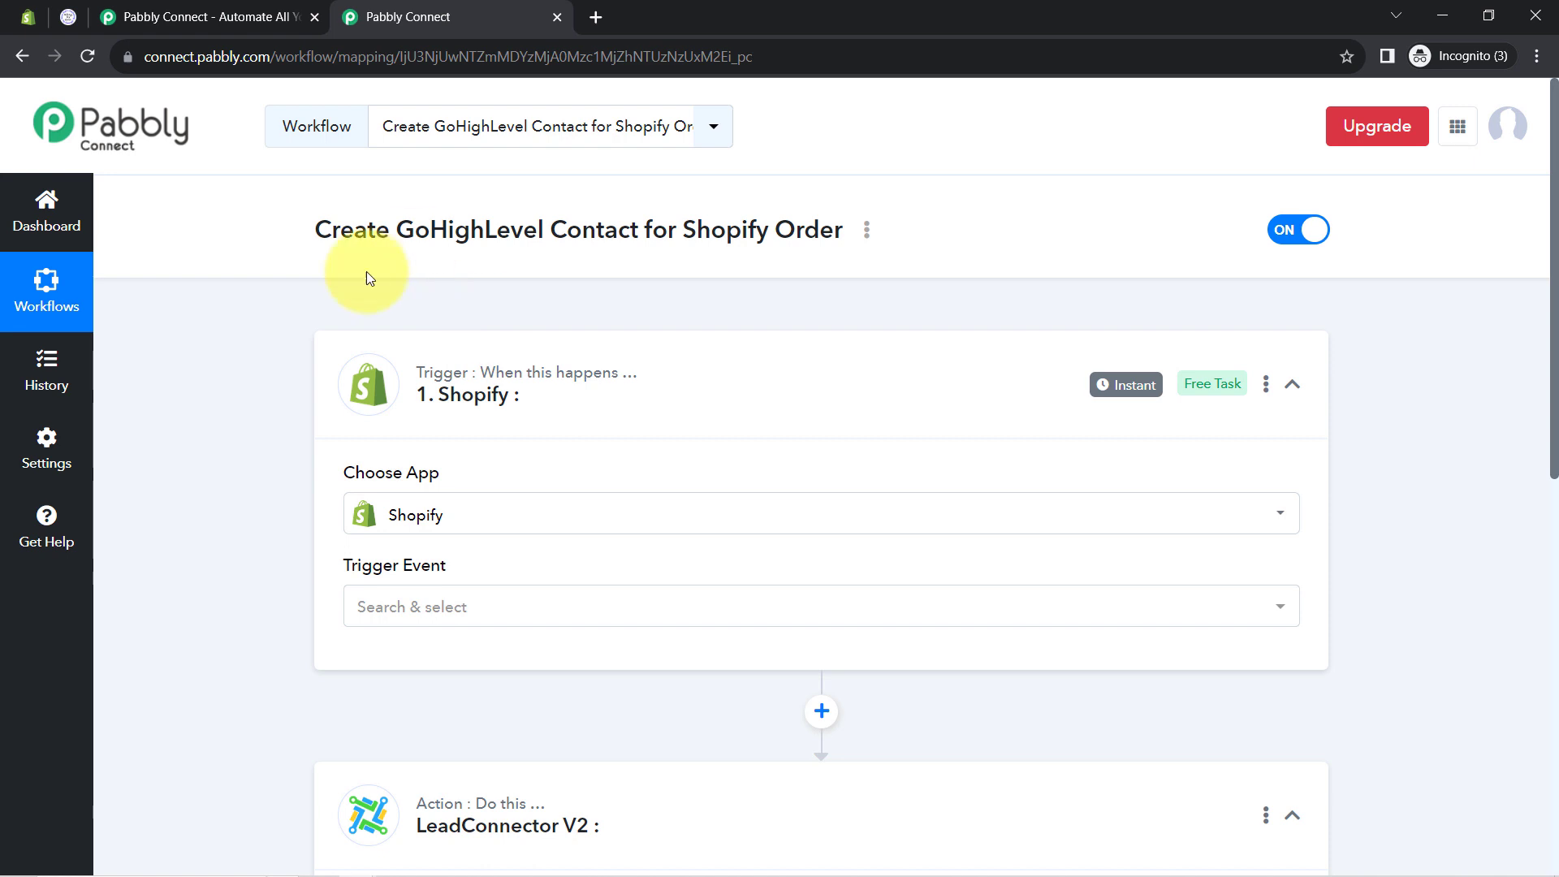
Set the Shopify trigger event to New Order
mouse_move(464, 408)
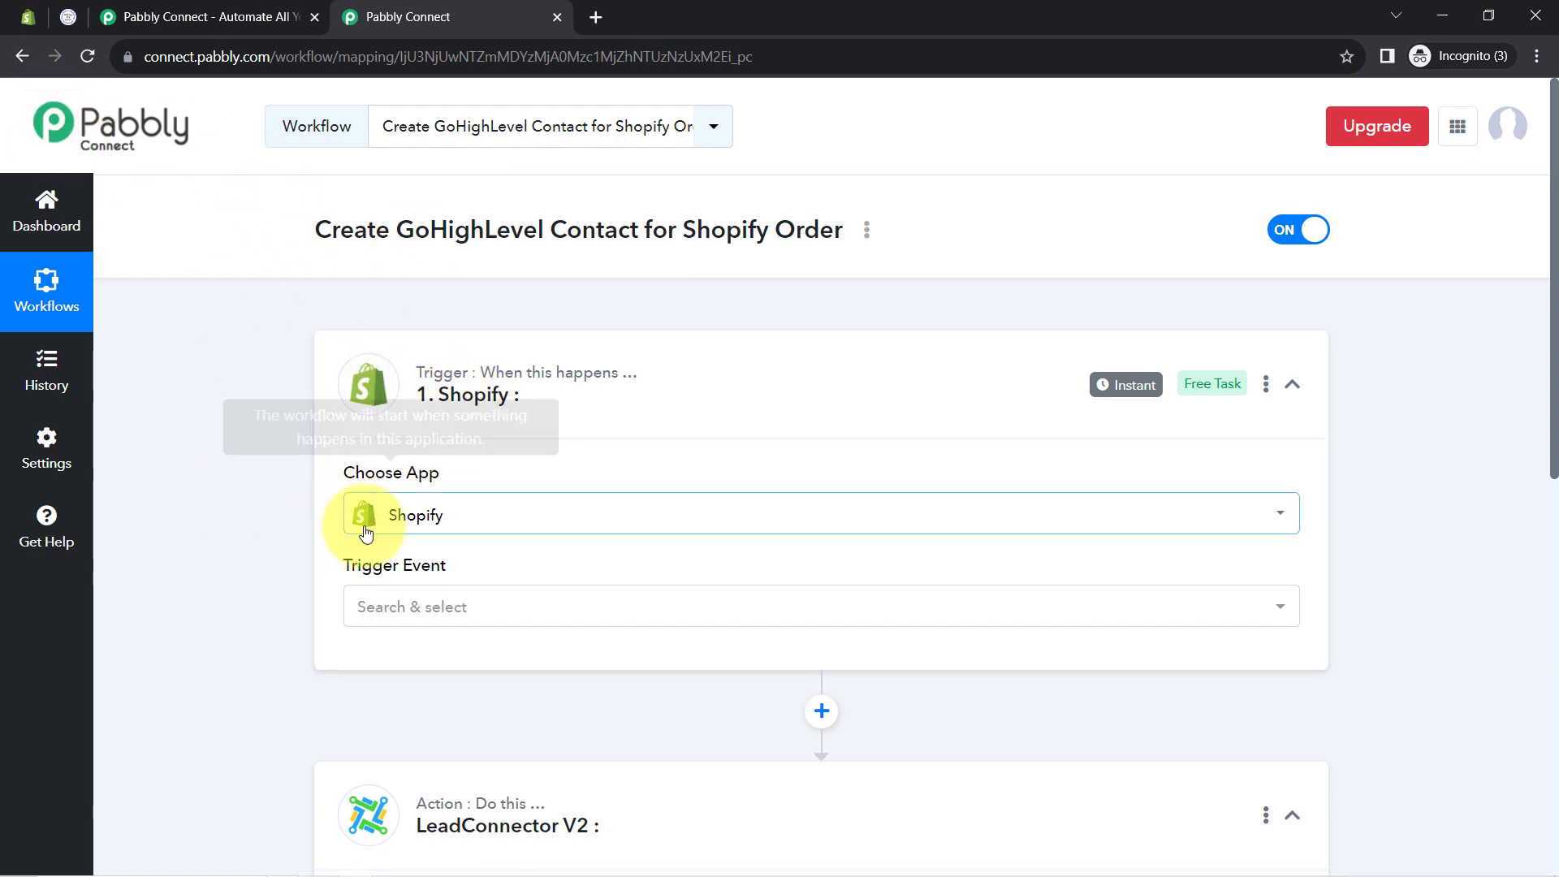
click(371, 615)
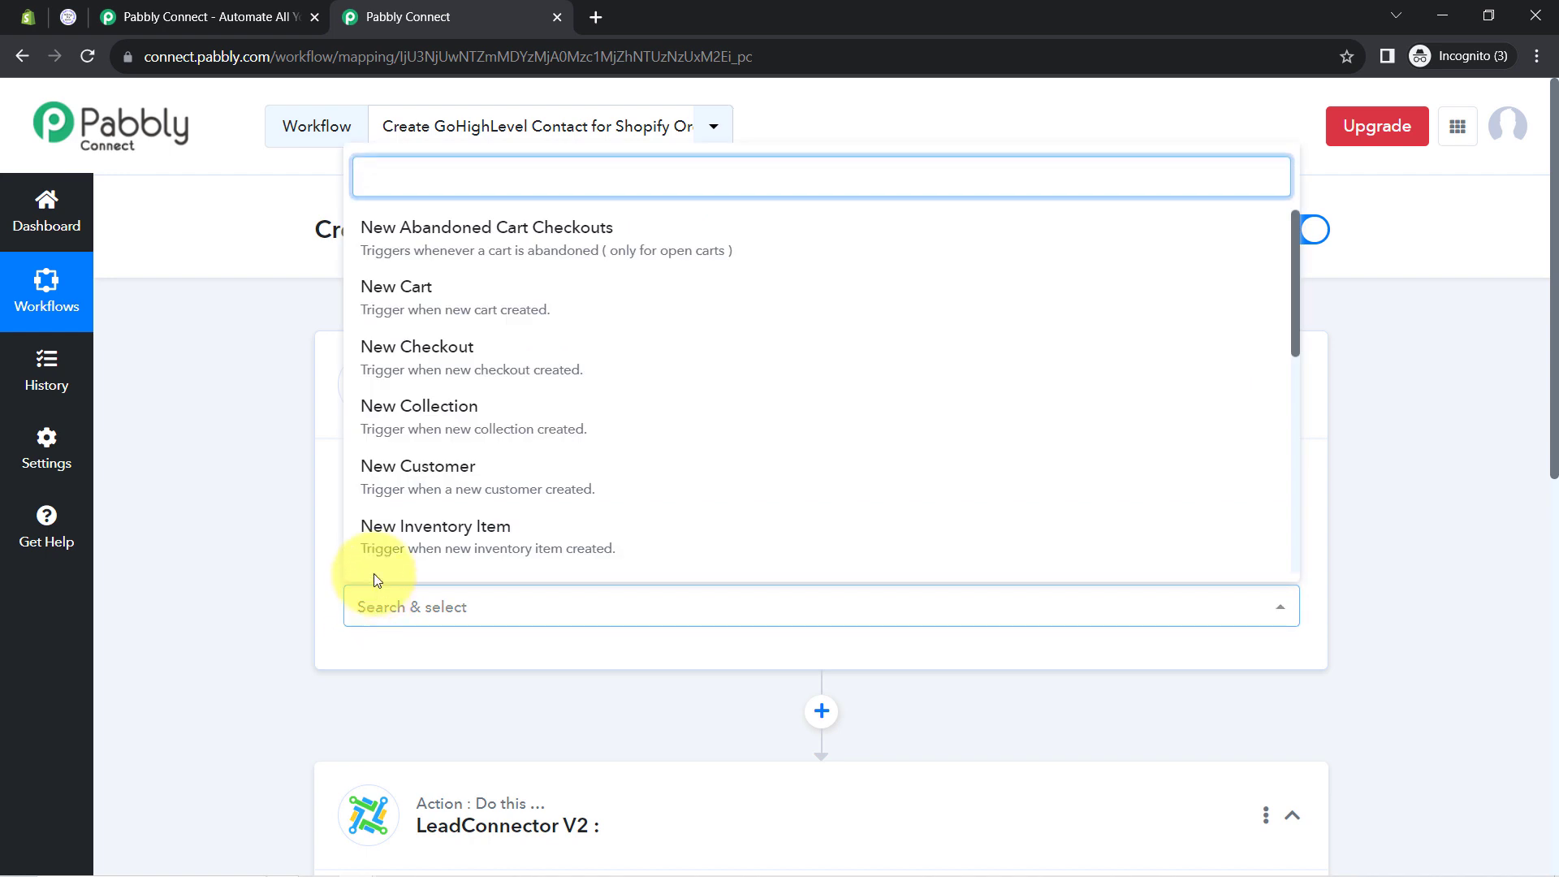
scroll(487, 442, down, 3)
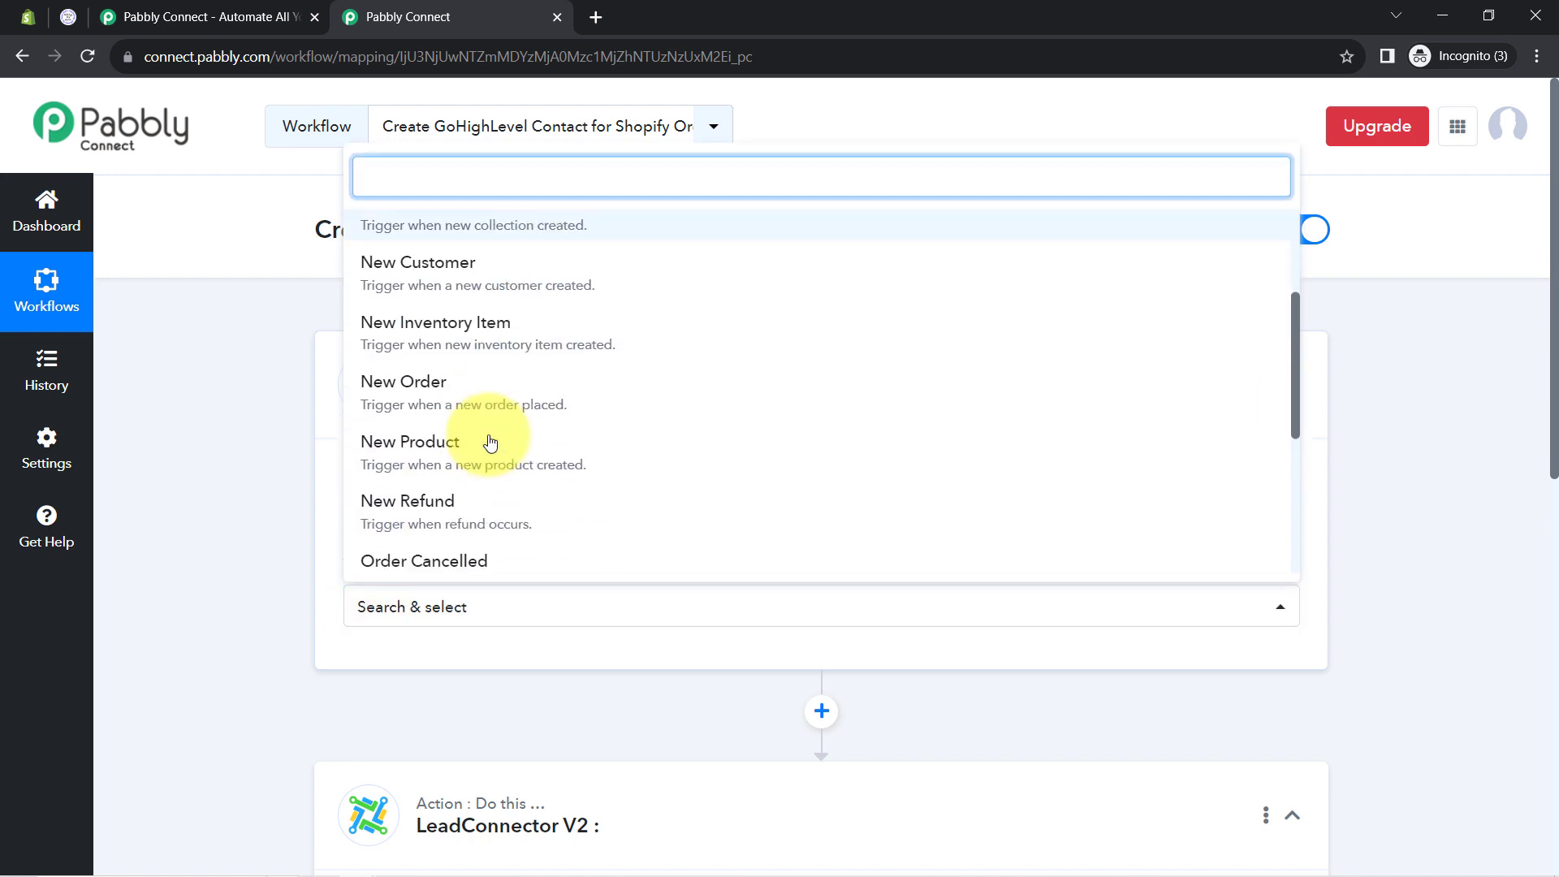
click(452, 398)
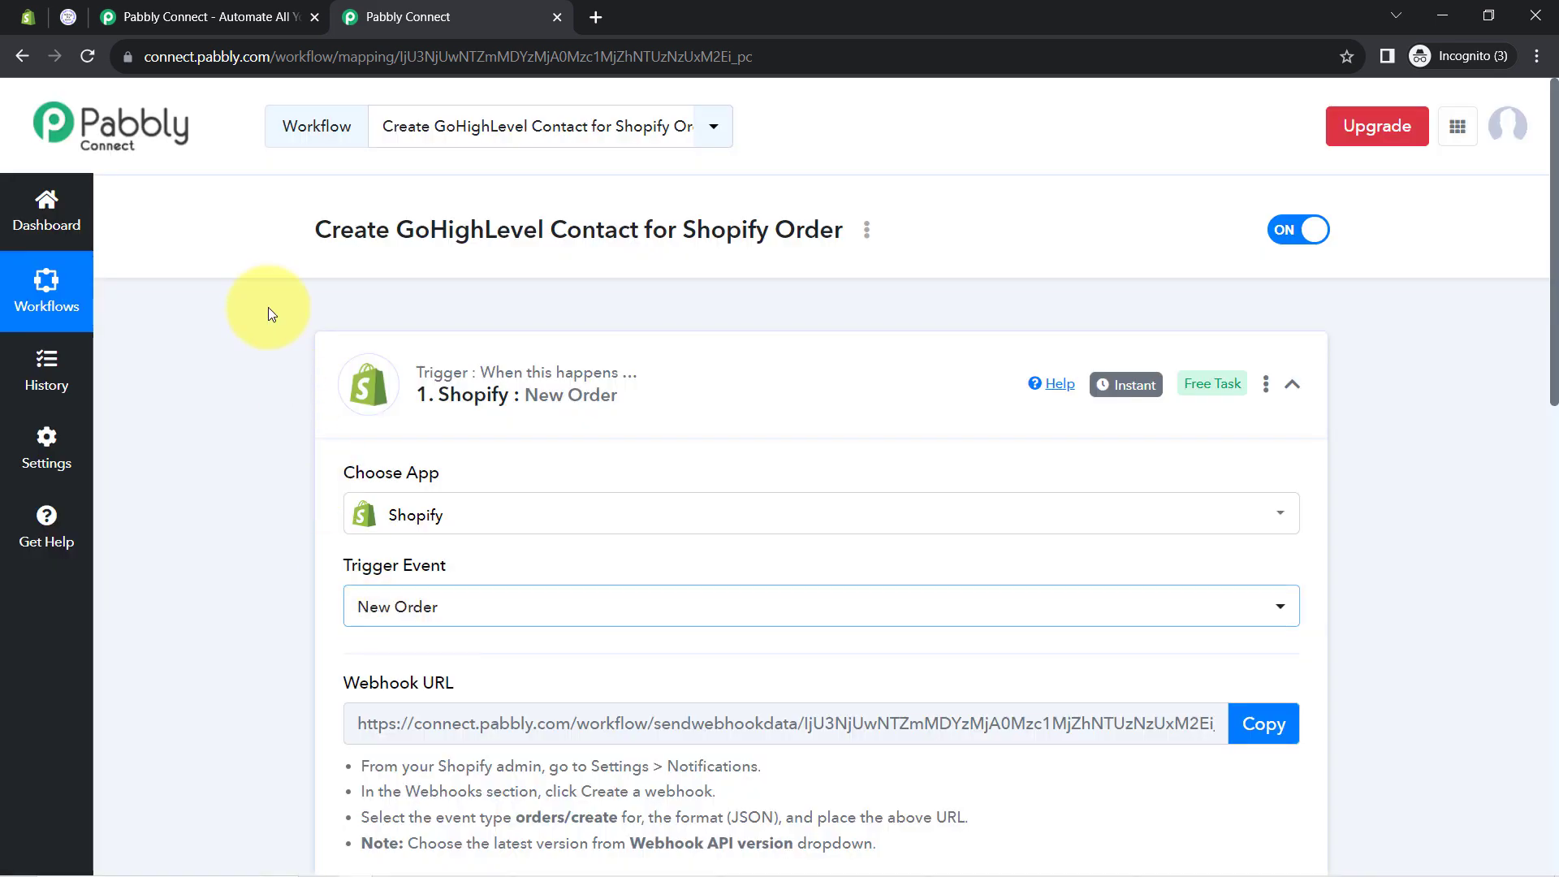
Review the webhook setup instructions and copy the generated Webhook URL
scroll(203, 806, down, 9)
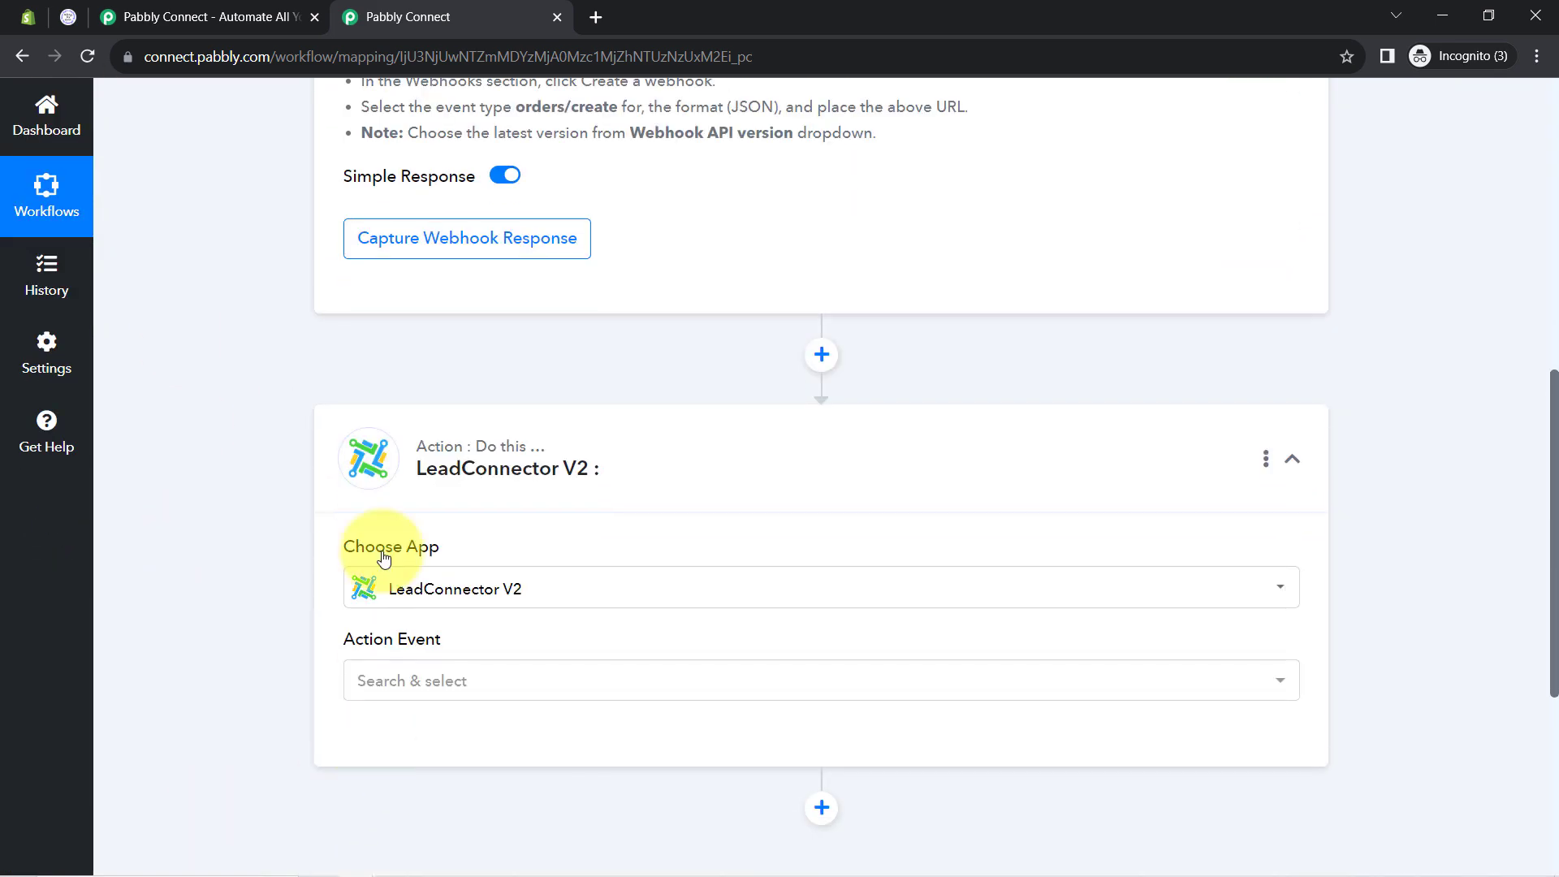
scroll(532, 389, up, 6)
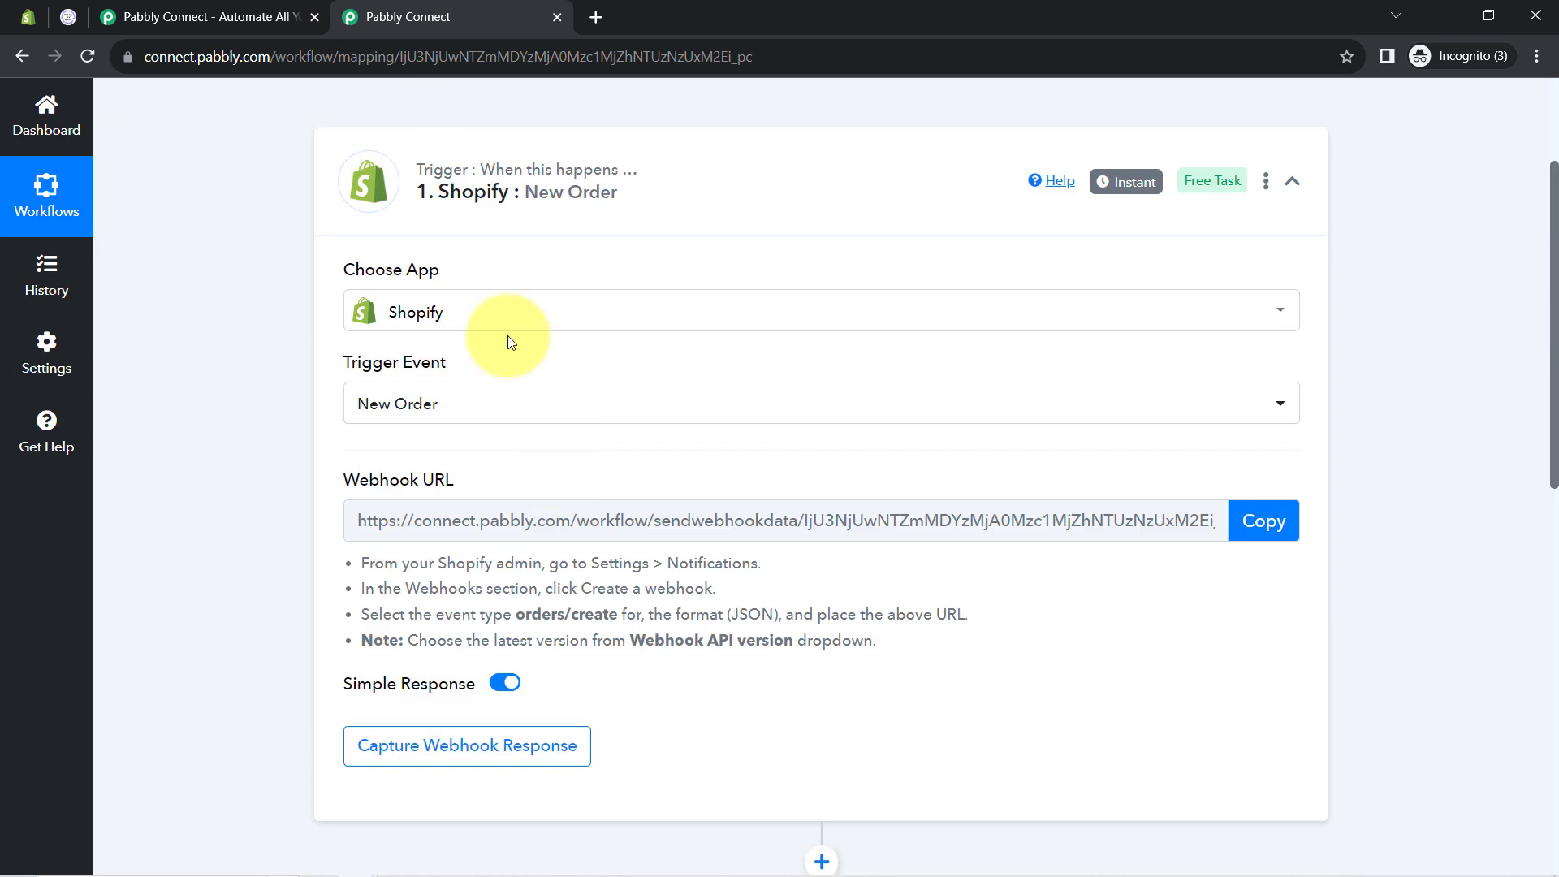
scroll(361, 568, down, 3)
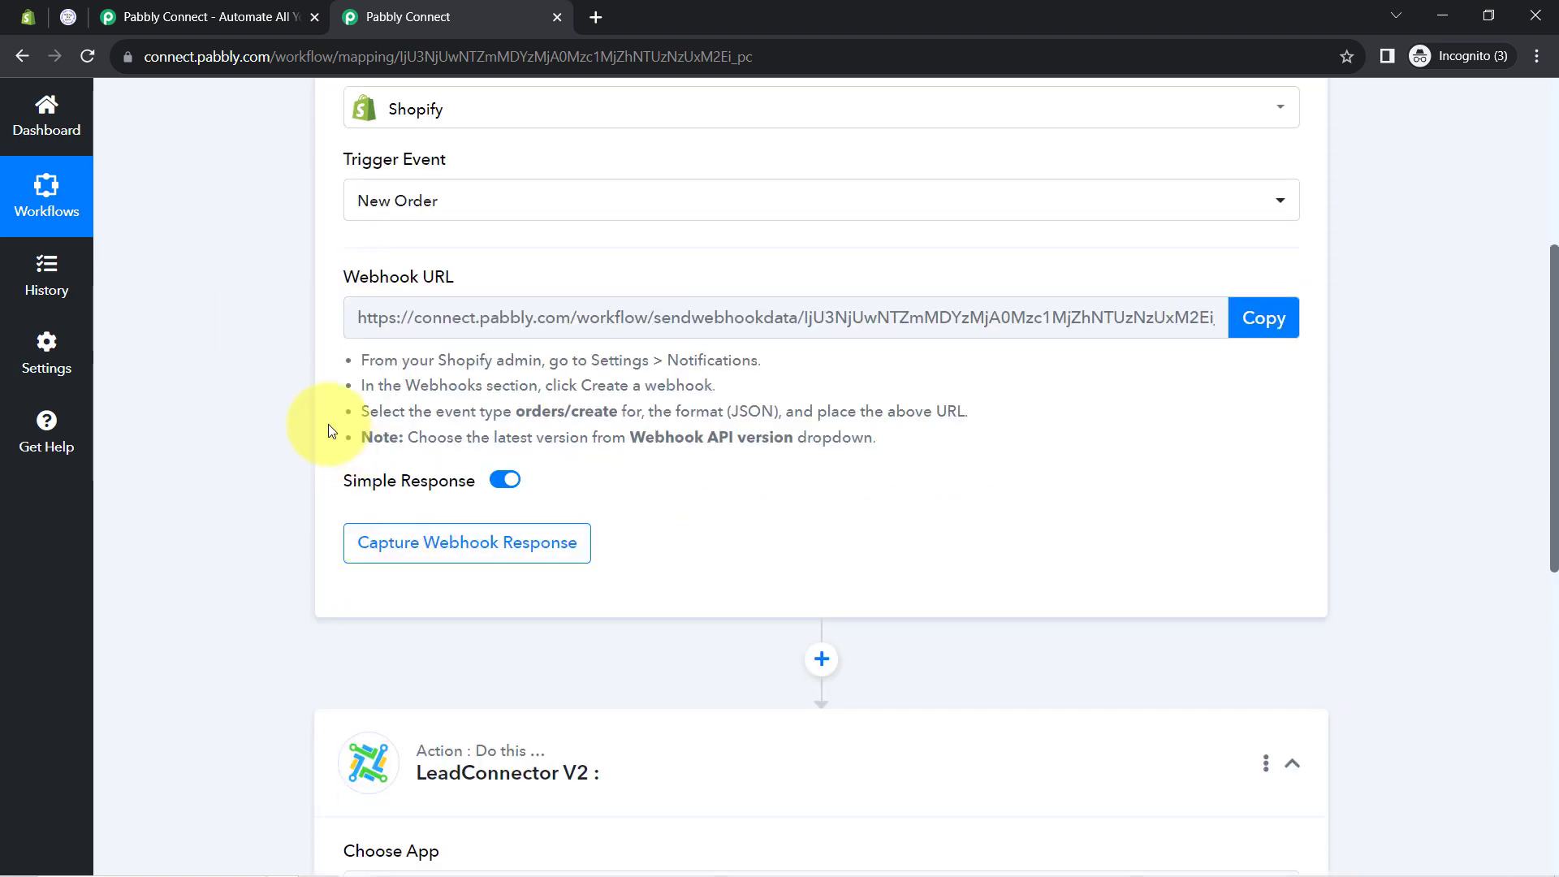
scroll(328, 424, up, 5)
scroll(314, 459, down, 5)
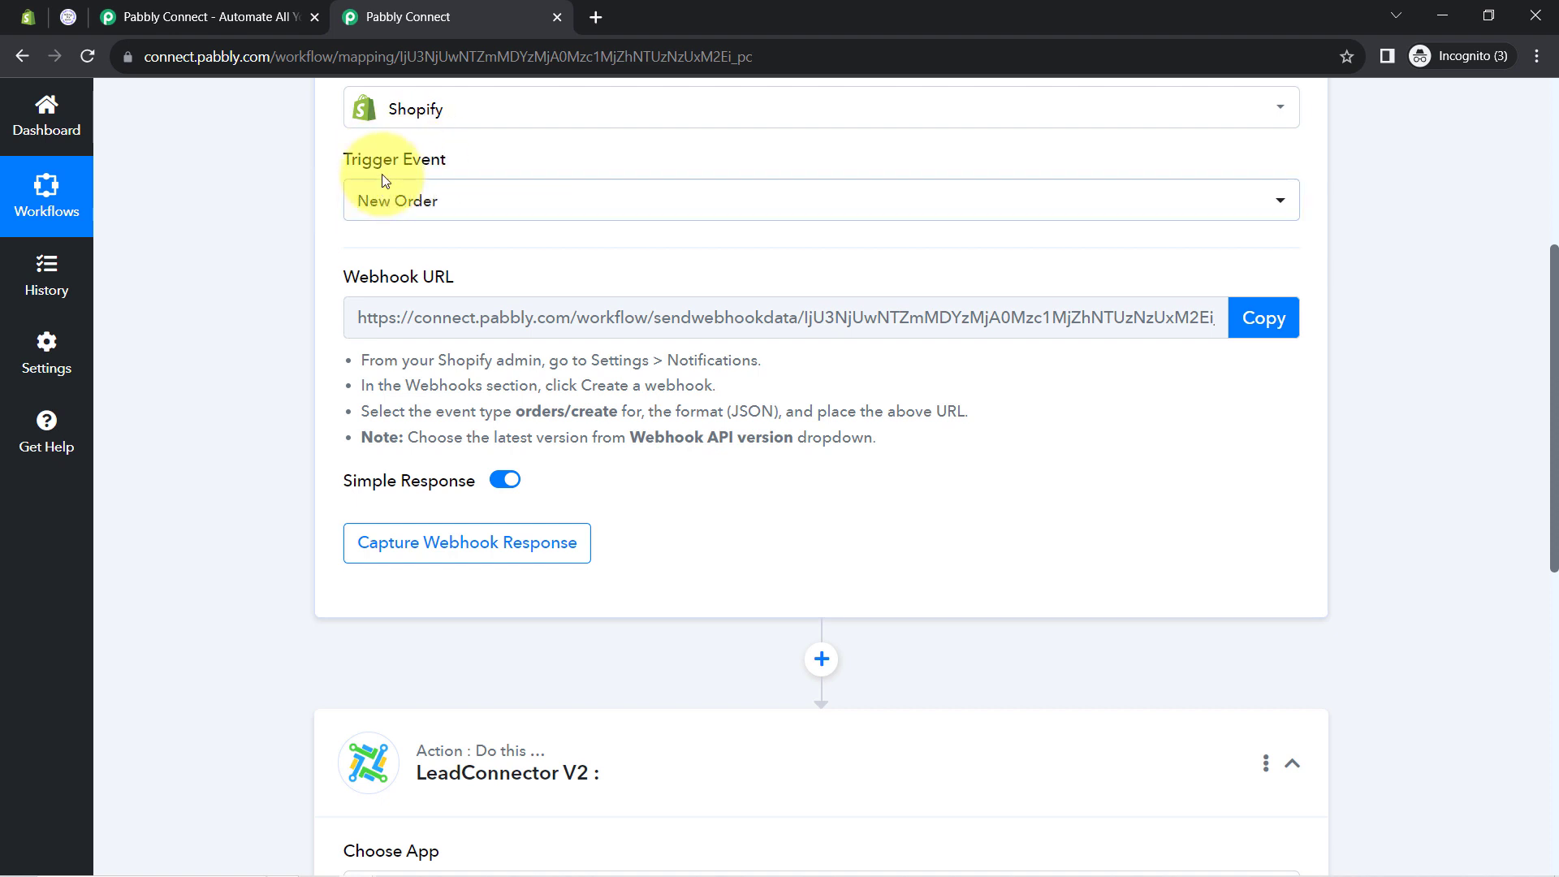
drag(347, 276, 464, 276)
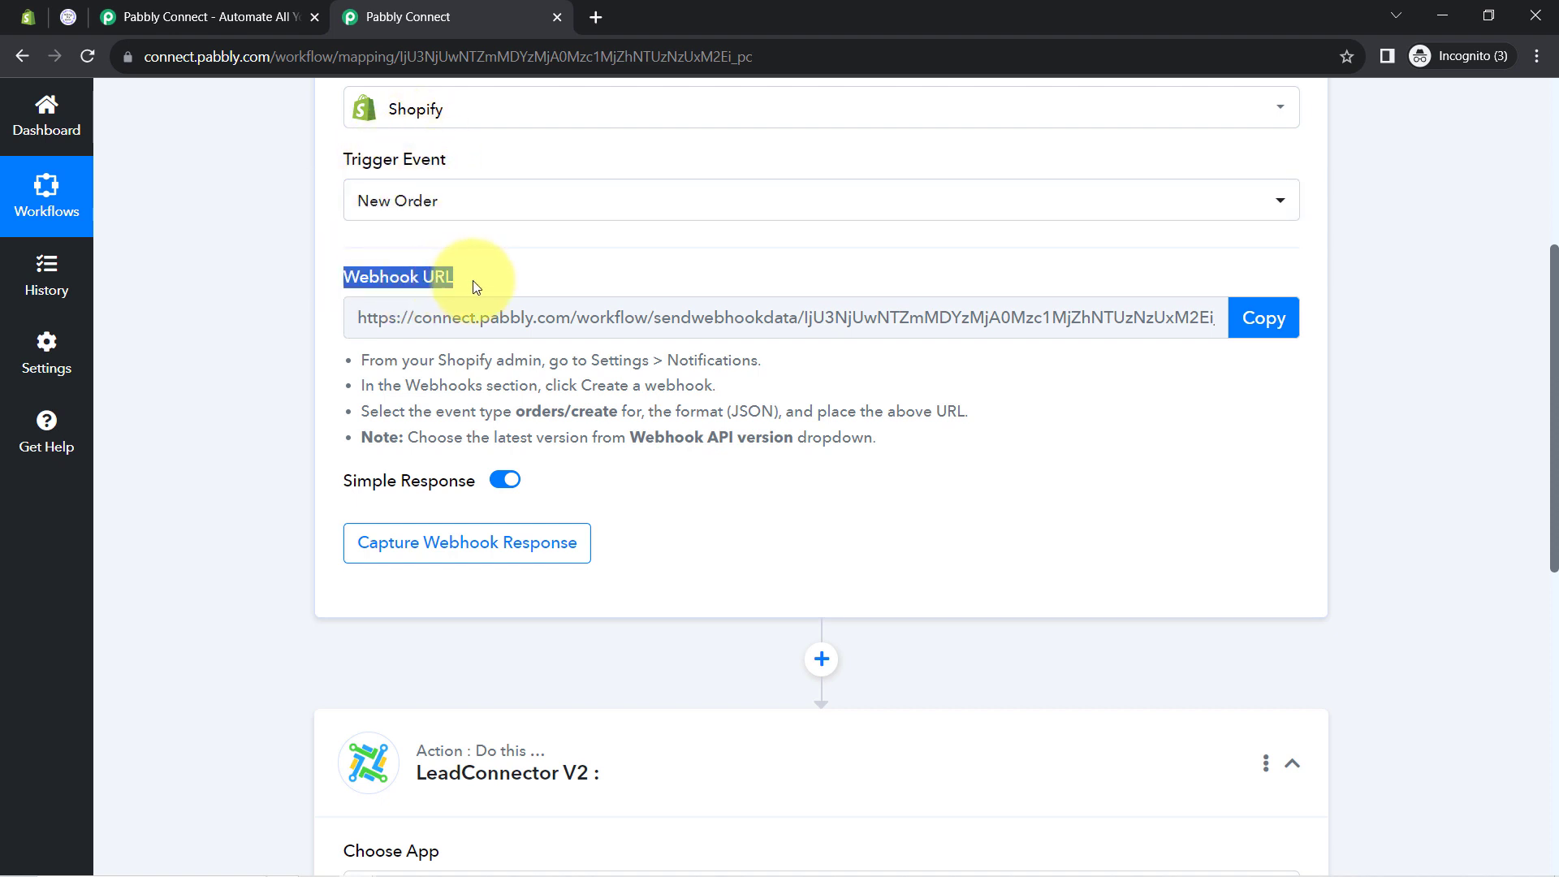
drag(363, 363, 680, 433)
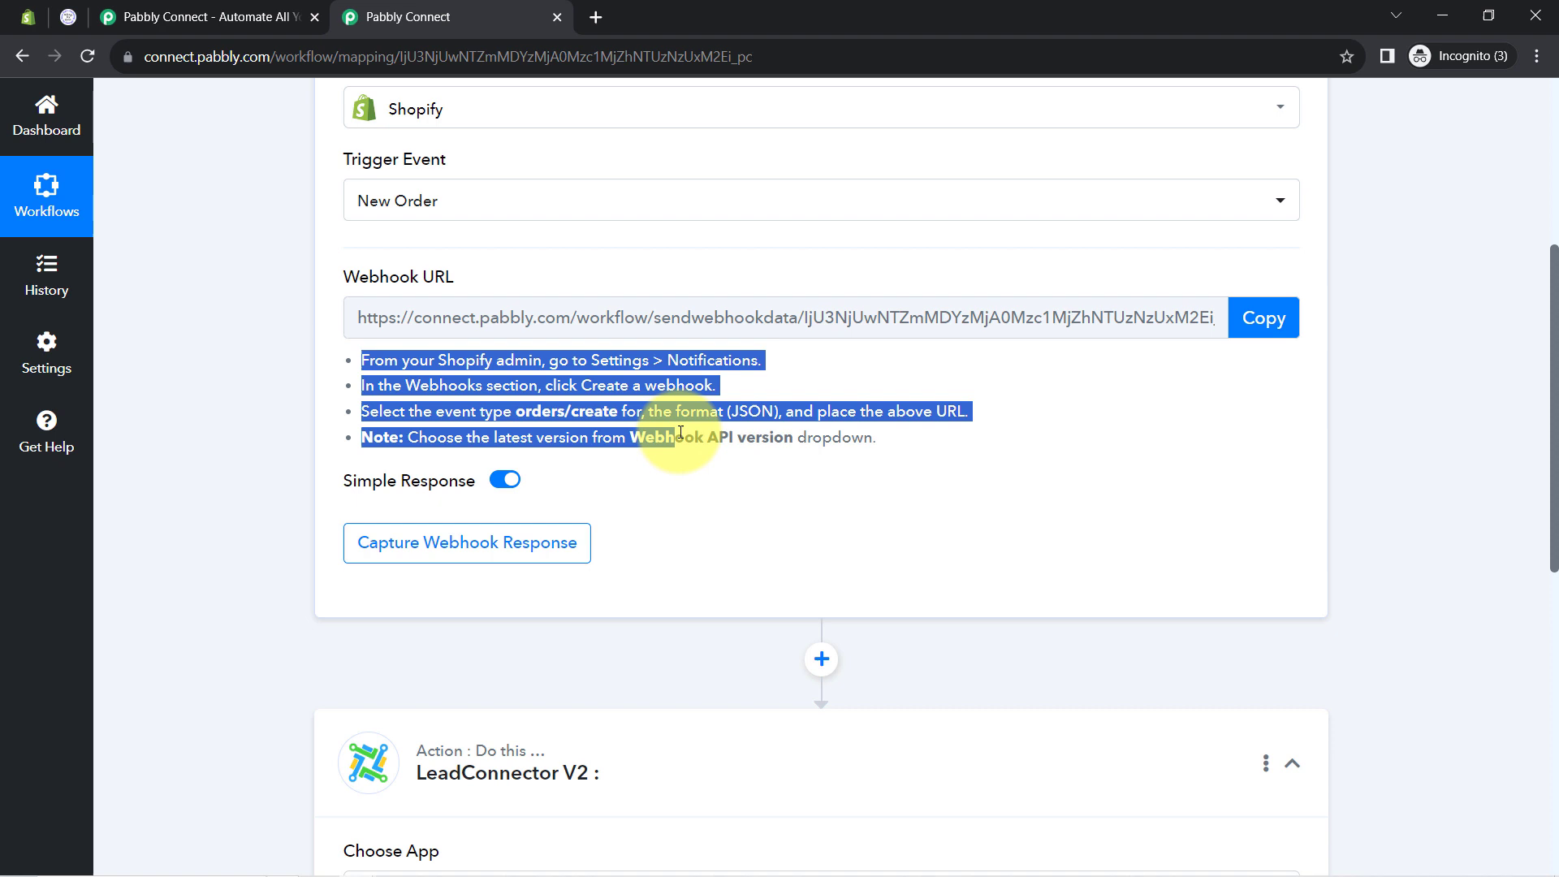
click(409, 410)
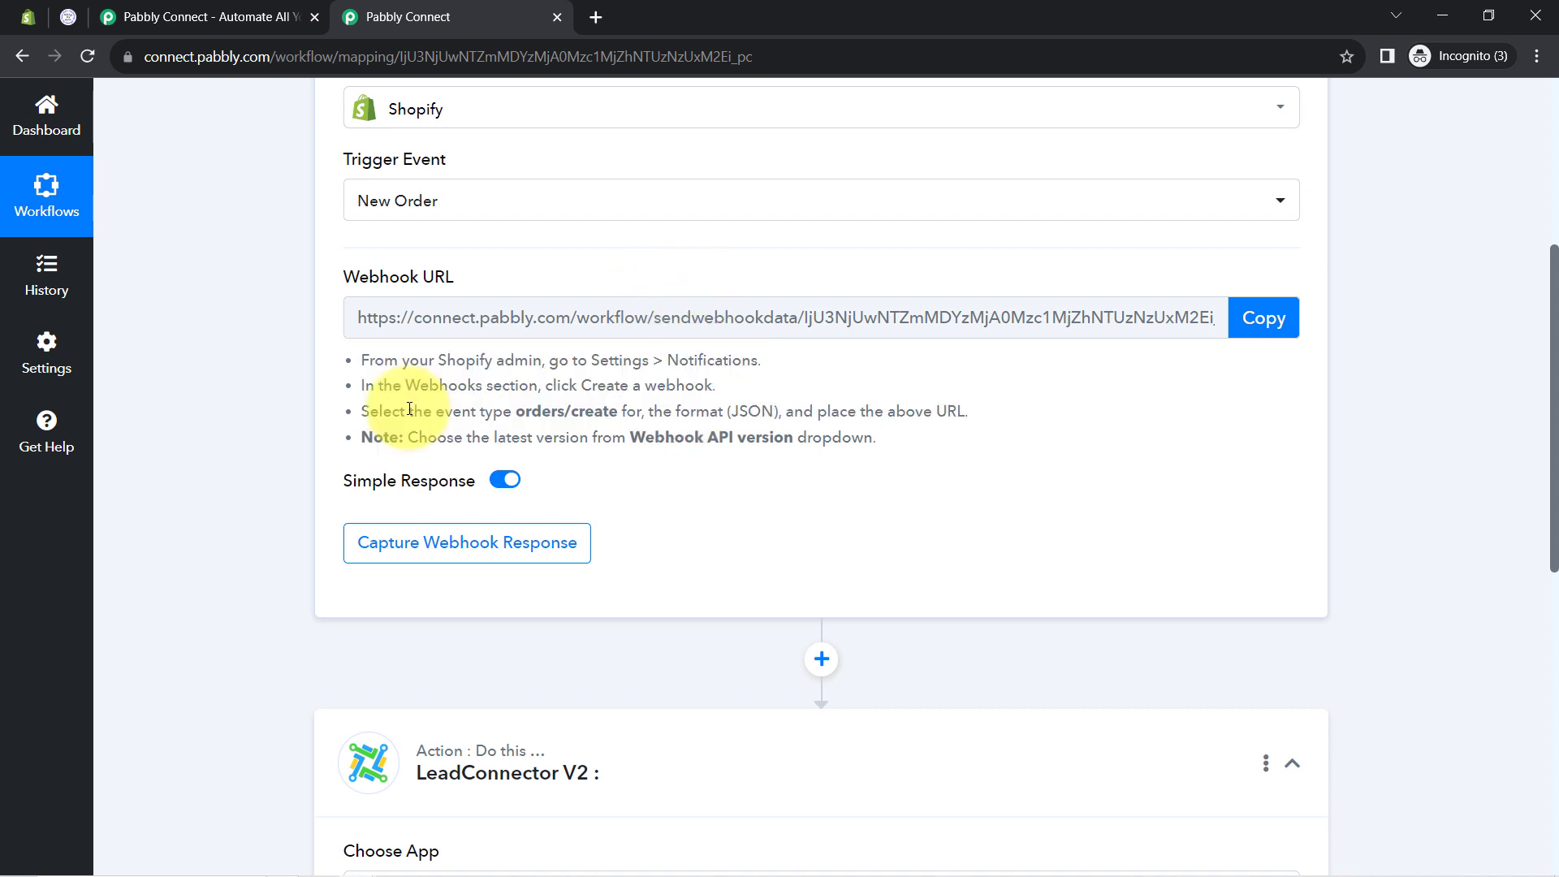
click(1242, 318)
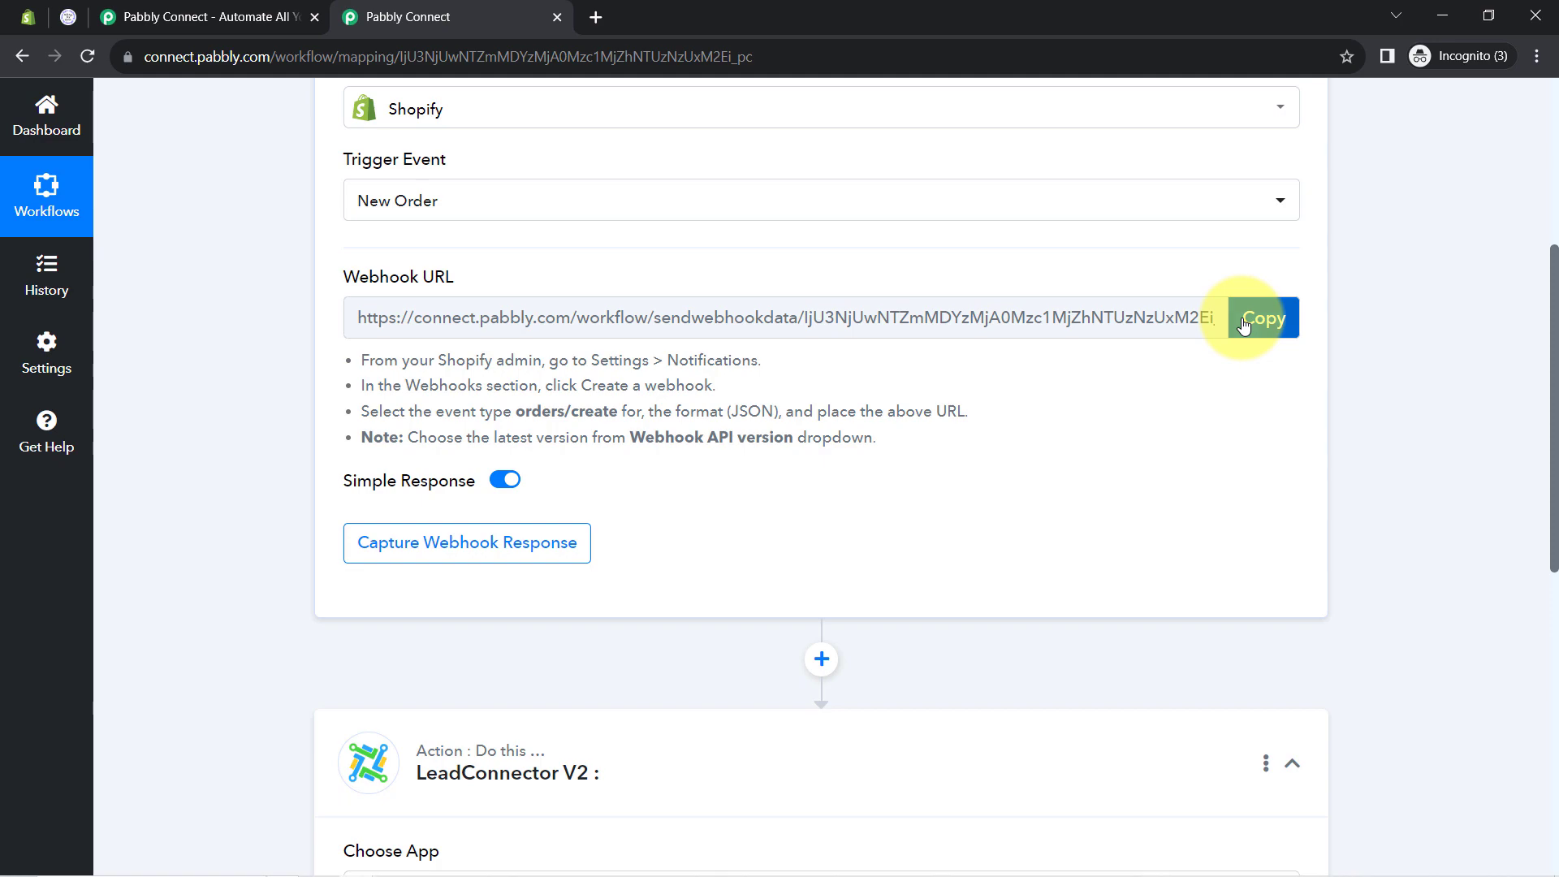
In Shopify admin, go to Settings > Notifications, find 'webh', and start creating a webhook
click(26, 16)
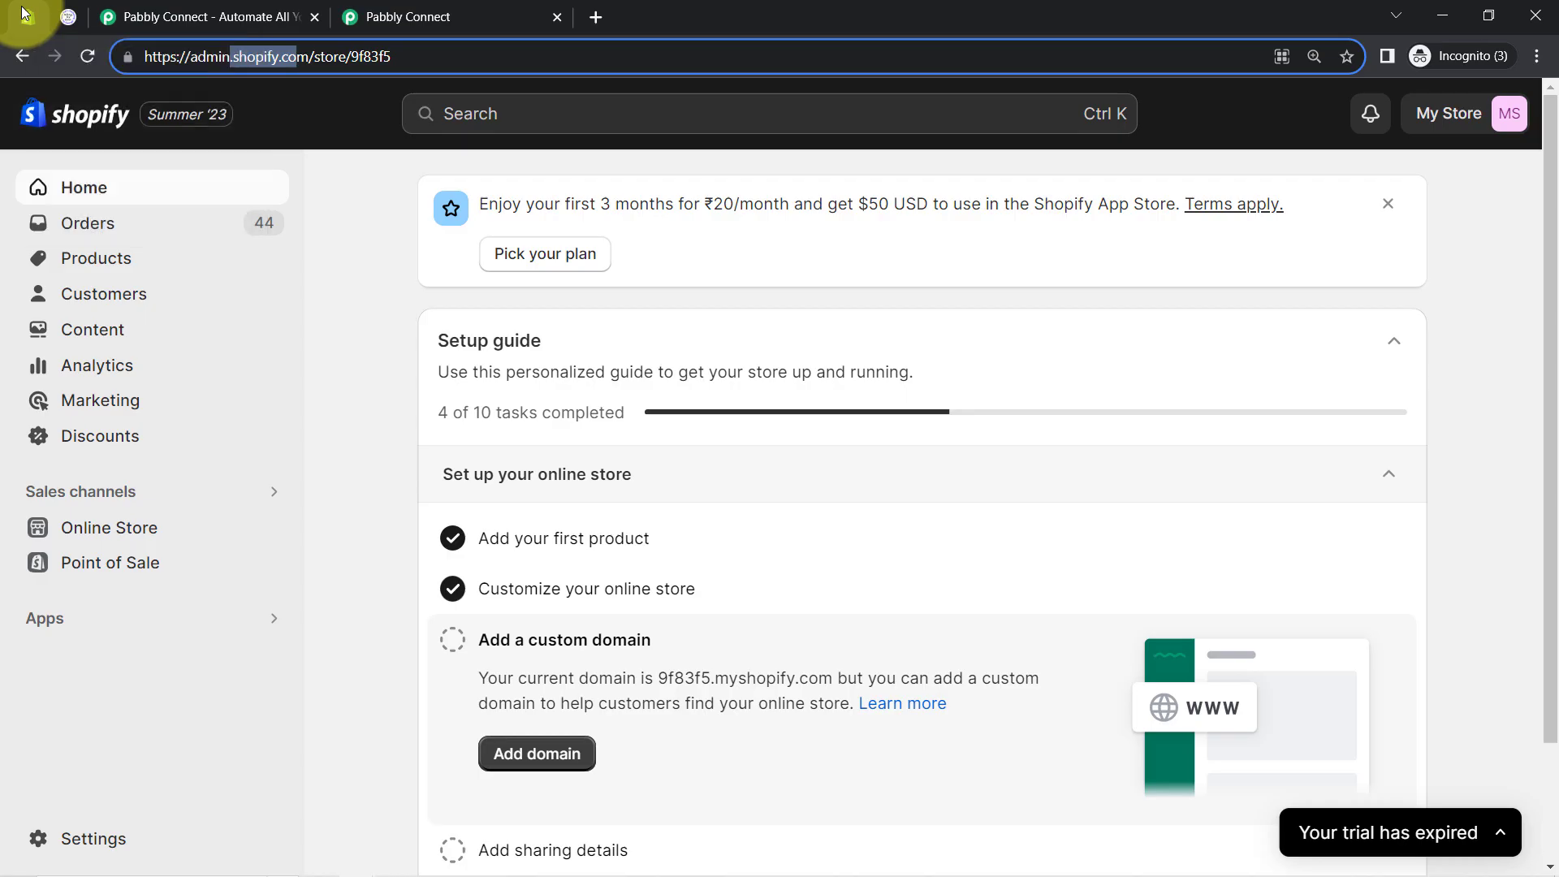
click(84, 828)
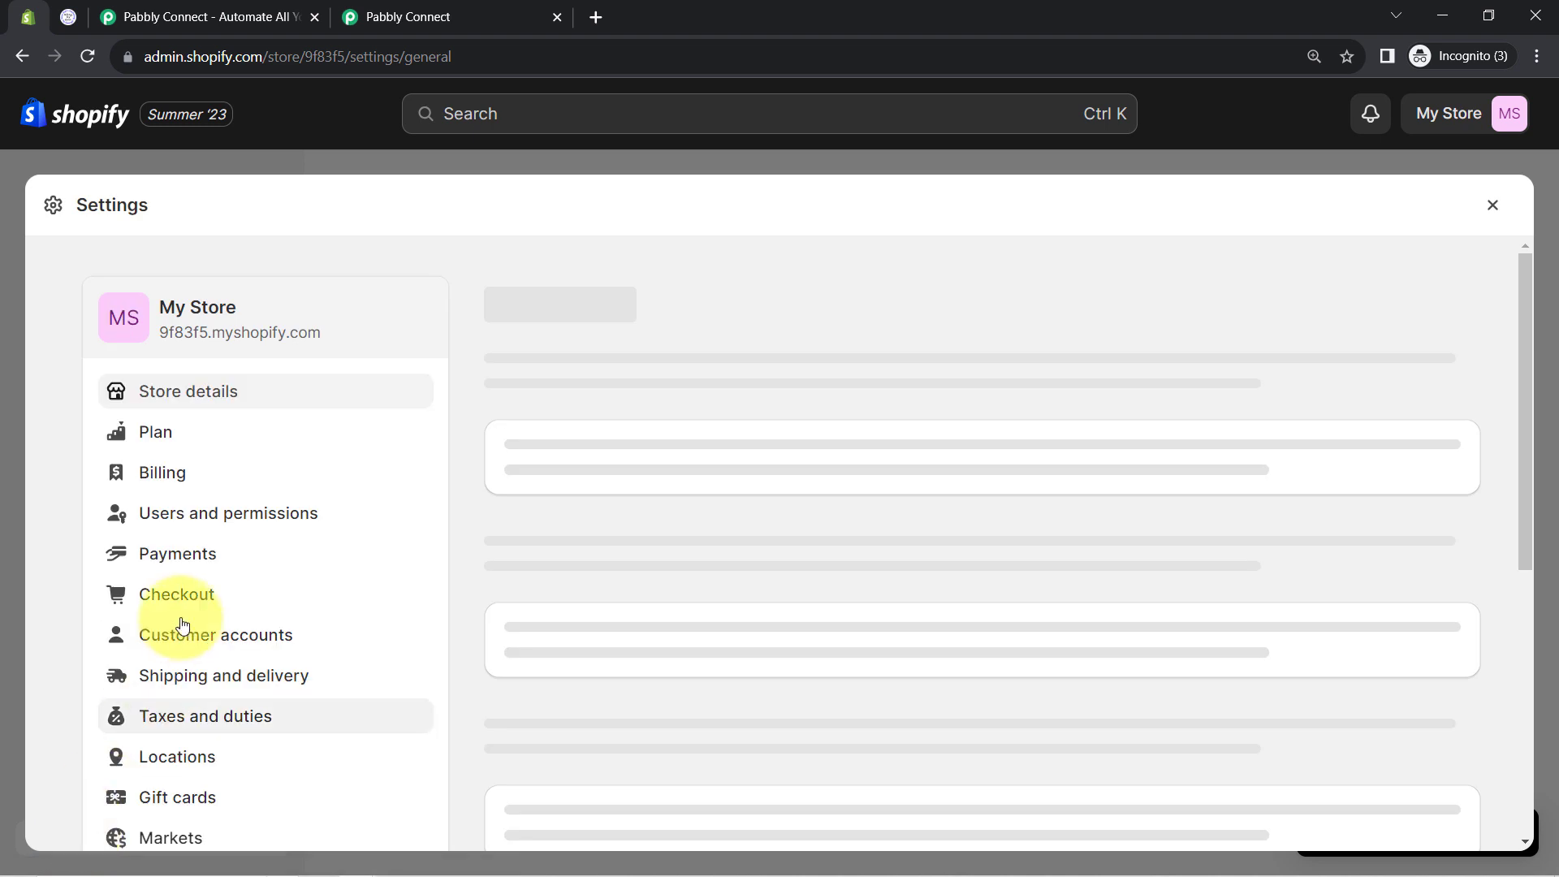
scroll(199, 550, down, 1)
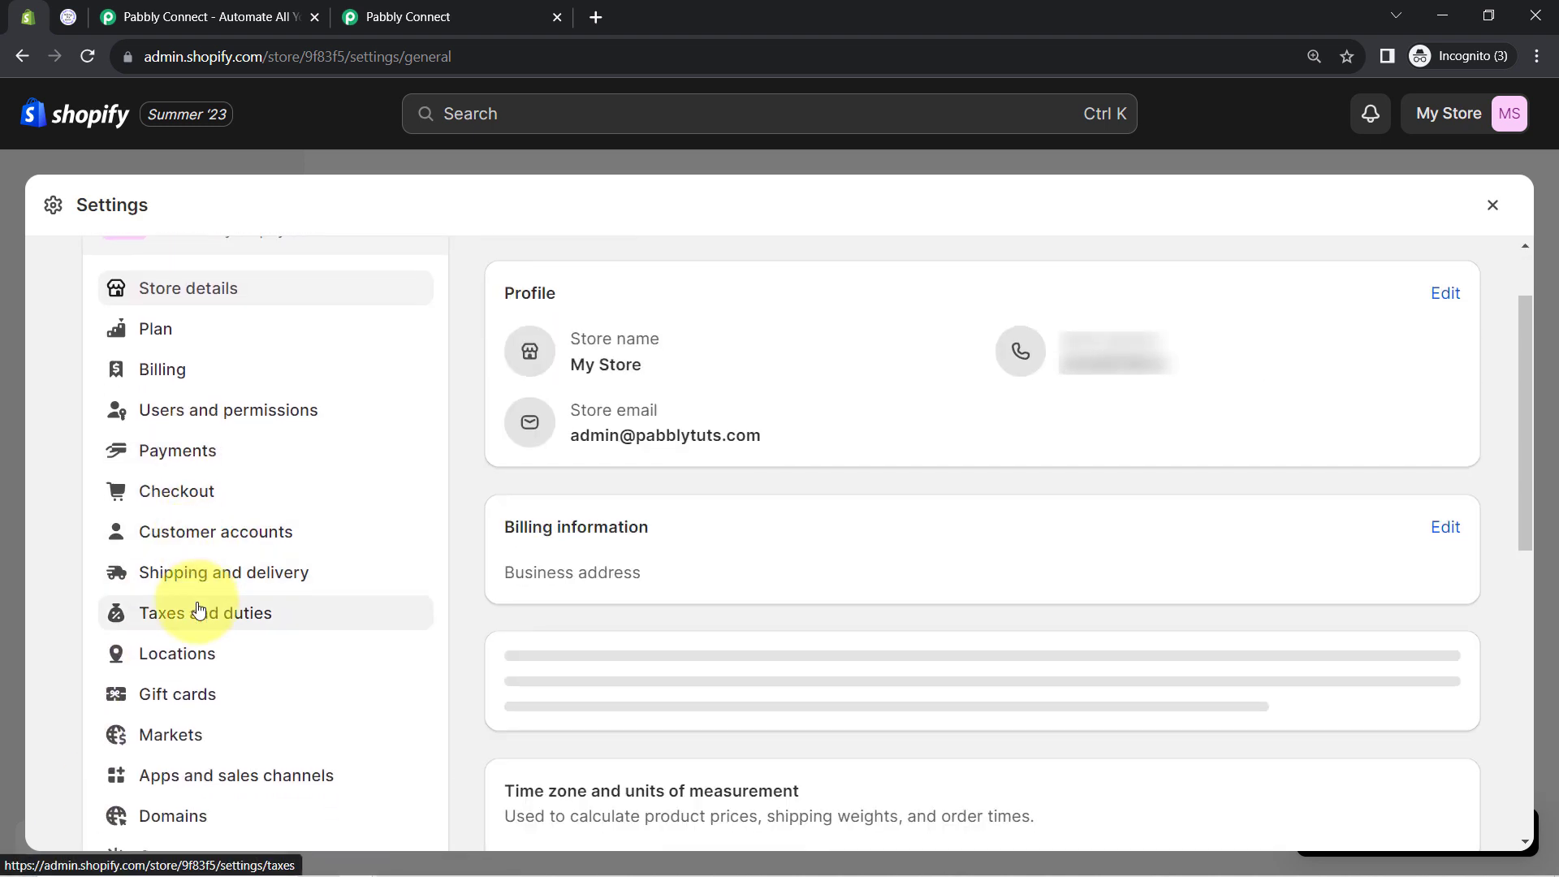
scroll(203, 658, down, 2)
click(119, 738)
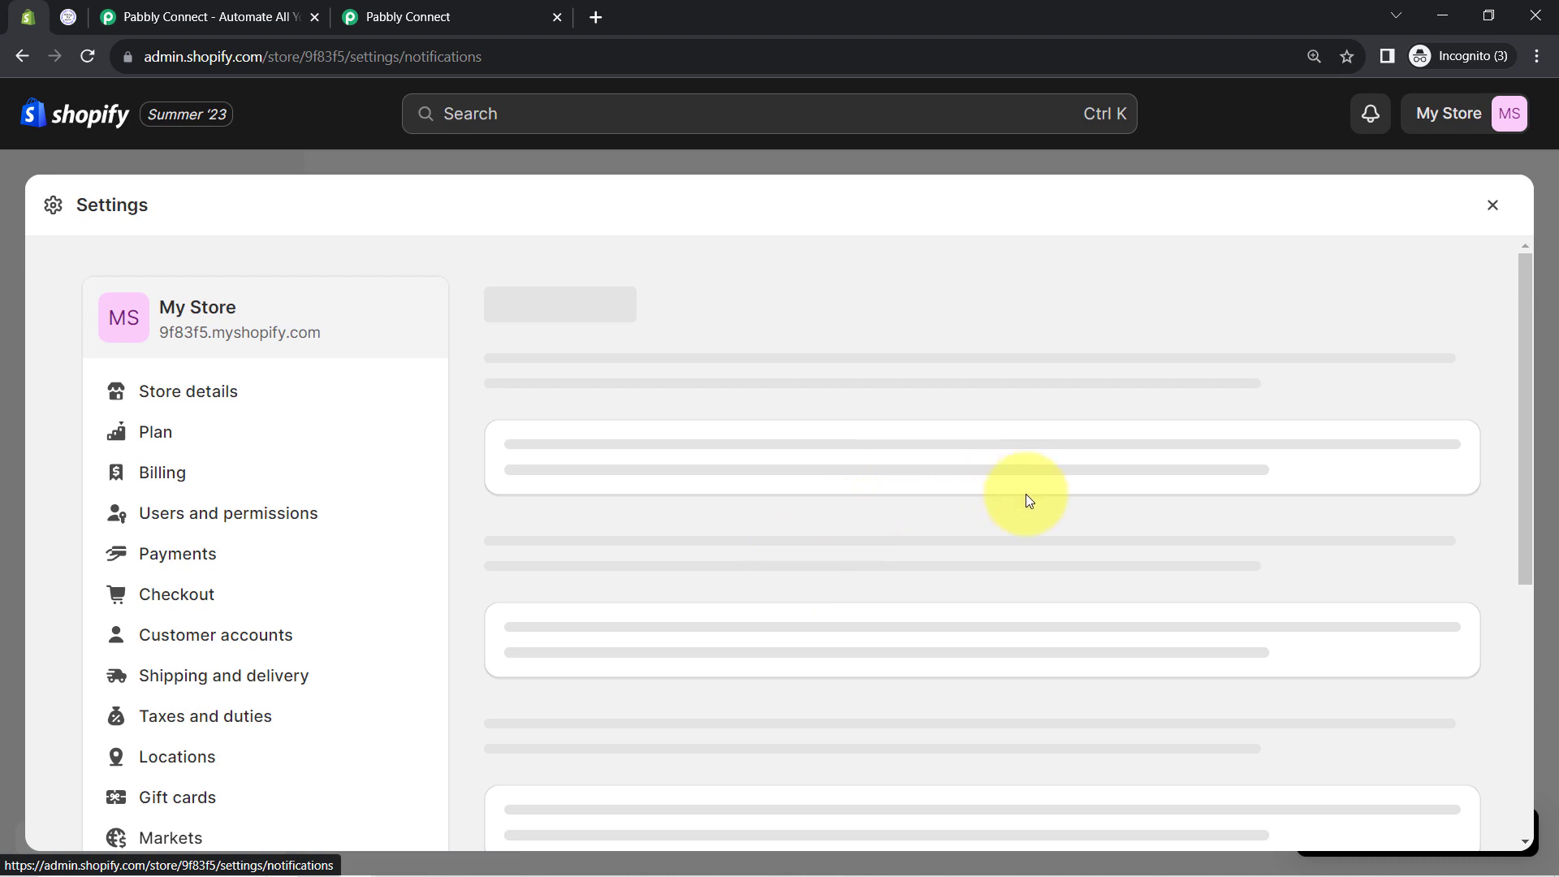
scroll(1027, 497, down, 3)
key(ctrl+f)
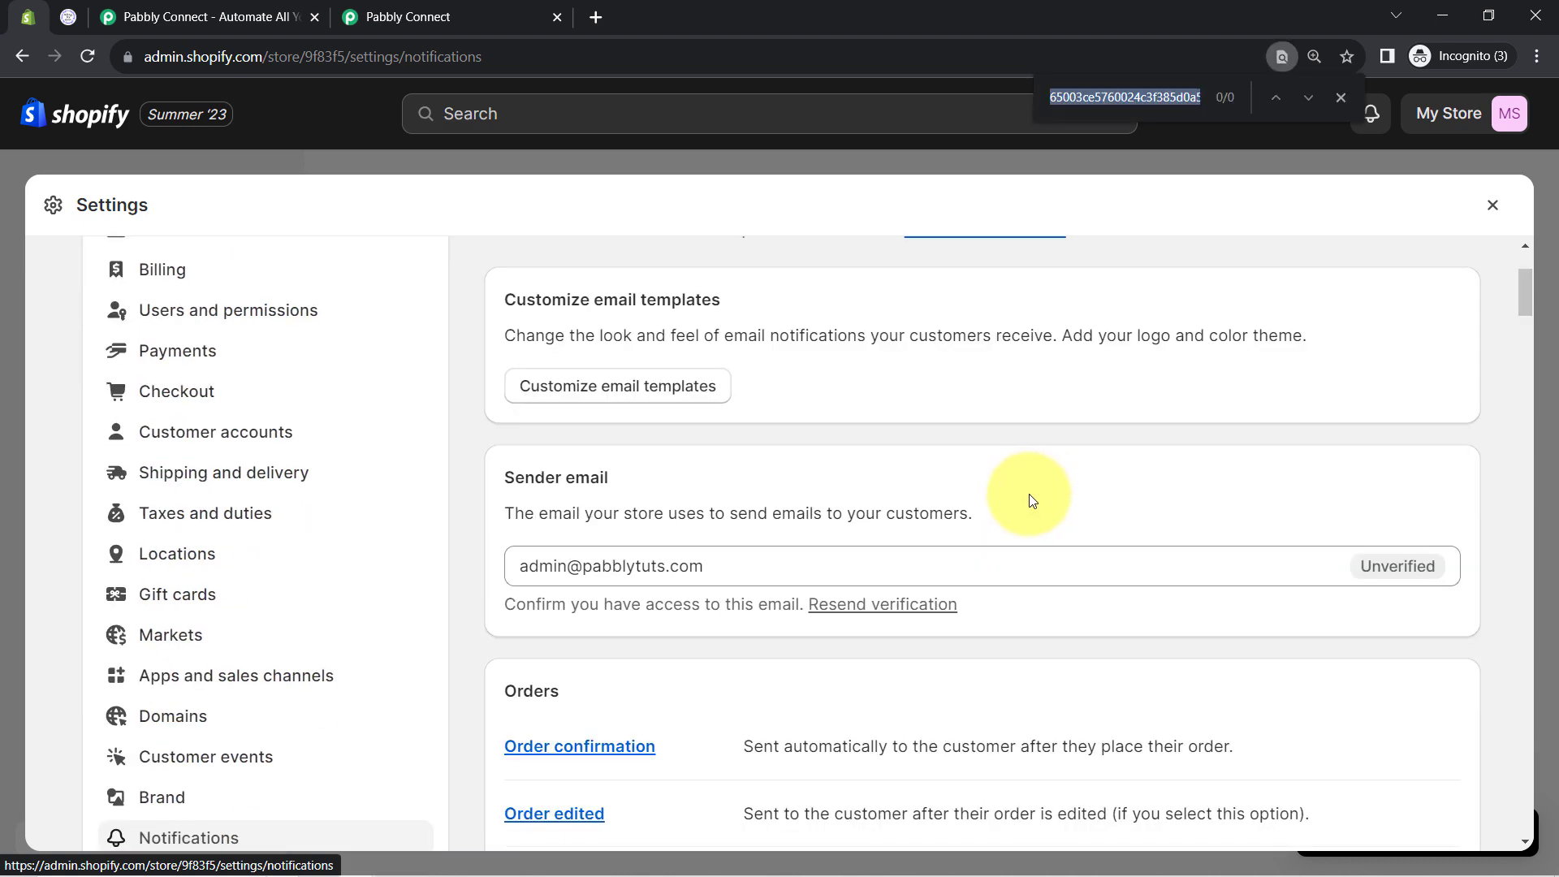
text(webh)
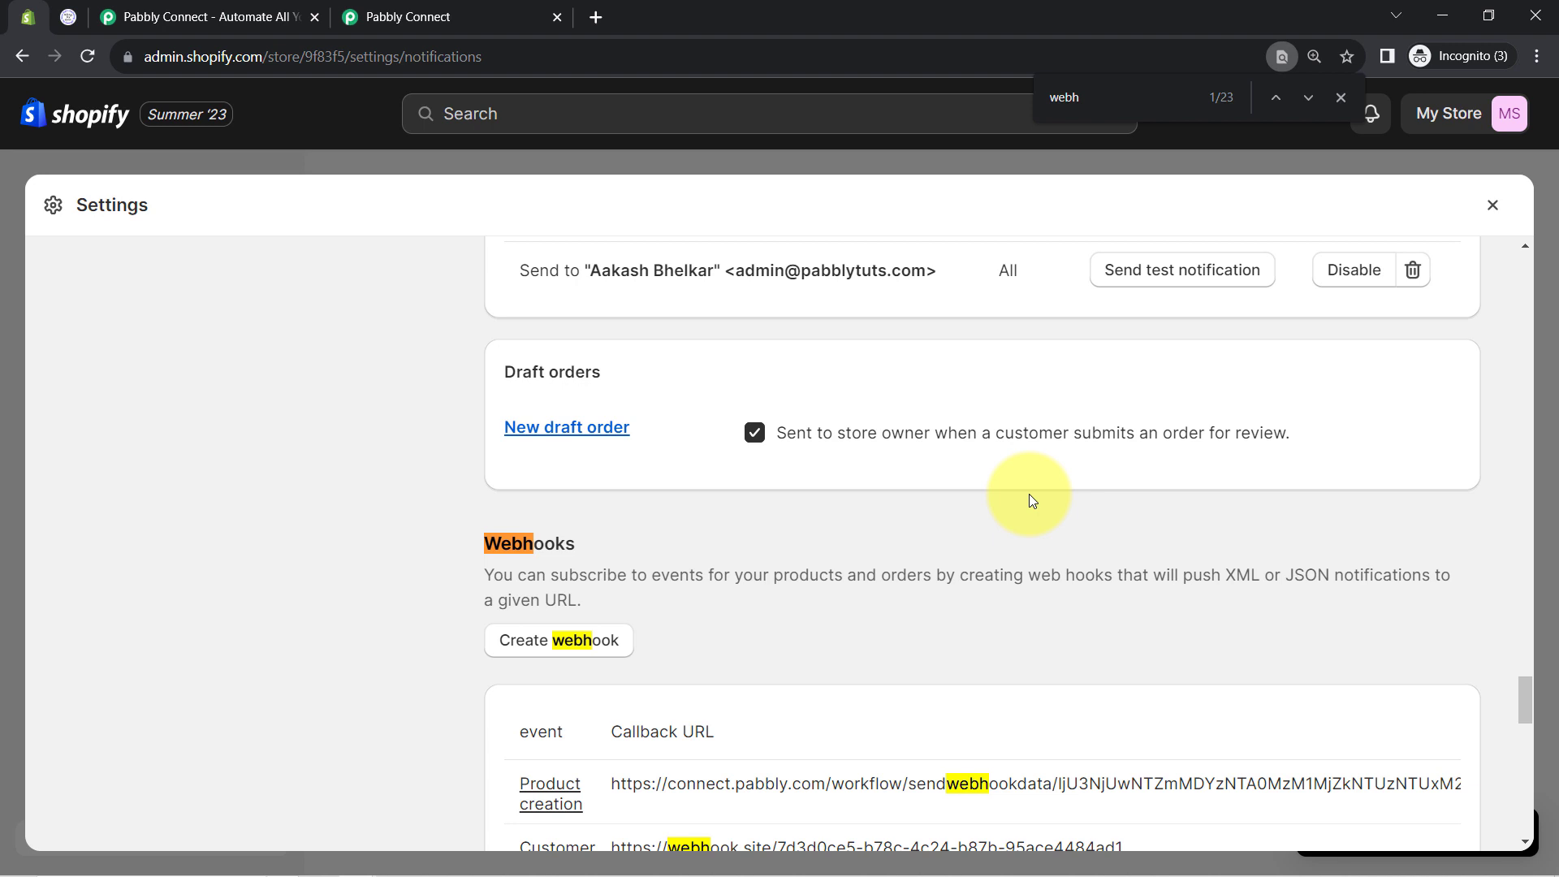
click(543, 647)
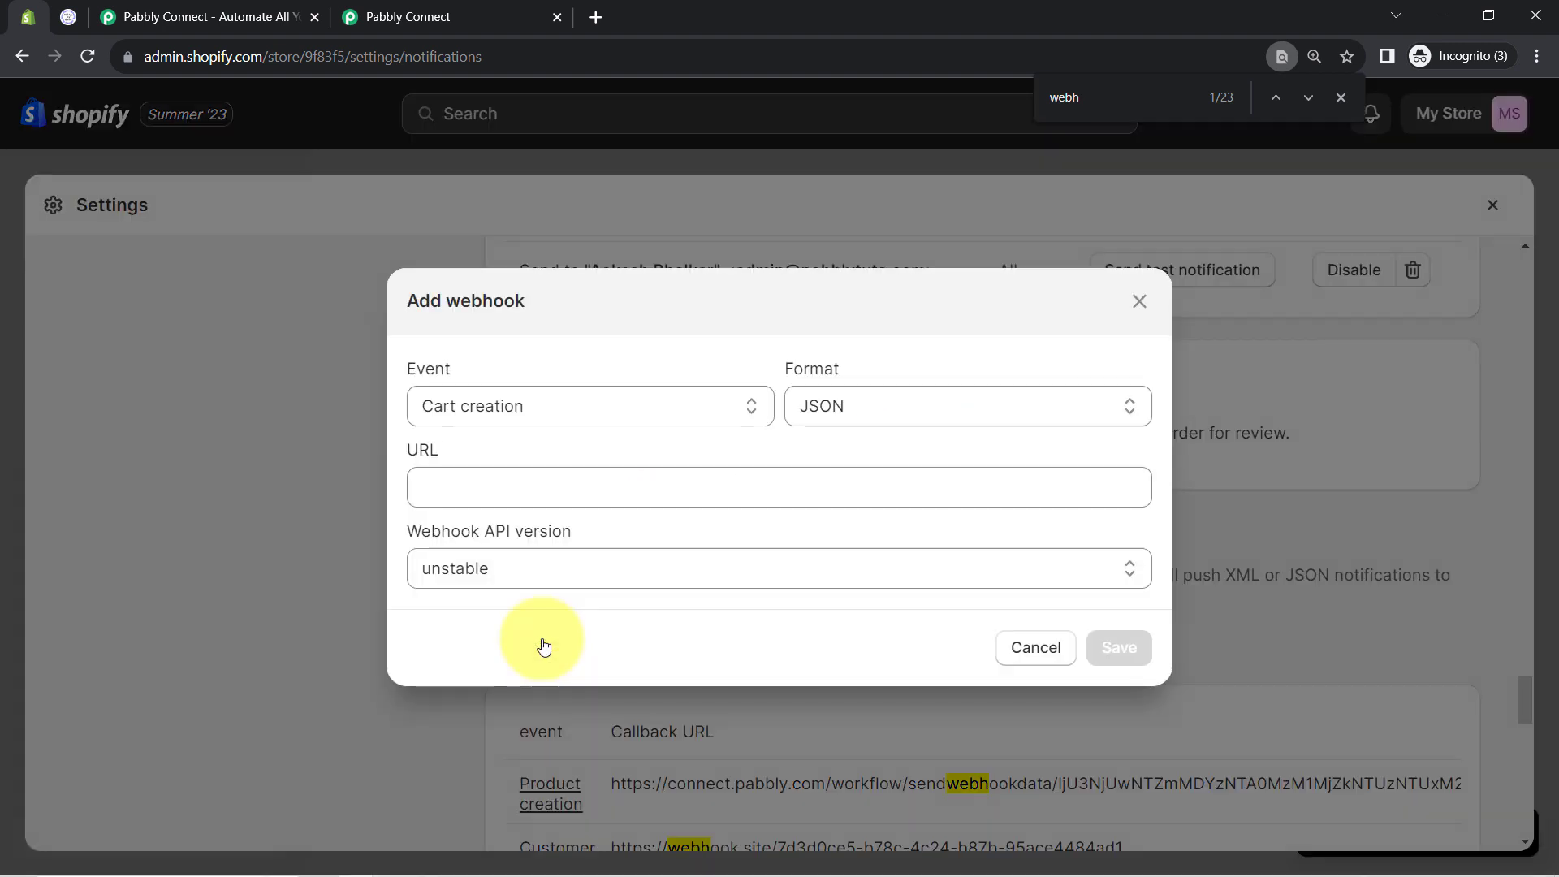
Paste the Pabbly webhook URL into the Shopify webhook URL field
click(477, 480)
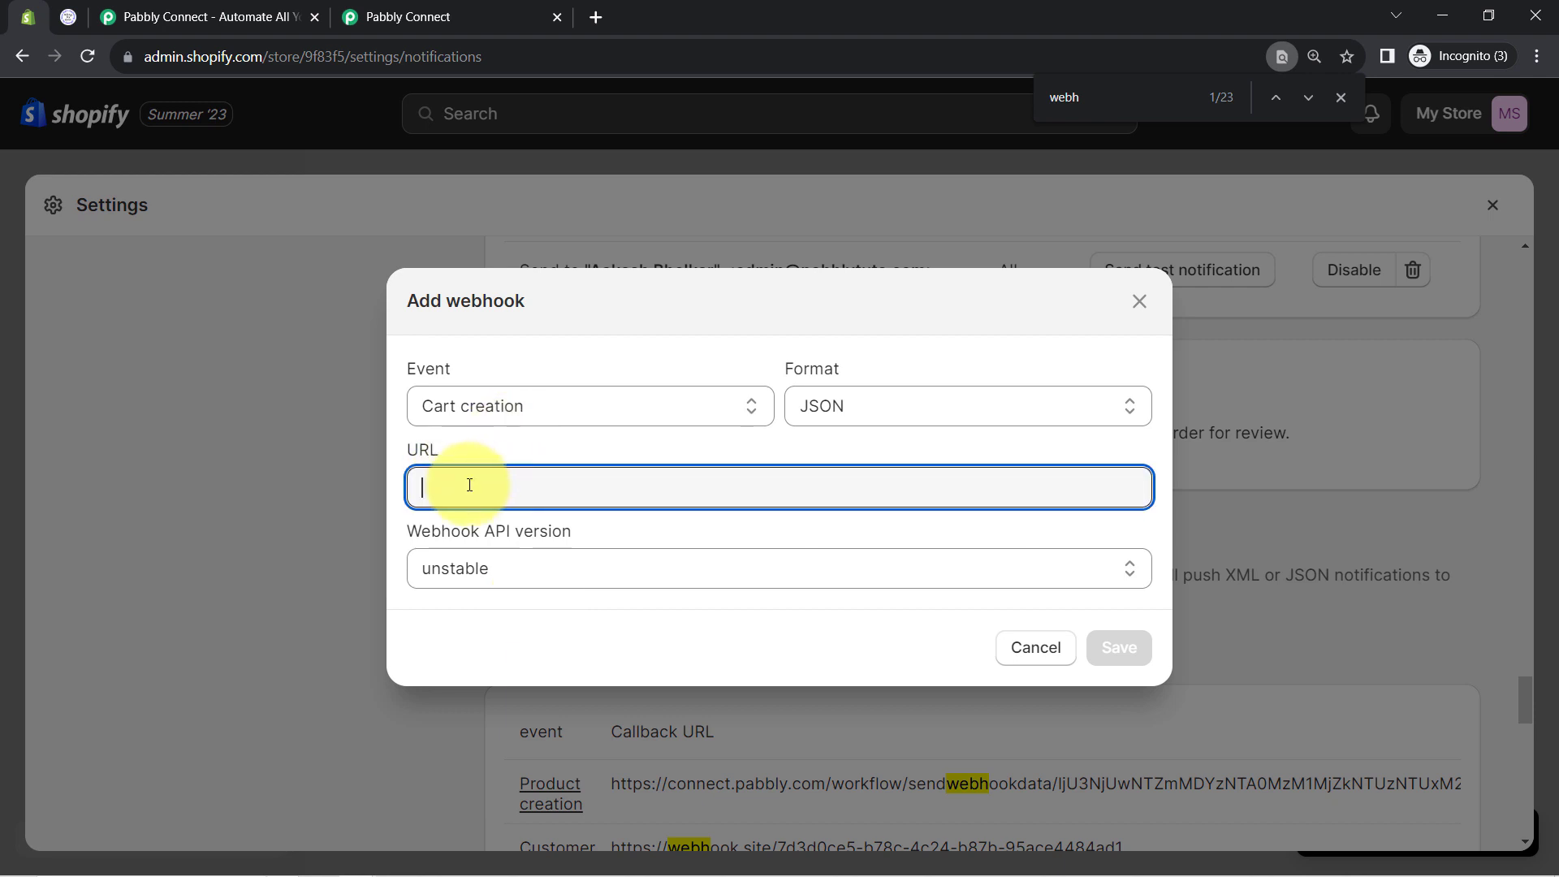
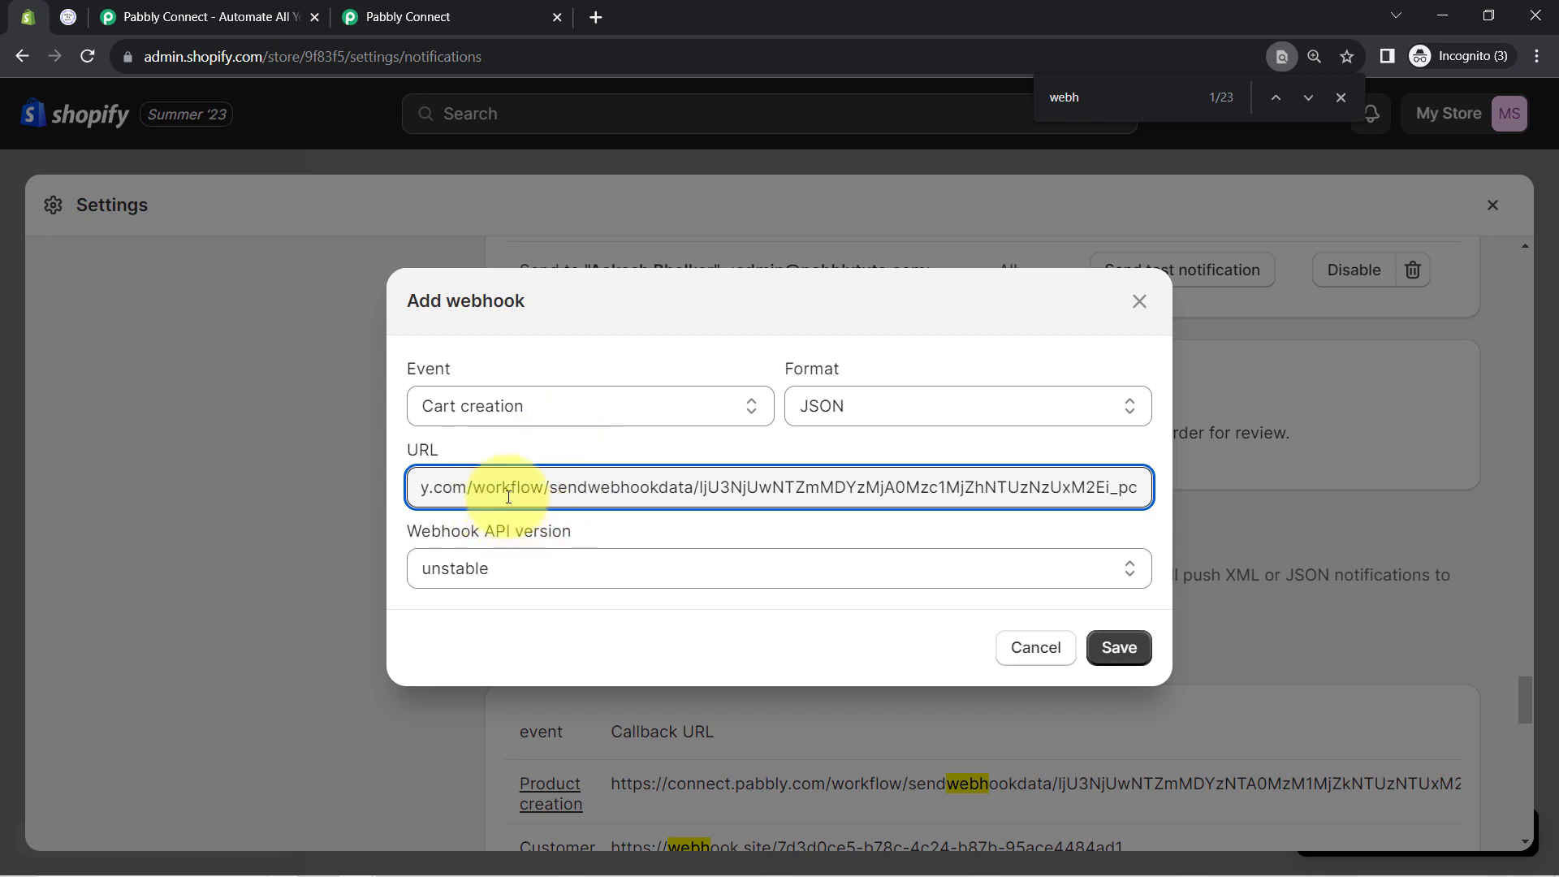
click(455, 393)
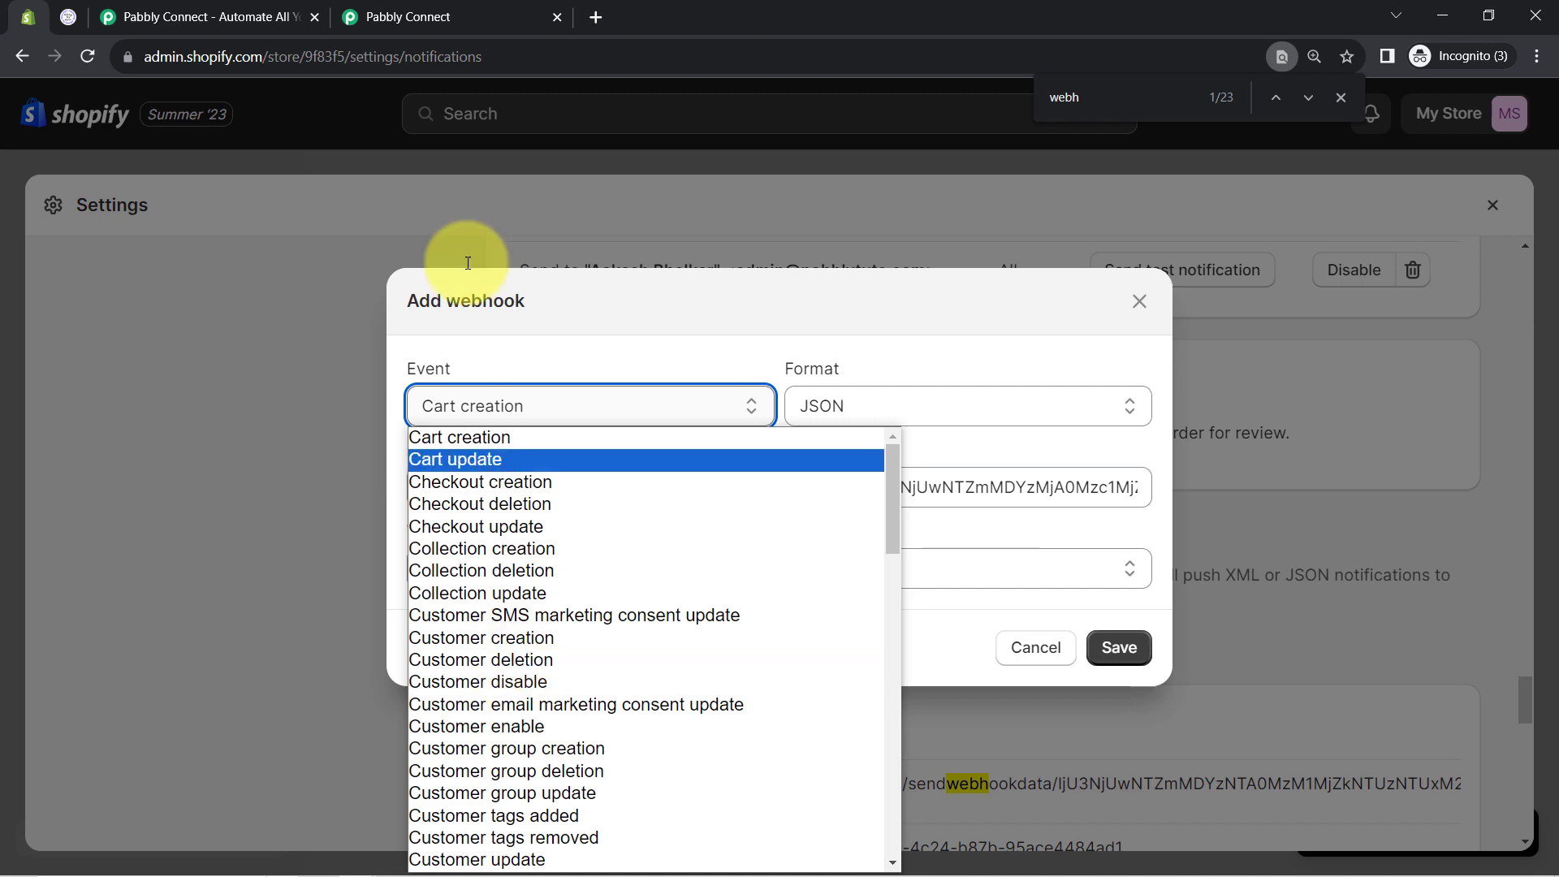
click(406, 16)
click(406, 17)
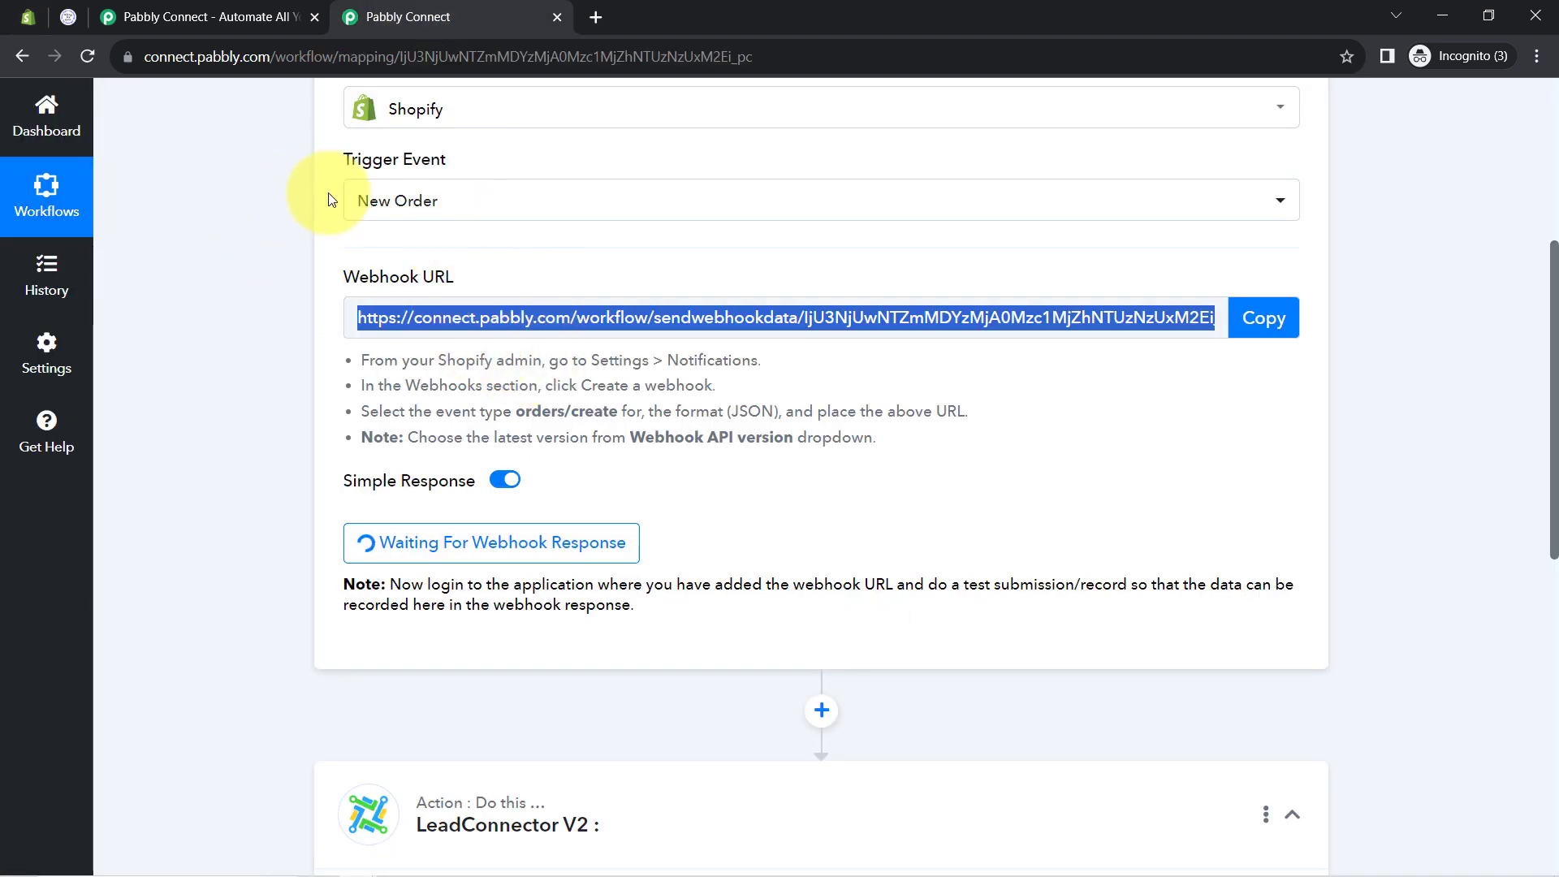
click(28, 14)
Set the event to Order payment, format JSON, API version 2023-10, and save the webhook
click(581, 406)
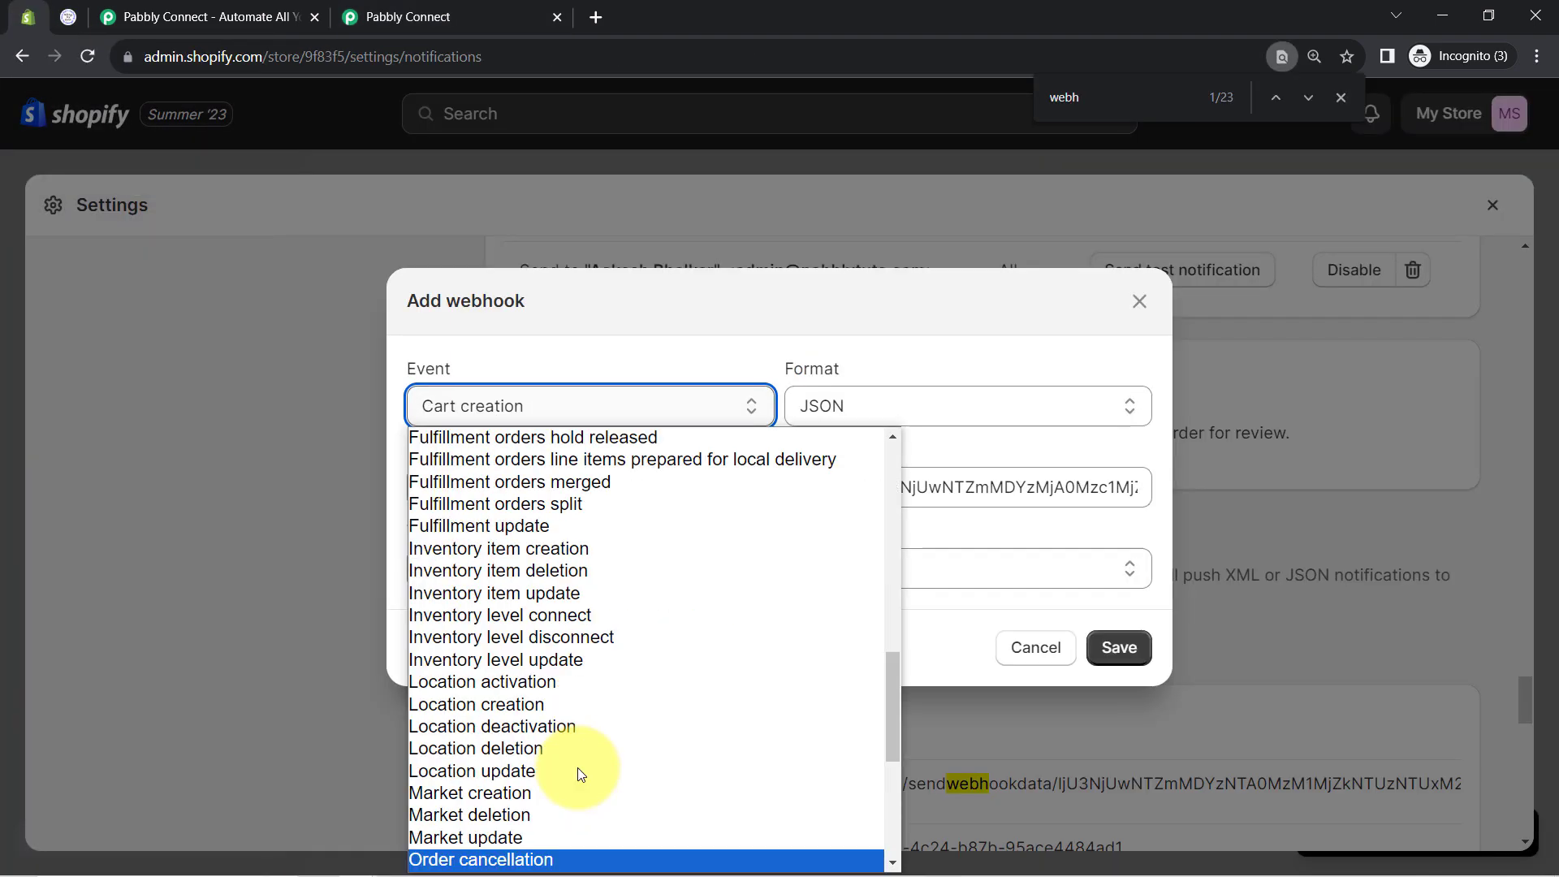
scroll(532, 794, down, 3)
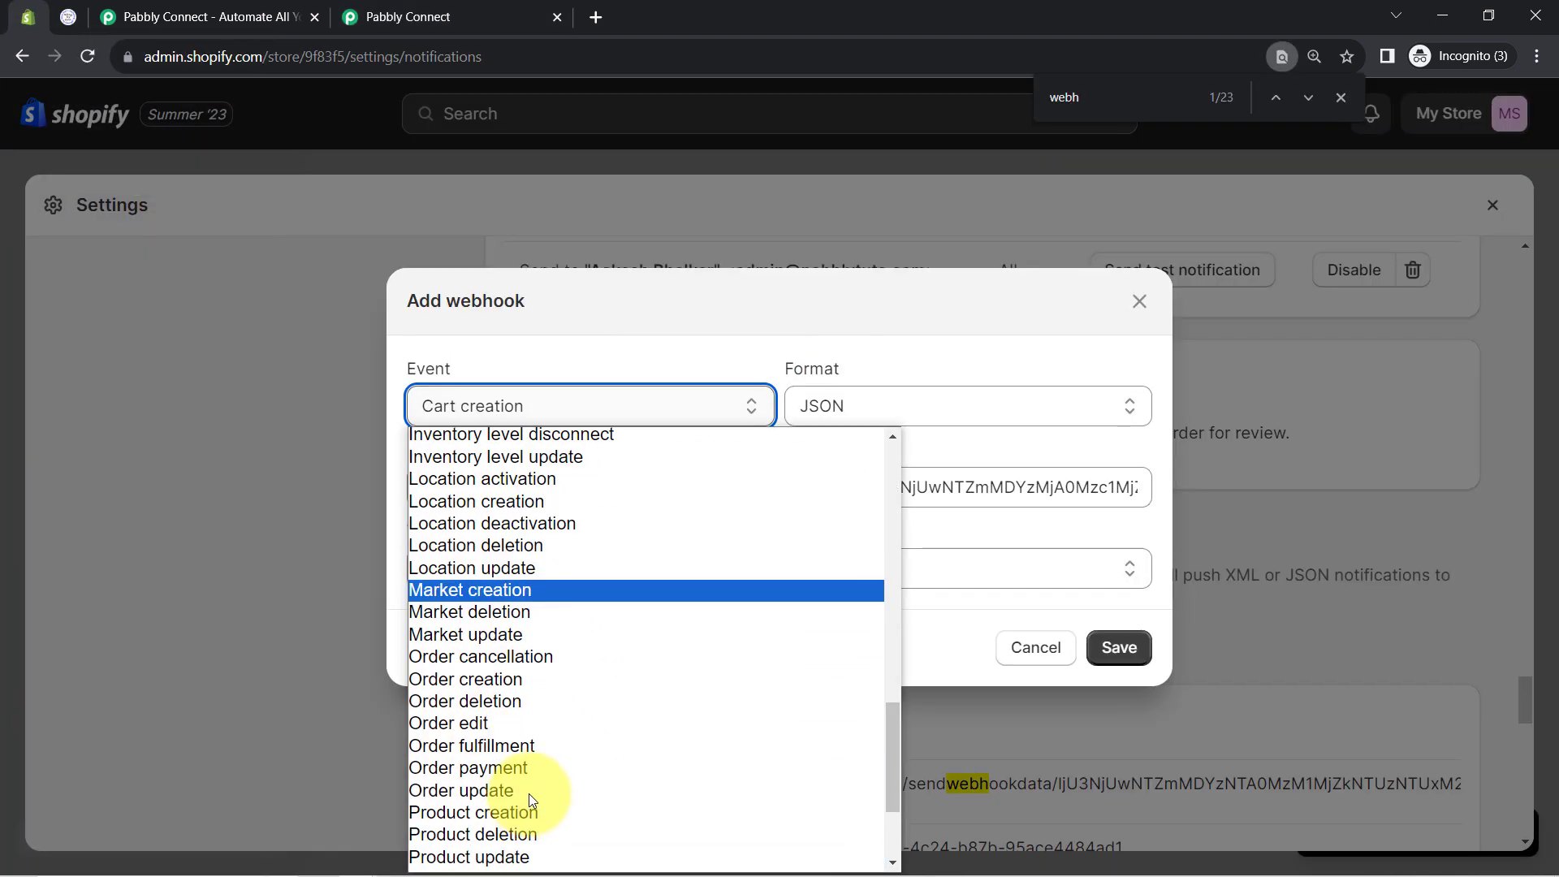
click(467, 768)
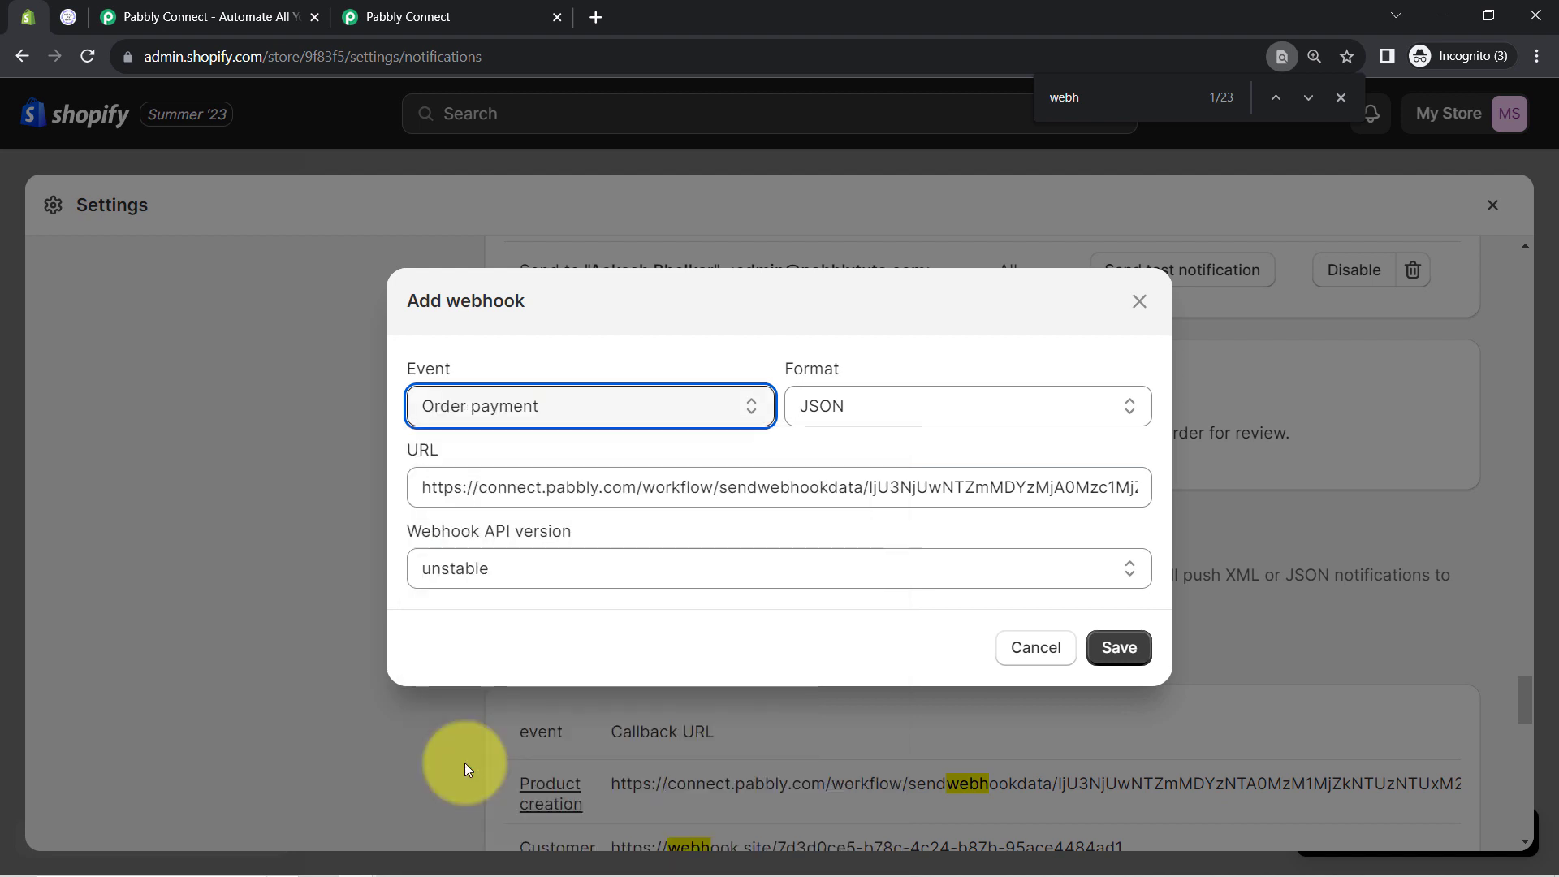
click(835, 408)
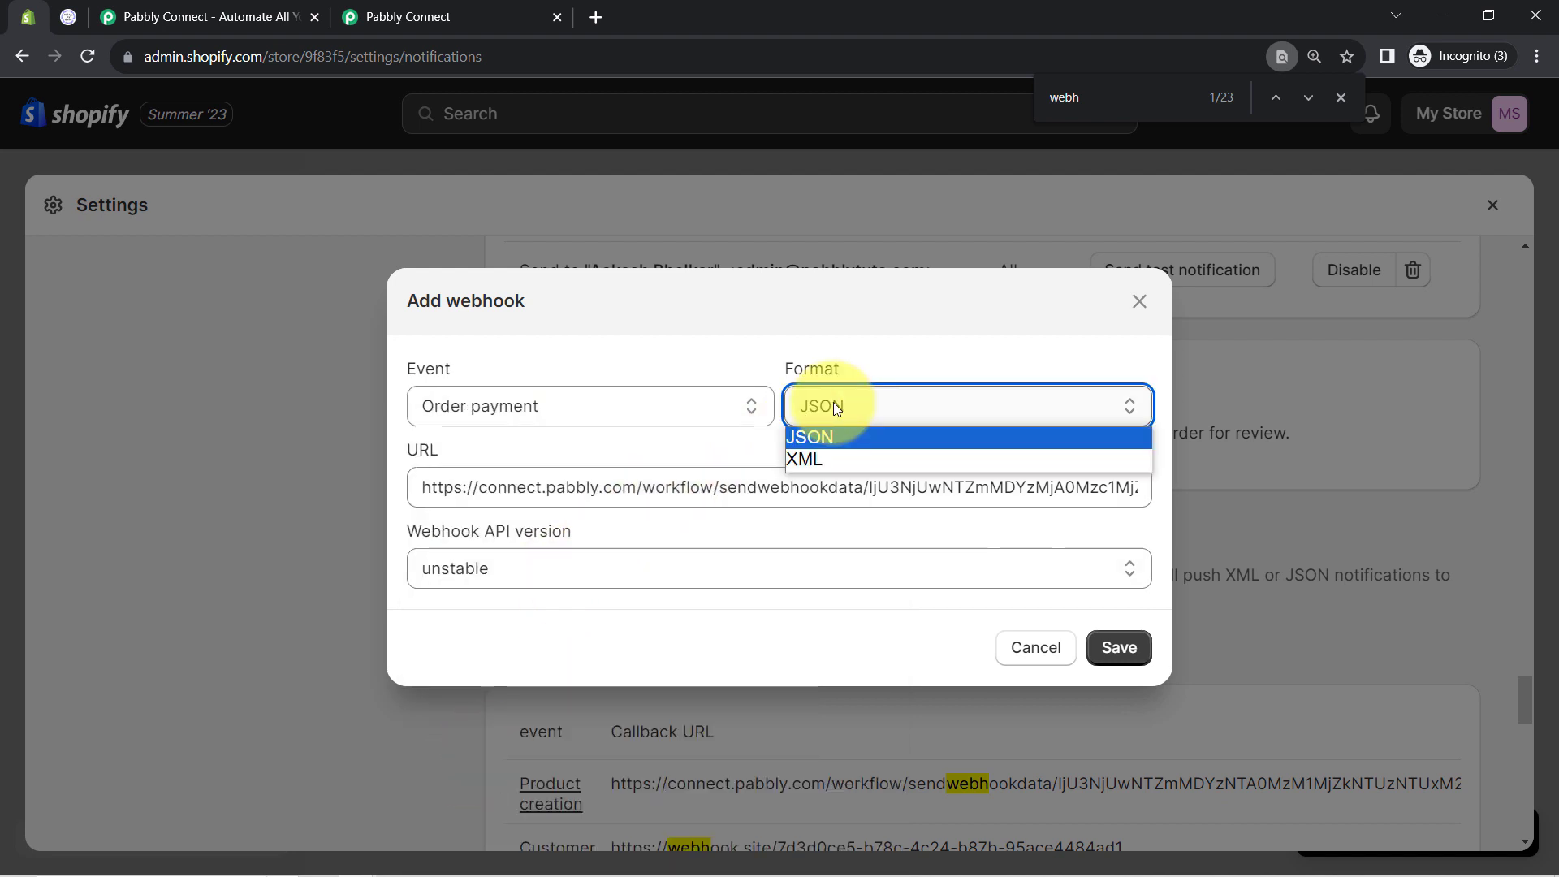
click(537, 533)
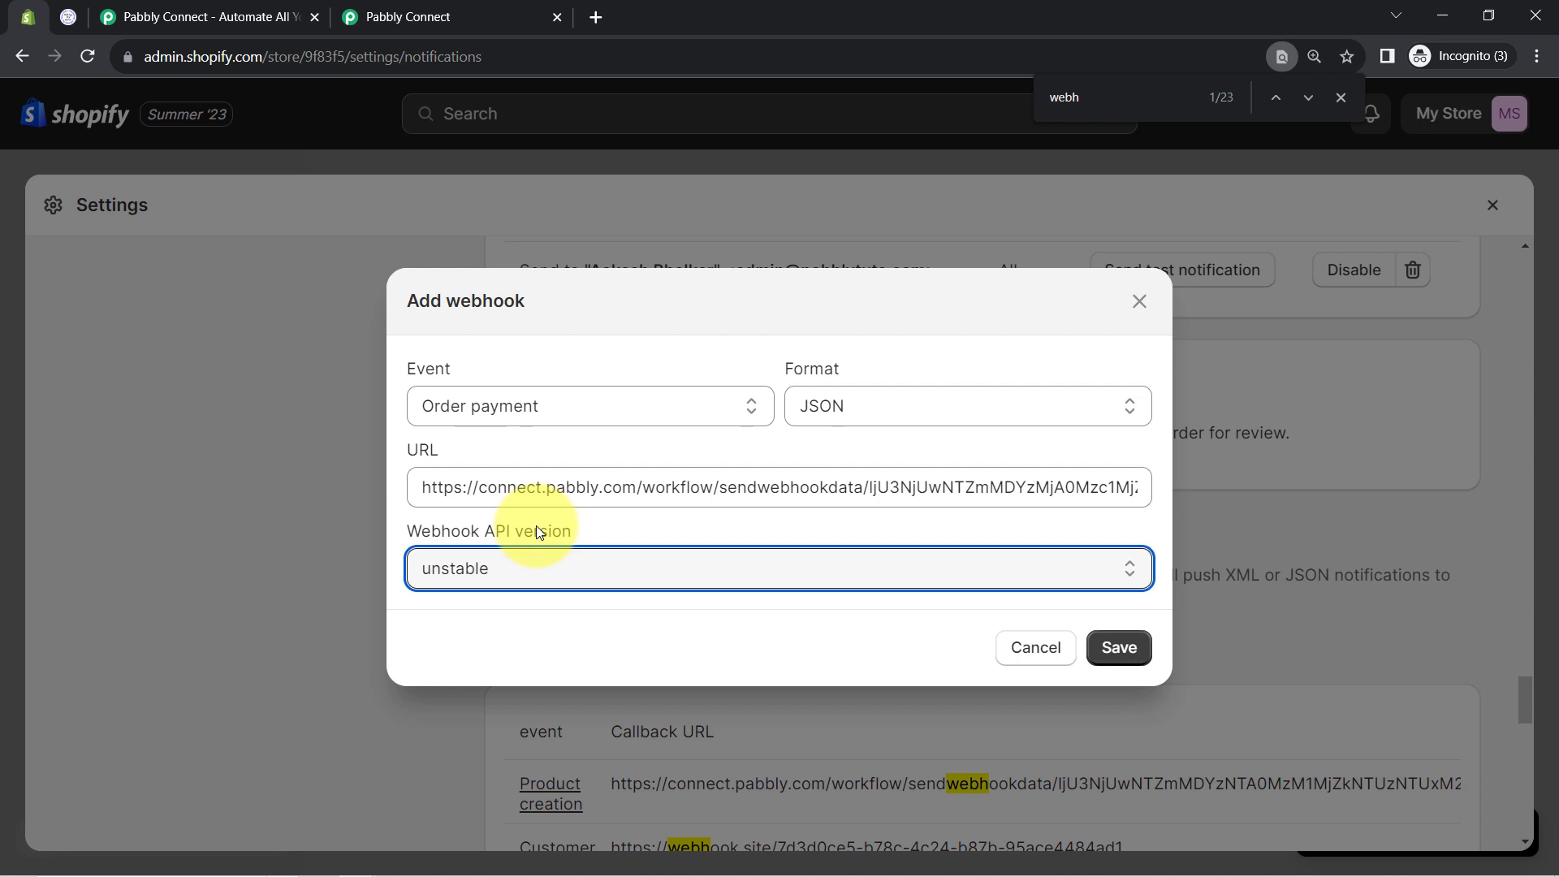
click(520, 580)
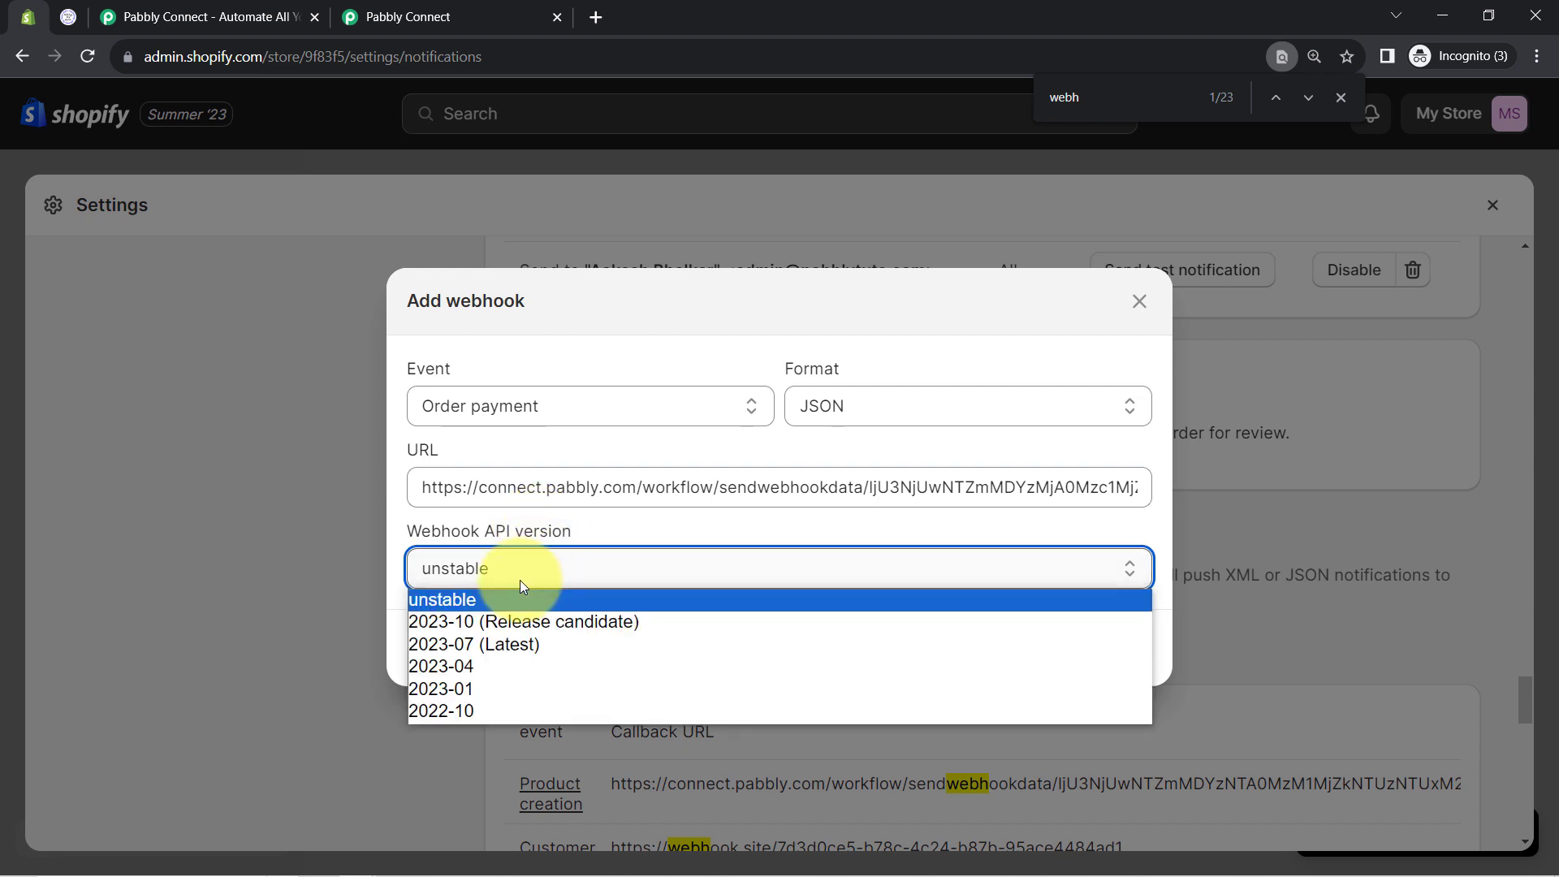
click(492, 630)
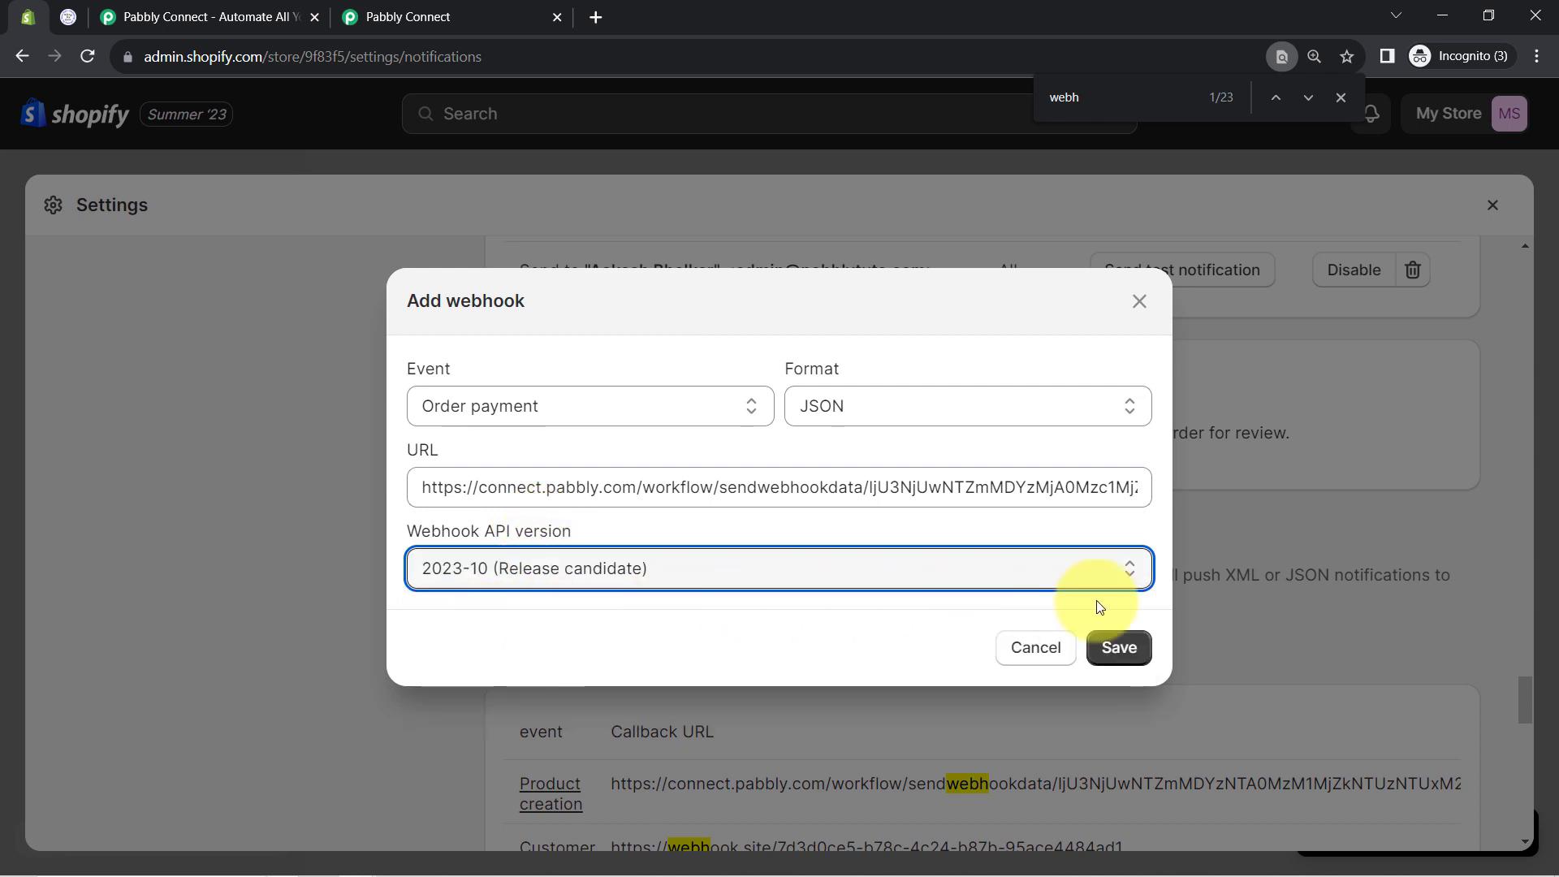
click(1124, 649)
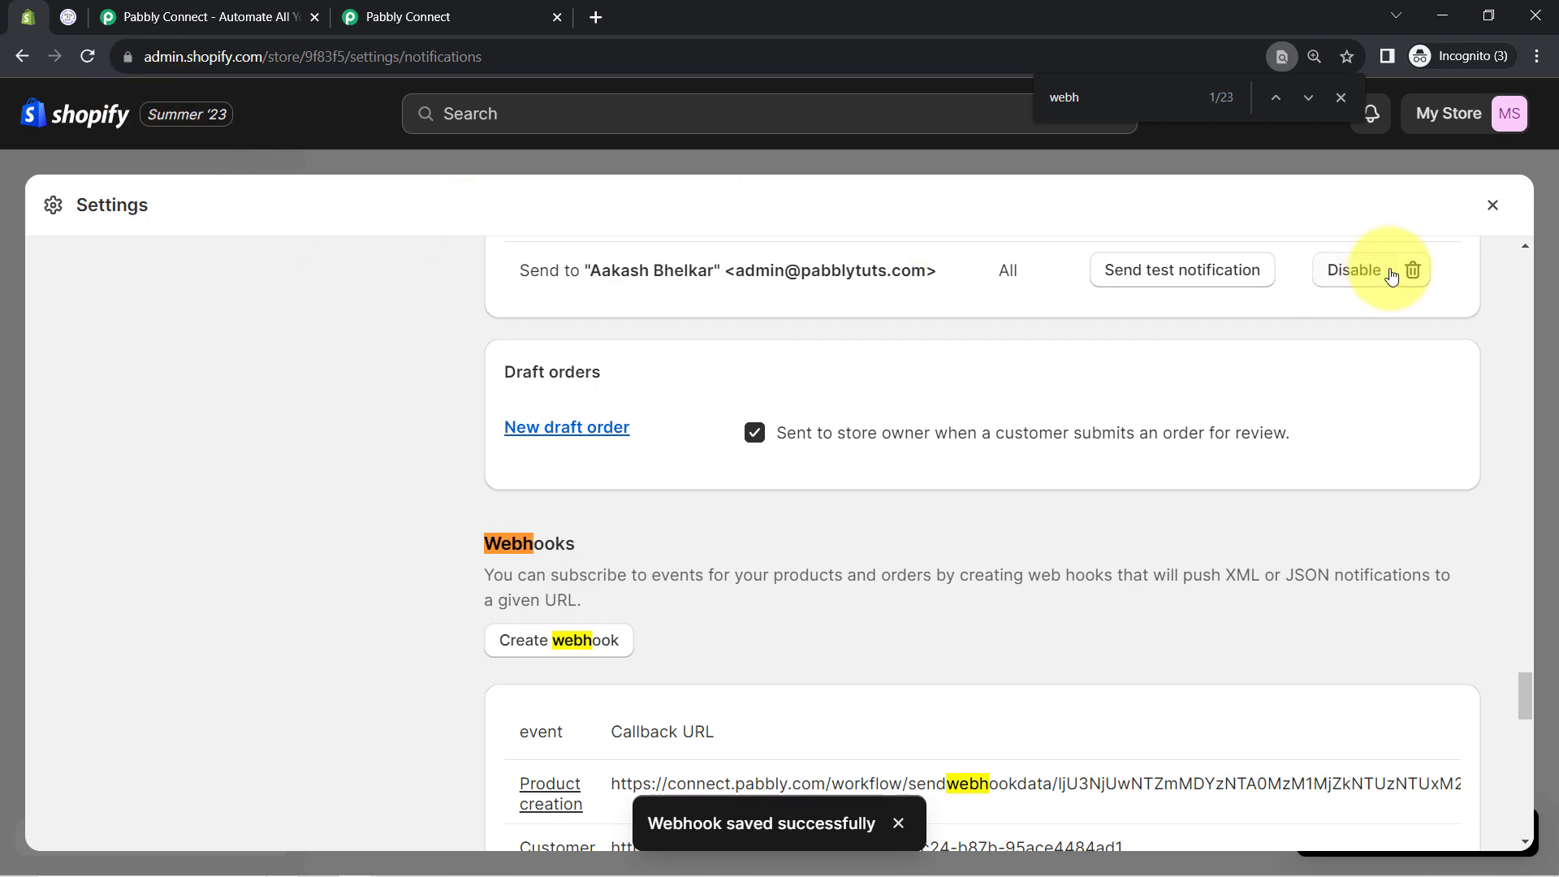
Close Shopify settings and check the Pabbly trigger's note asking for a test submission
click(1493, 207)
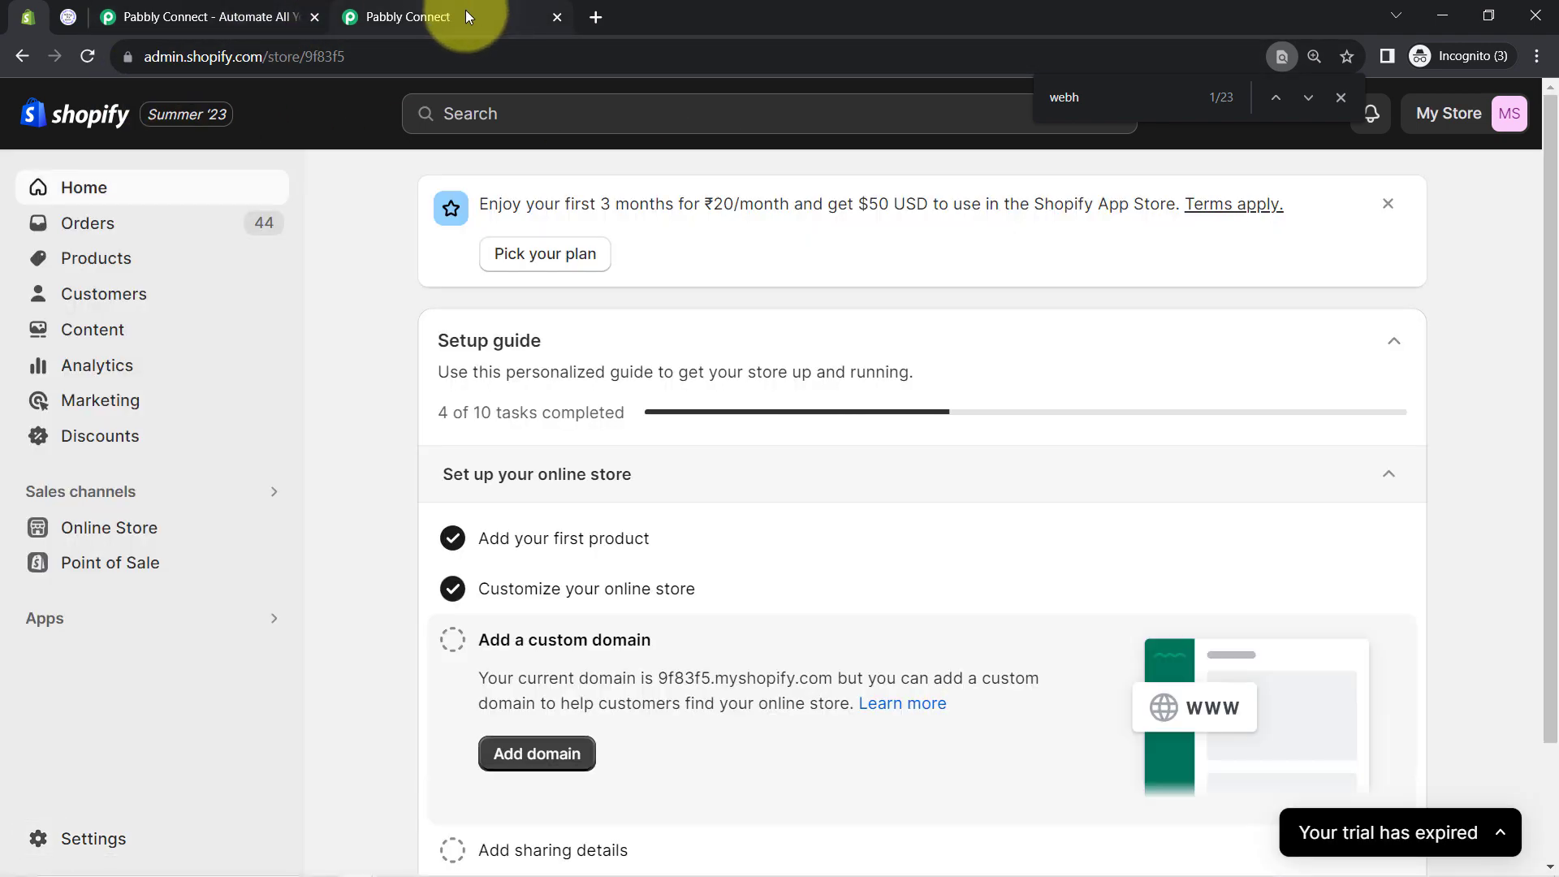
click(465, 10)
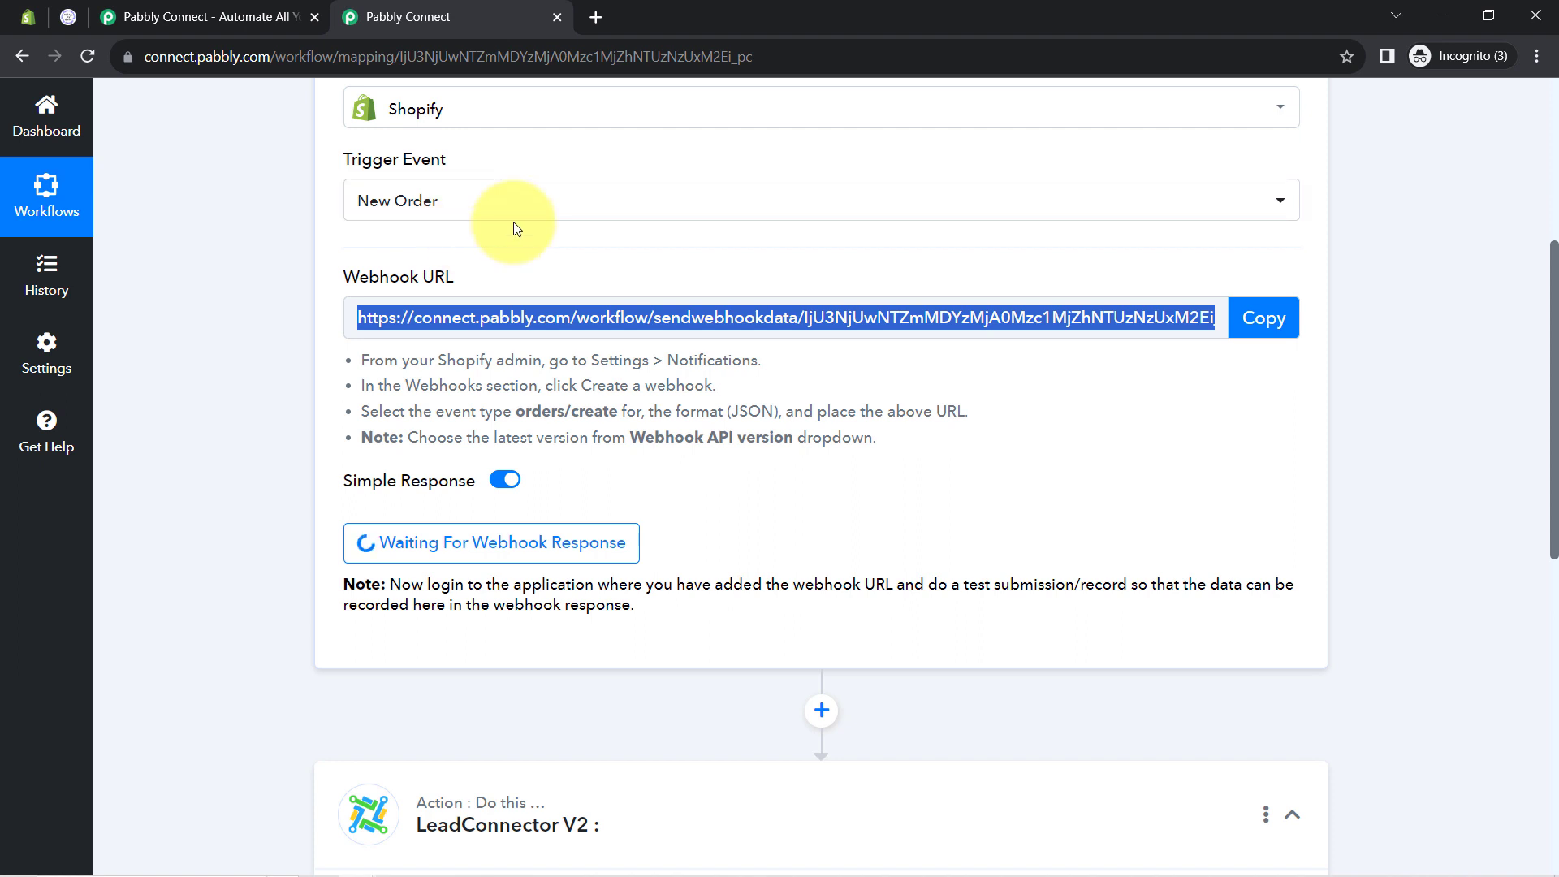
drag(417, 583, 586, 606)
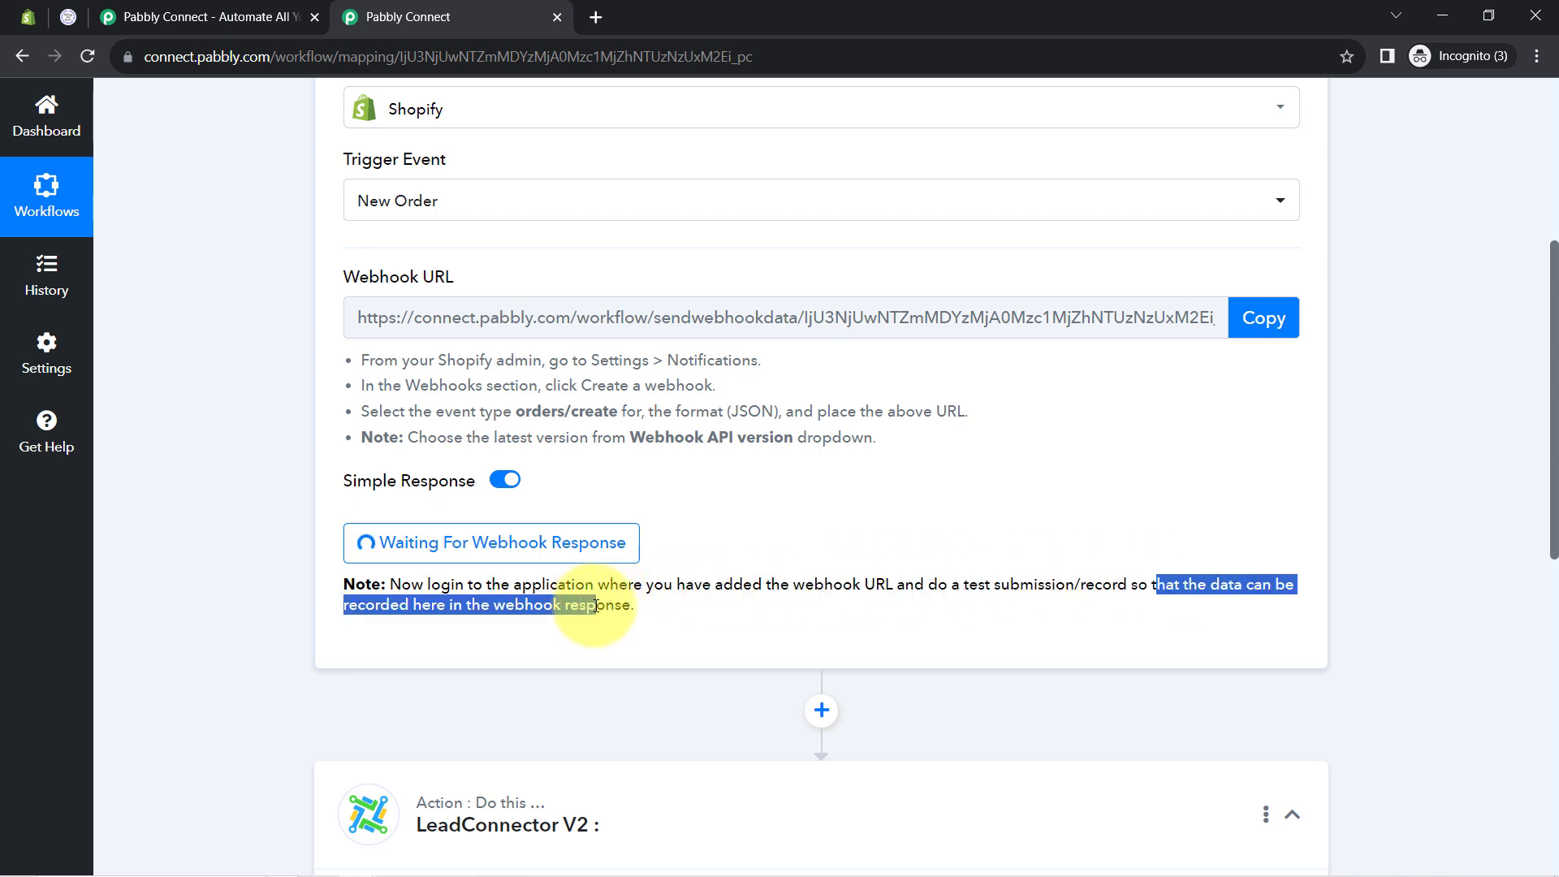
click(898, 579)
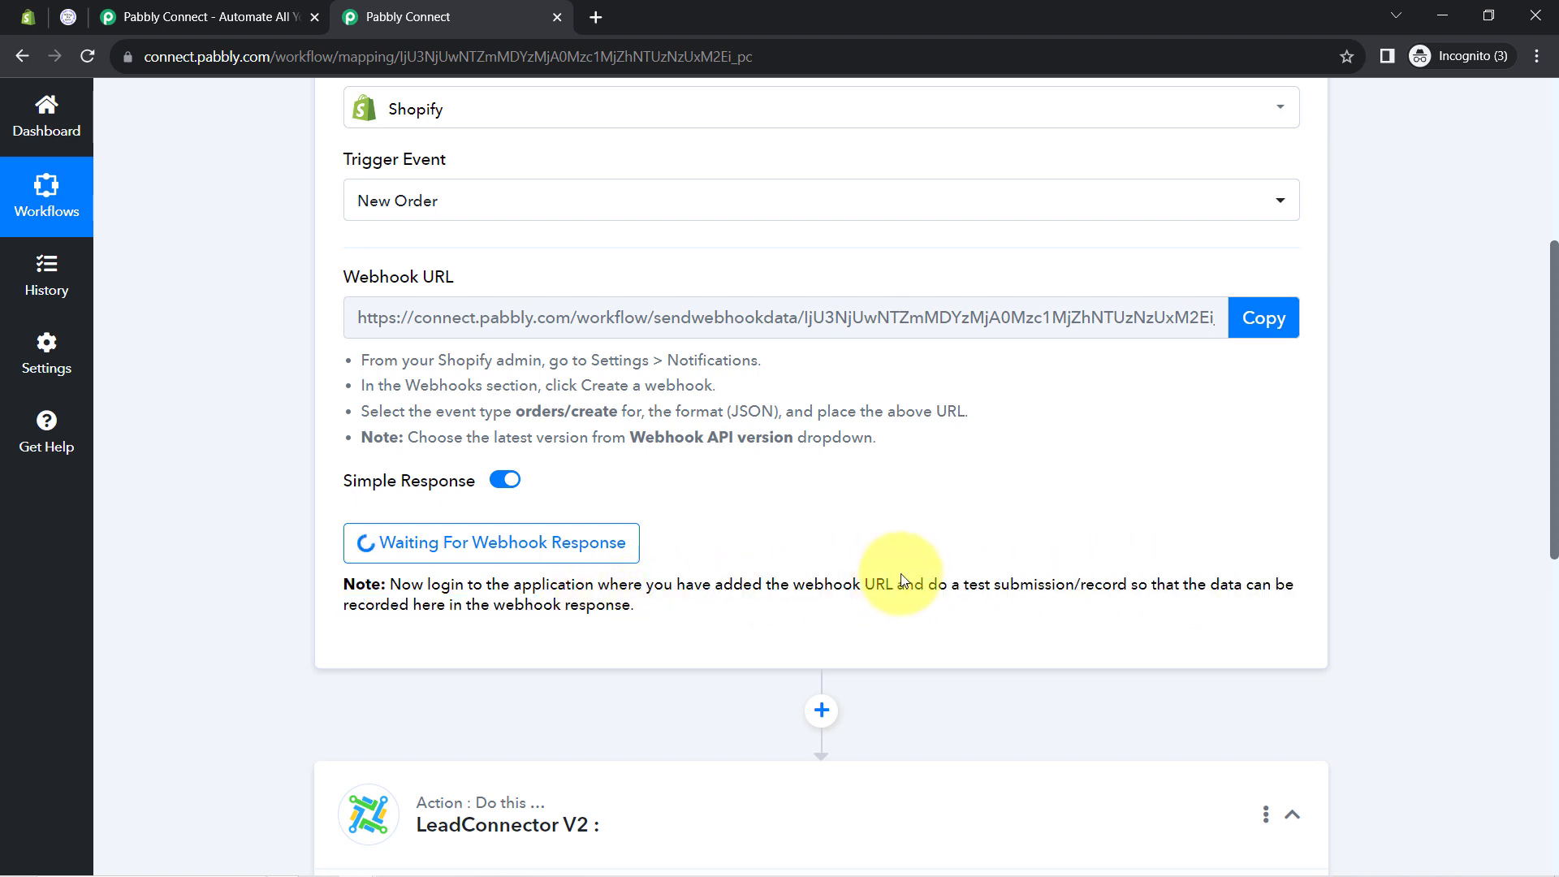
drag(925, 579, 1144, 580)
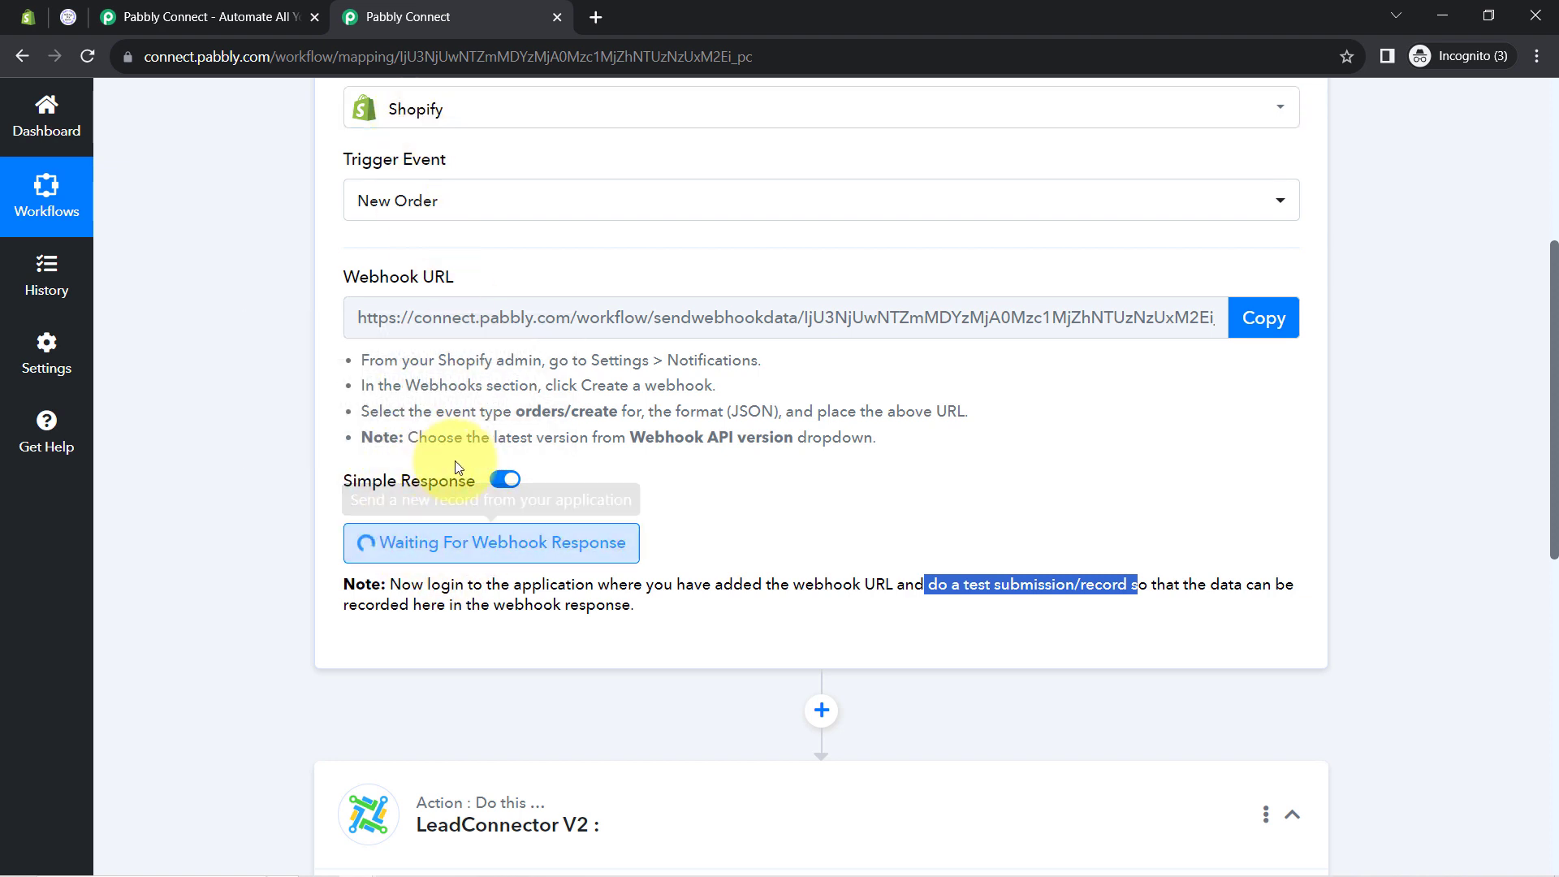
click(18, 10)
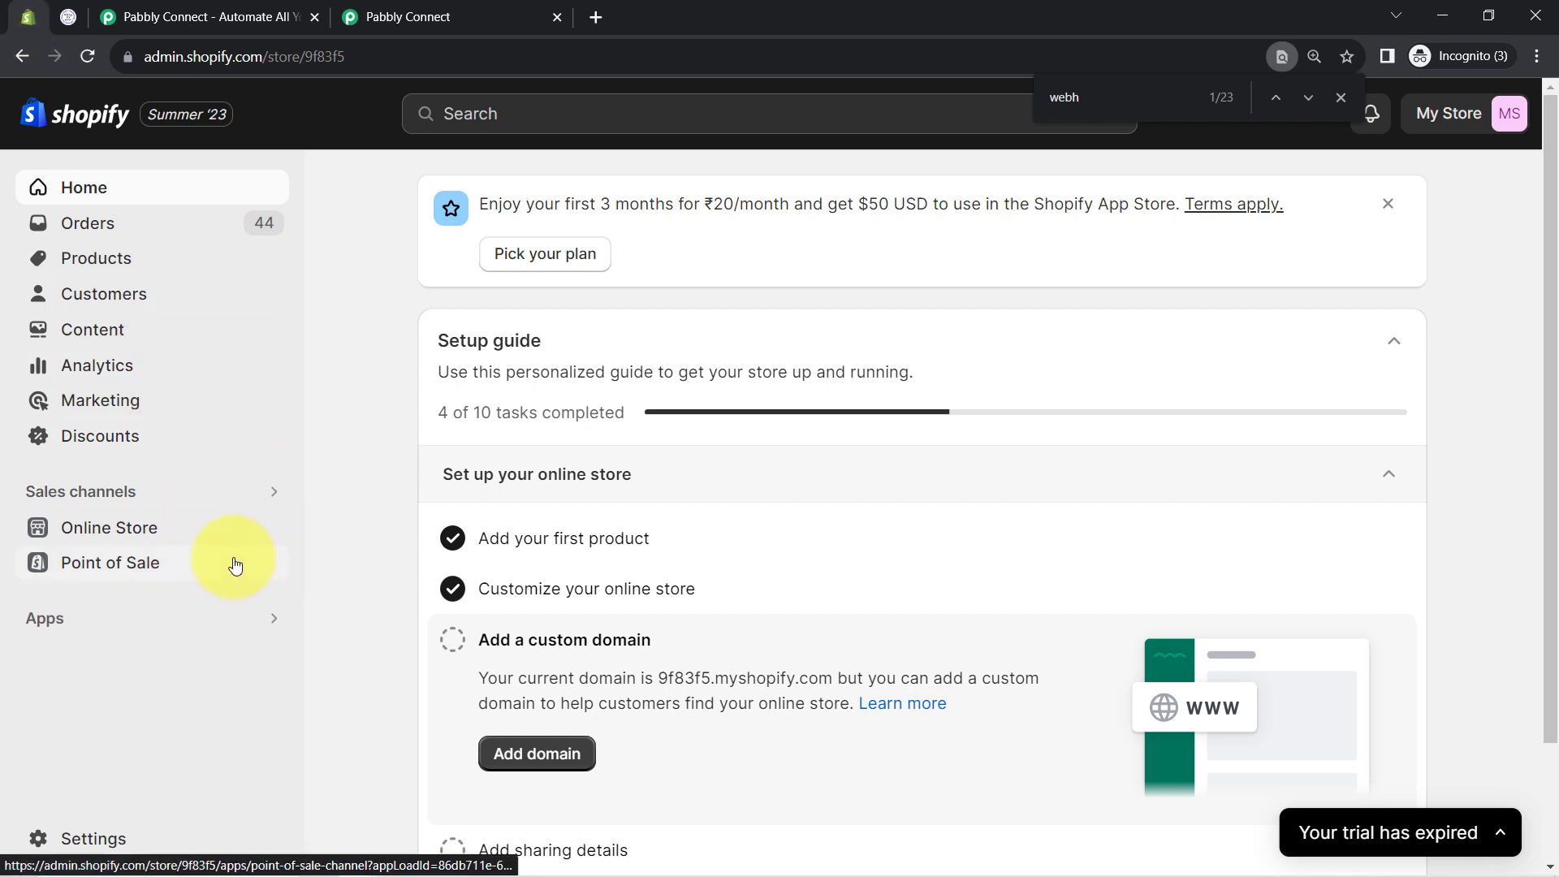
Open the online store's Rael V9 product page and go straight to Buy it now
click(268, 529)
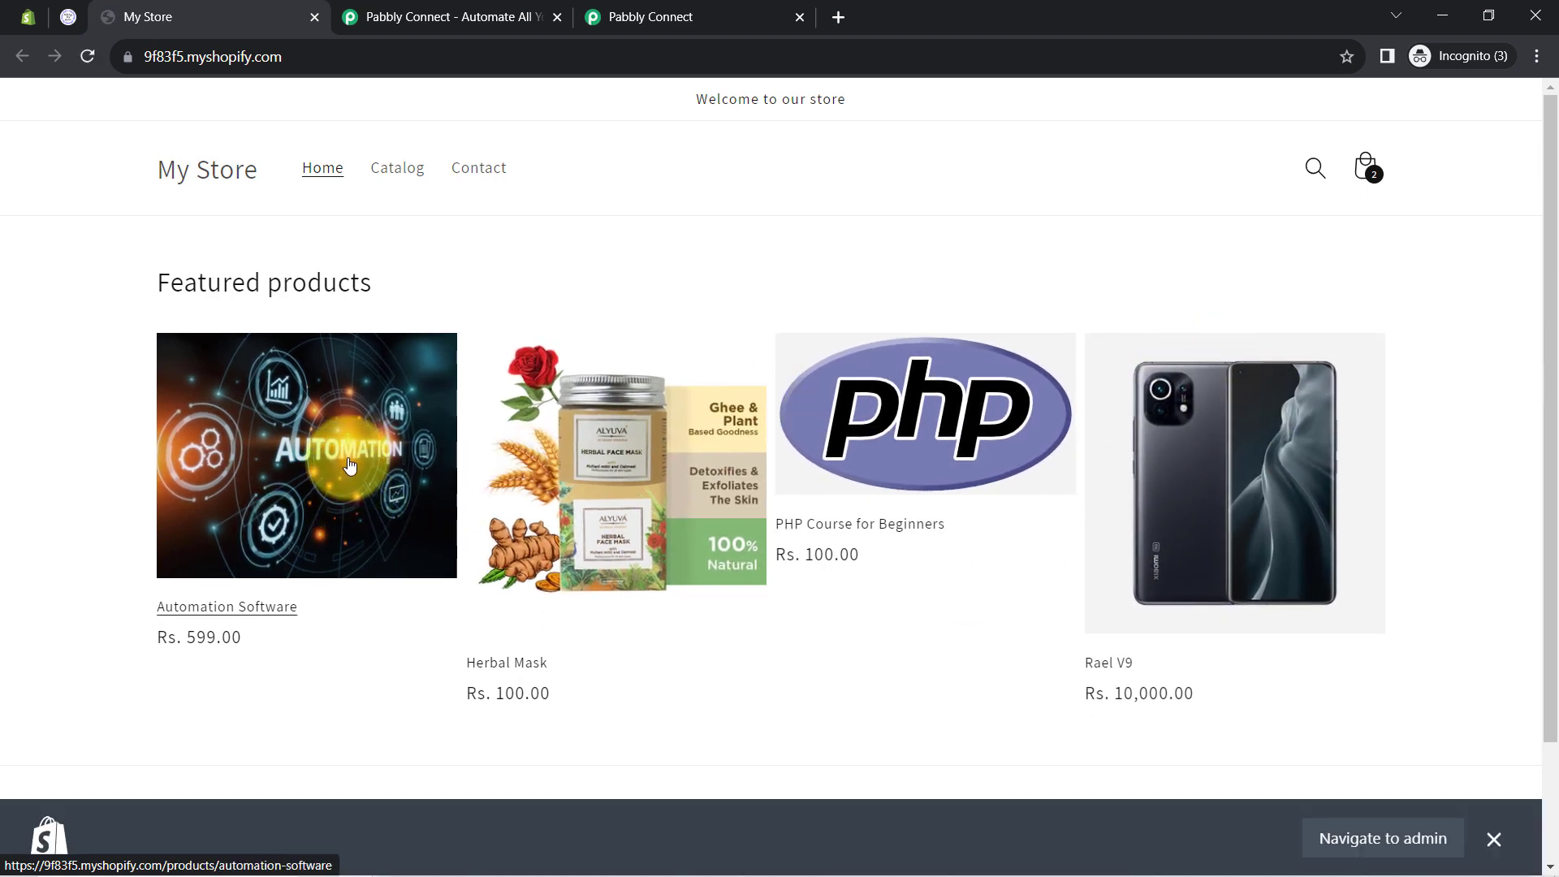
click(1222, 484)
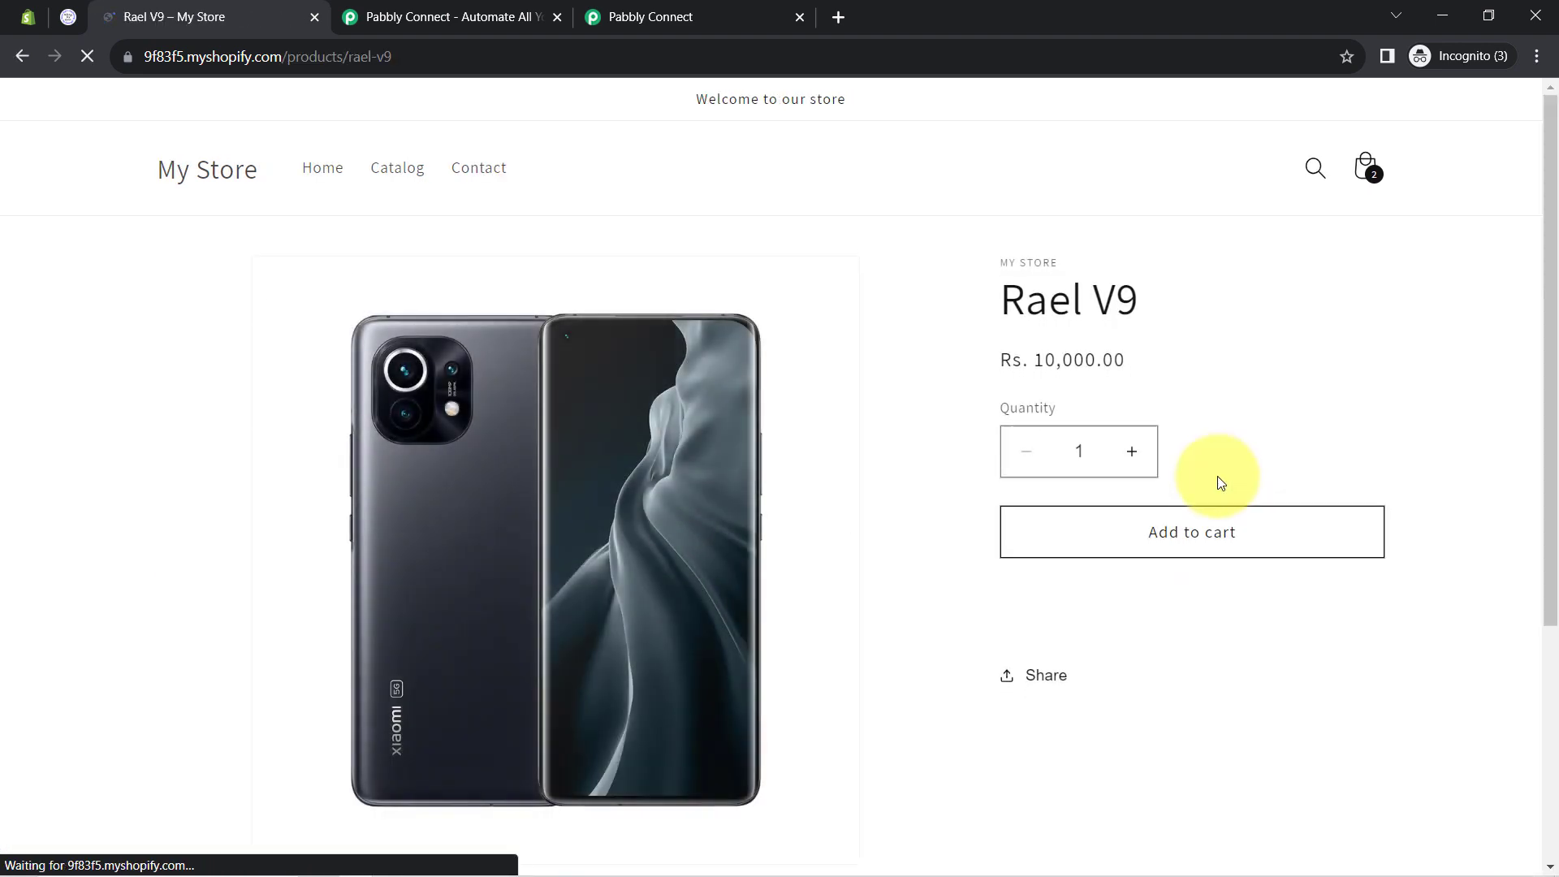
click(1177, 599)
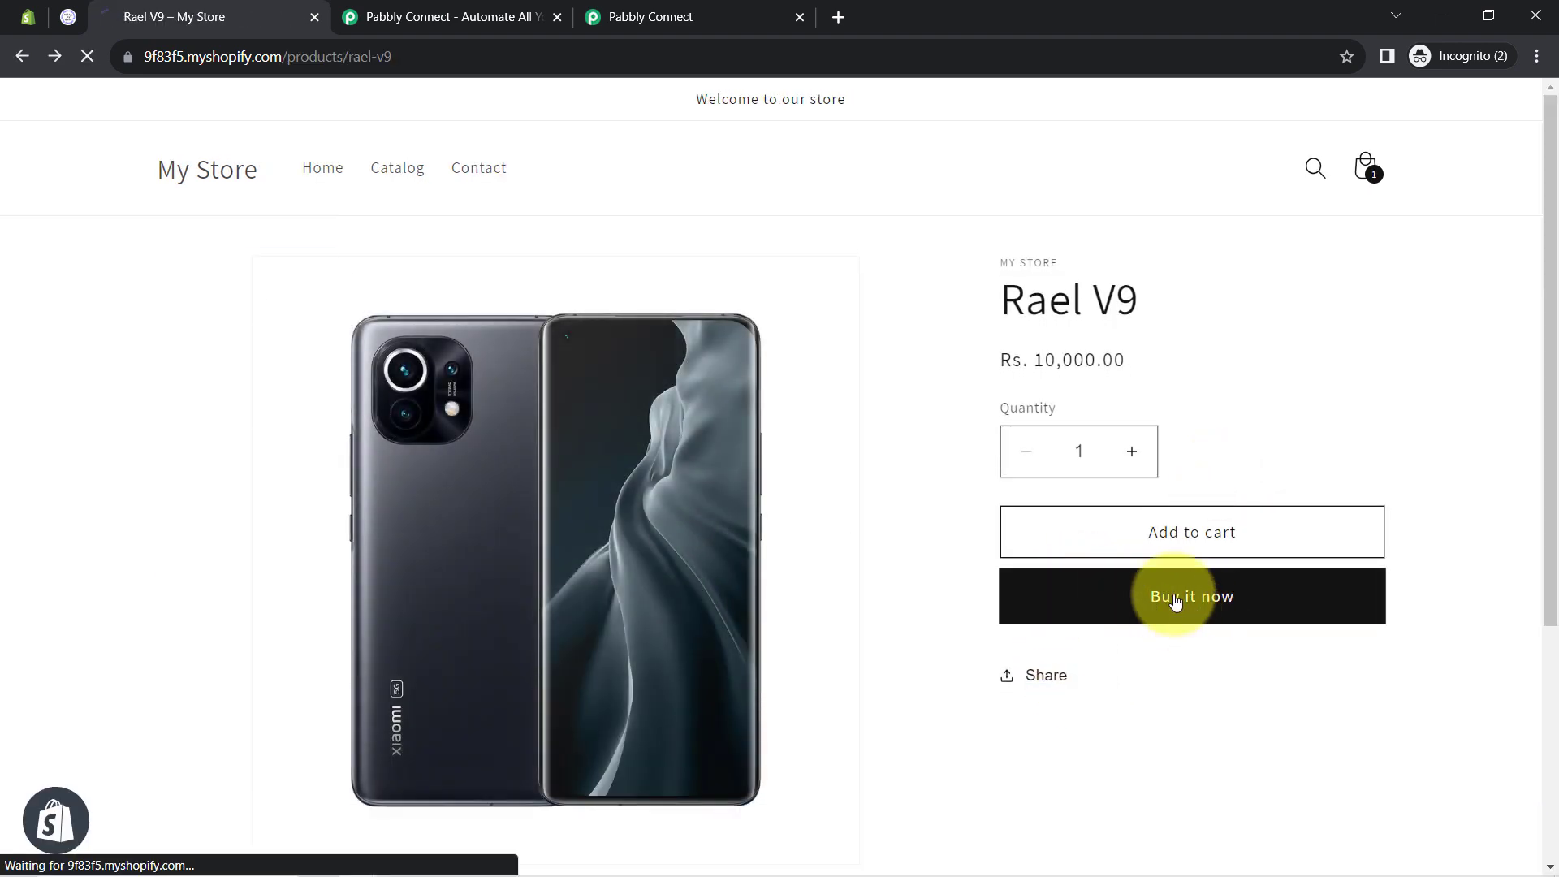
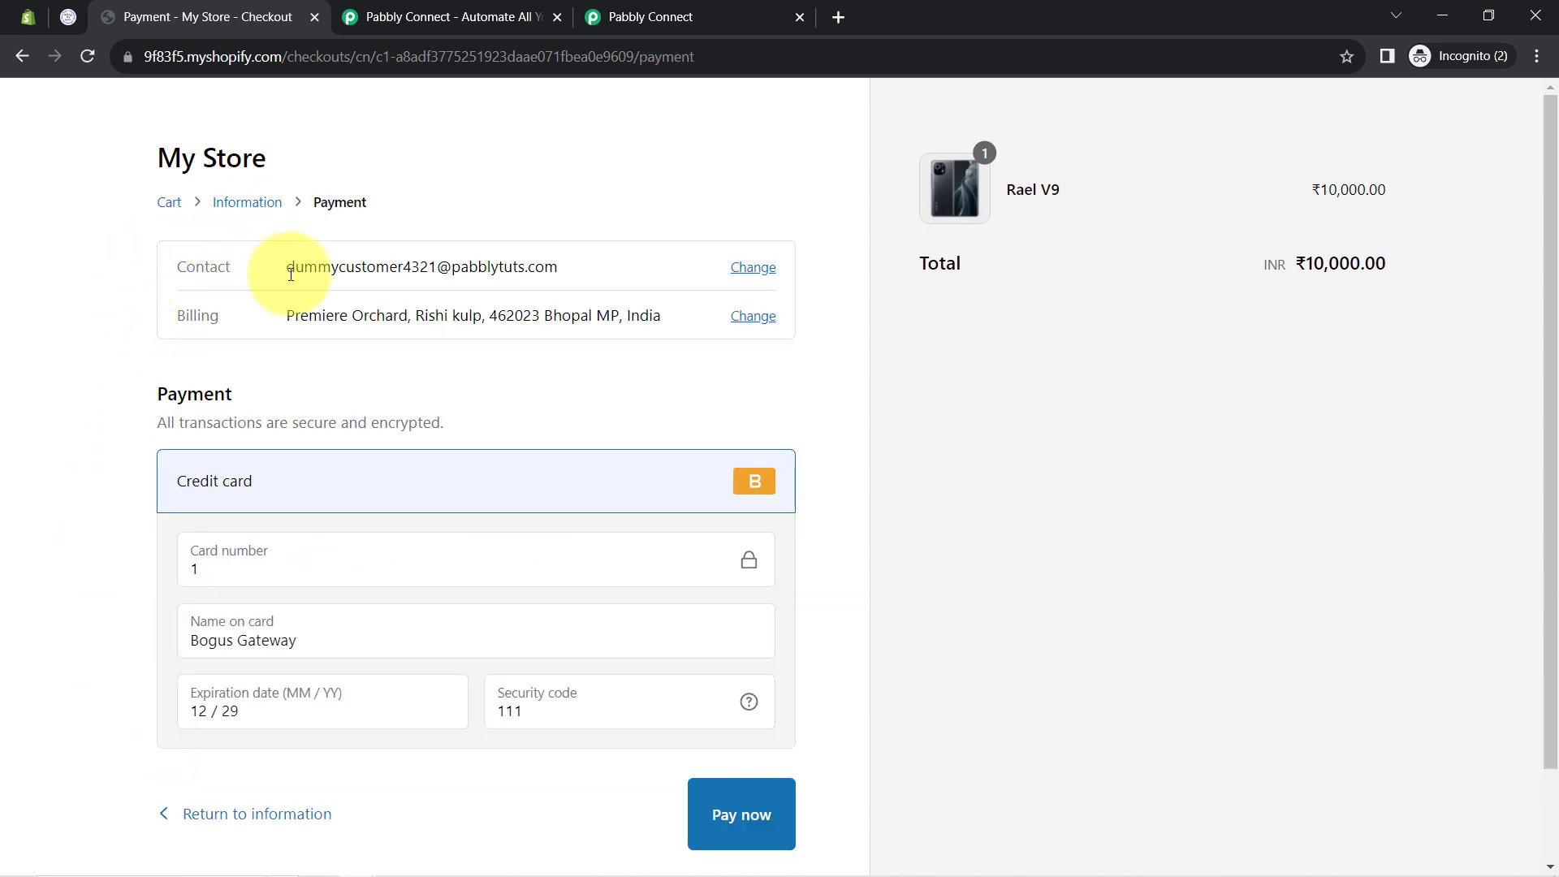
Review the checkout's contact email and billing address, then pay for the Rael V9 test order
drag(289, 268, 425, 275)
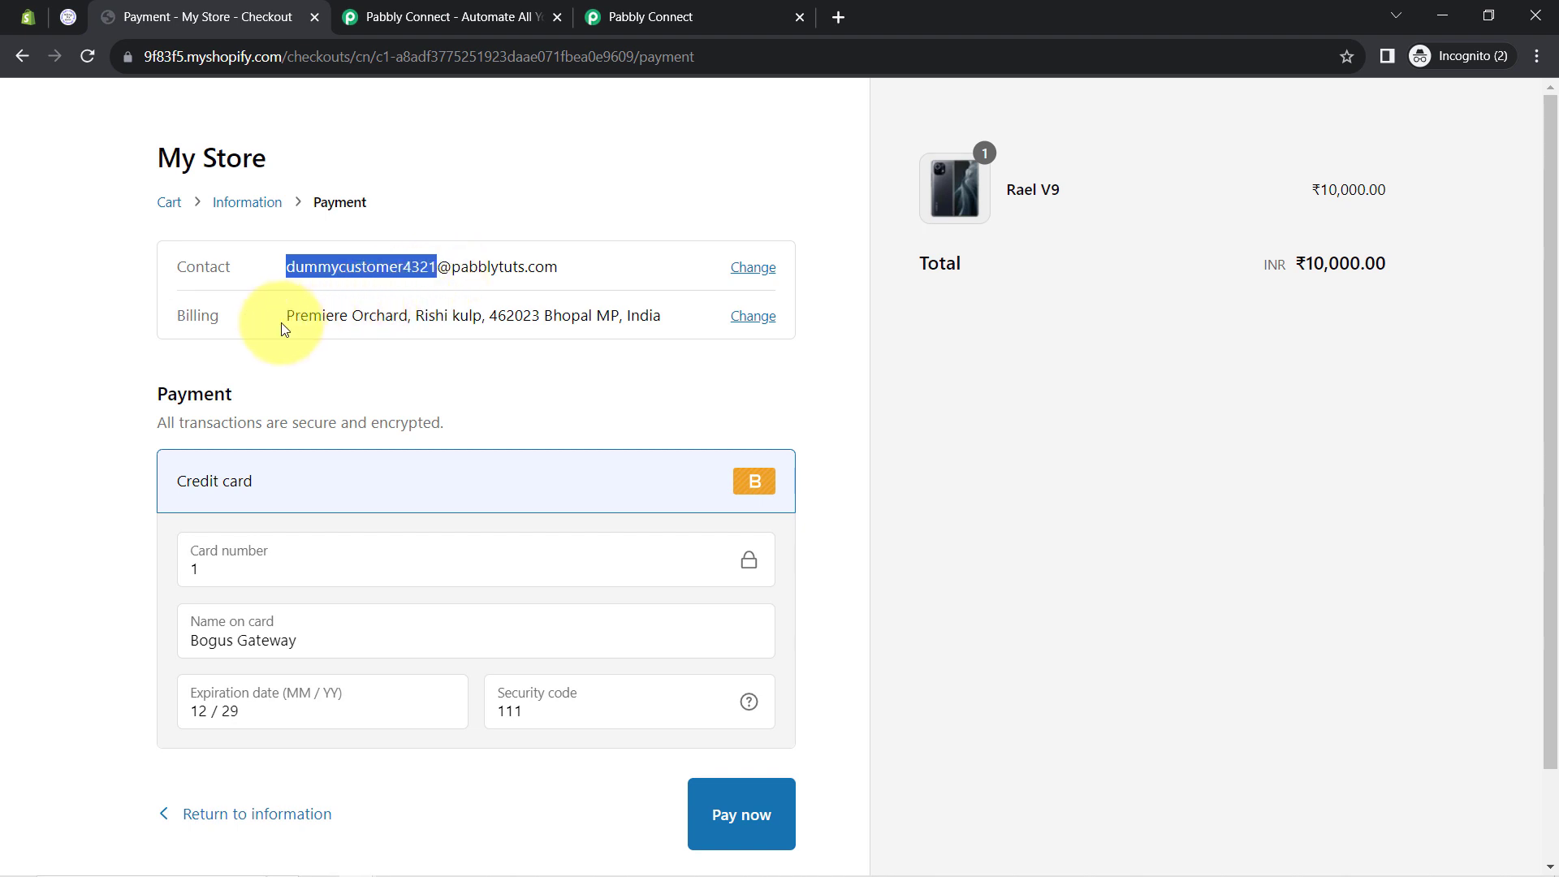
drag(294, 316, 429, 319)
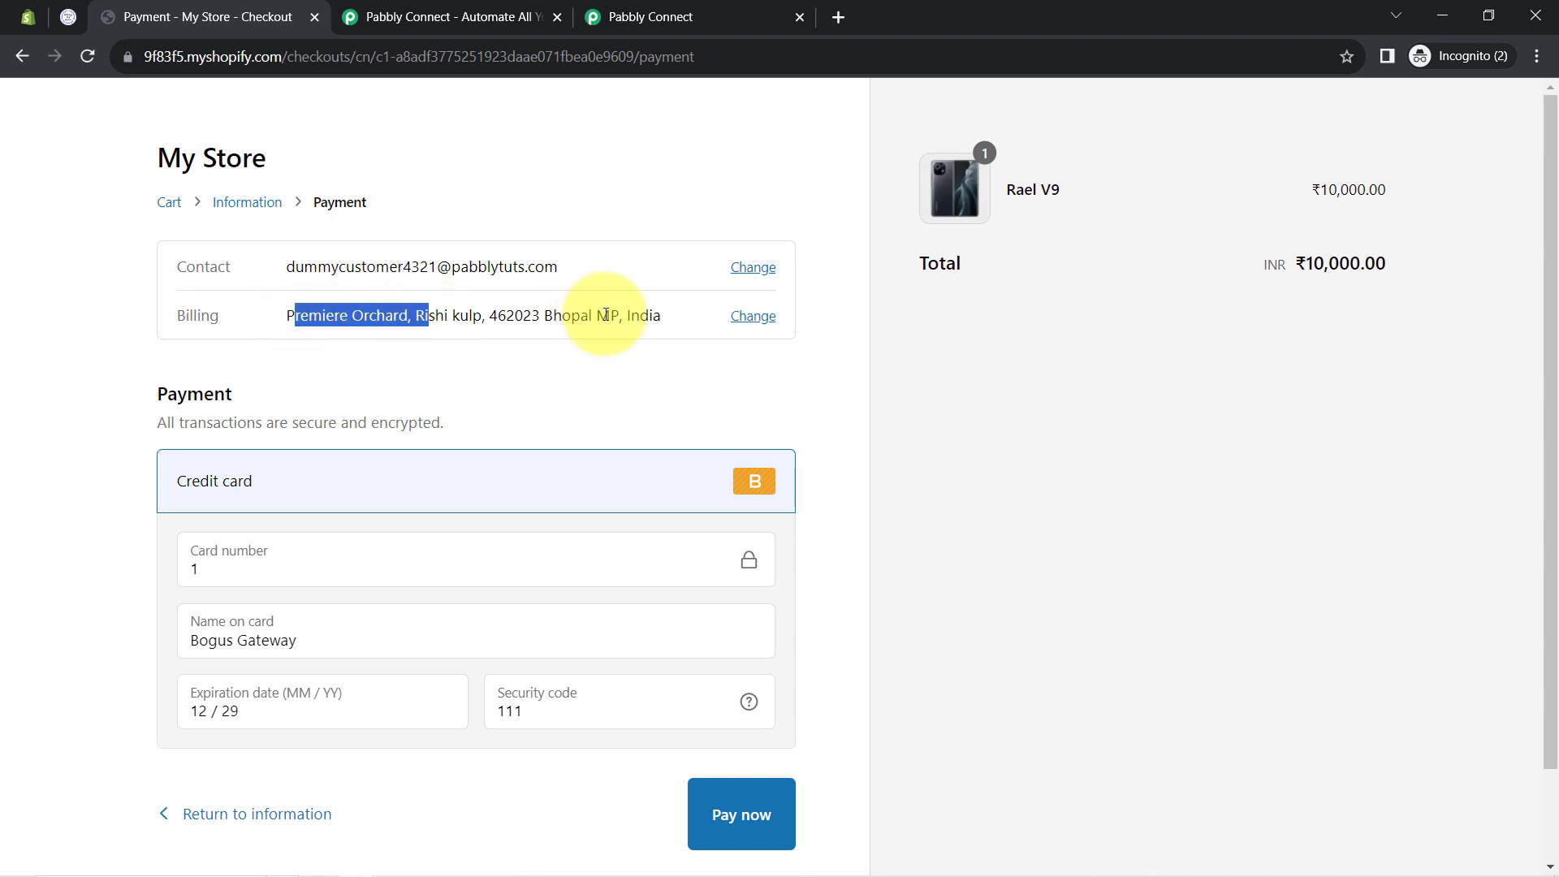
click(564, 319)
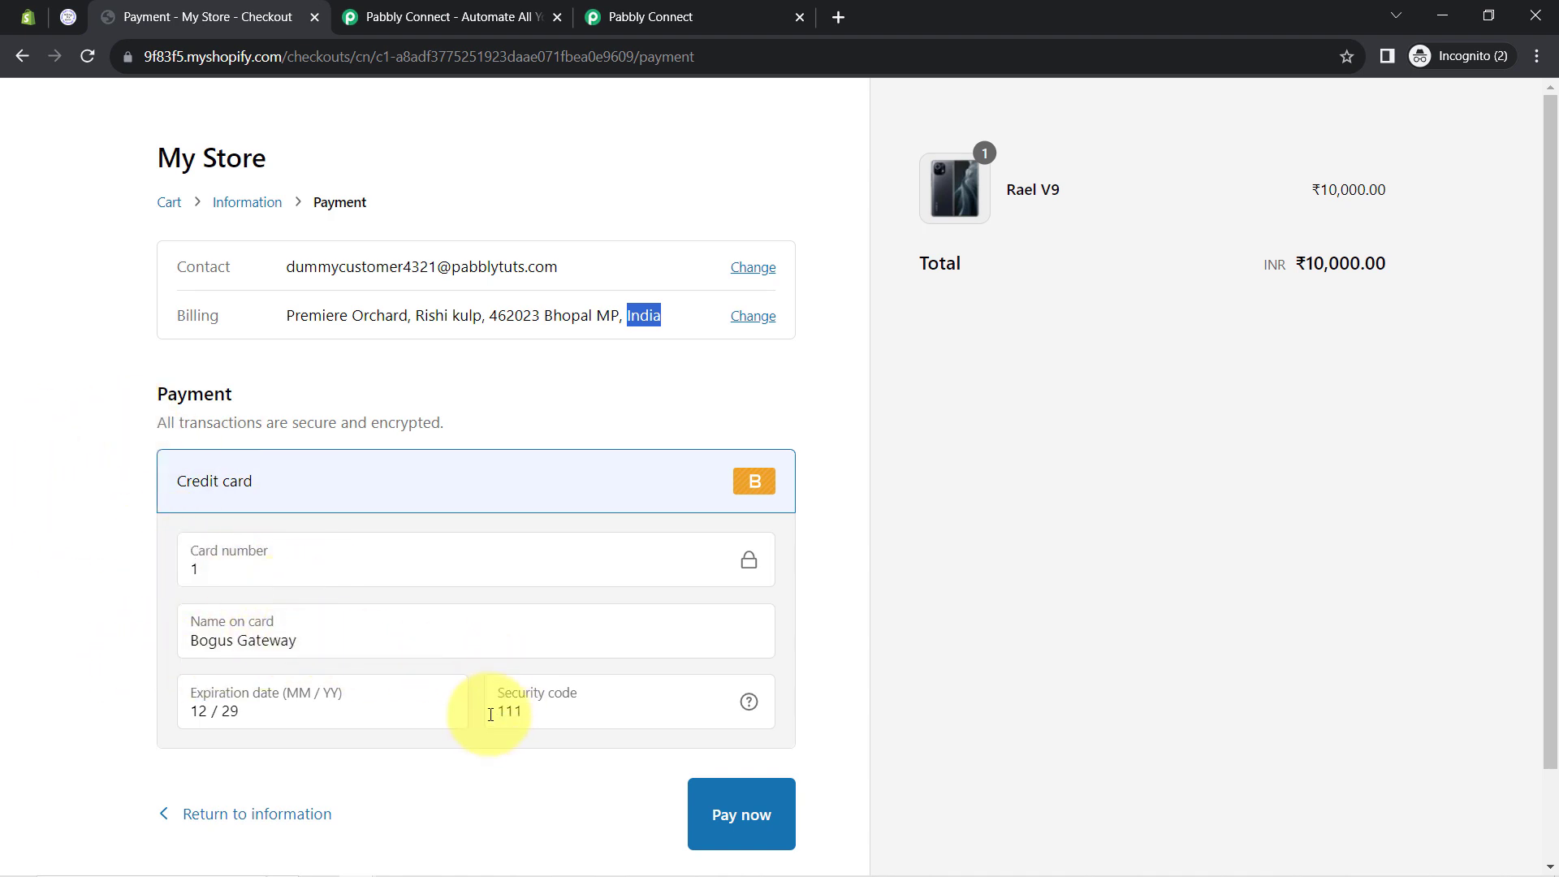
scroll(572, 609, down, 2)
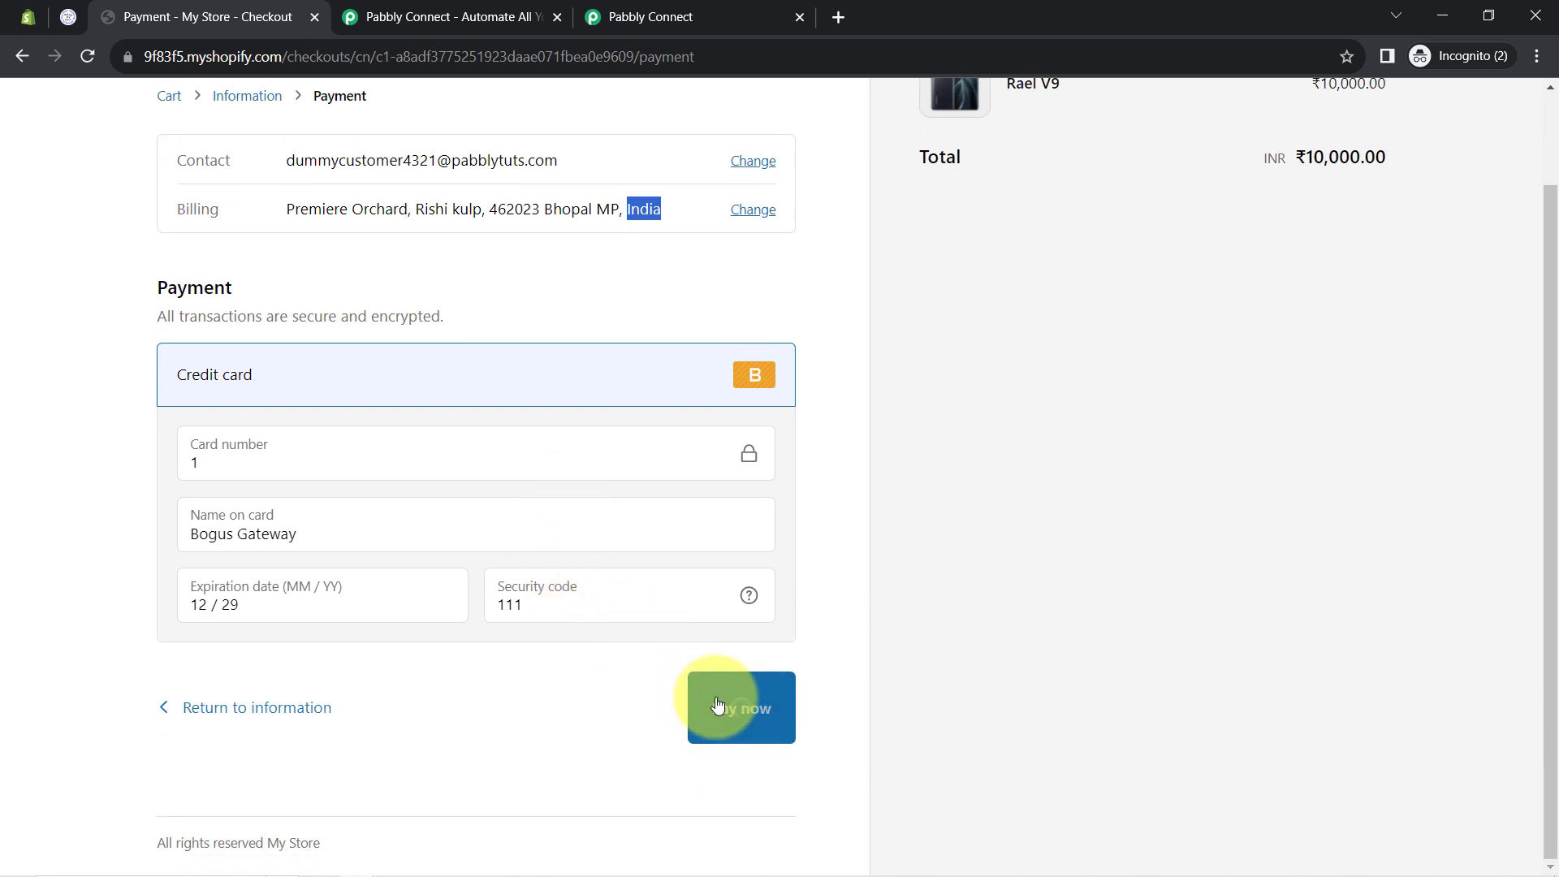
click(720, 16)
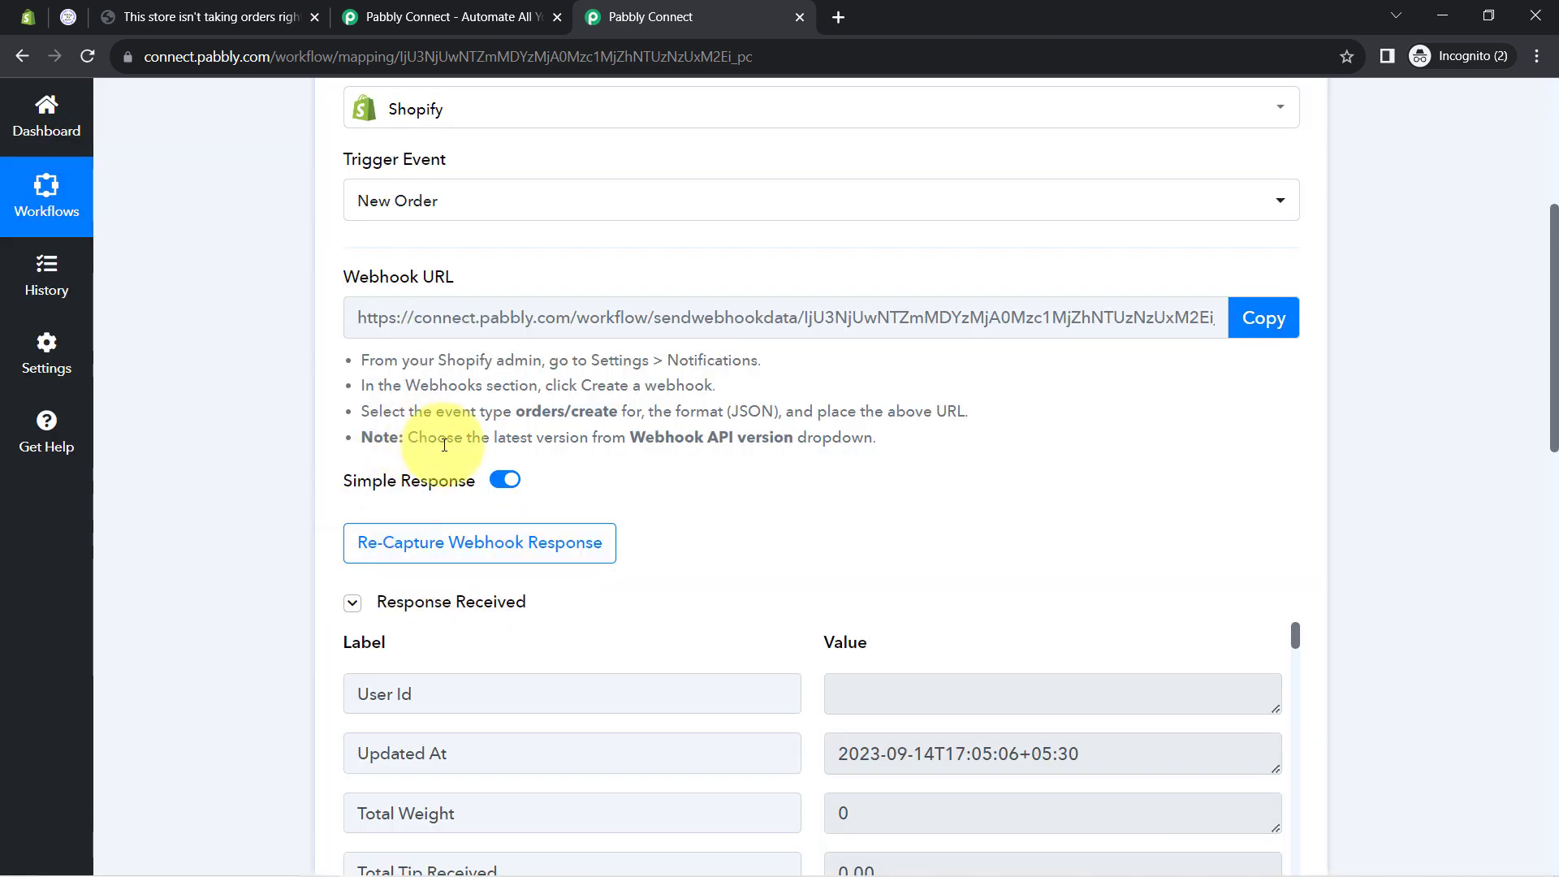
Expand the received webhook data and check the total price 10000.00 and product title Rael V9
click(446, 607)
click(422, 602)
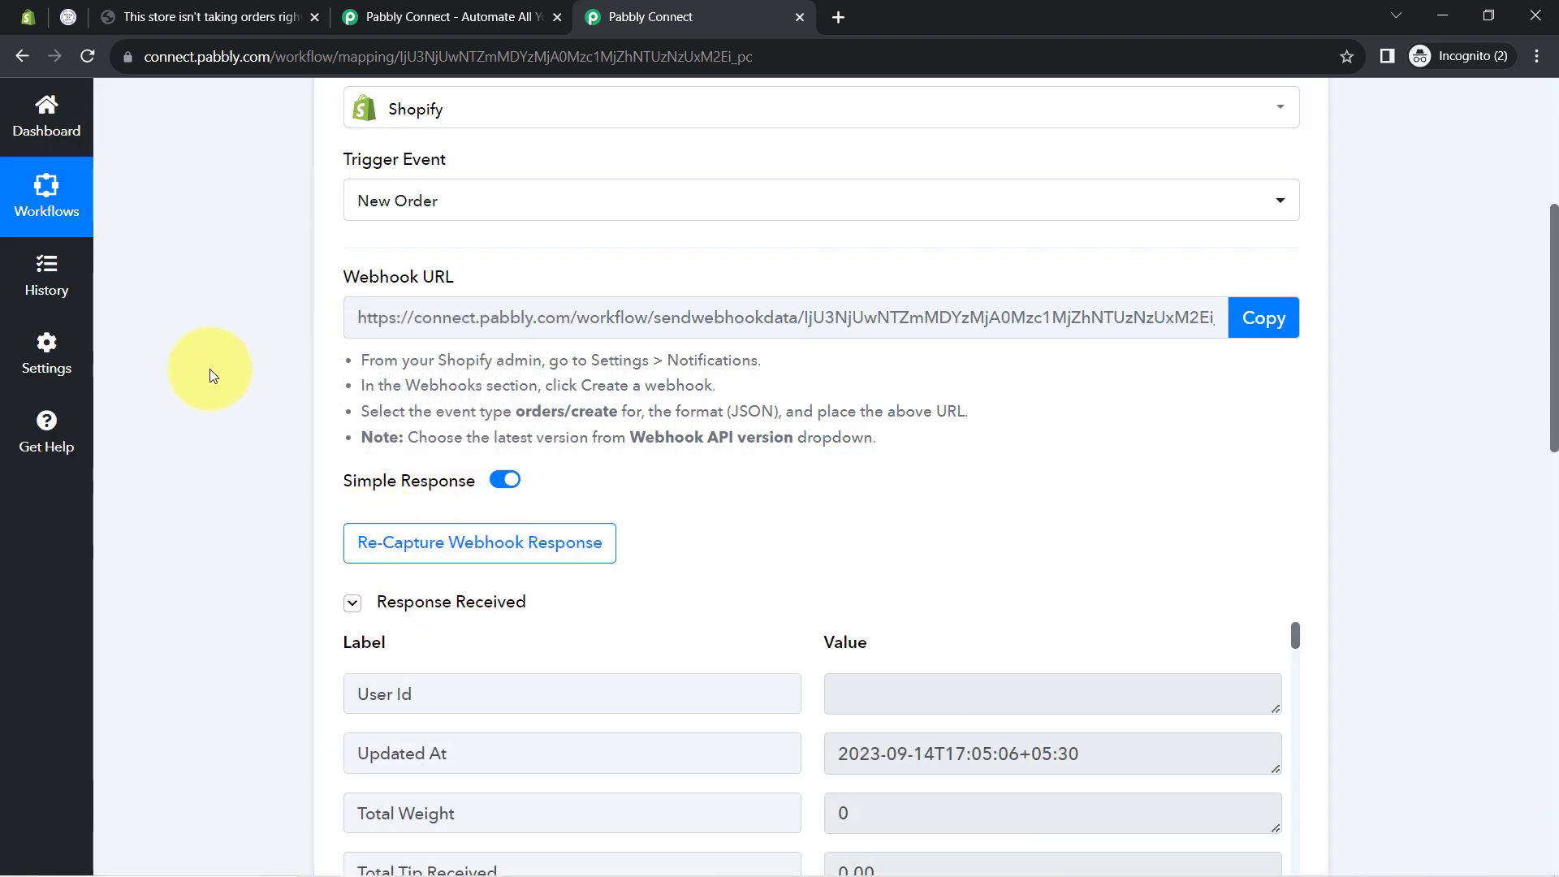
scroll(281, 513, down, 5)
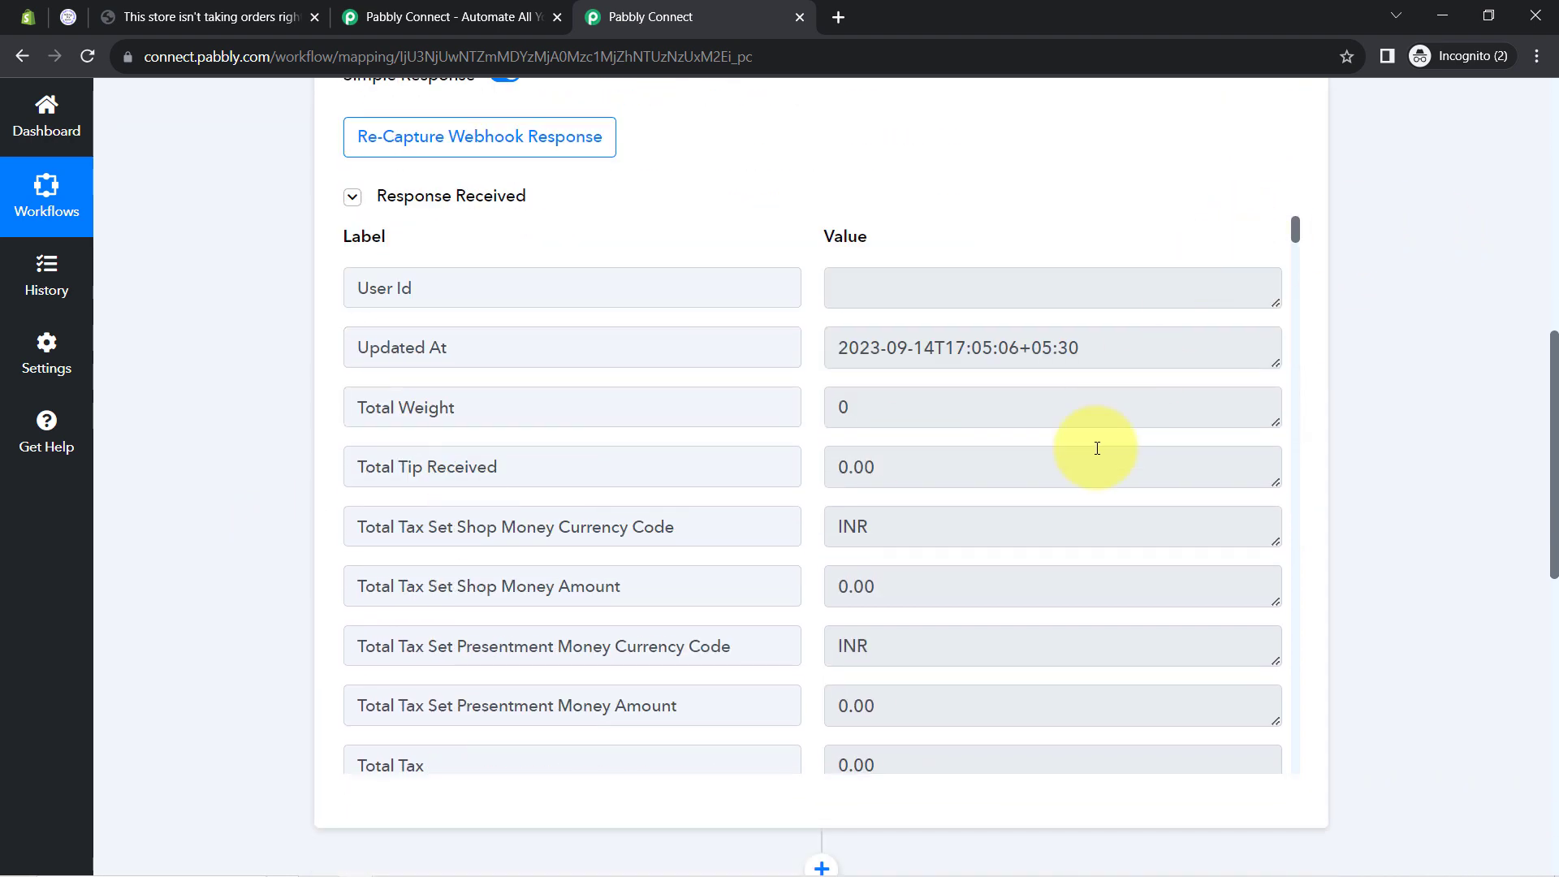
scroll(1096, 445, down, 5)
scroll(1033, 572, down, 4)
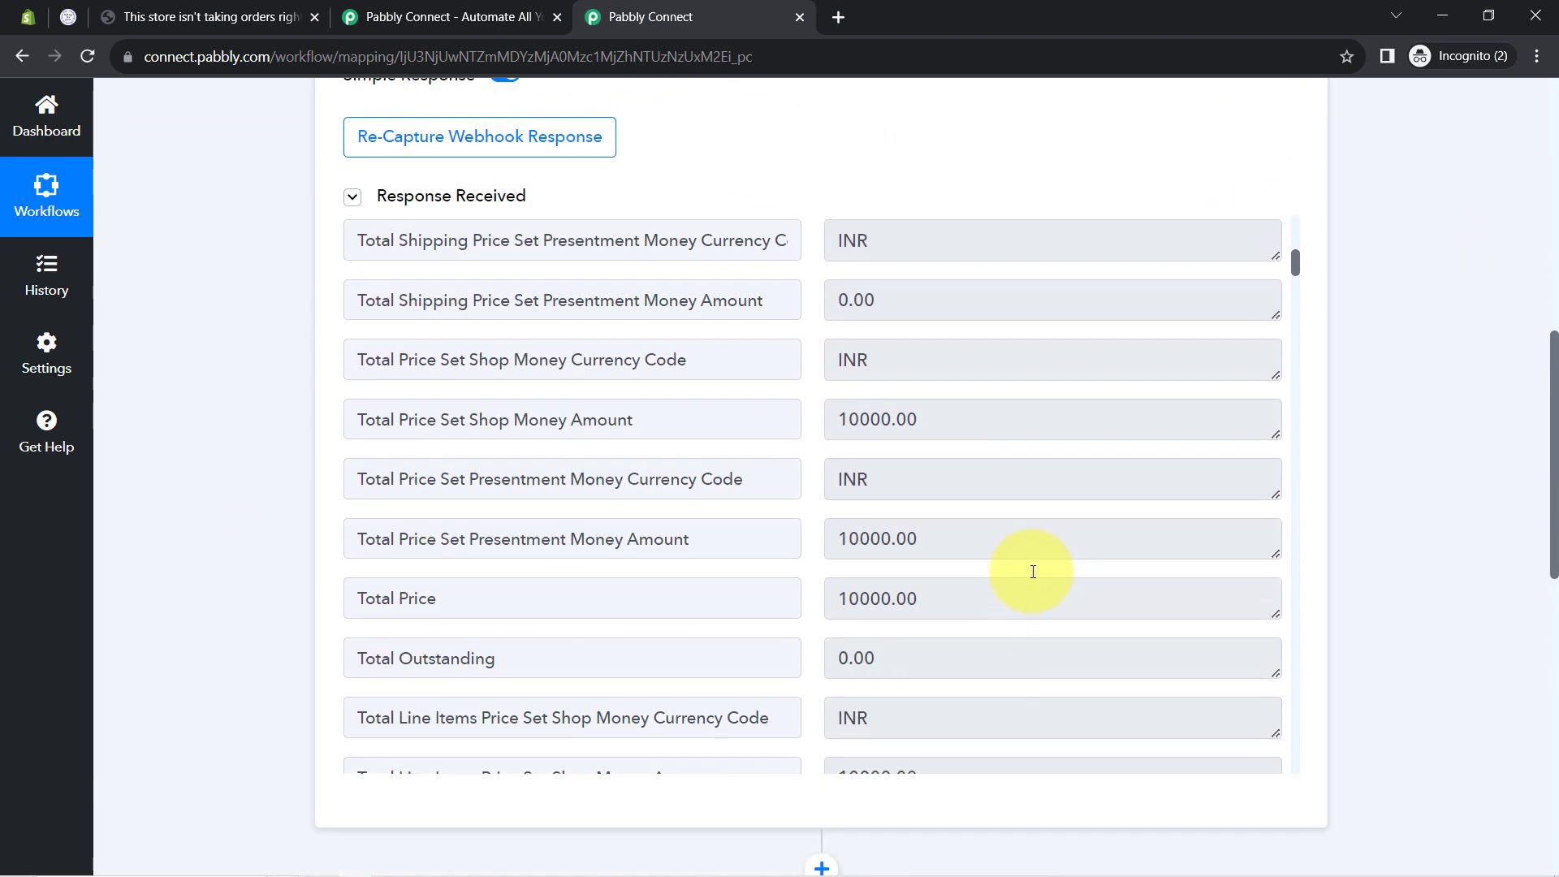
drag(892, 417, 881, 417)
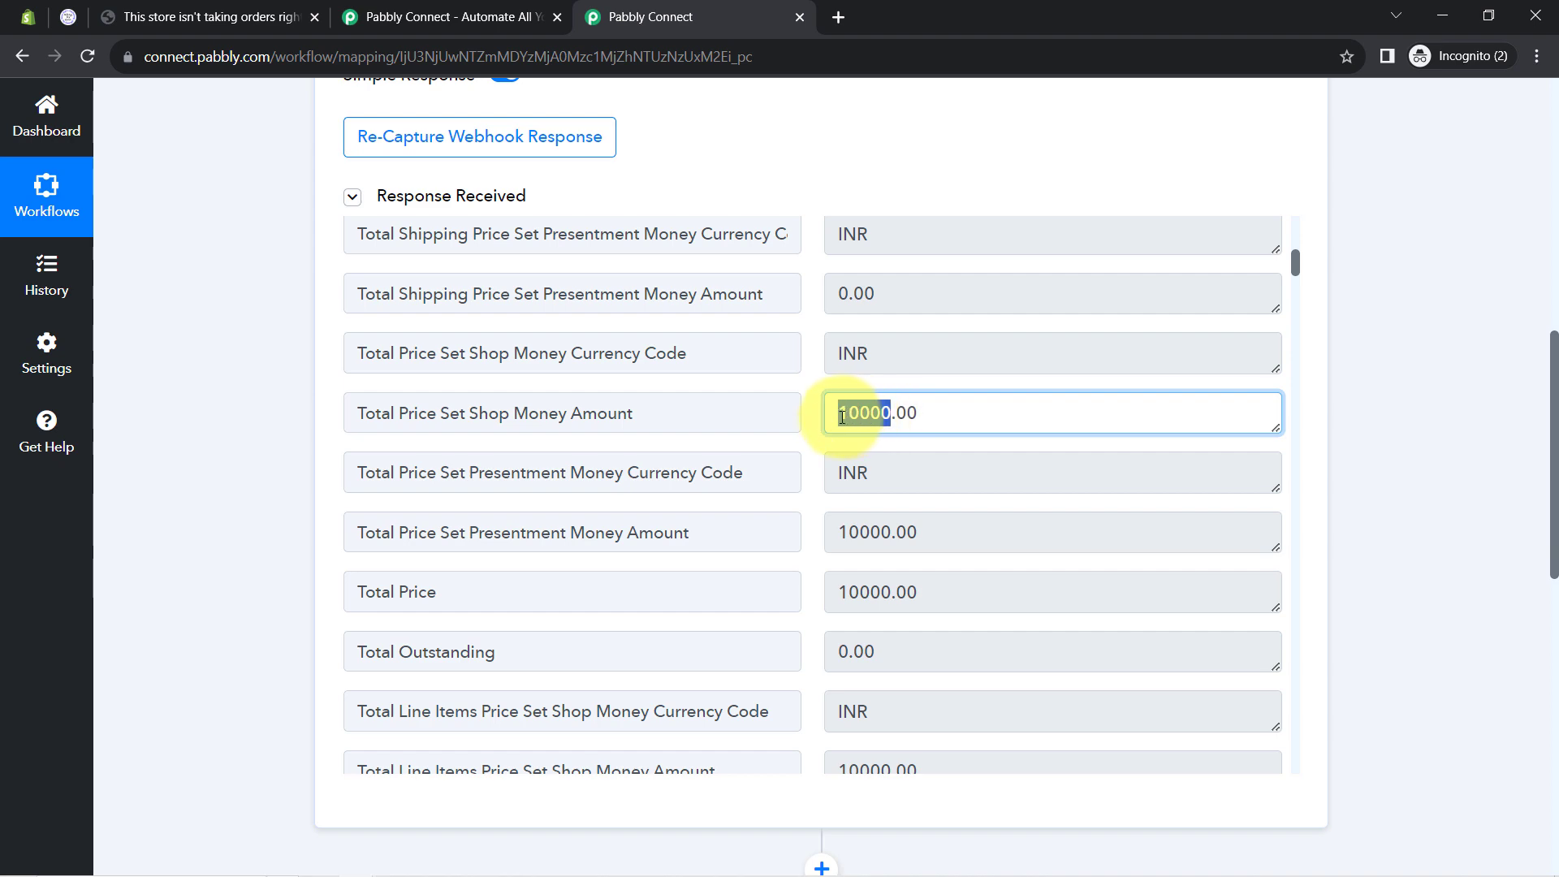
scroll(1002, 512, down, 9)
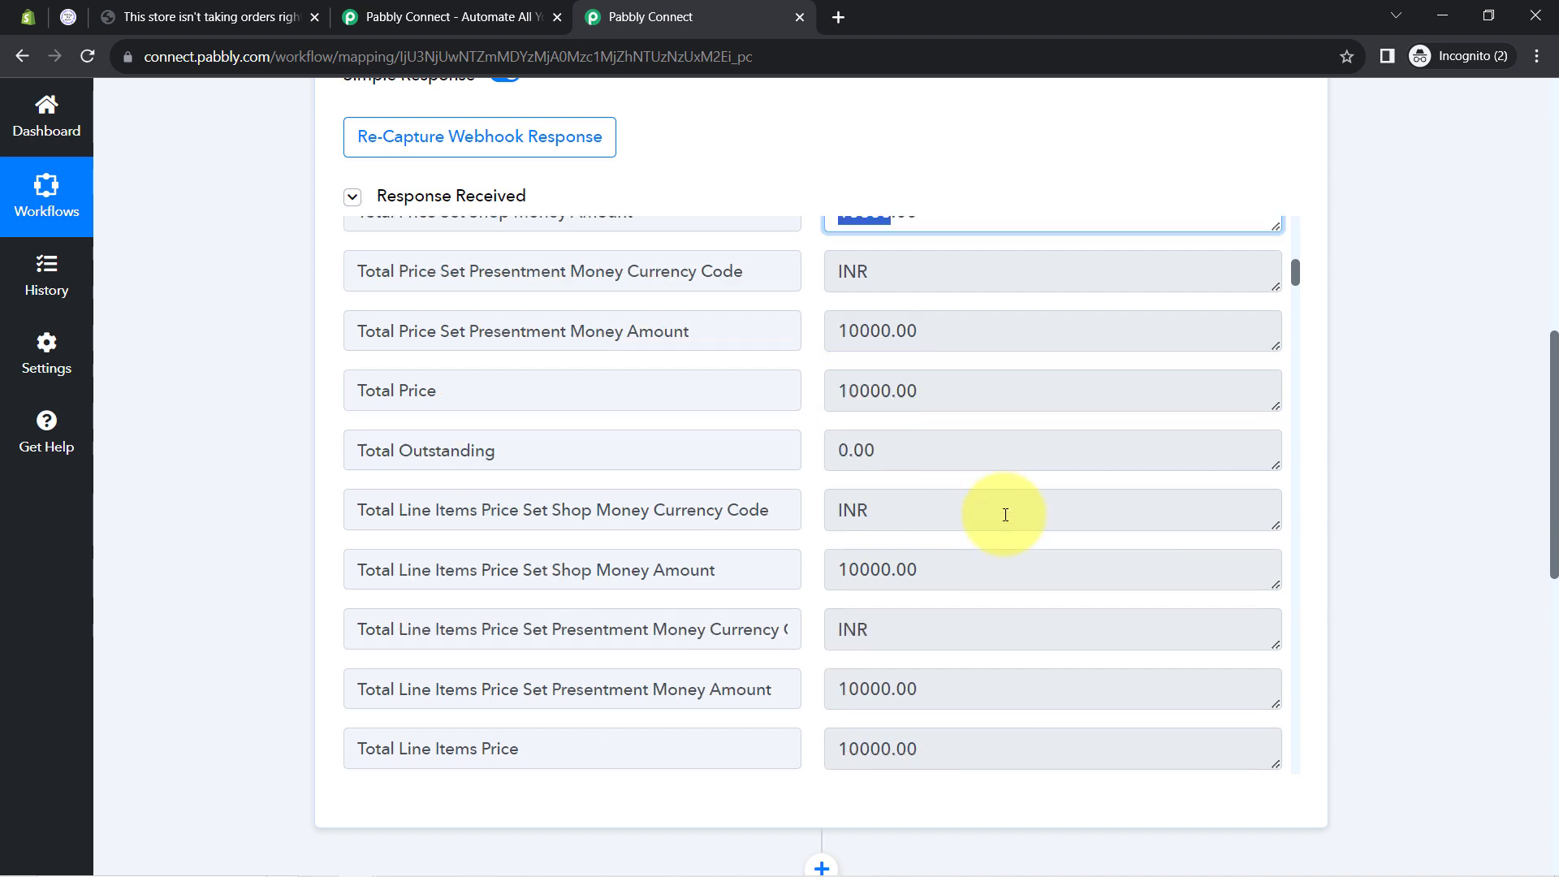
scroll(1005, 536, down, 14)
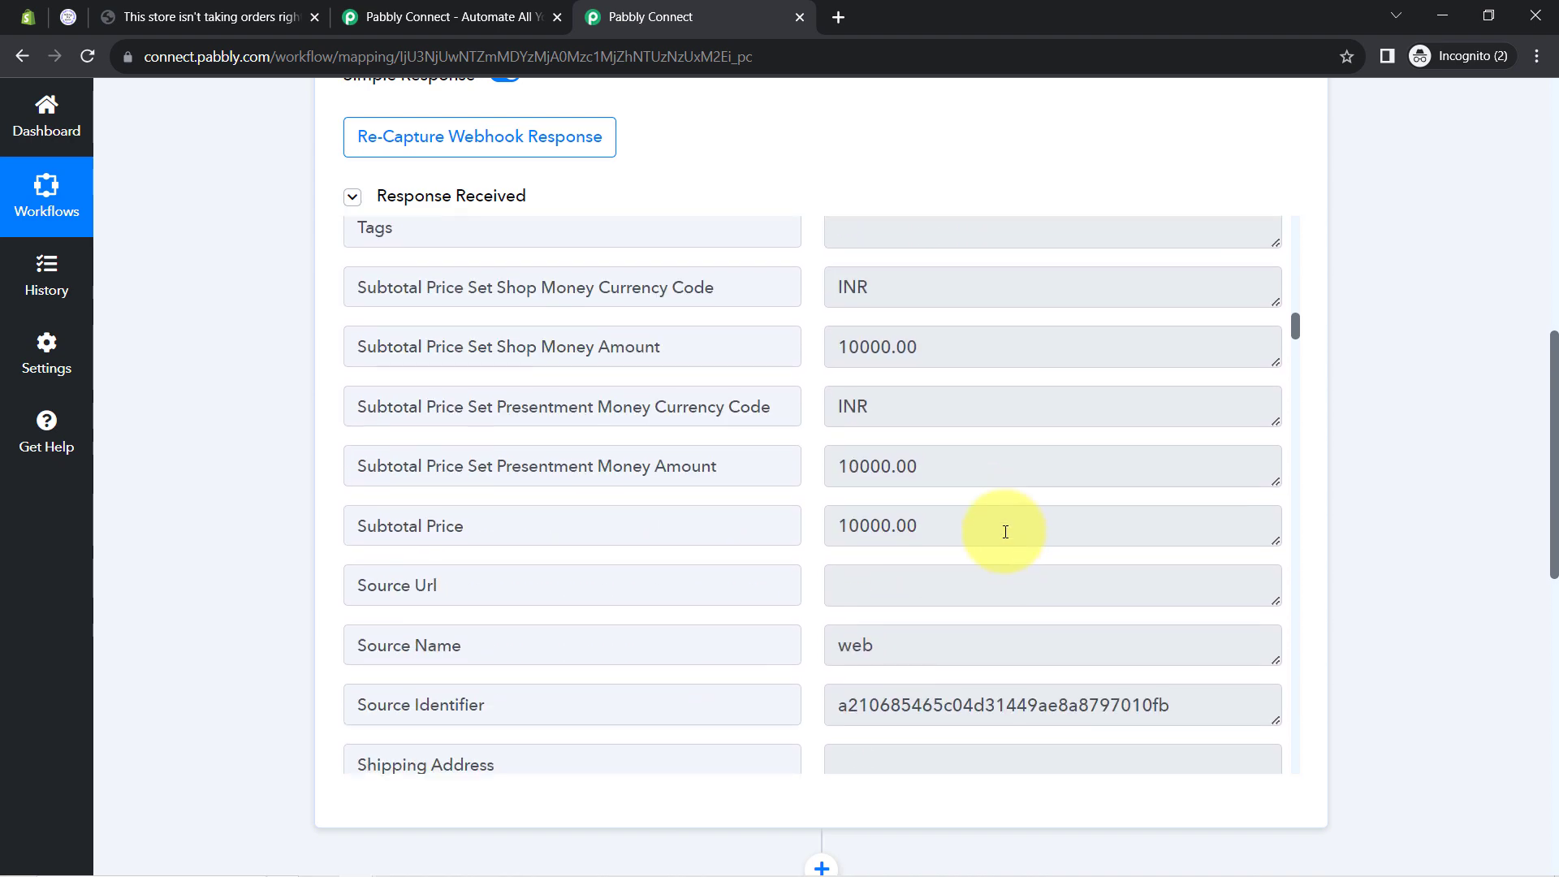
scroll(1003, 543, down, 20)
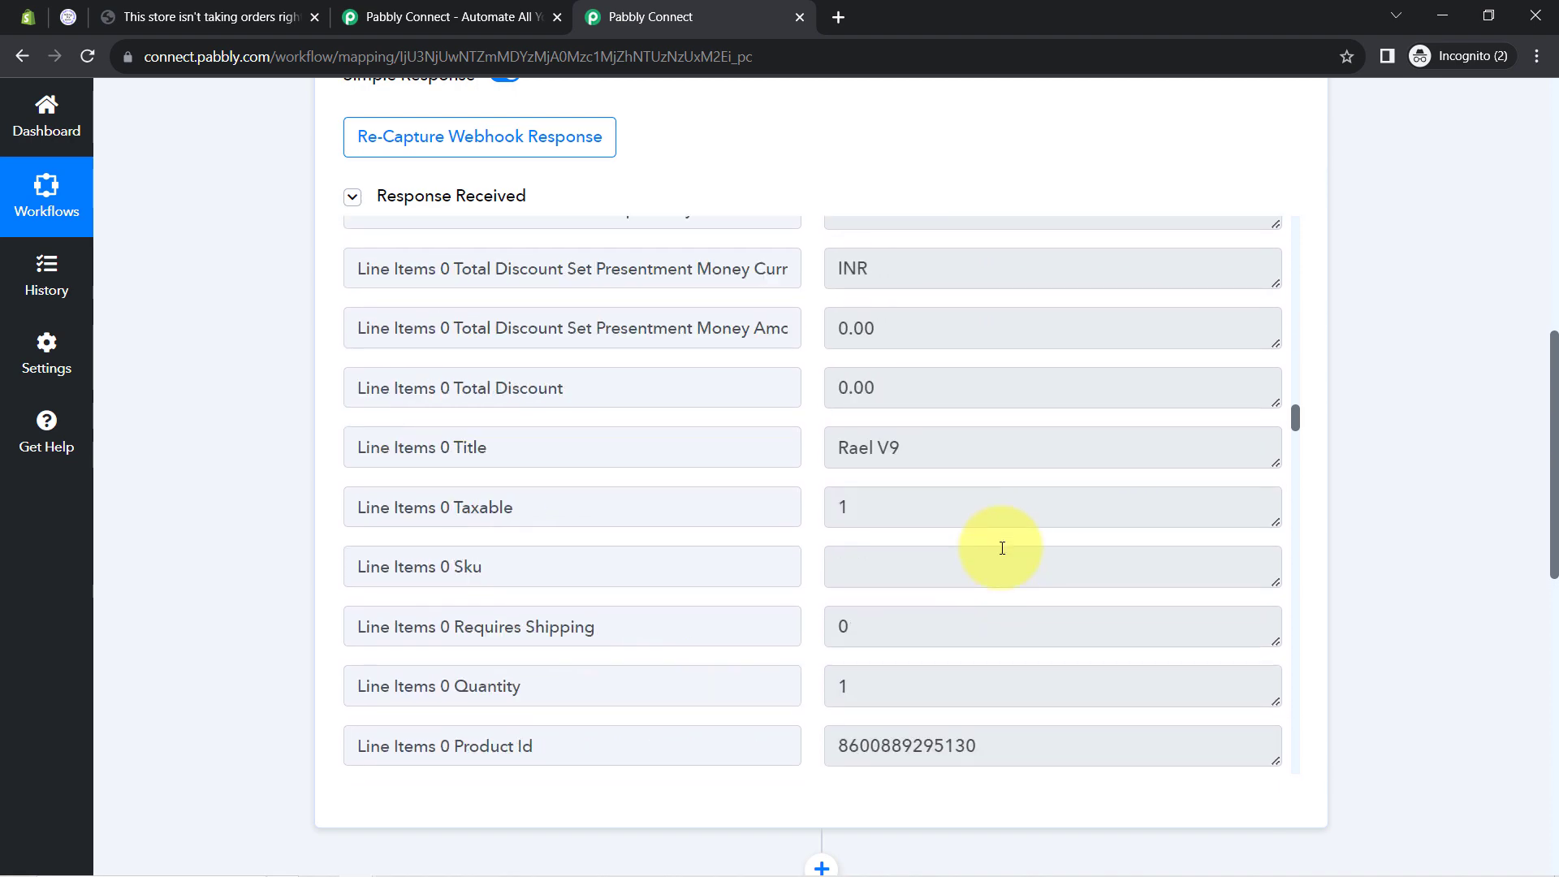
scroll(1002, 548, up, 6)
scroll(1002, 548, up, 5)
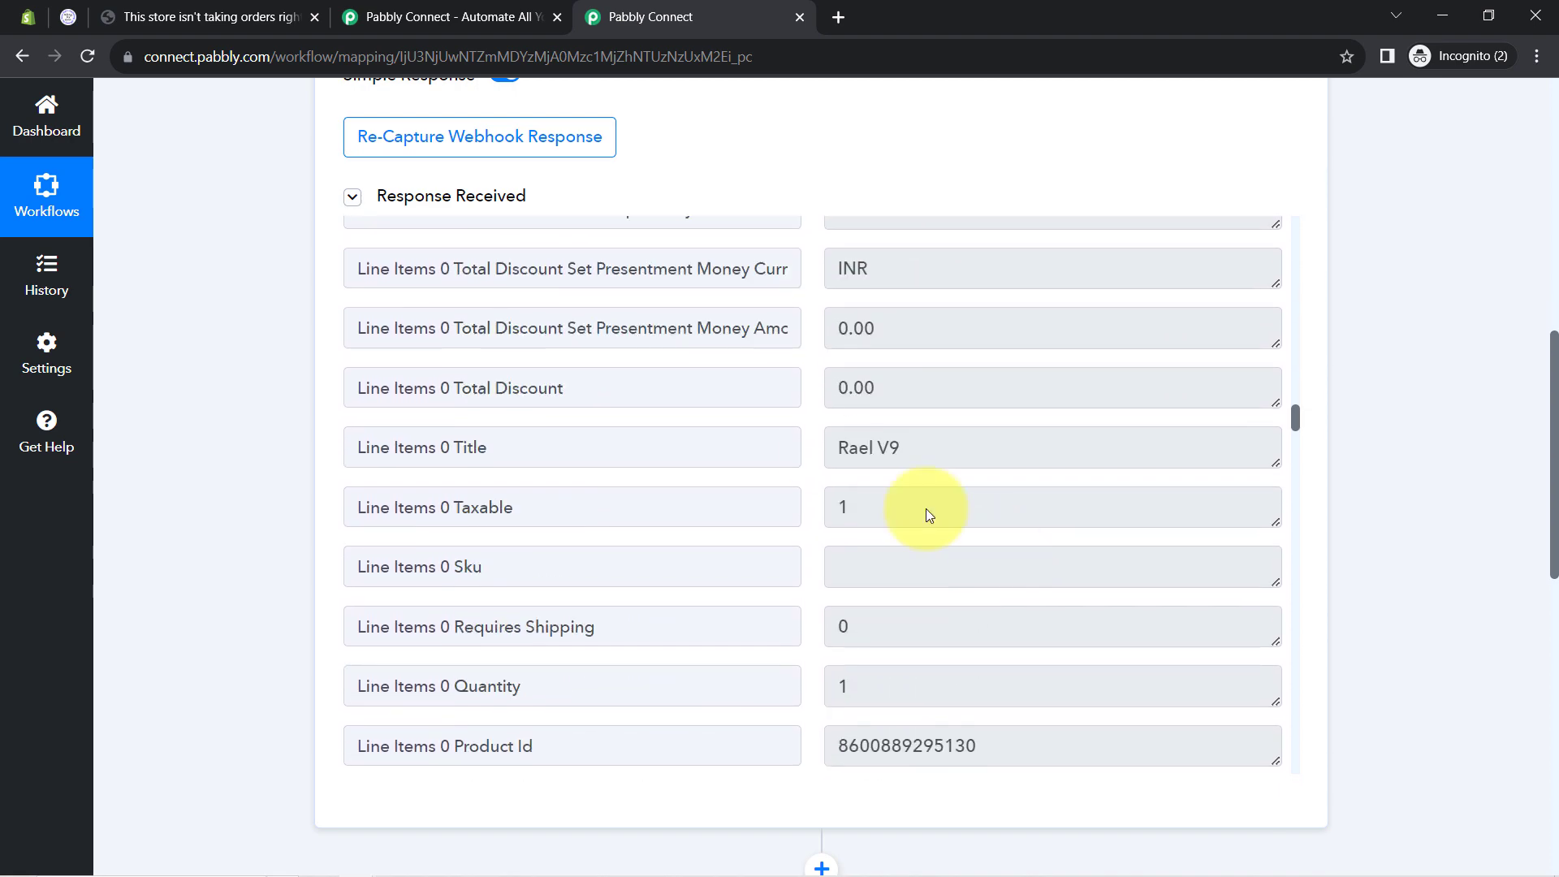
drag(833, 444, 932, 454)
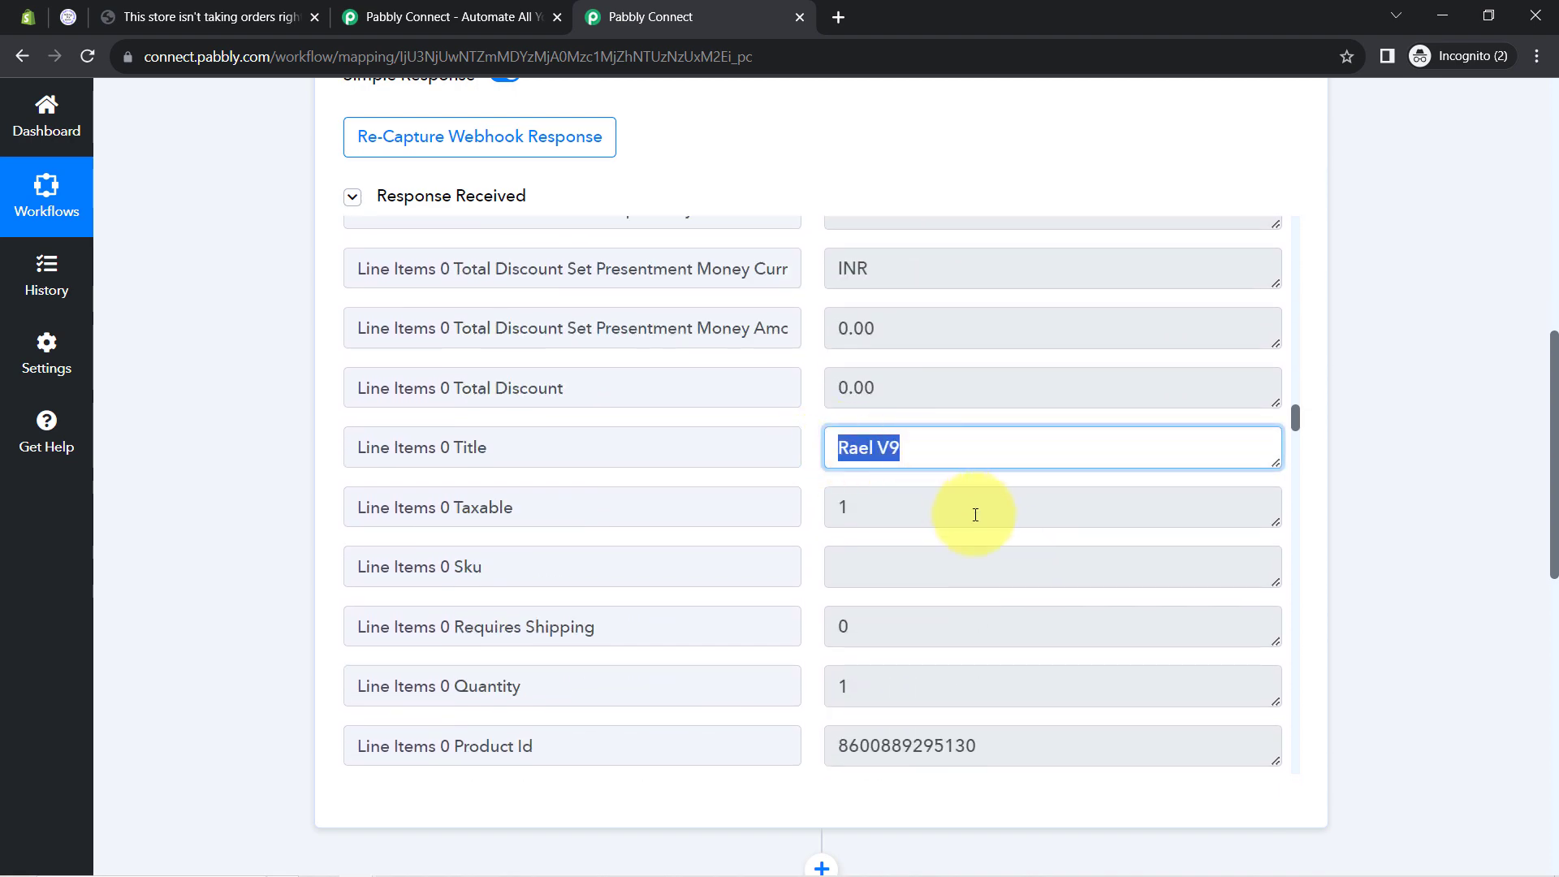
Check the customer name and email values further down the webhook response
scroll(1002, 585, down, 15)
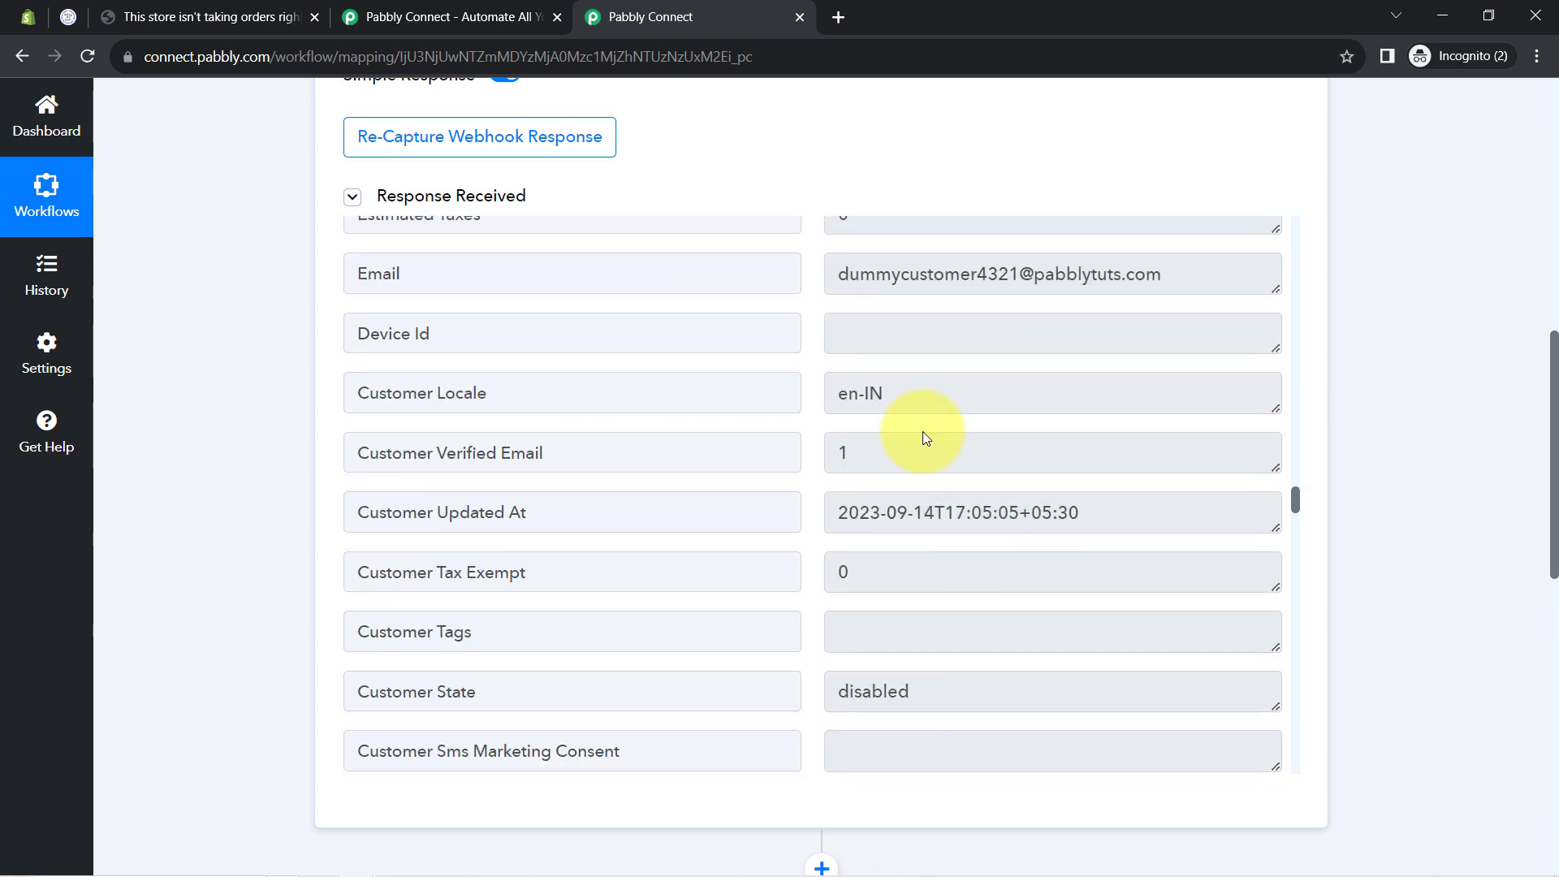
drag(899, 264, 1022, 274)
scroll(970, 536, down, 8)
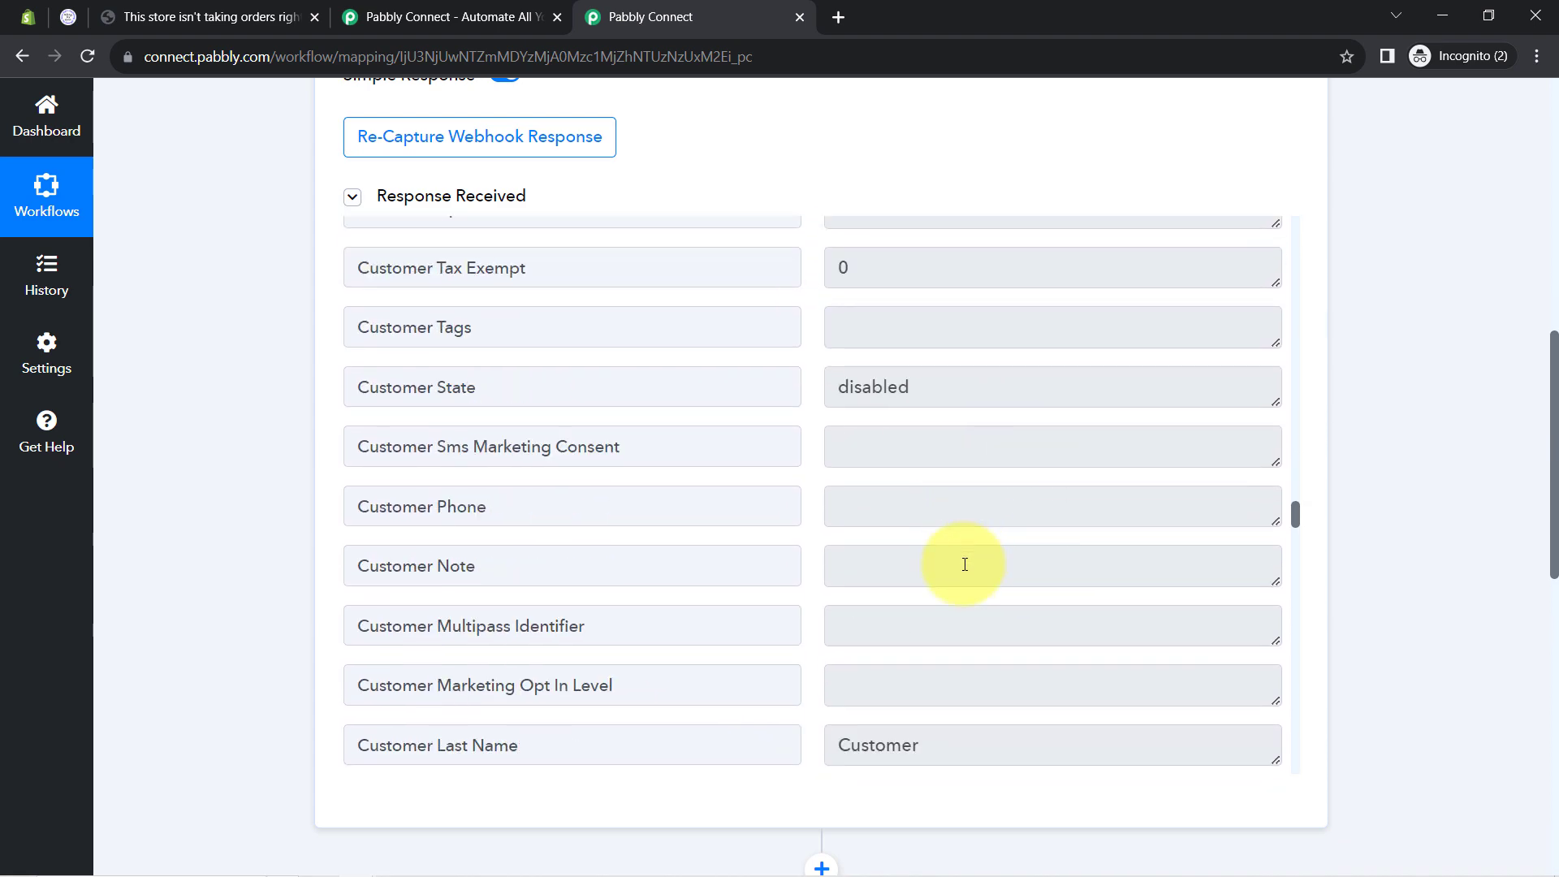
drag(866, 446, 922, 446)
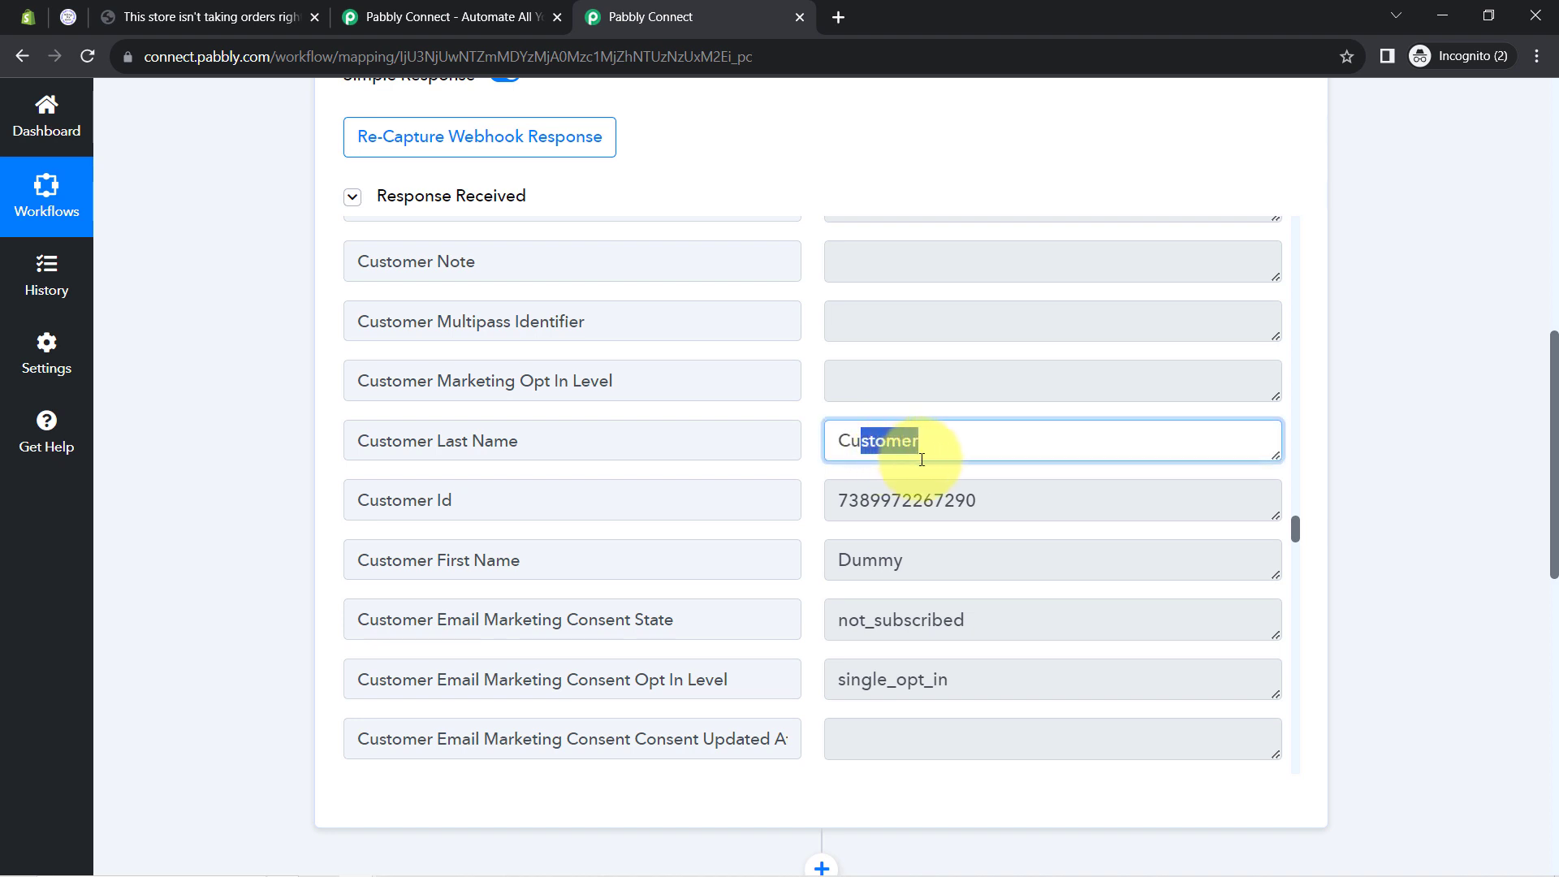
drag(863, 560, 946, 574)
scroll(1114, 438, down, 3)
scroll(1064, 431, down, 1)
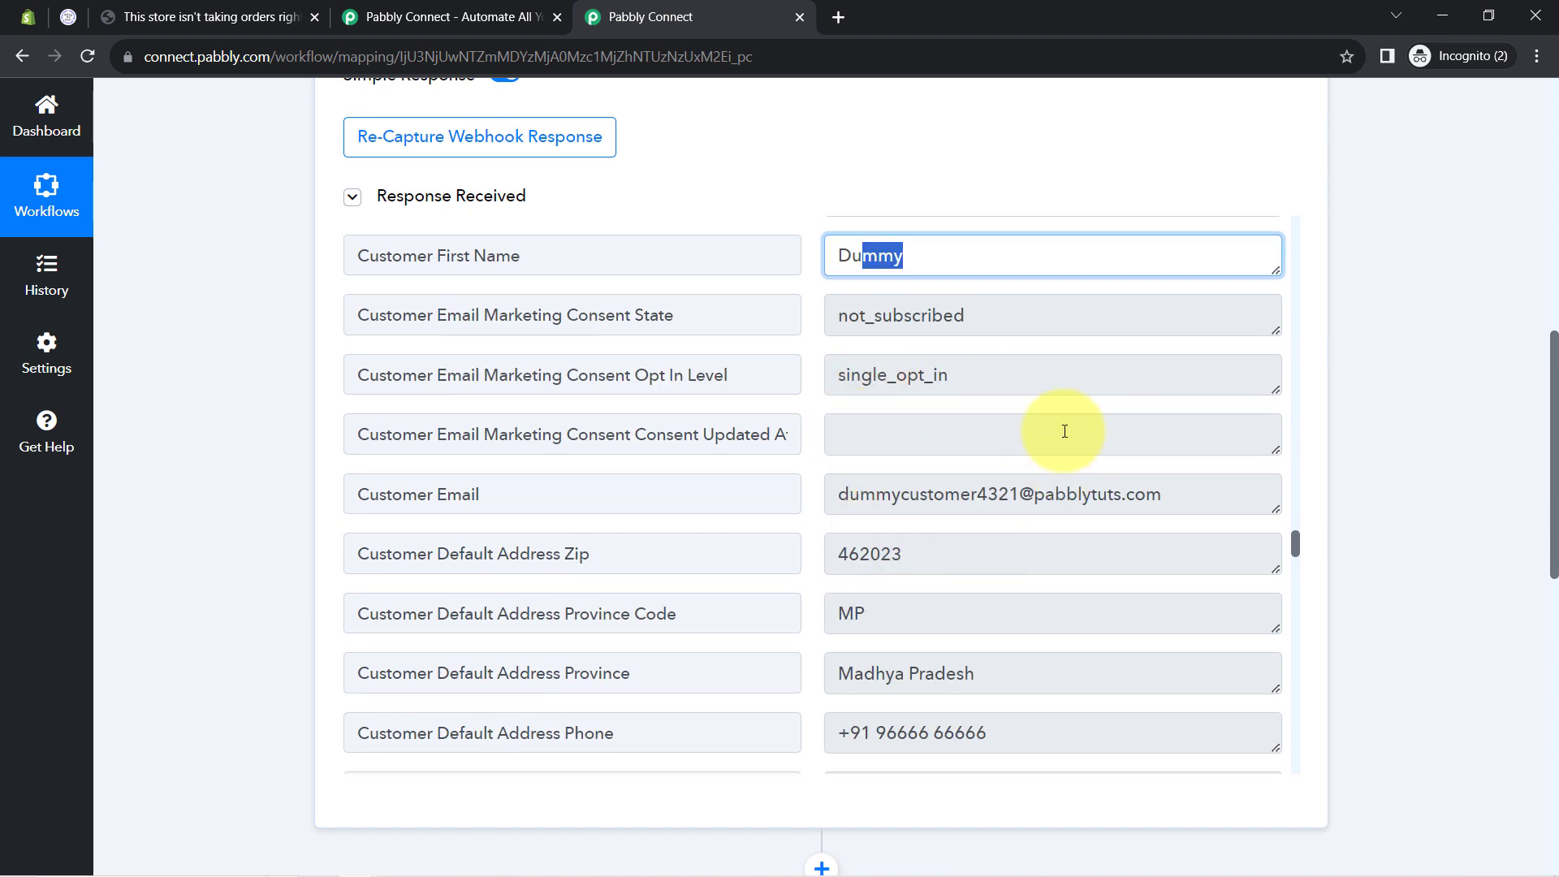
drag(861, 494, 1068, 562)
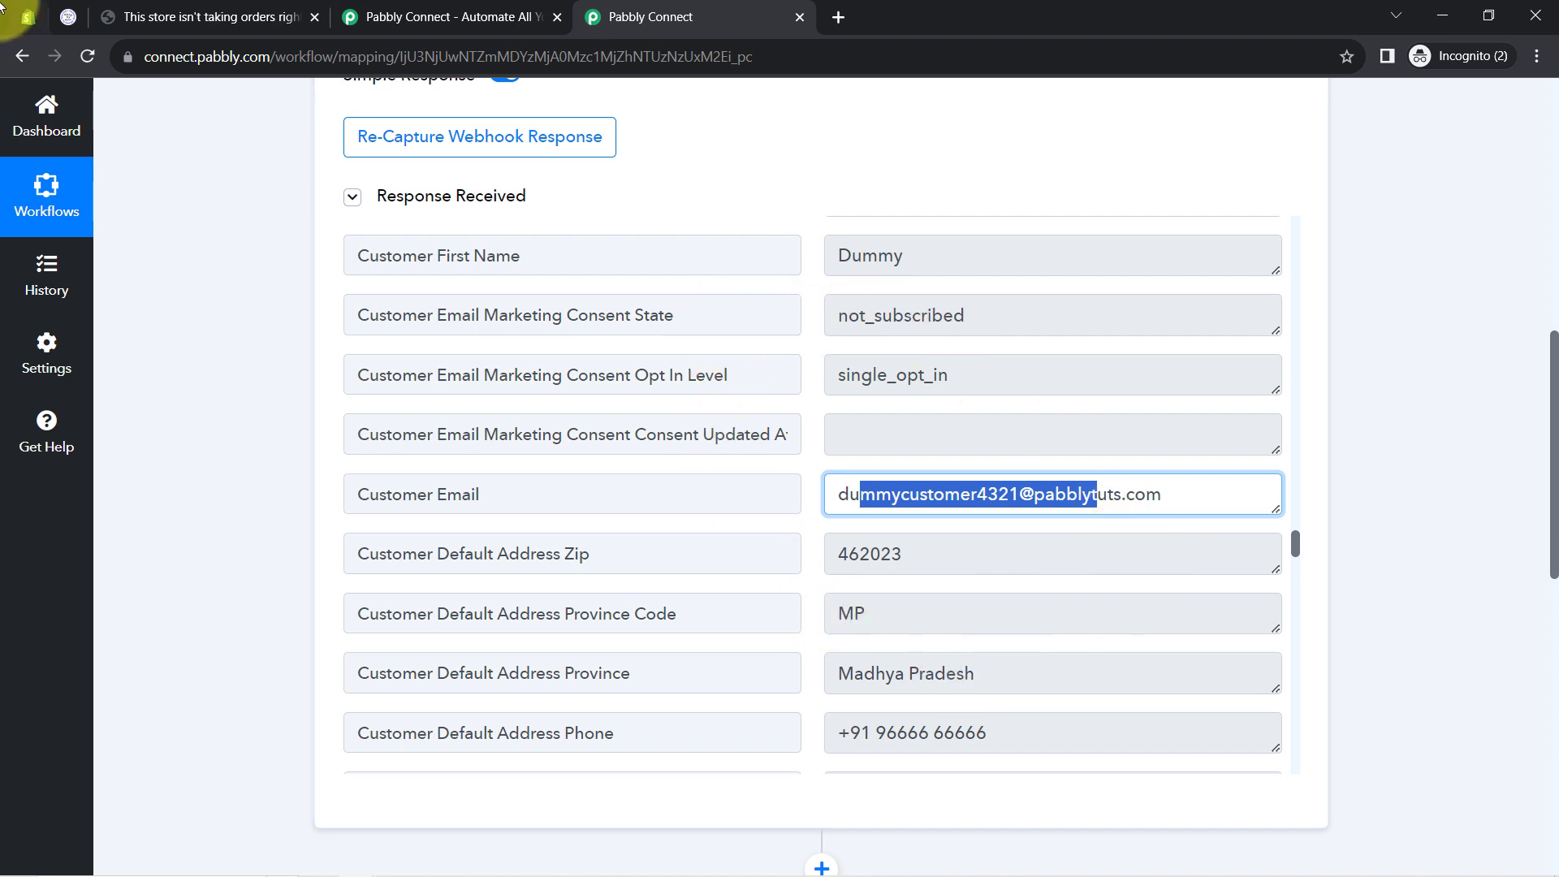
click(28, 16)
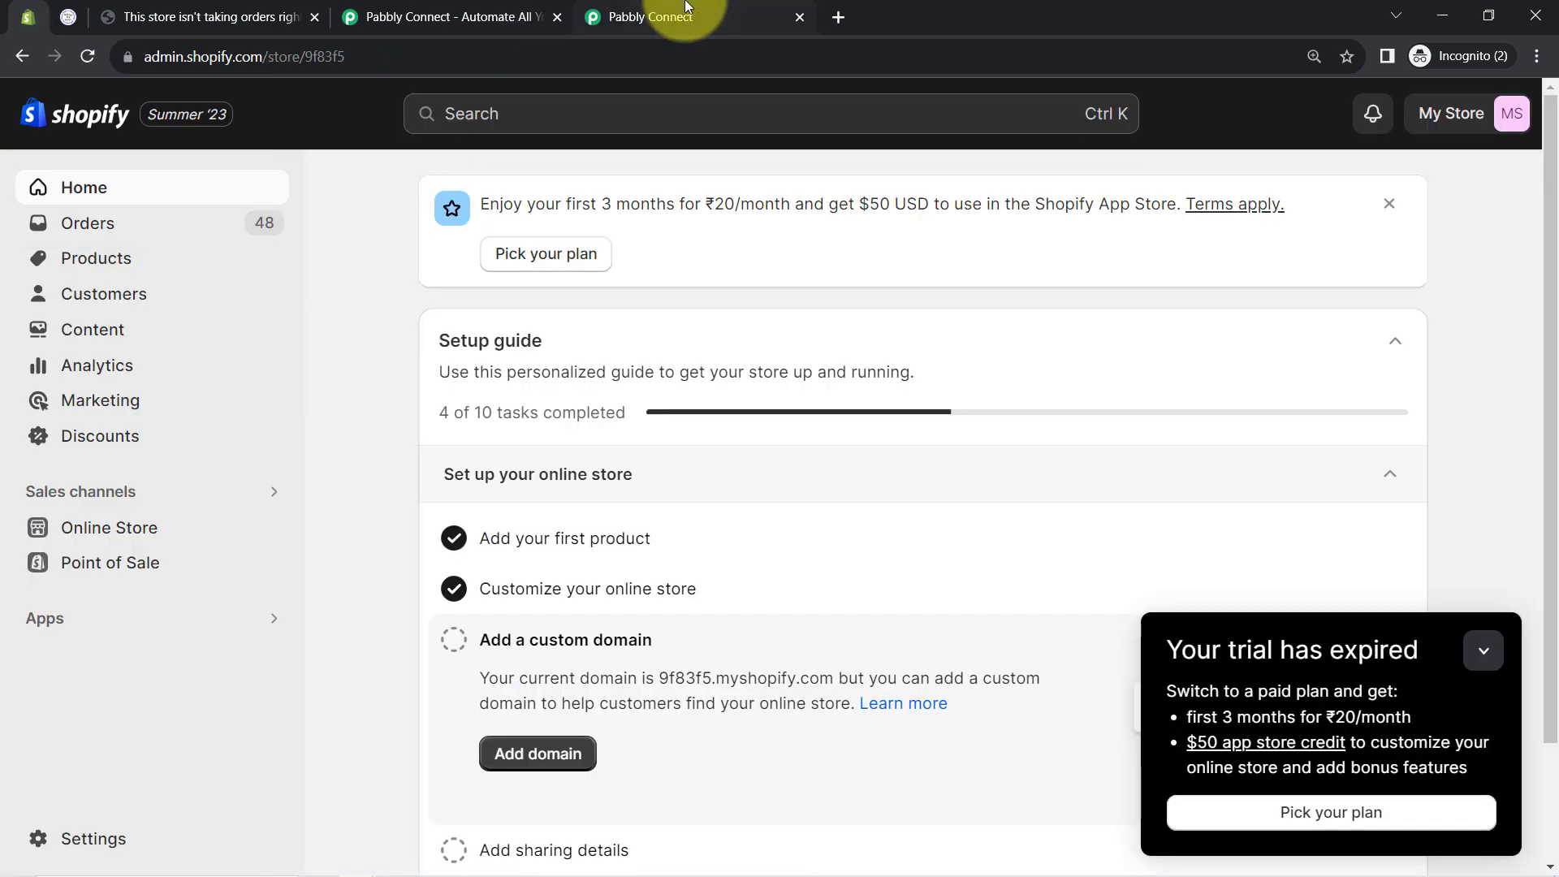
Close the duplicate workflow tab and the store checkout tab, minimizing the trial expired notice
click(556, 17)
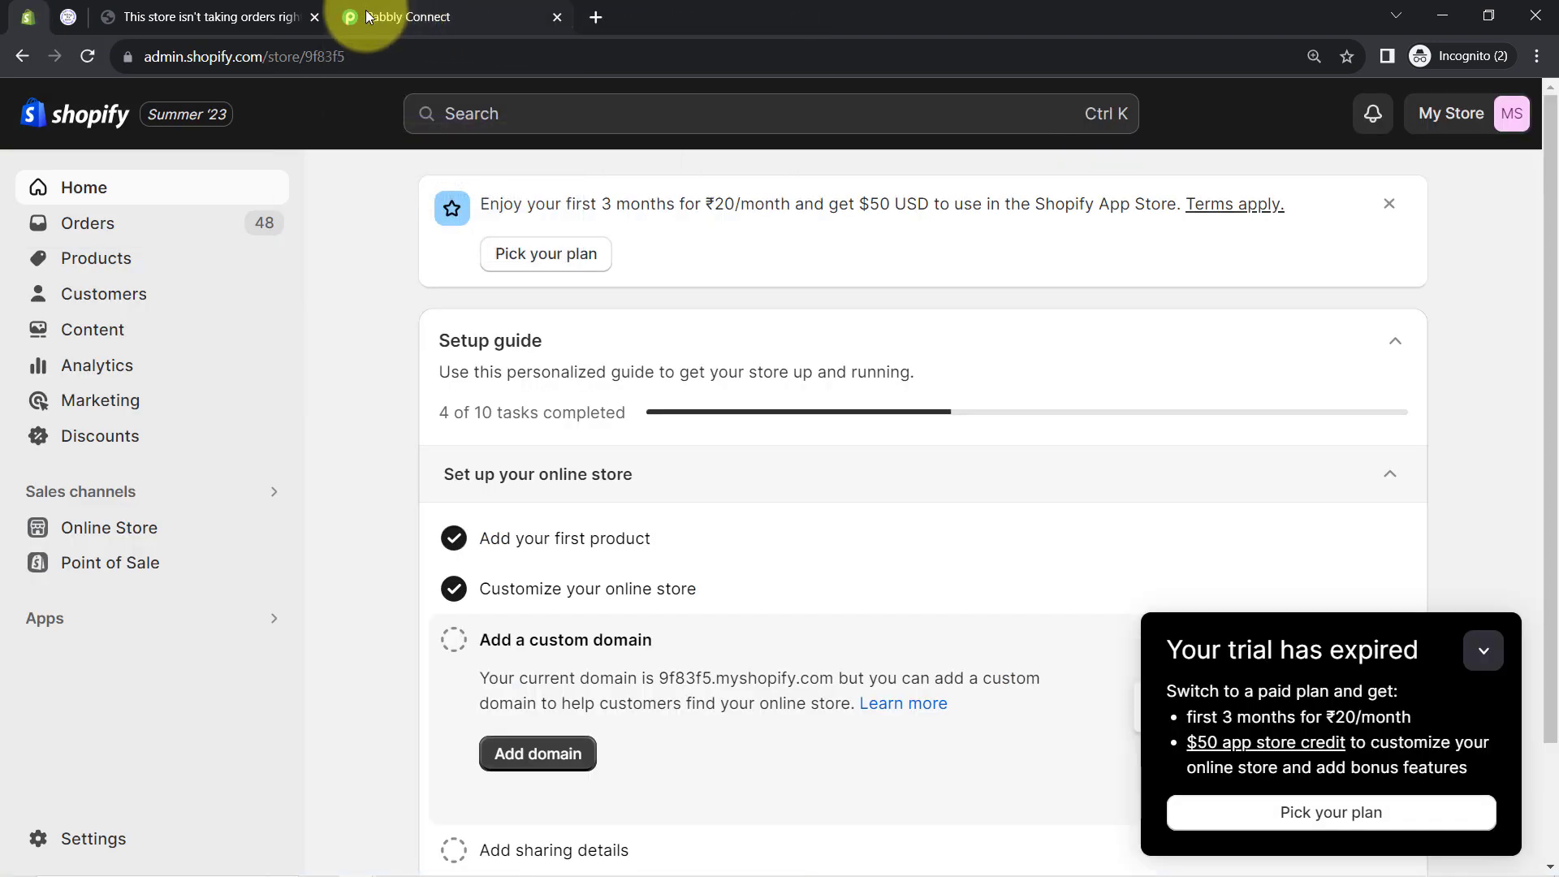
click(1483, 650)
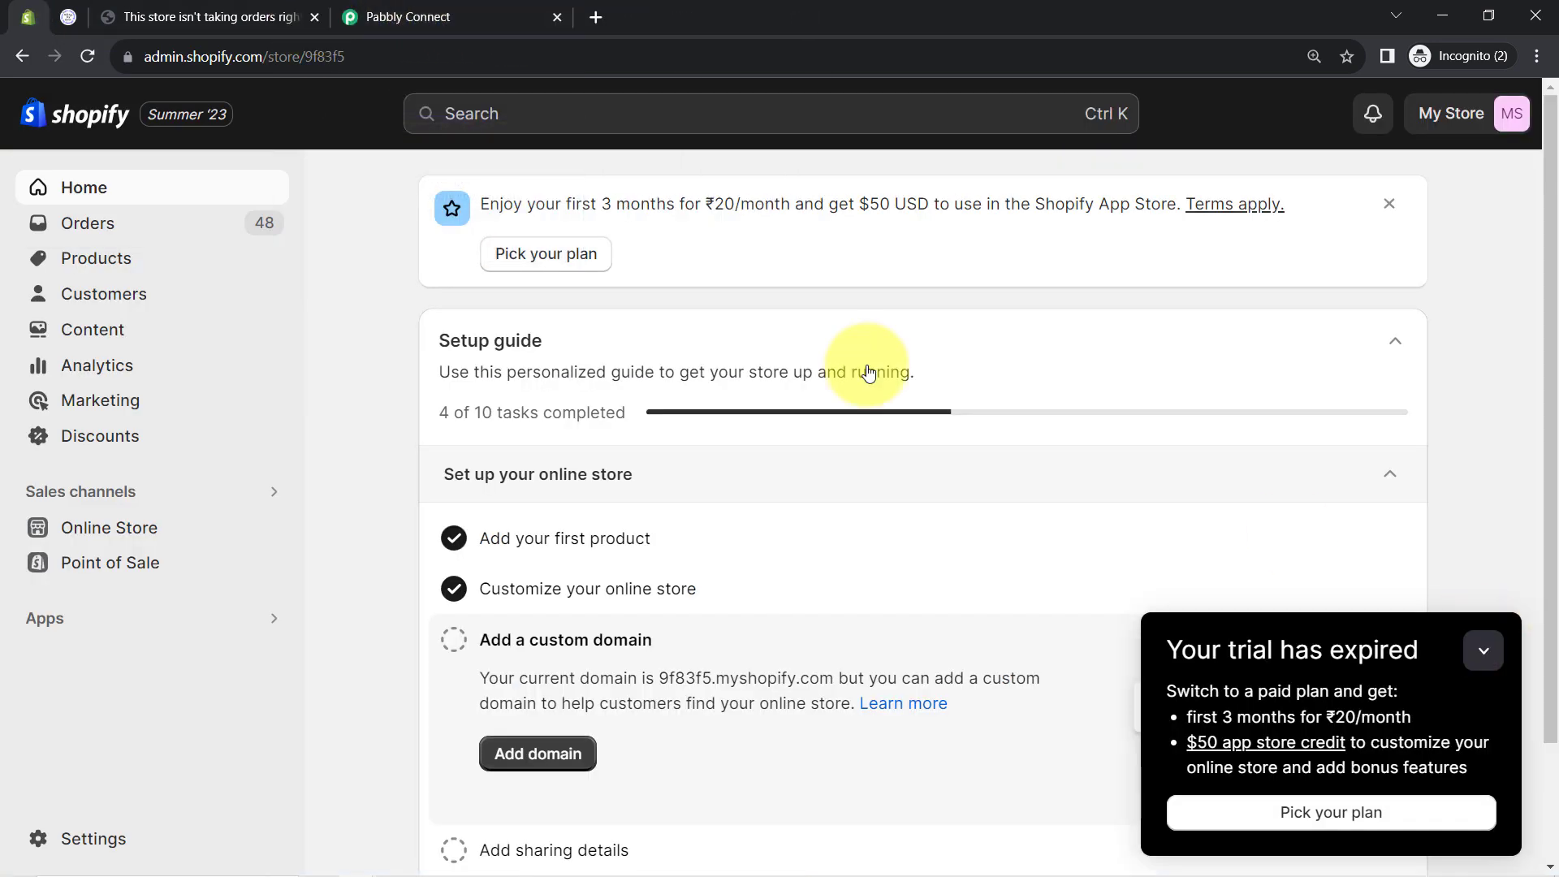
click(315, 17)
scroll(211, 325, up, 15)
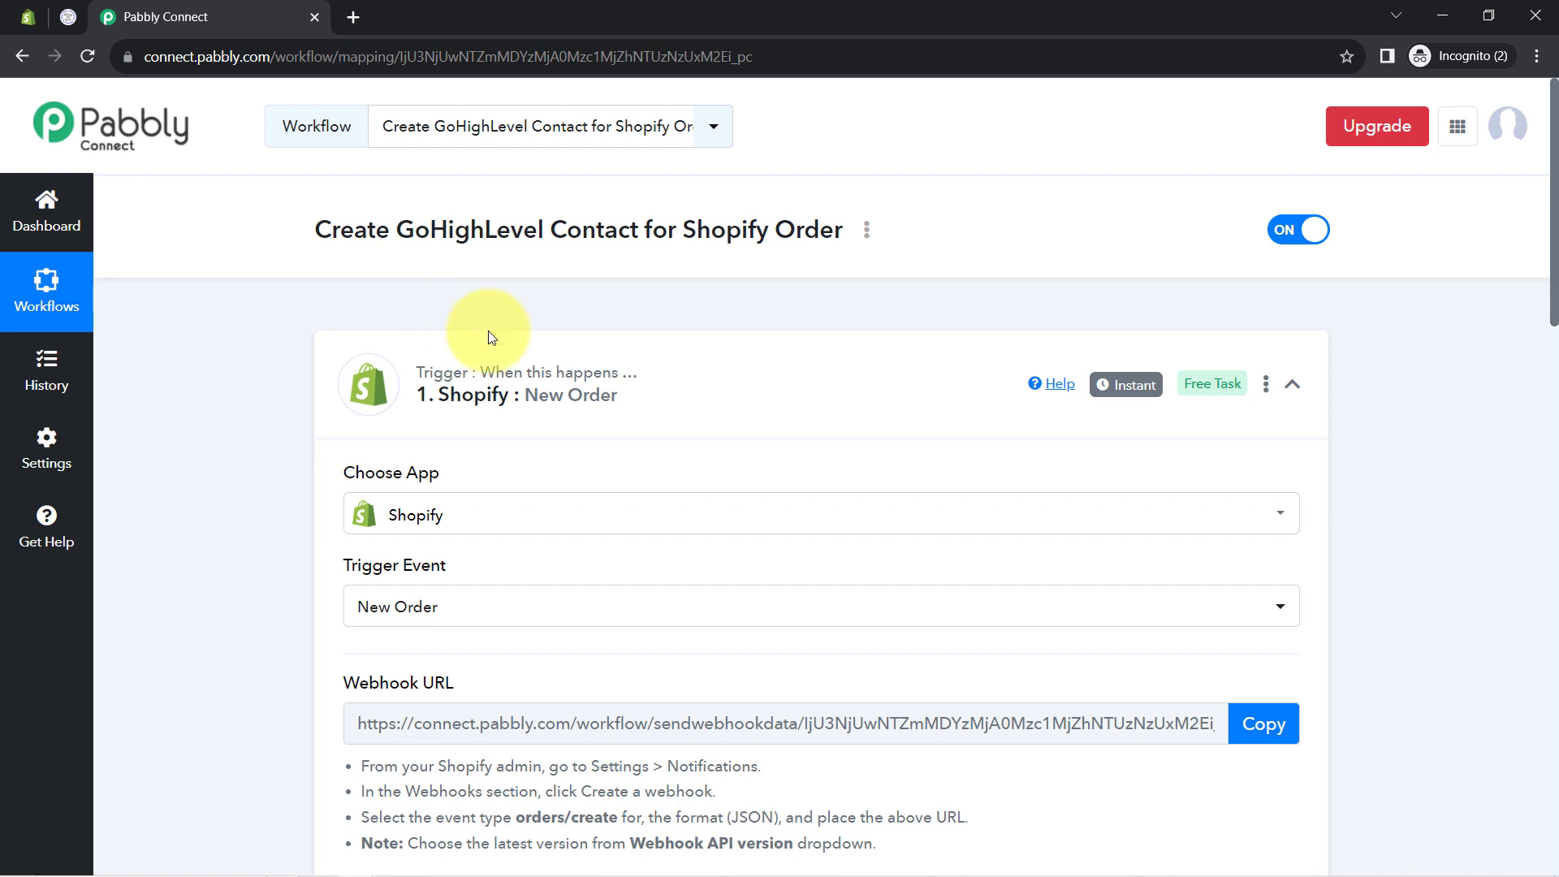
mouse_move(1112, 388)
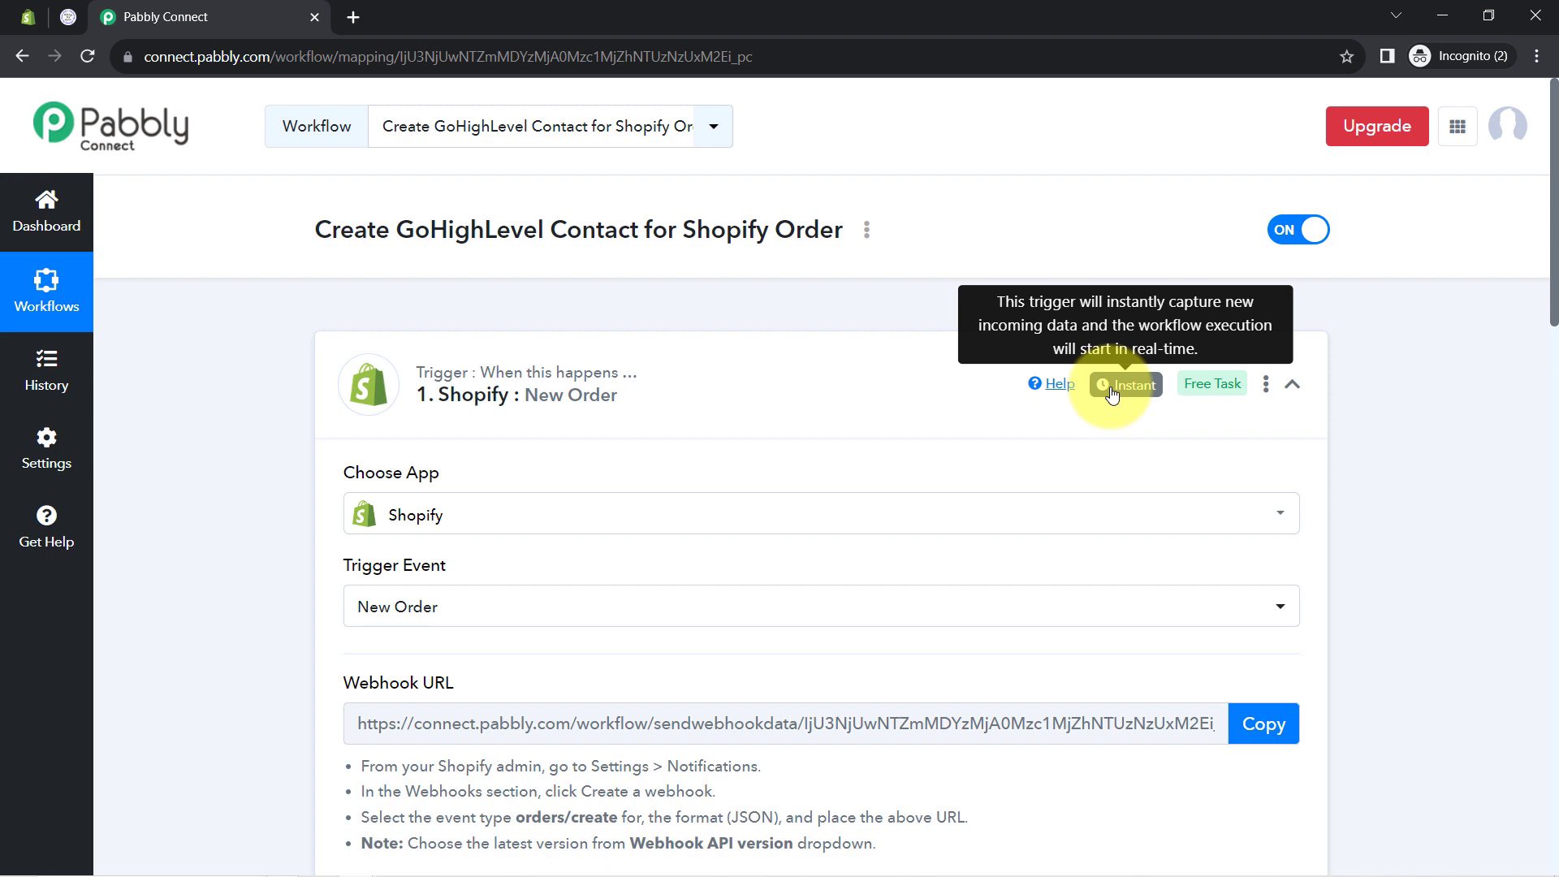
Collapse the Shopify trigger and pick Create Contact as the LeadConnector V2 action event
click(516, 393)
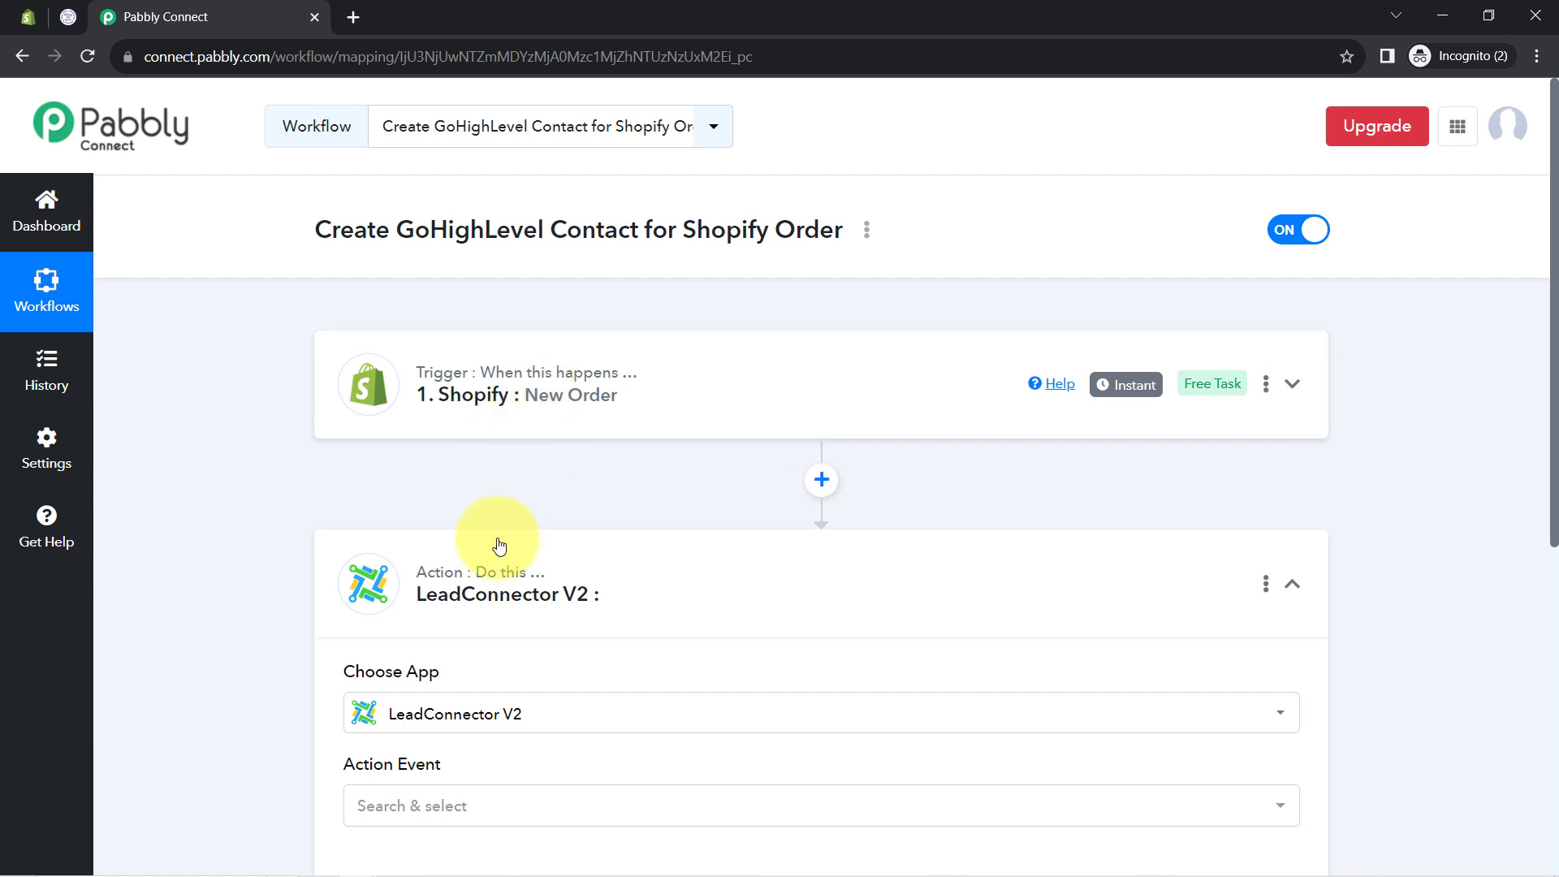
scroll(552, 465, down, 2)
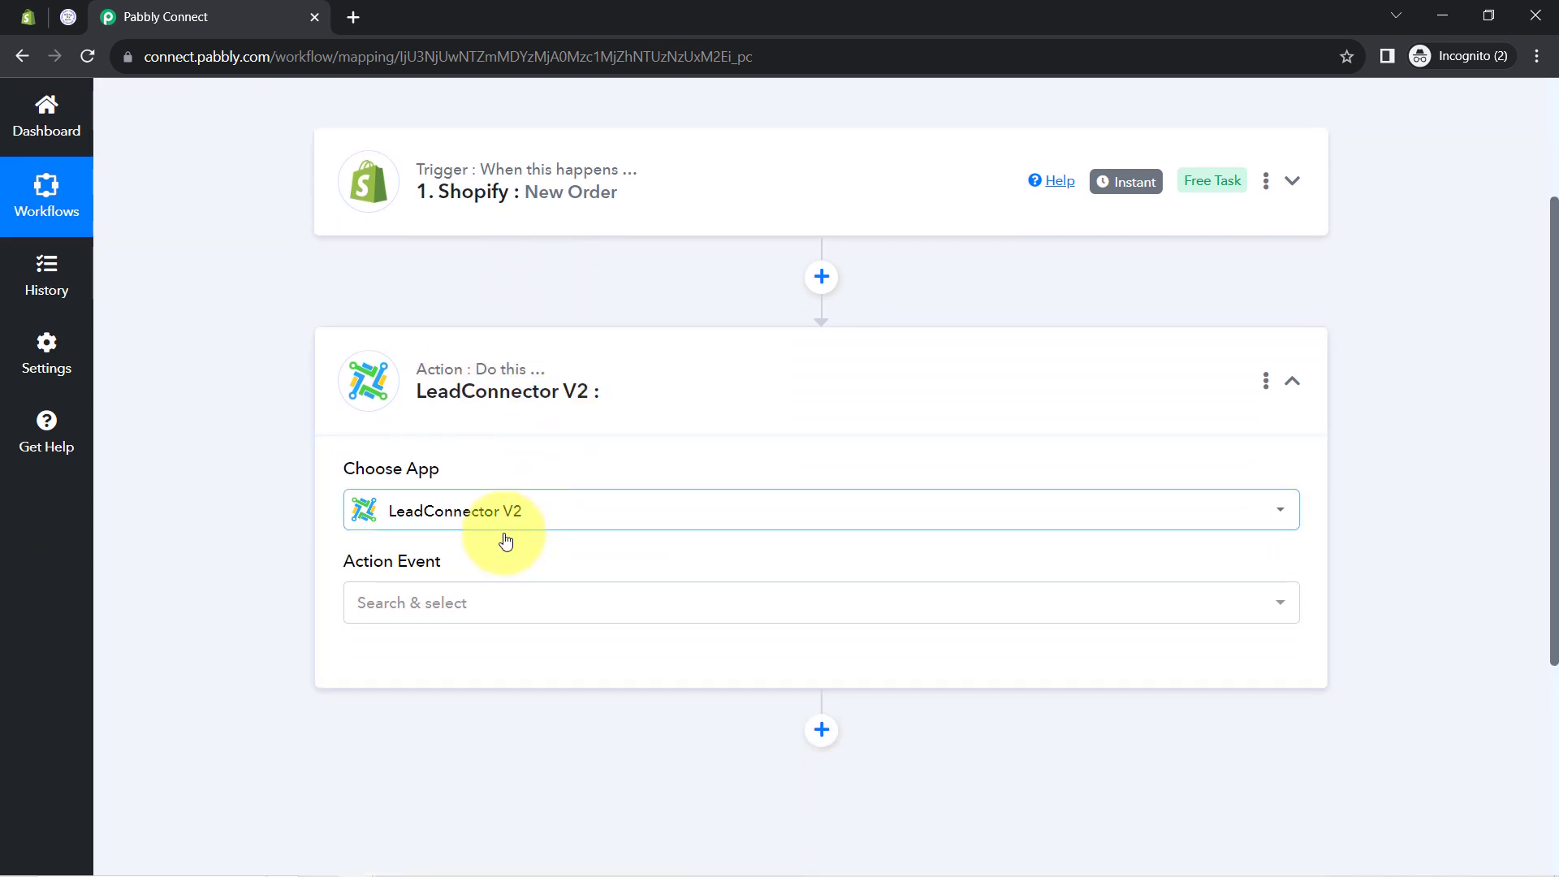
click(391, 613)
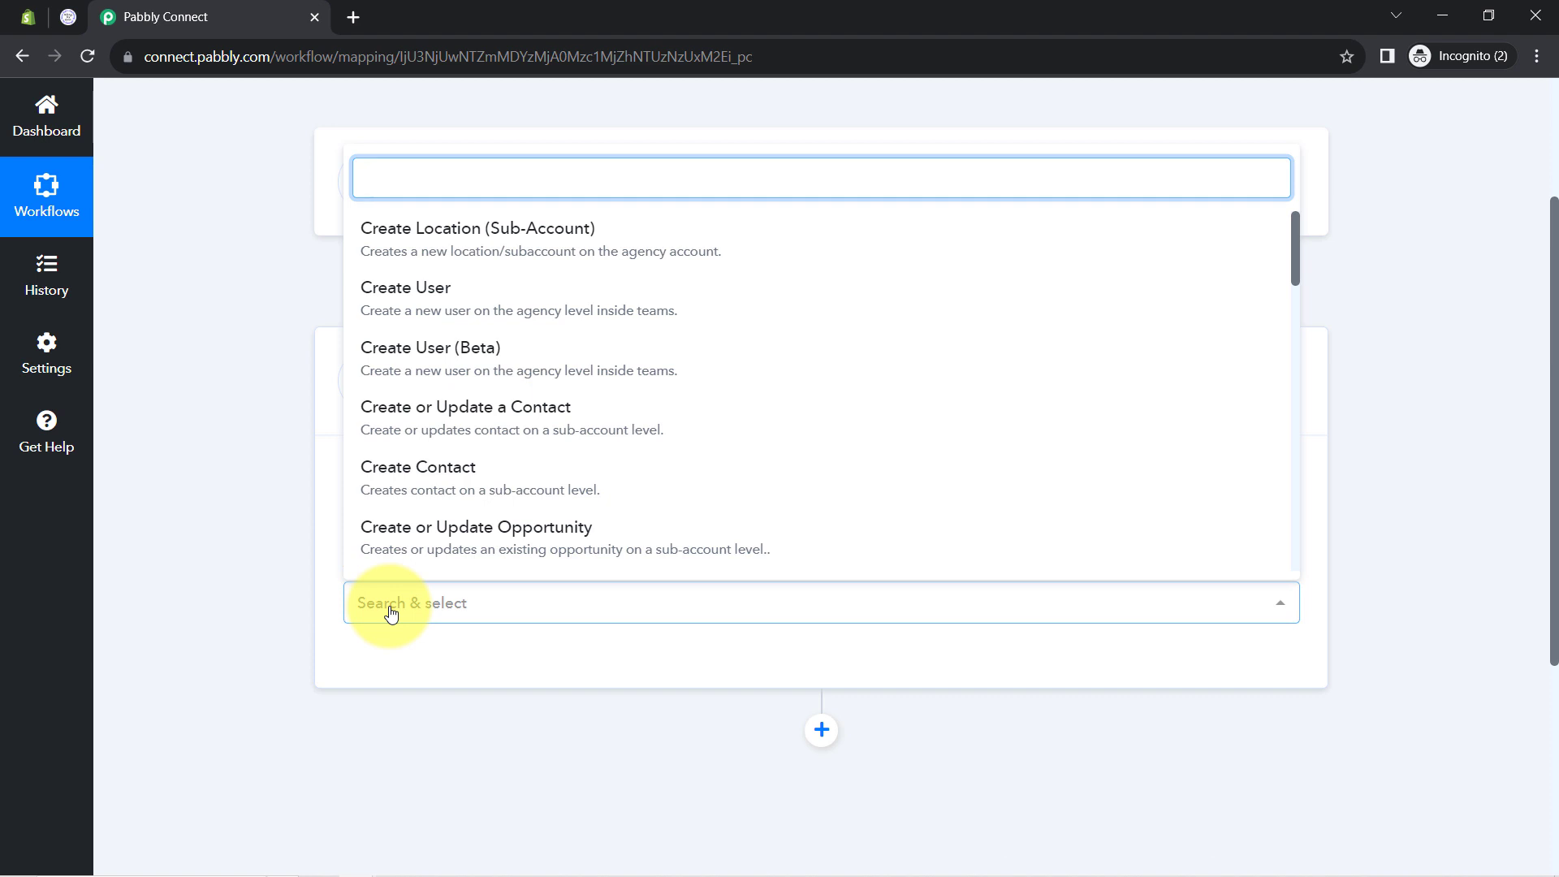
click(476, 476)
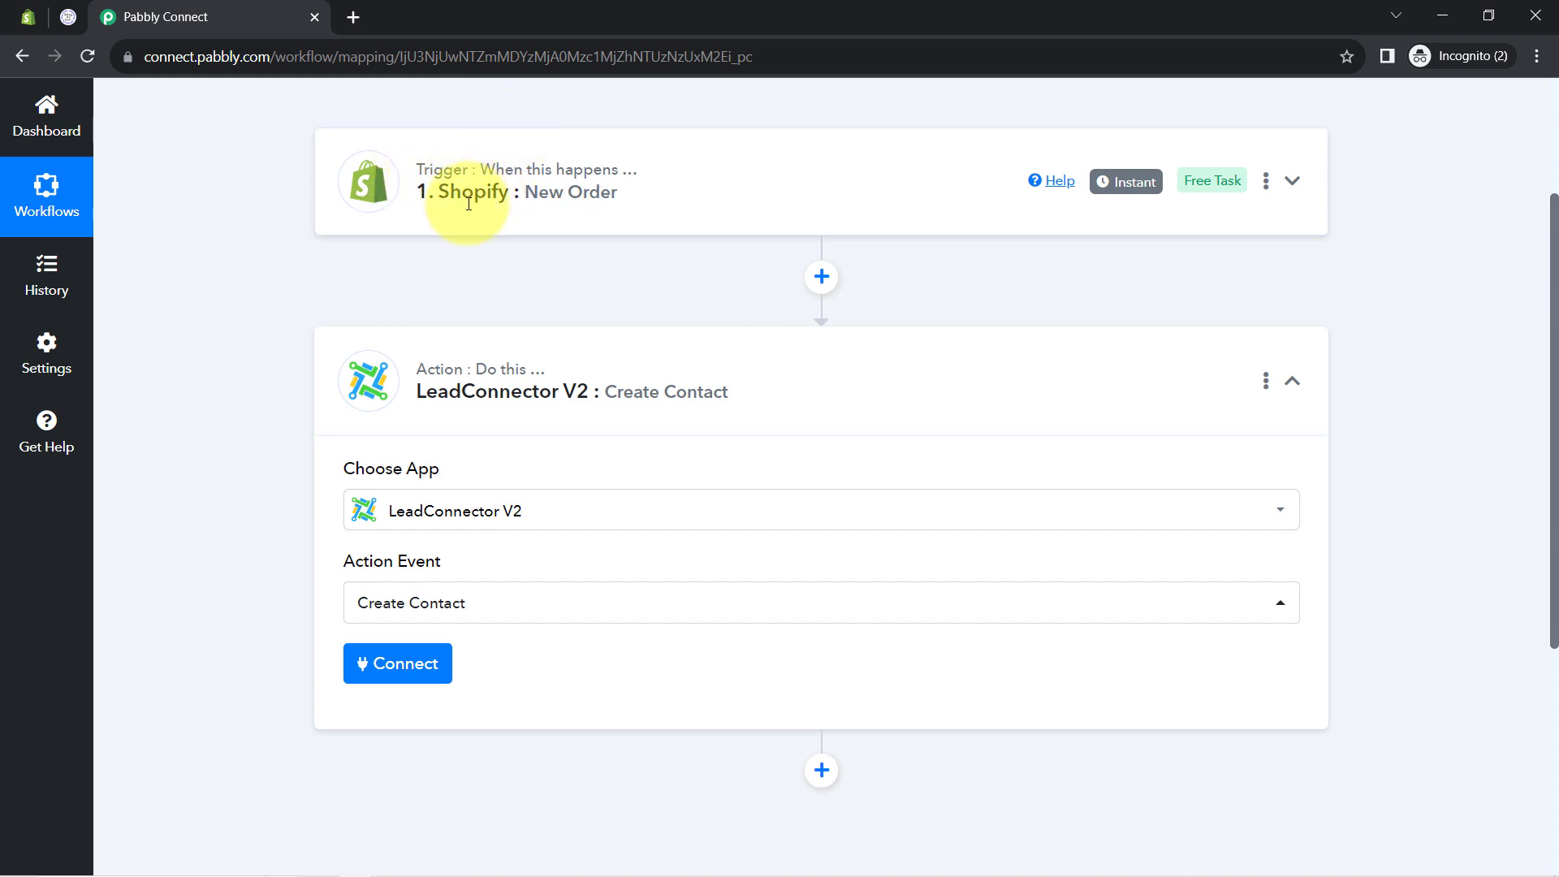
Add a new LeadConnector V2 connection authorized with the chosen GoHighLevel sub-account
mouse_move(474, 165)
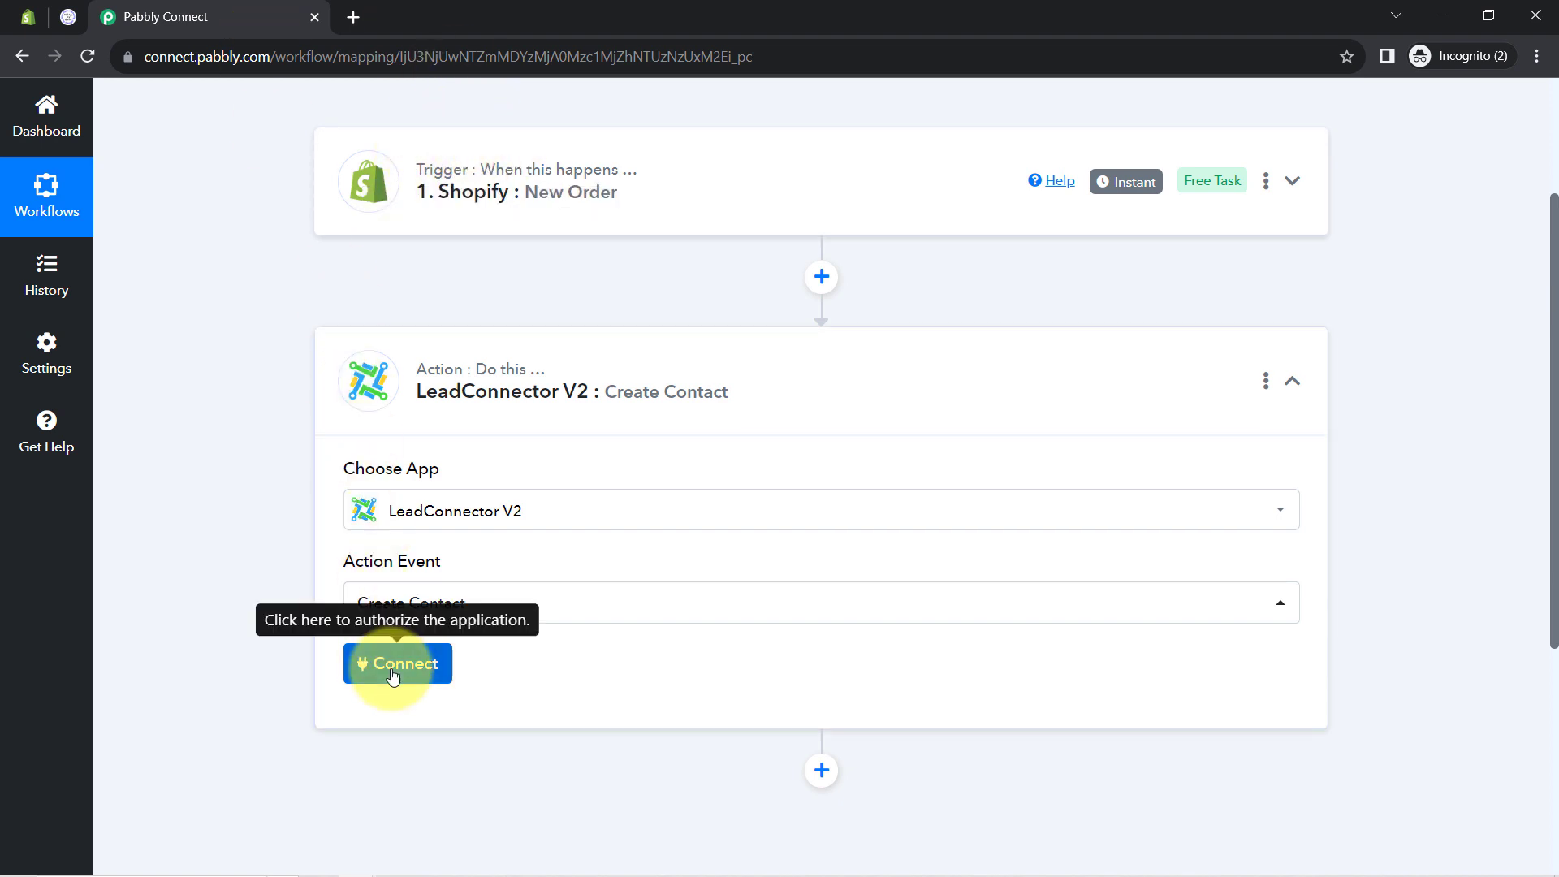
click(395, 667)
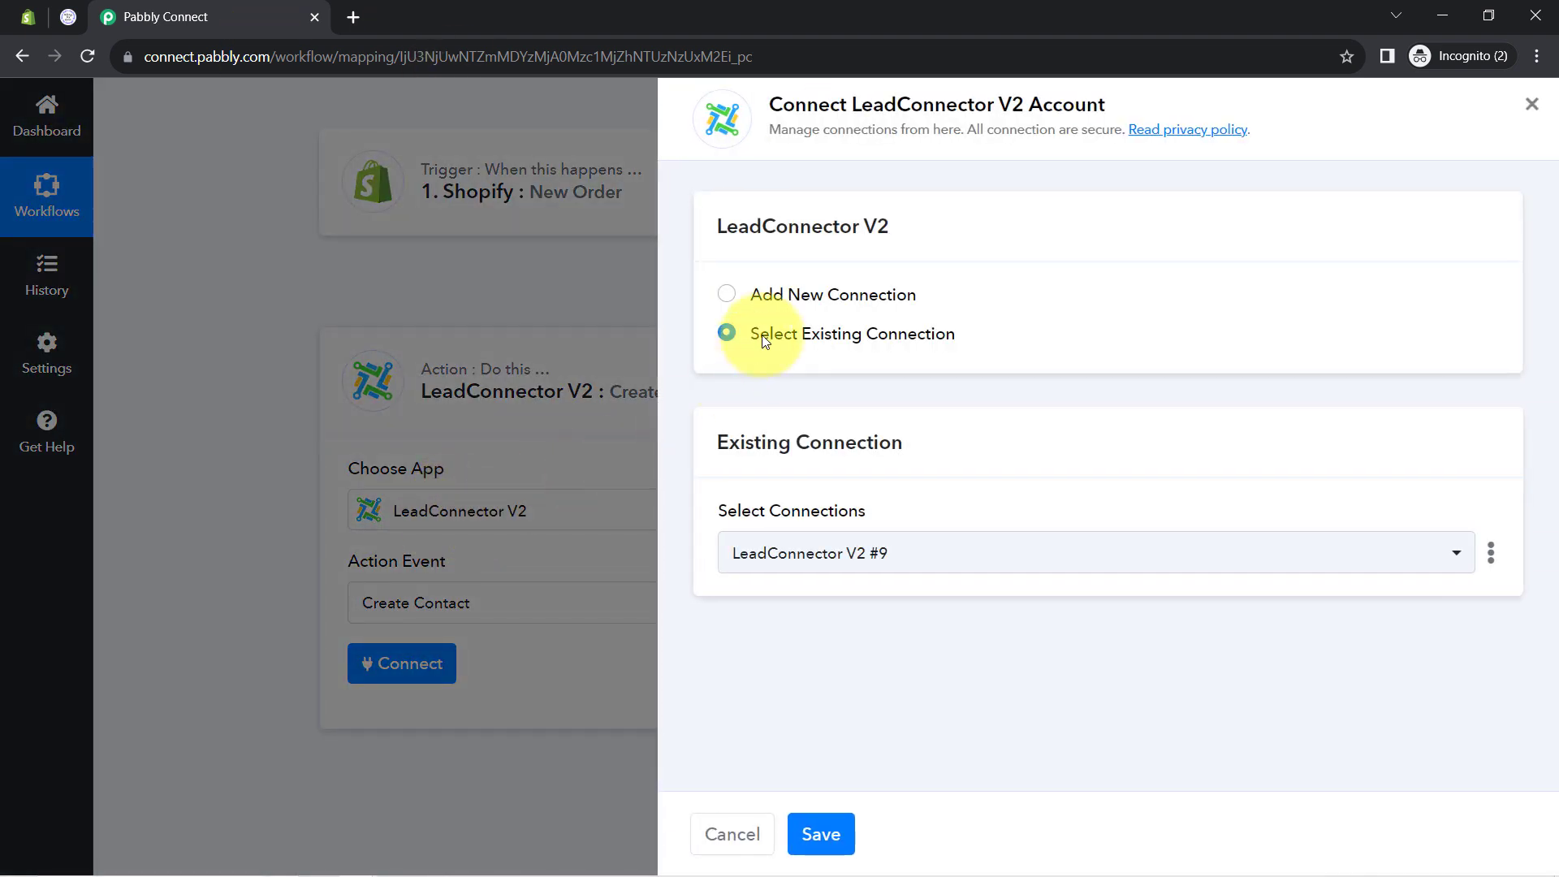
click(811, 297)
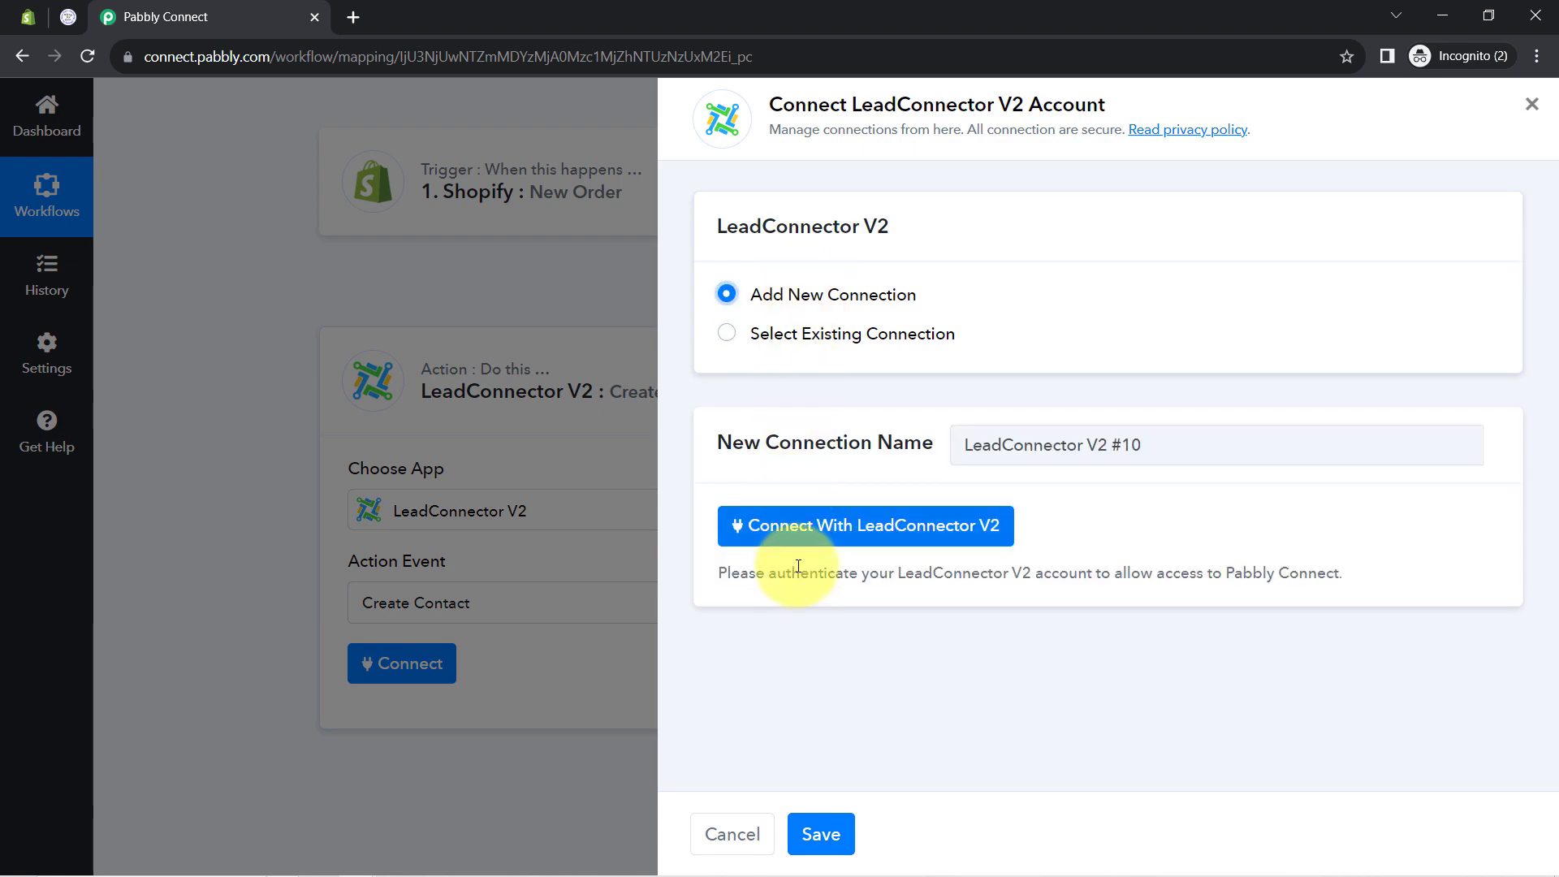
click(761, 542)
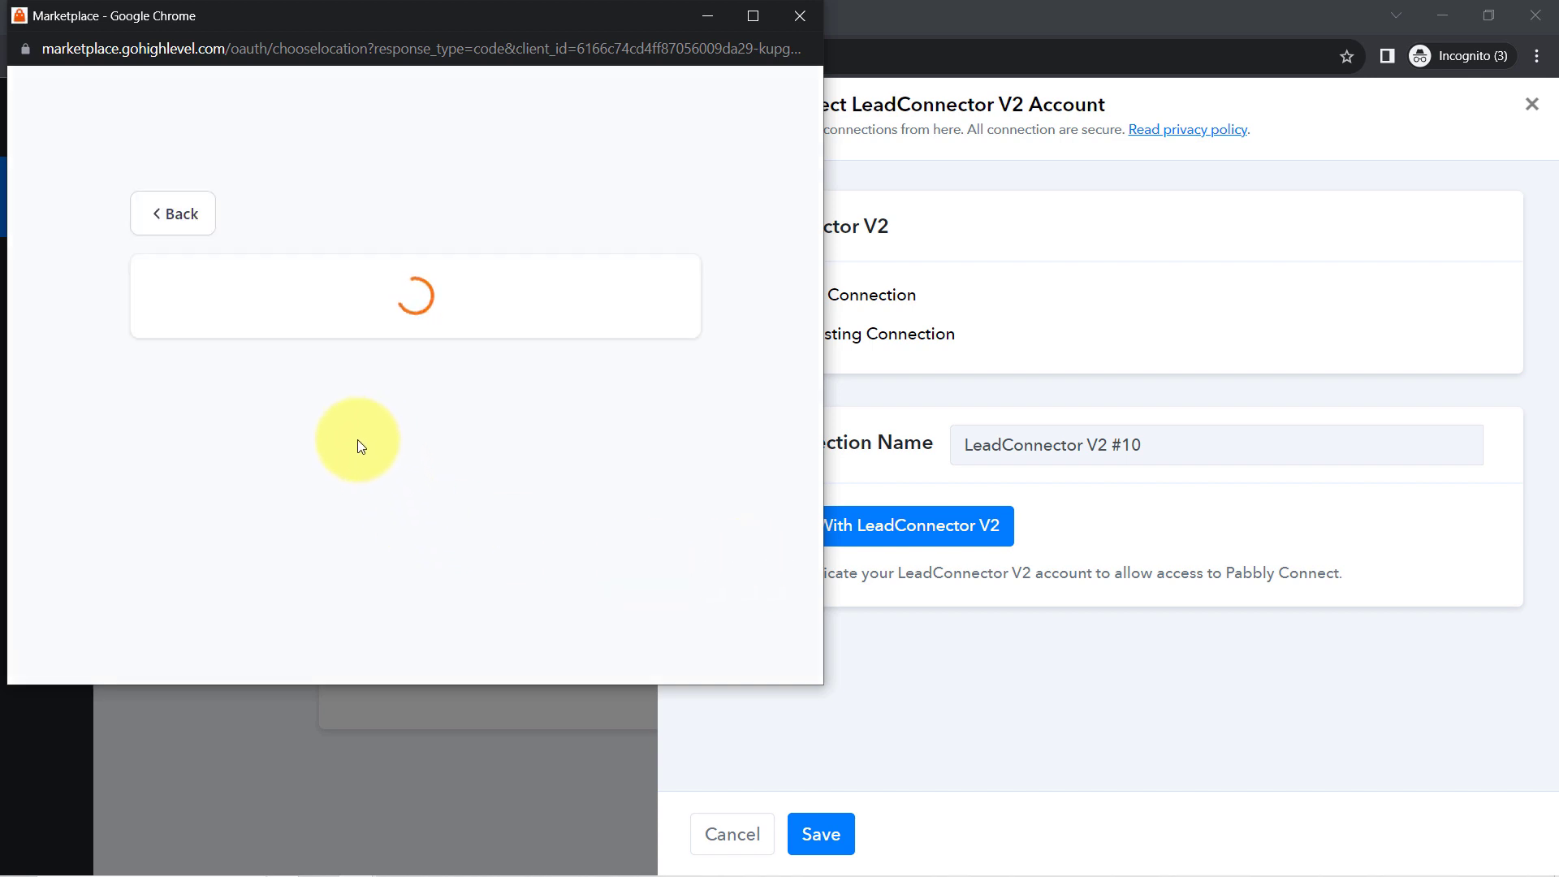
click(289, 469)
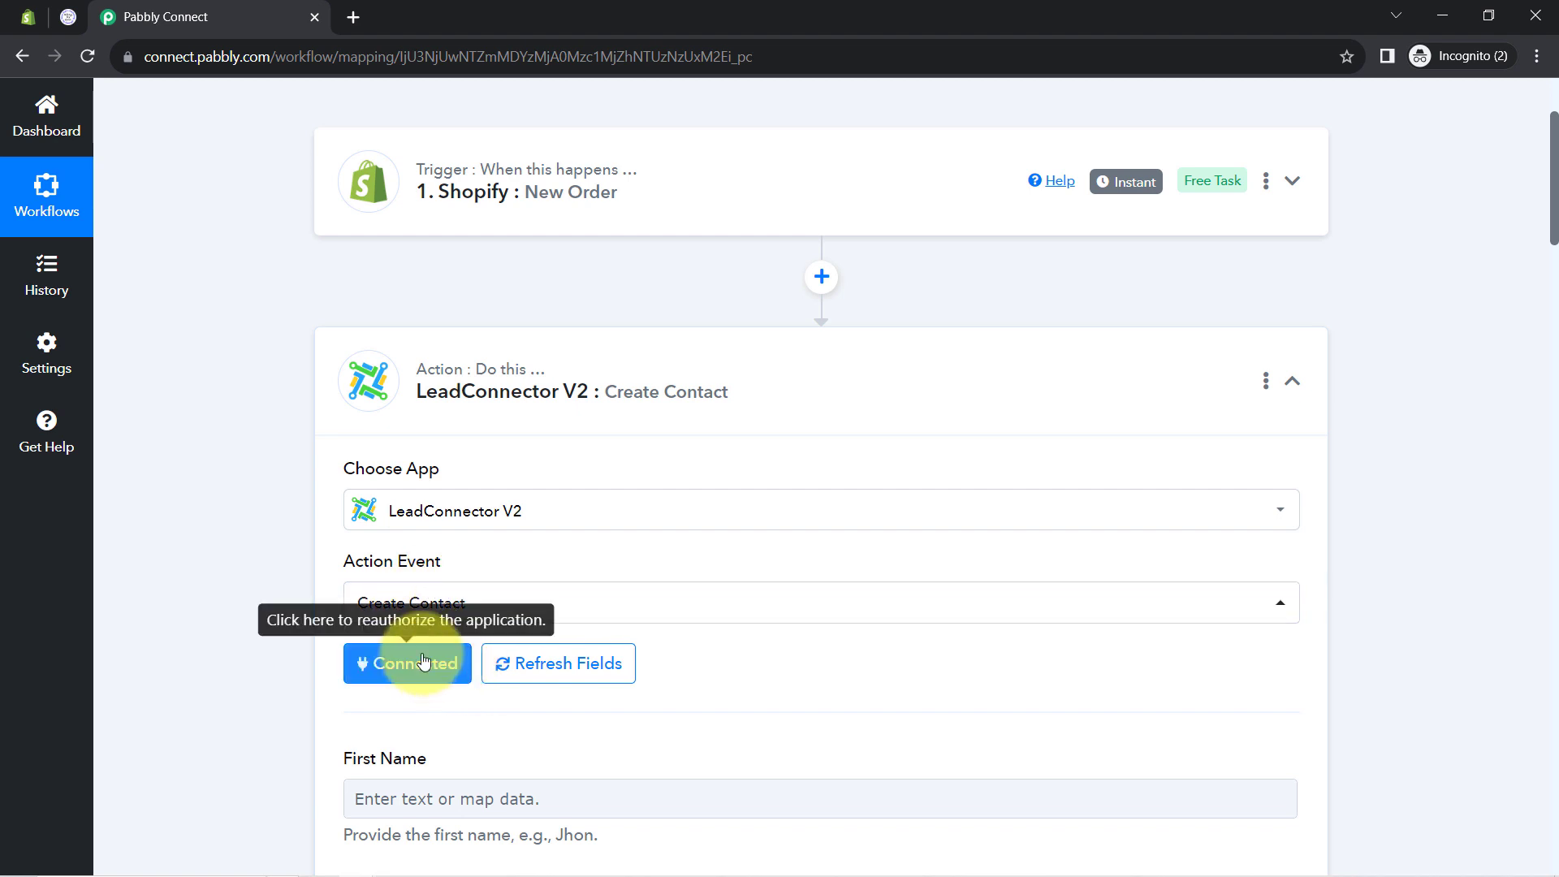
scroll(280, 487, down, 3)
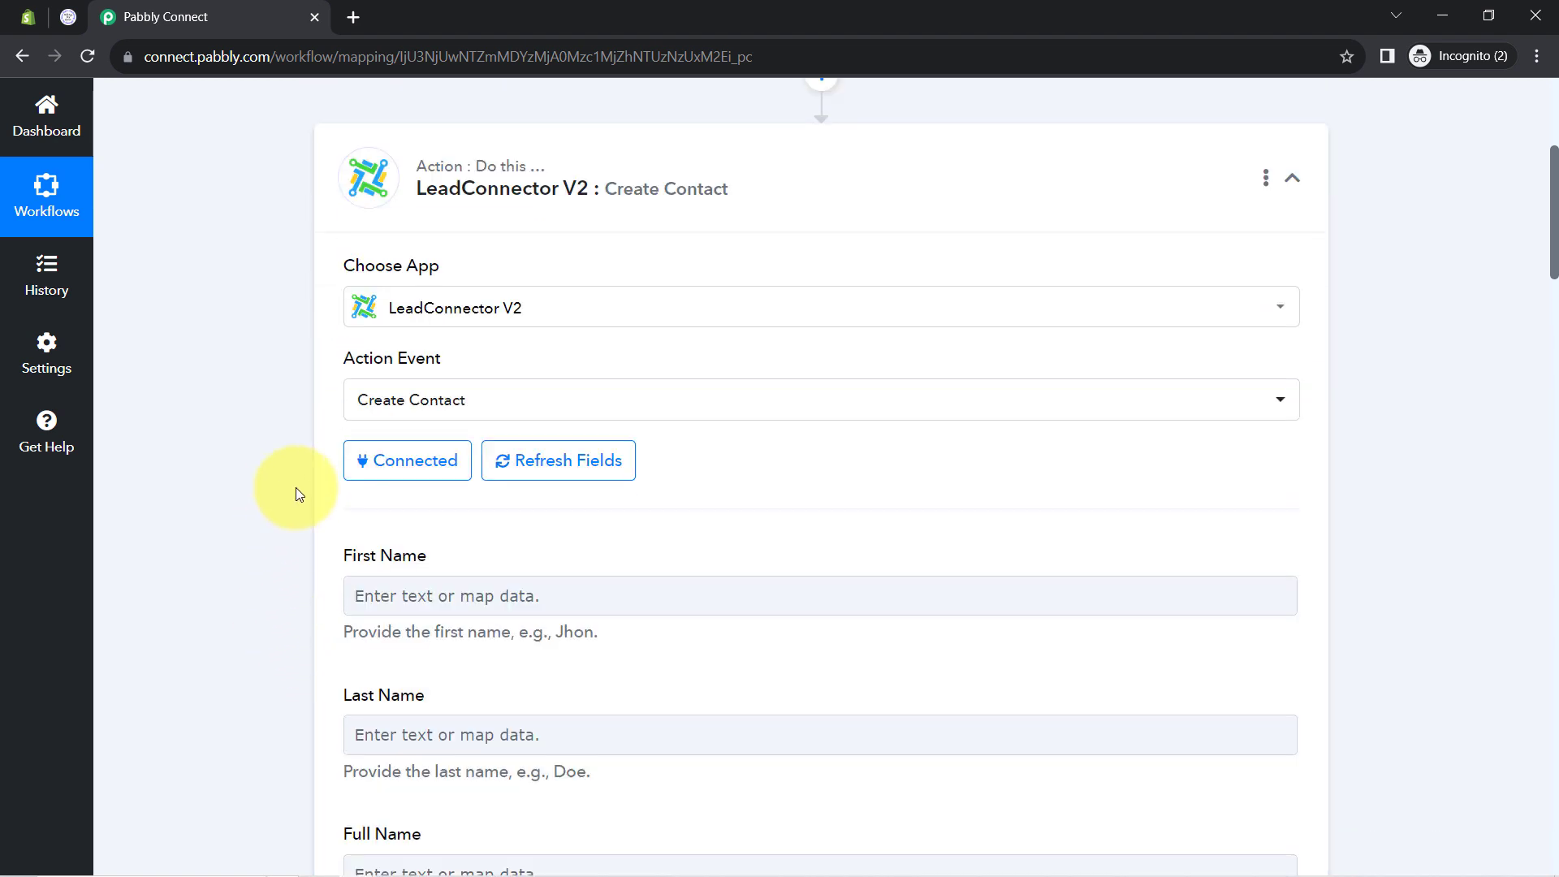
scroll(280, 439, down, 3)
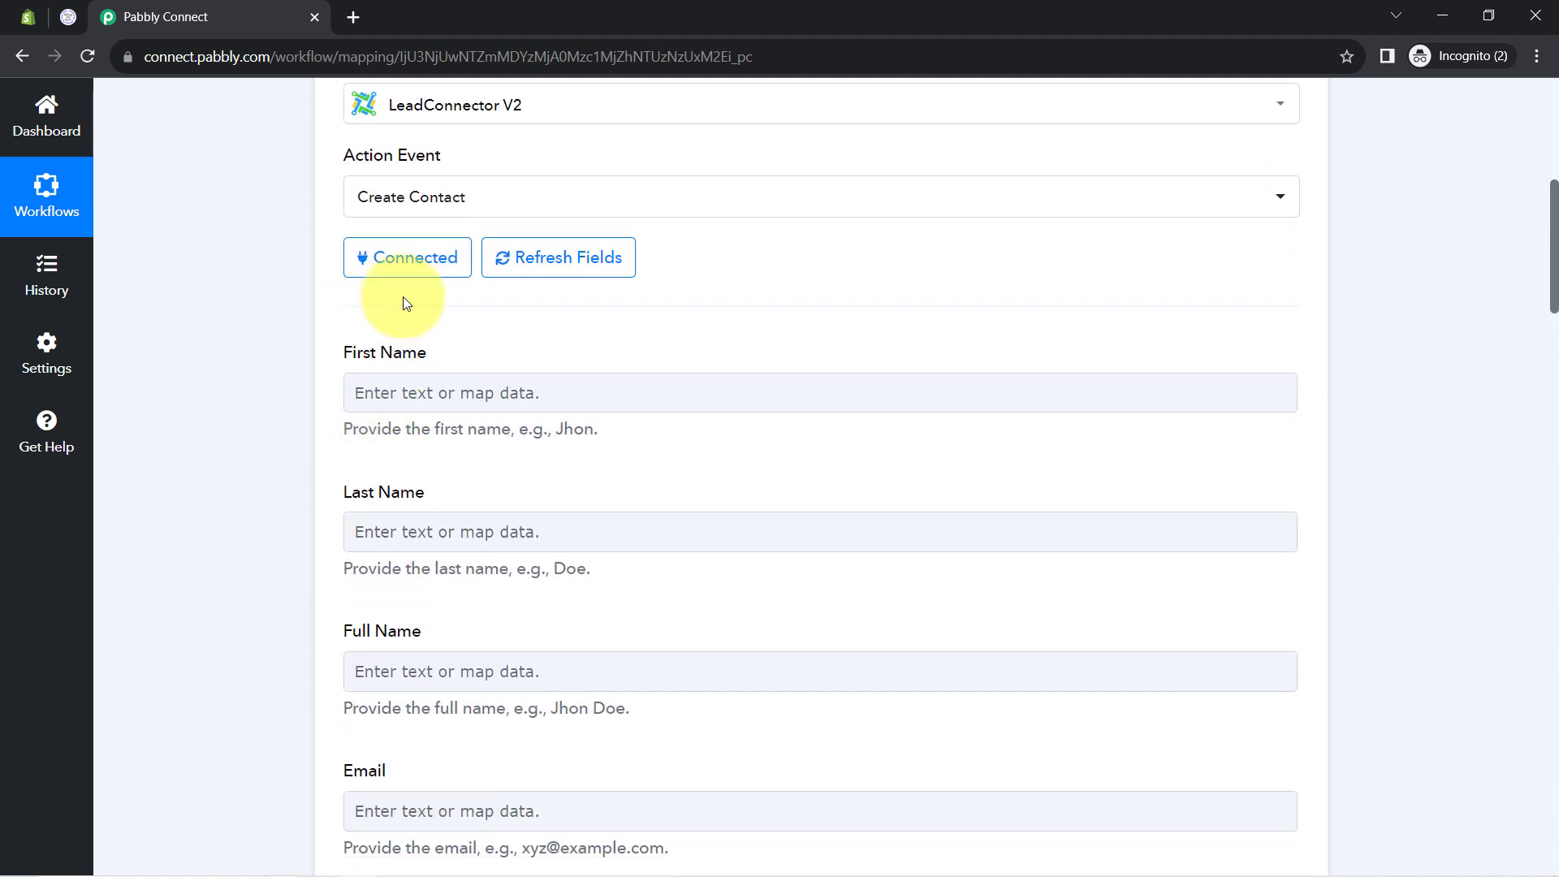
scroll(425, 582, down, 10)
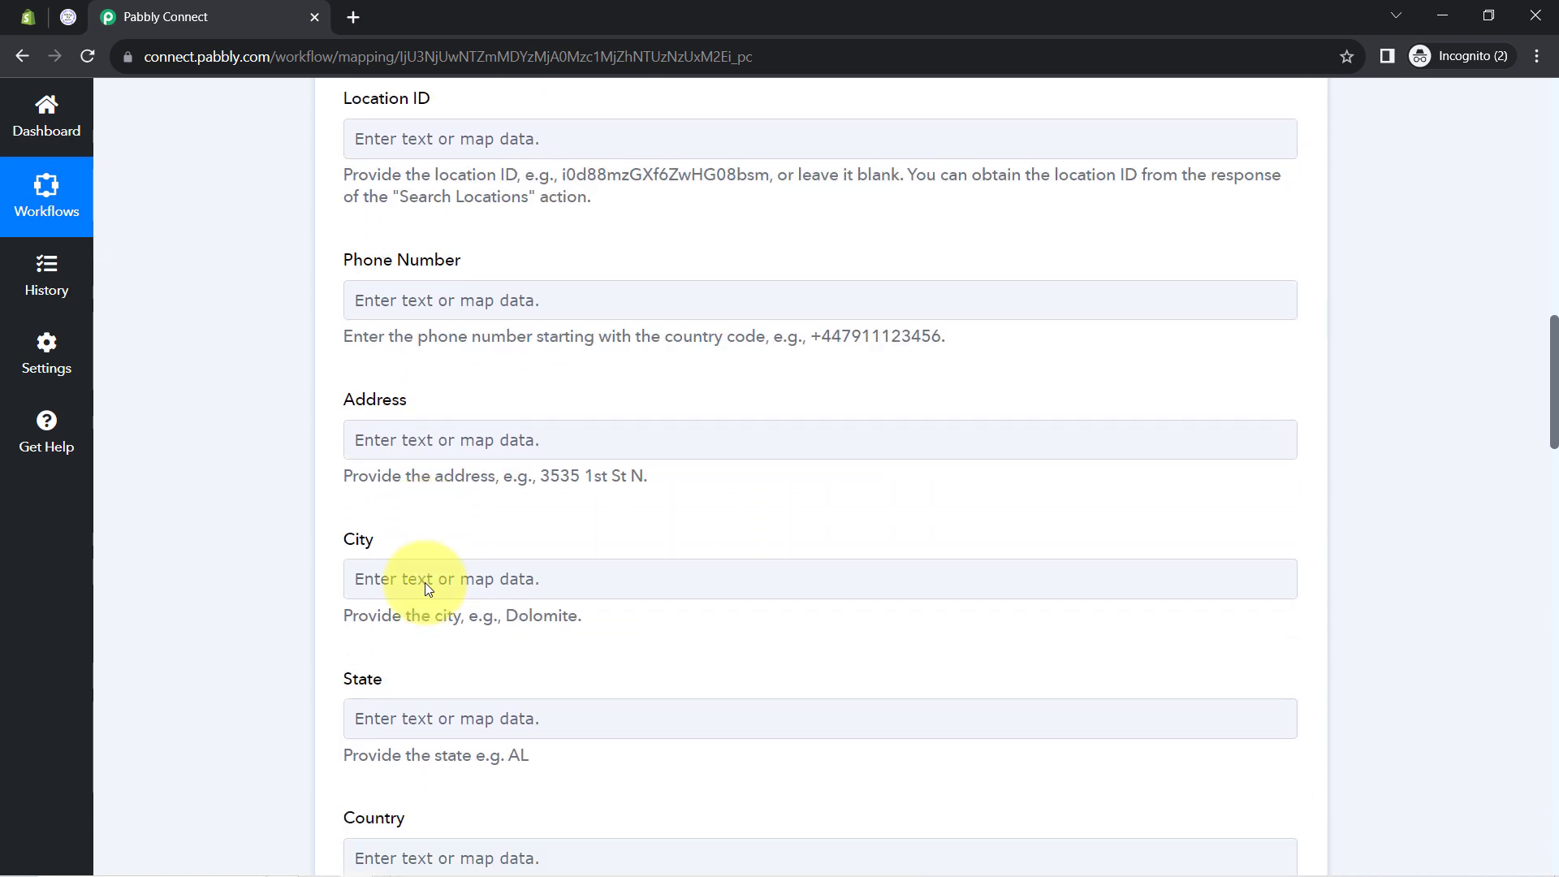
scroll(425, 582, down, 15)
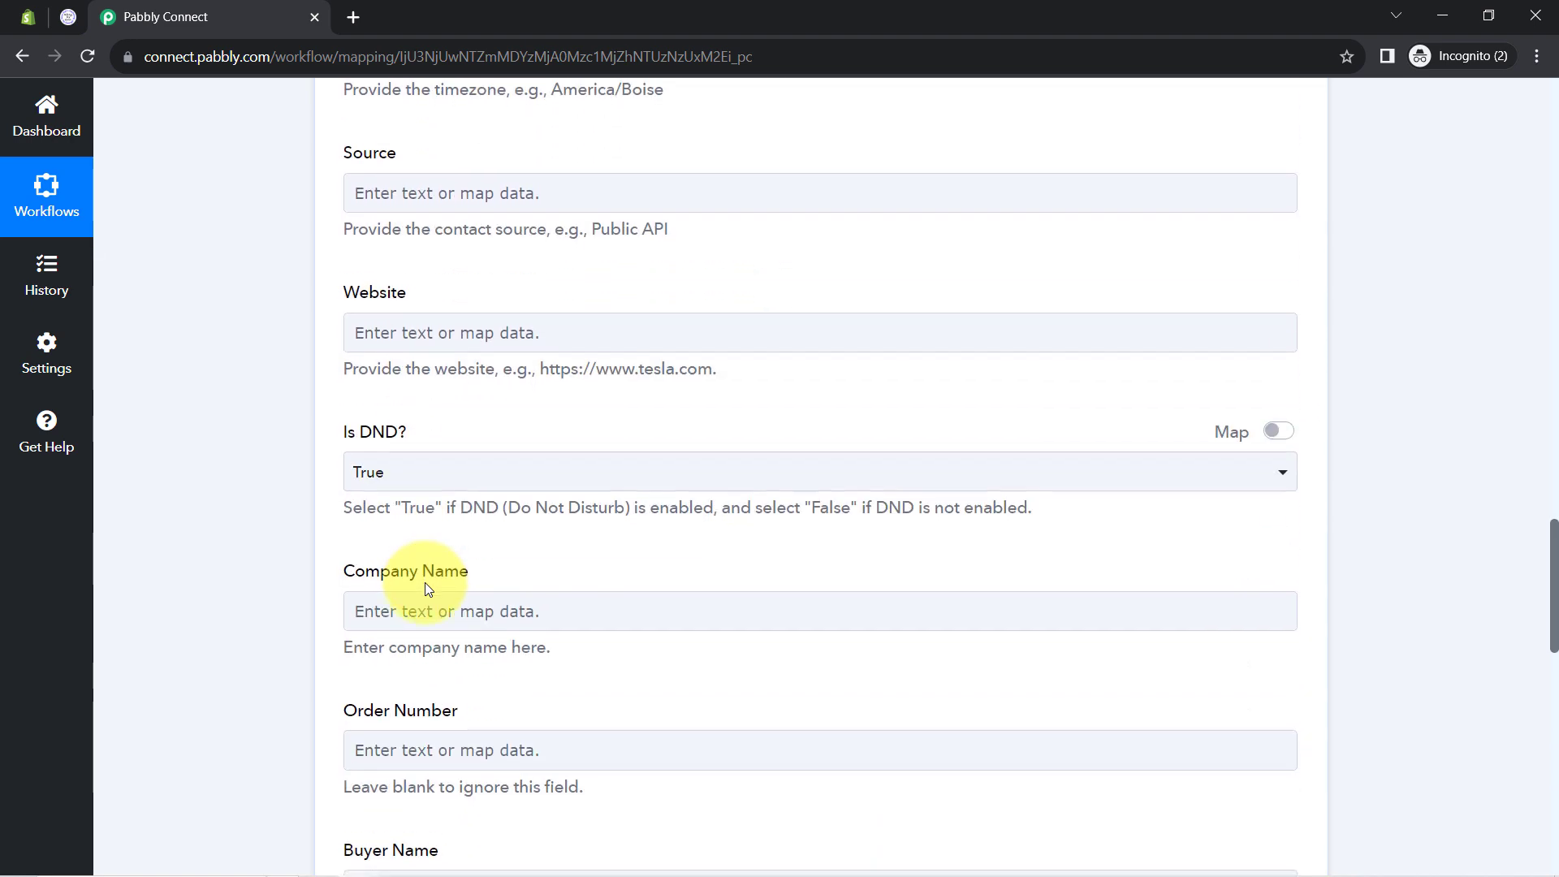
scroll(425, 582, down, 5)
scroll(426, 582, up, 15)
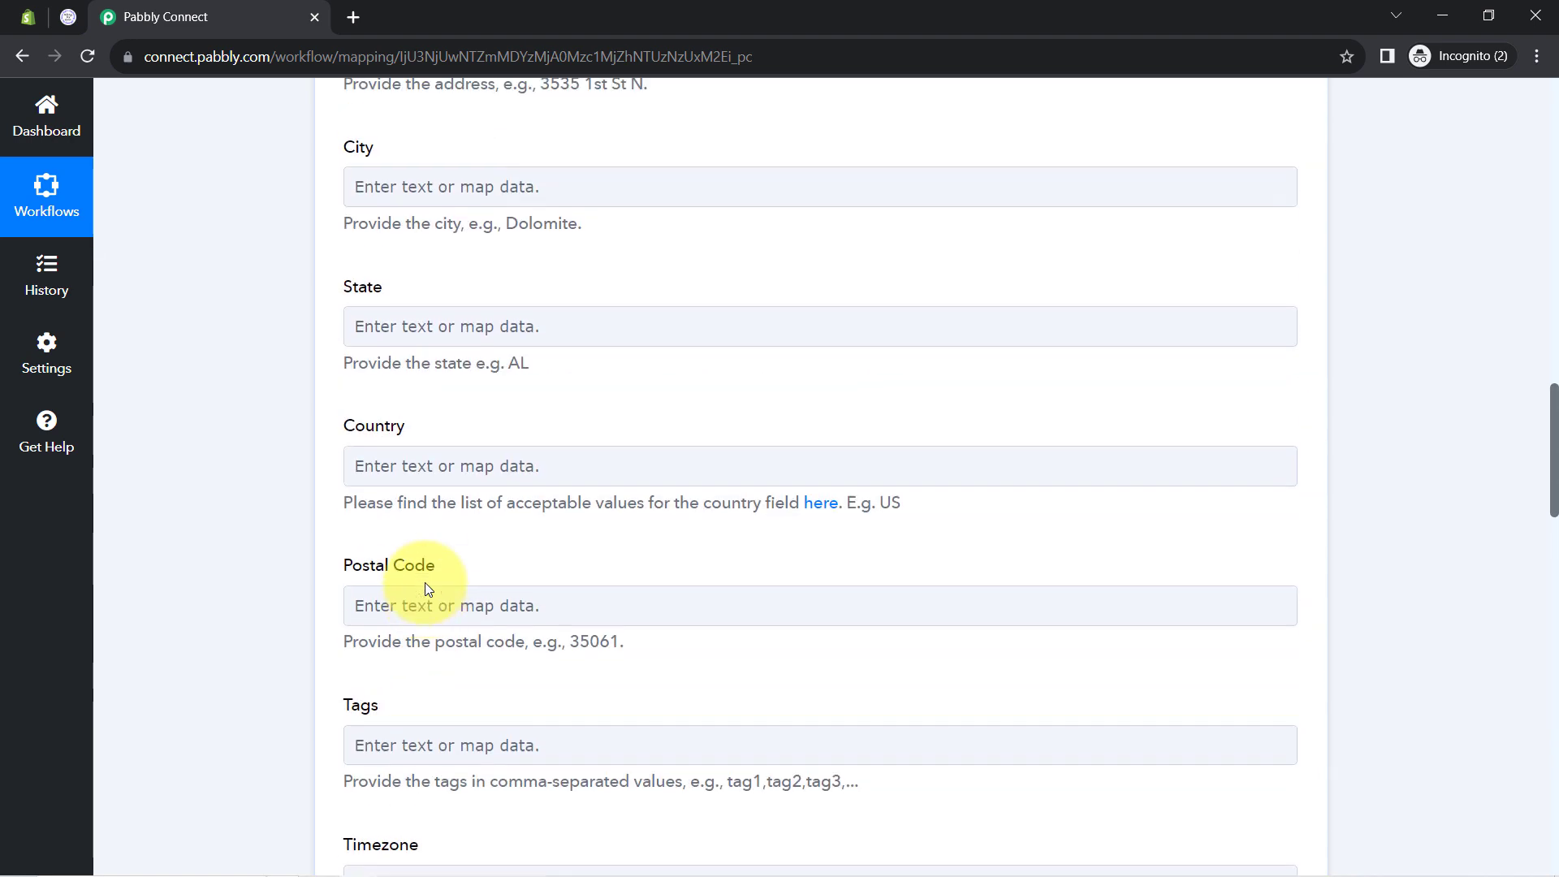
scroll(425, 582, up, 2)
click(479, 526)
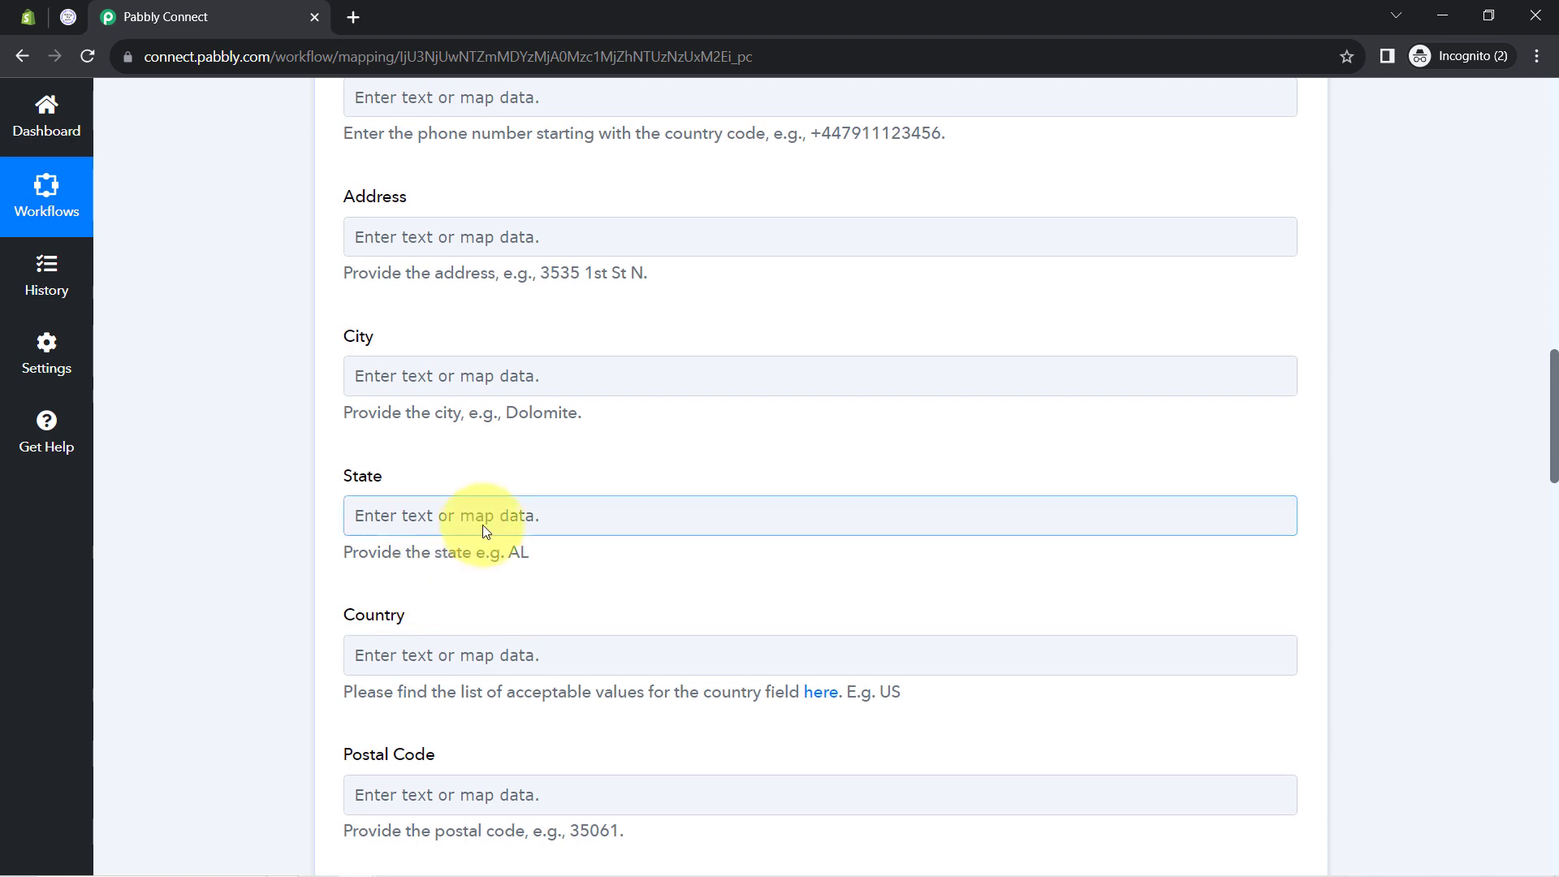
click(437, 463)
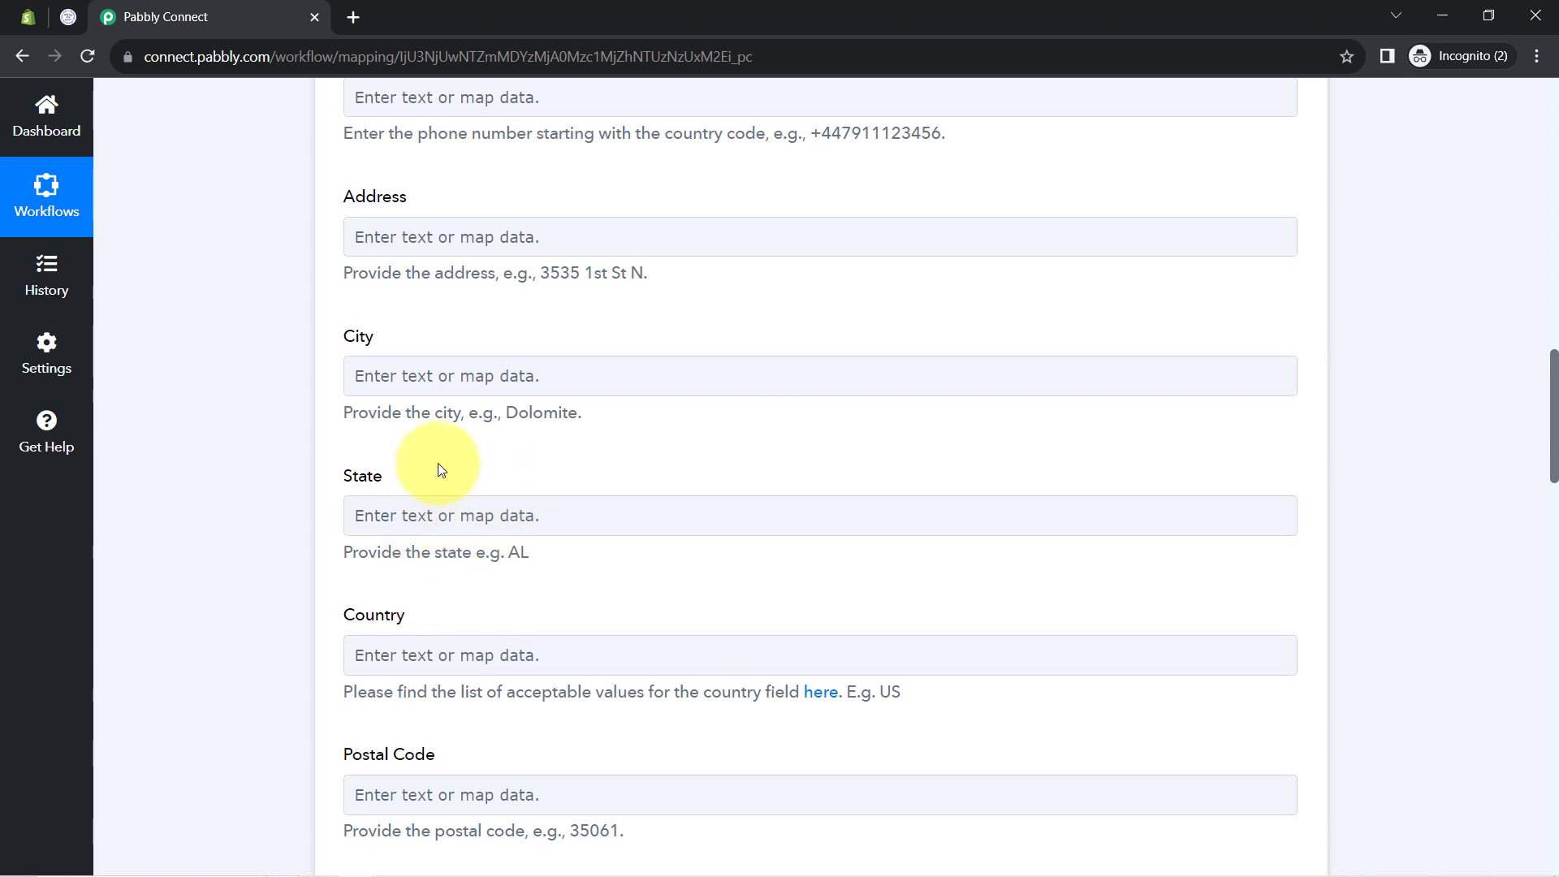
scroll(436, 463, up, 15)
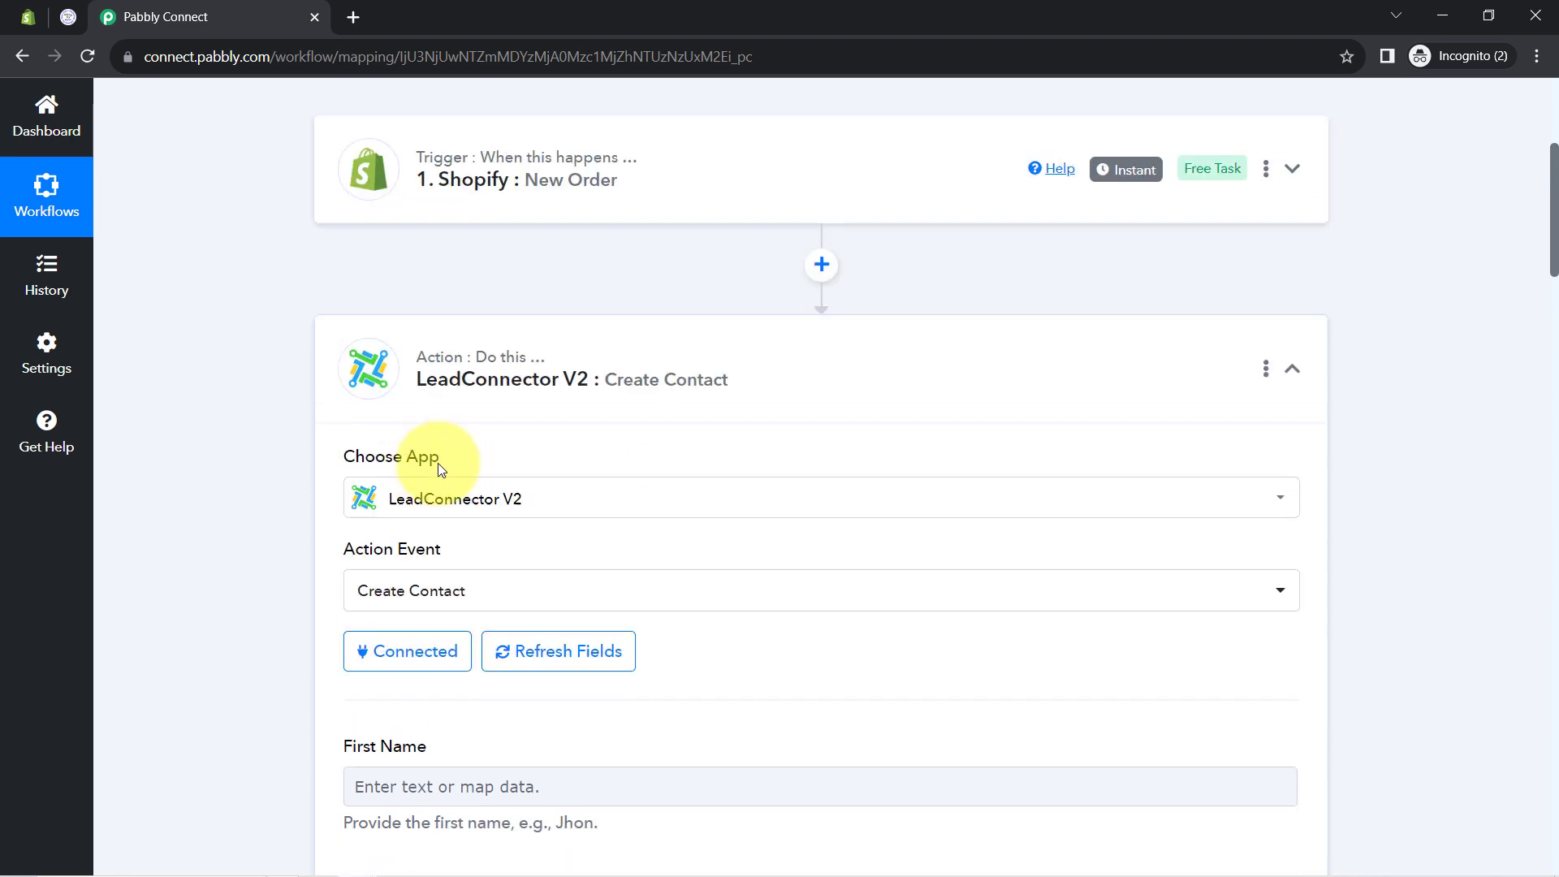
scroll(436, 463, up, 3)
click(475, 422)
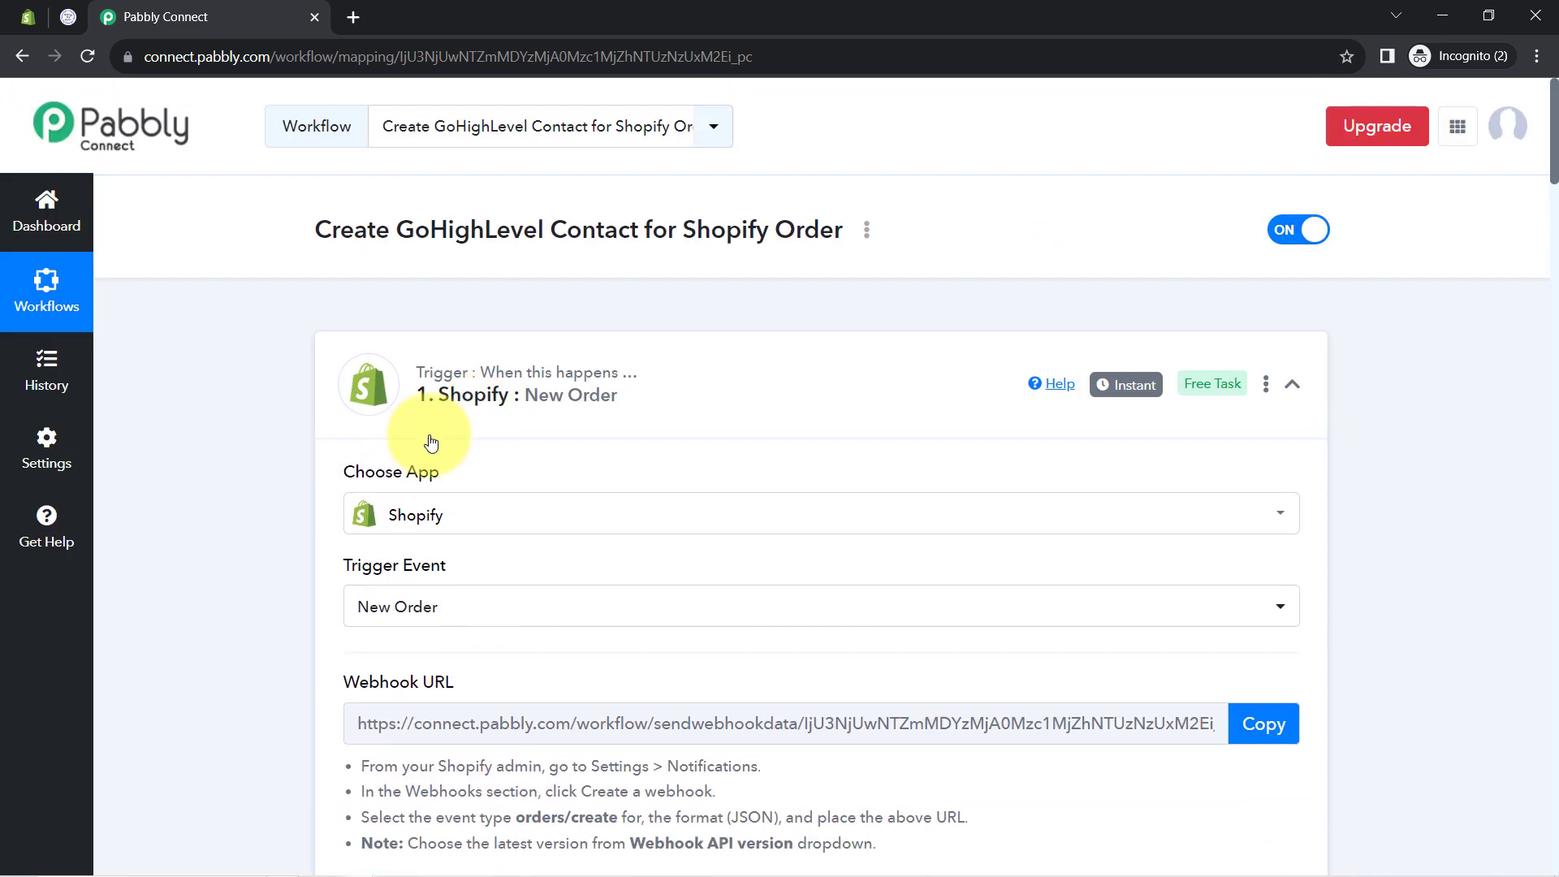
scroll(285, 538, down, 7)
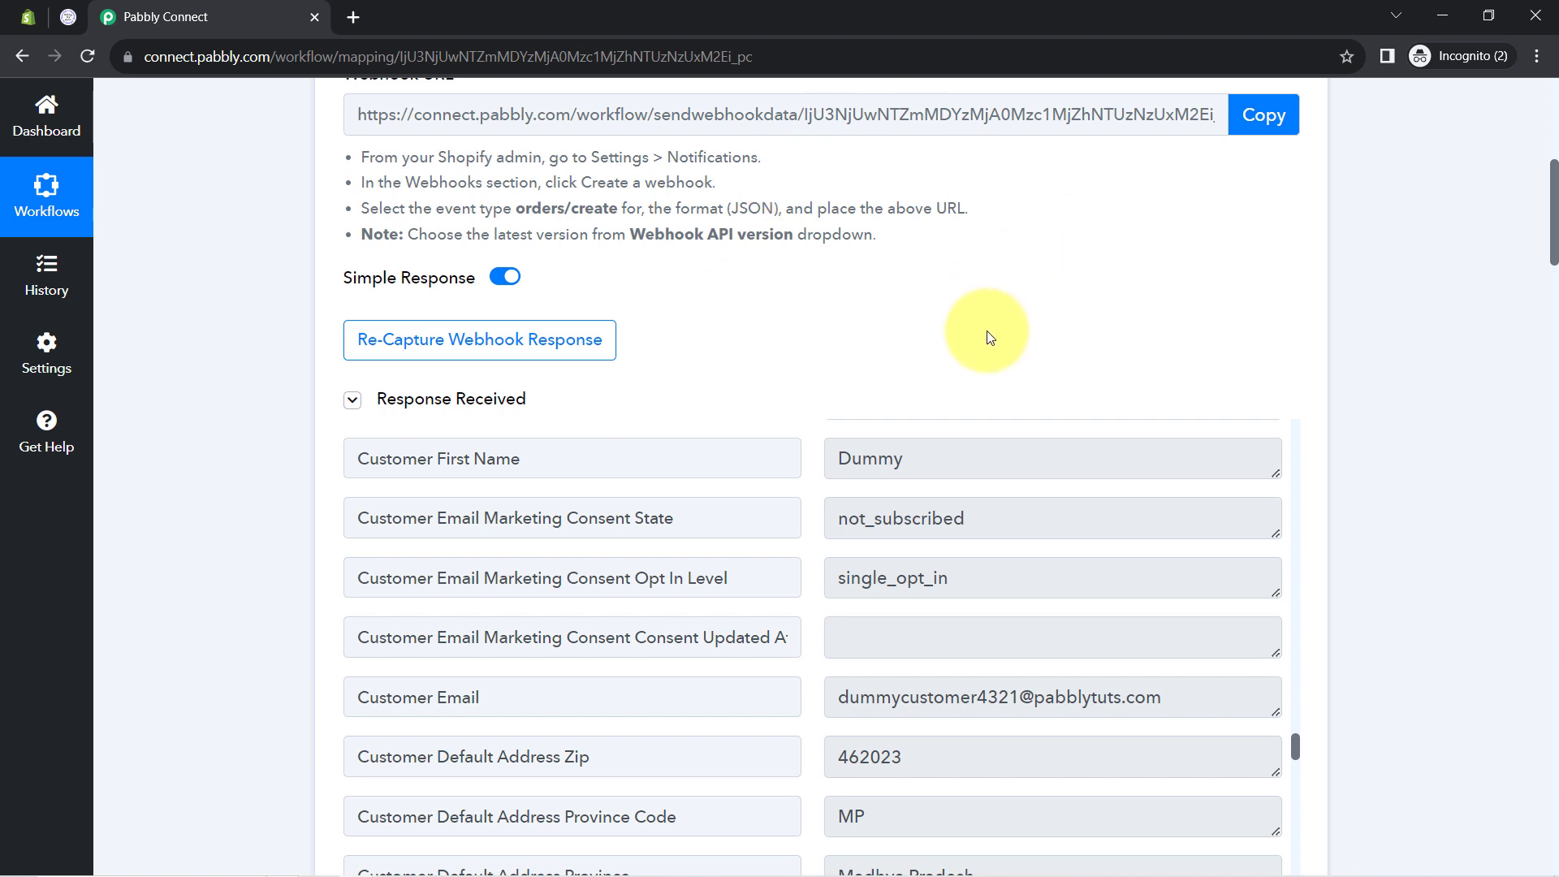
scroll(995, 389, down, 2)
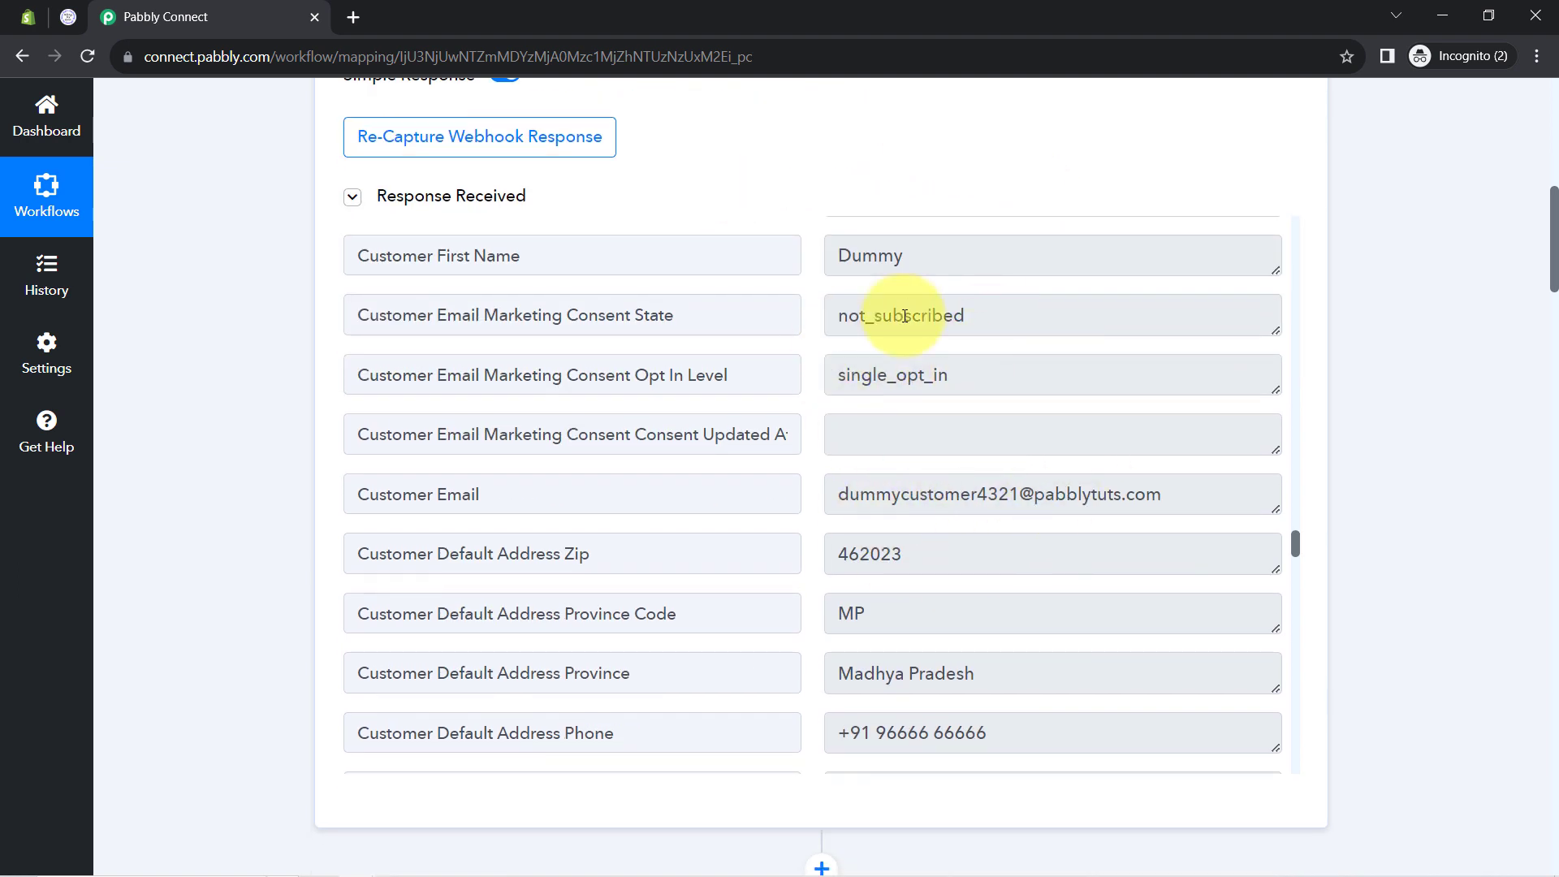
scroll(246, 396, down, 10)
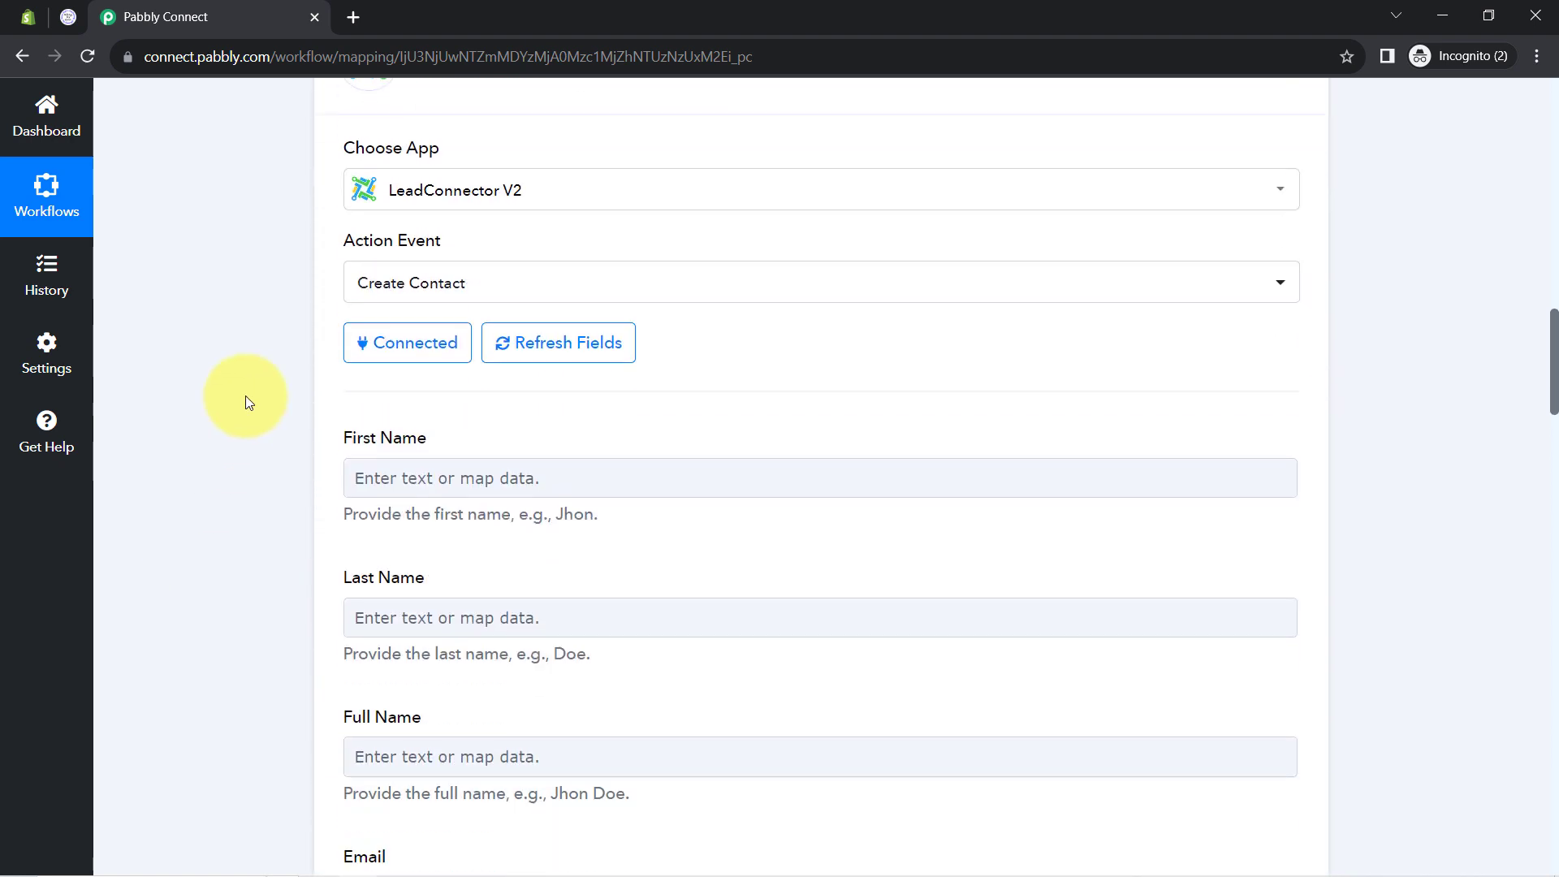
scroll(245, 396, down, 2)
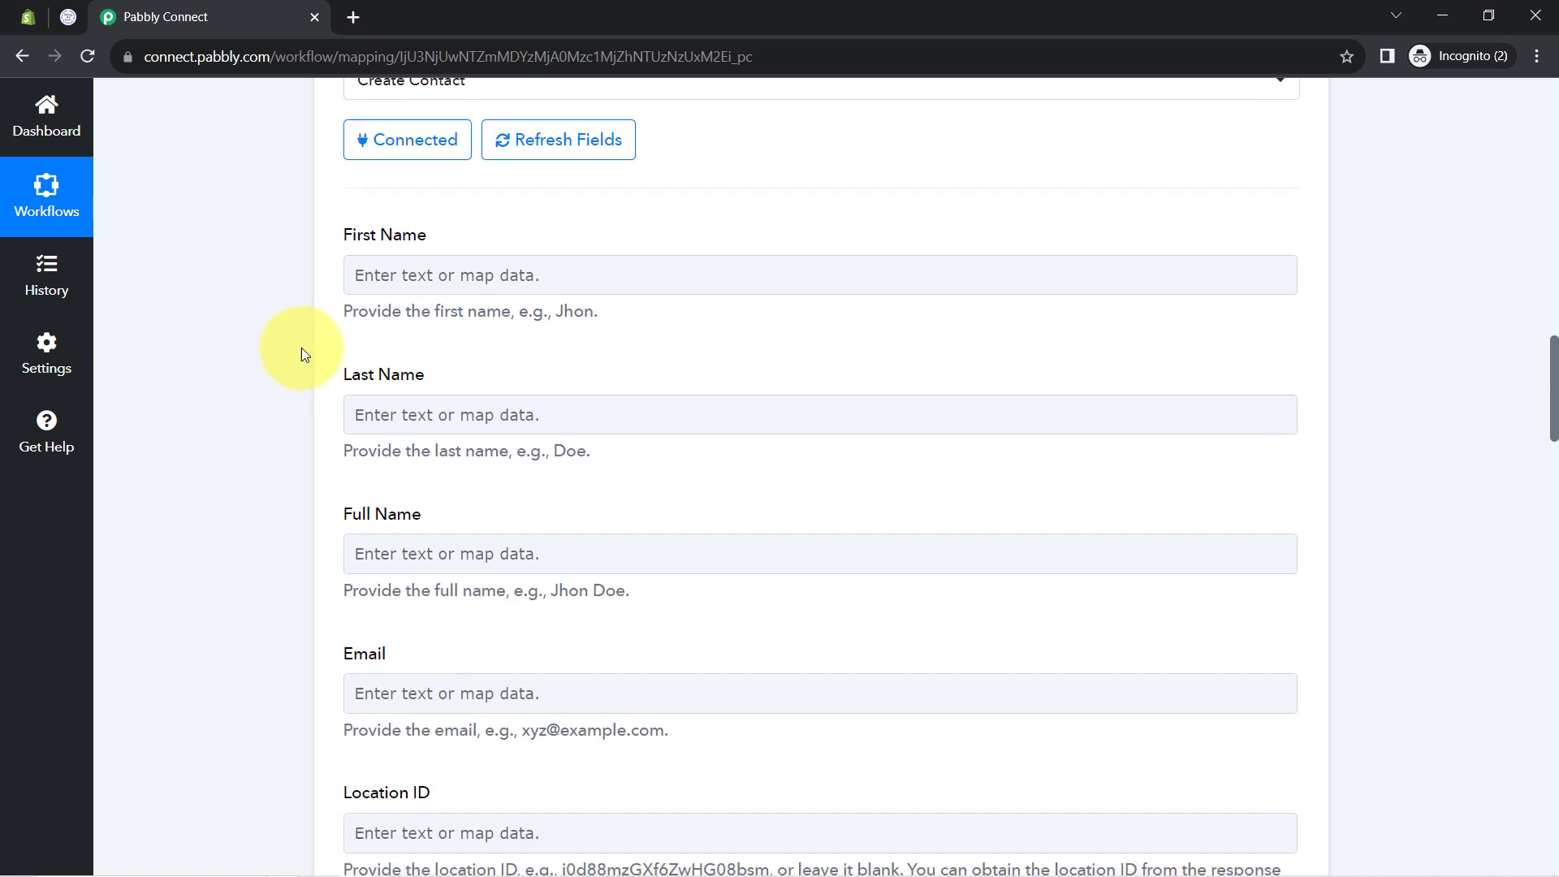
Map the Shopify customer's first name into the contact's First Name field
click(458, 275)
click(360, 275)
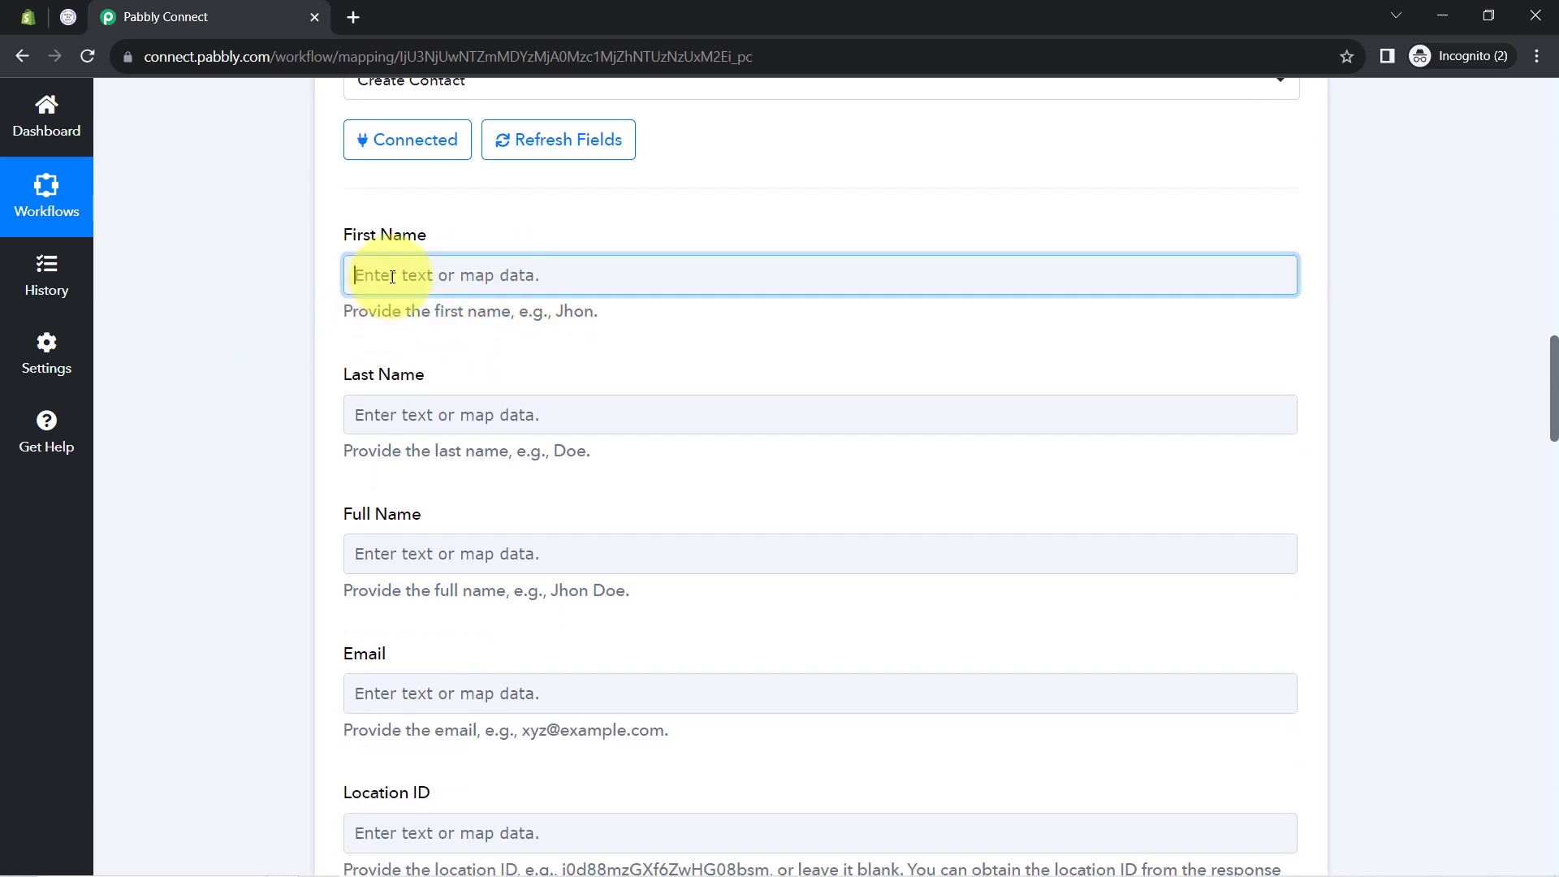
click(503, 447)
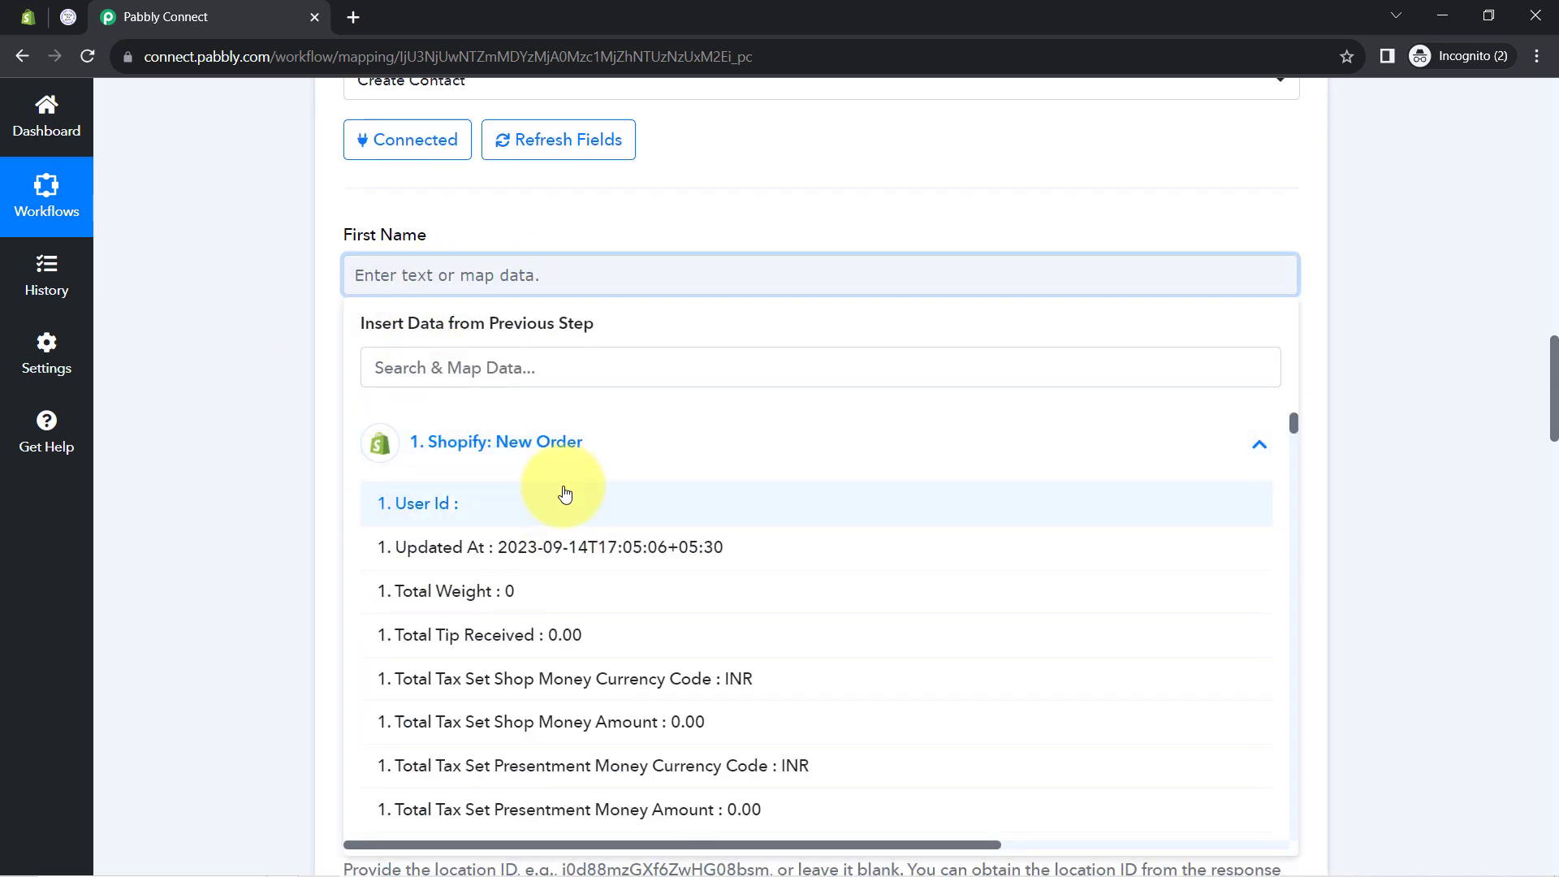
click(412, 365)
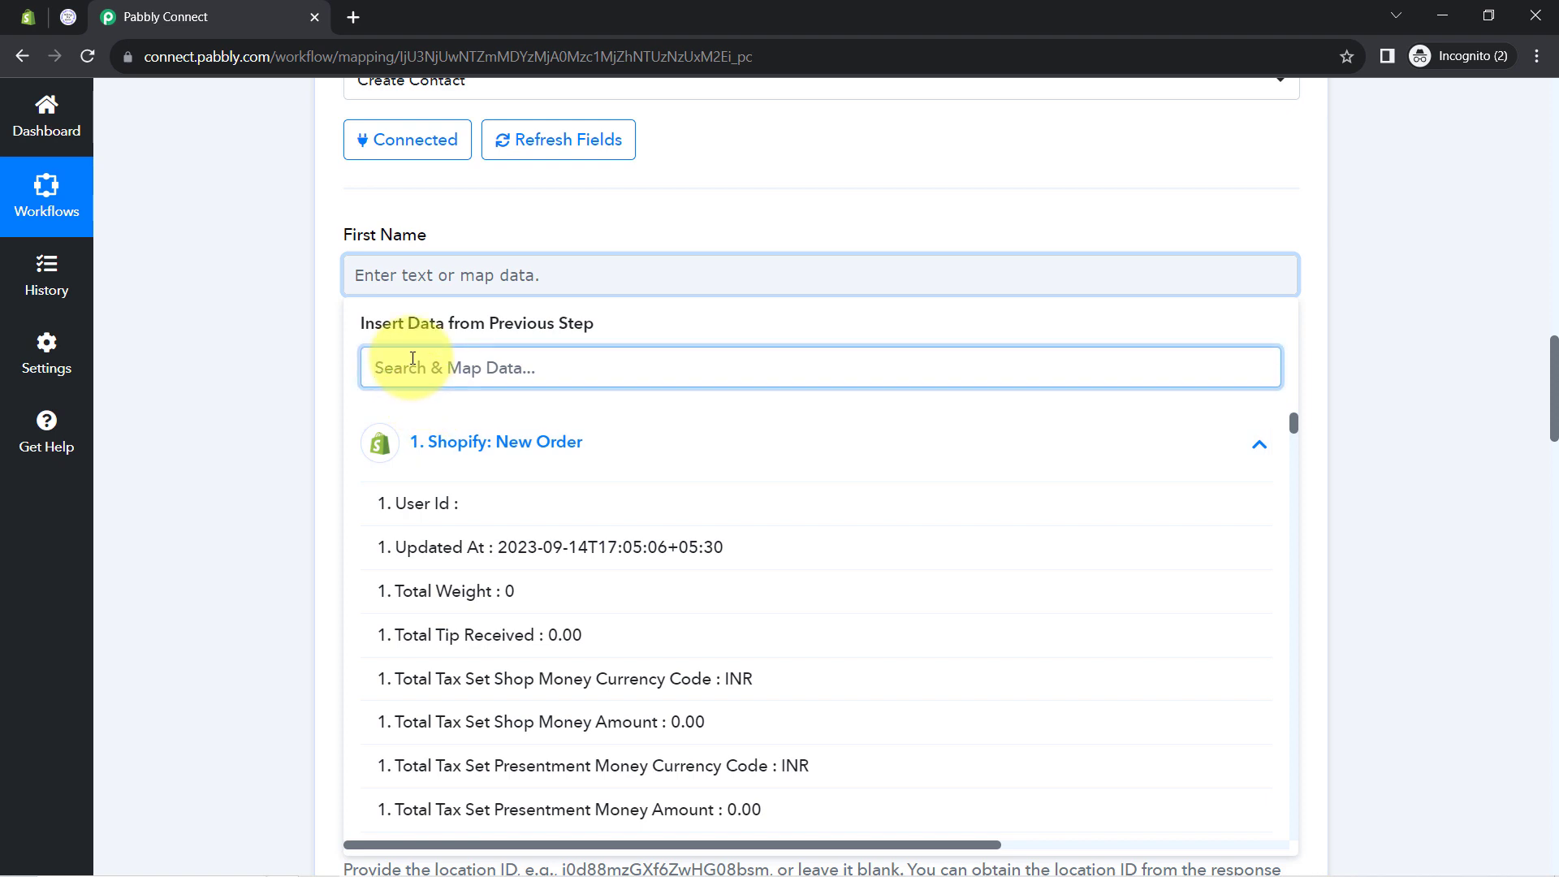
text(dumm)
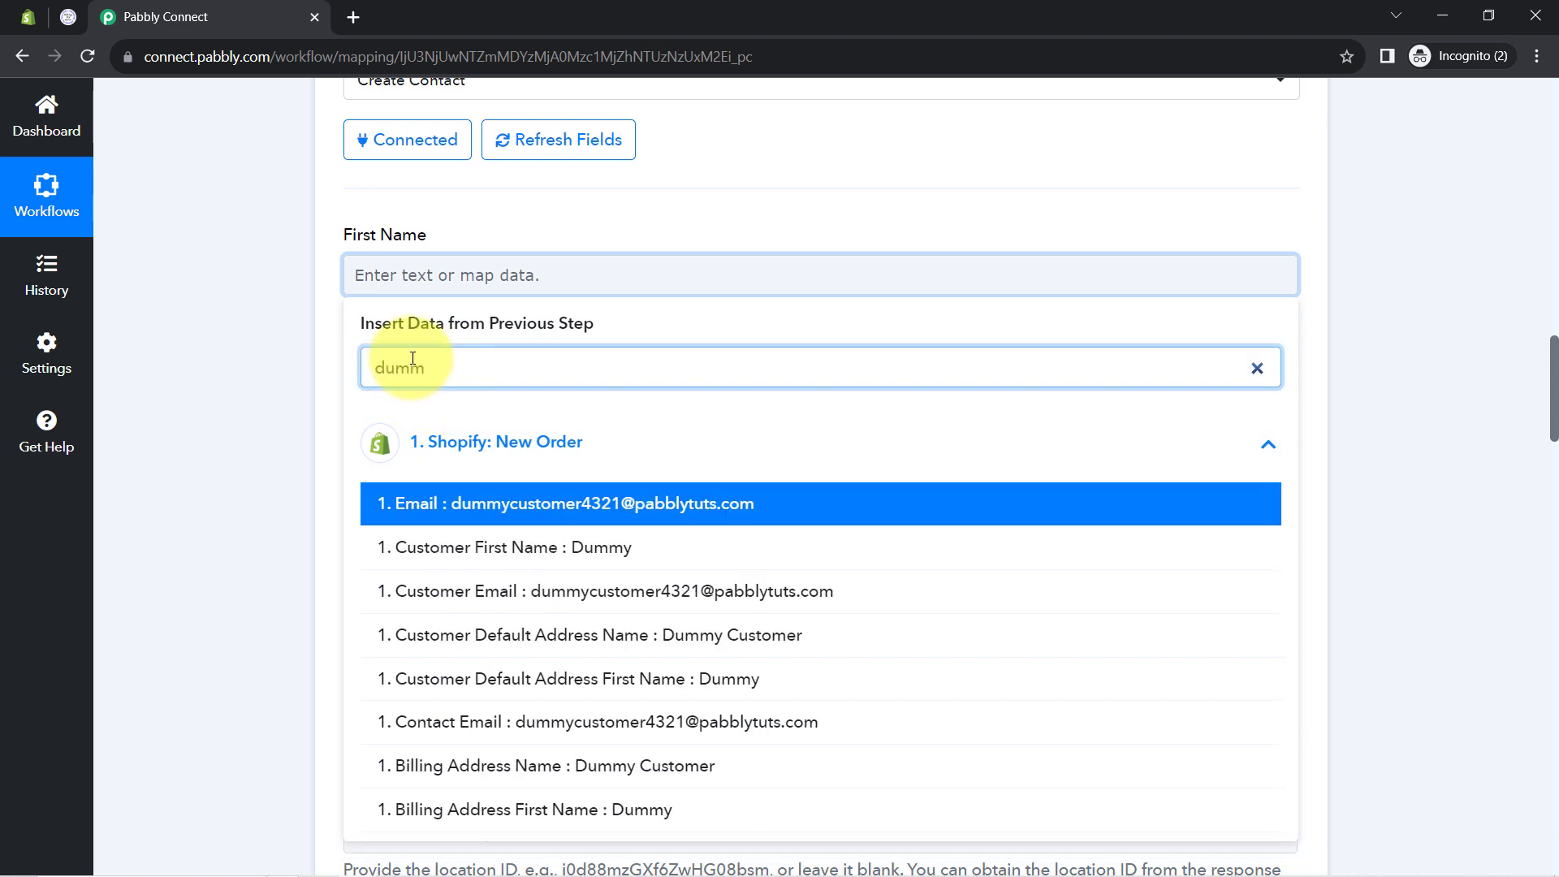
click(386, 544)
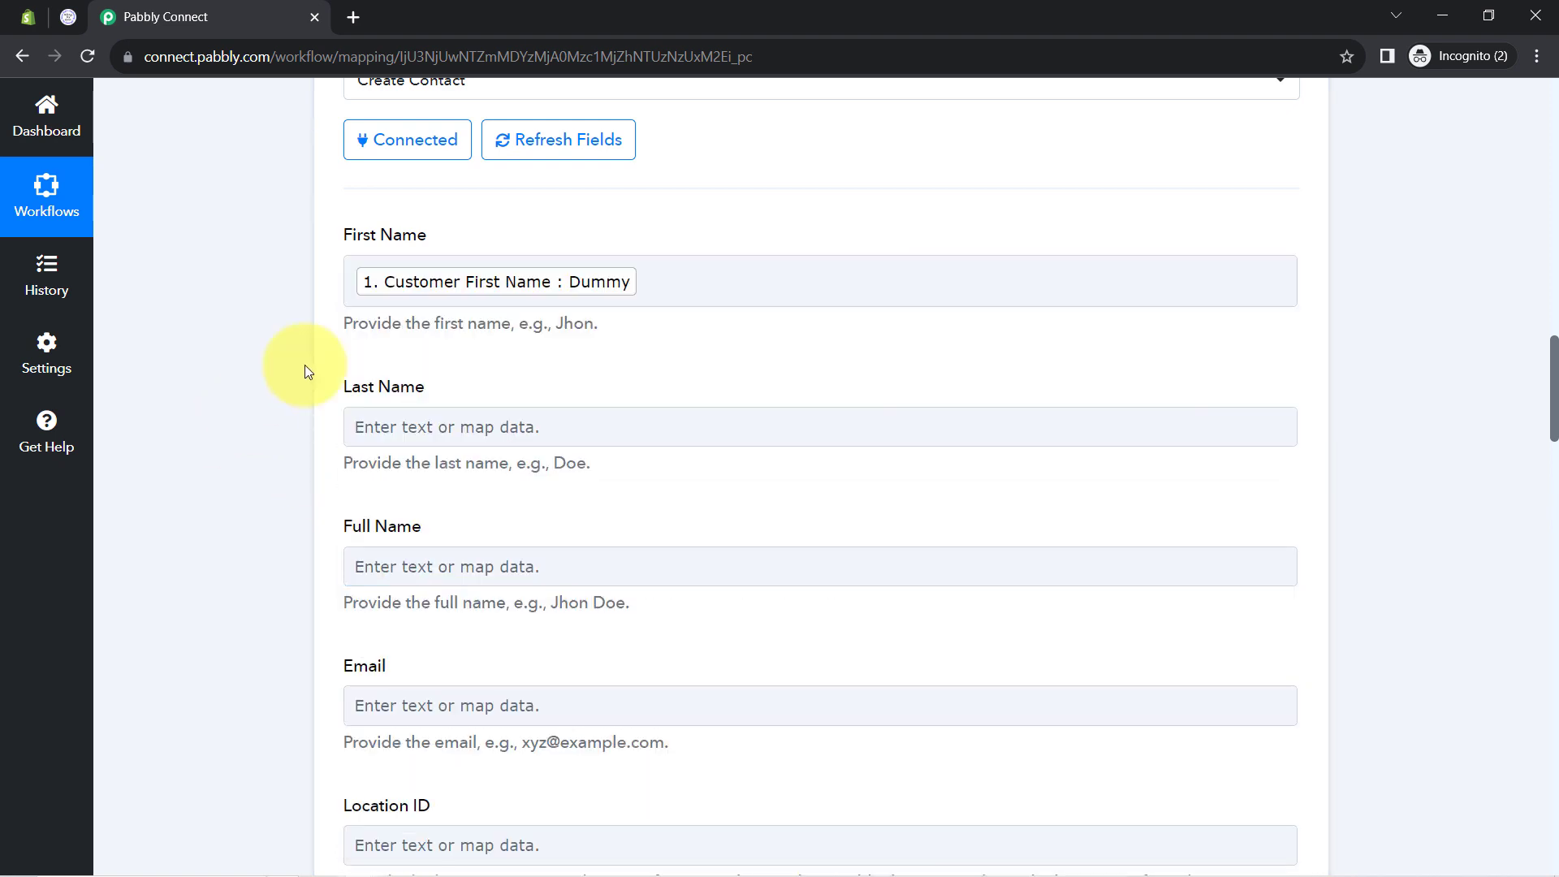
Map Customer Last Name from Shopify: New Order into Last Name
click(364, 426)
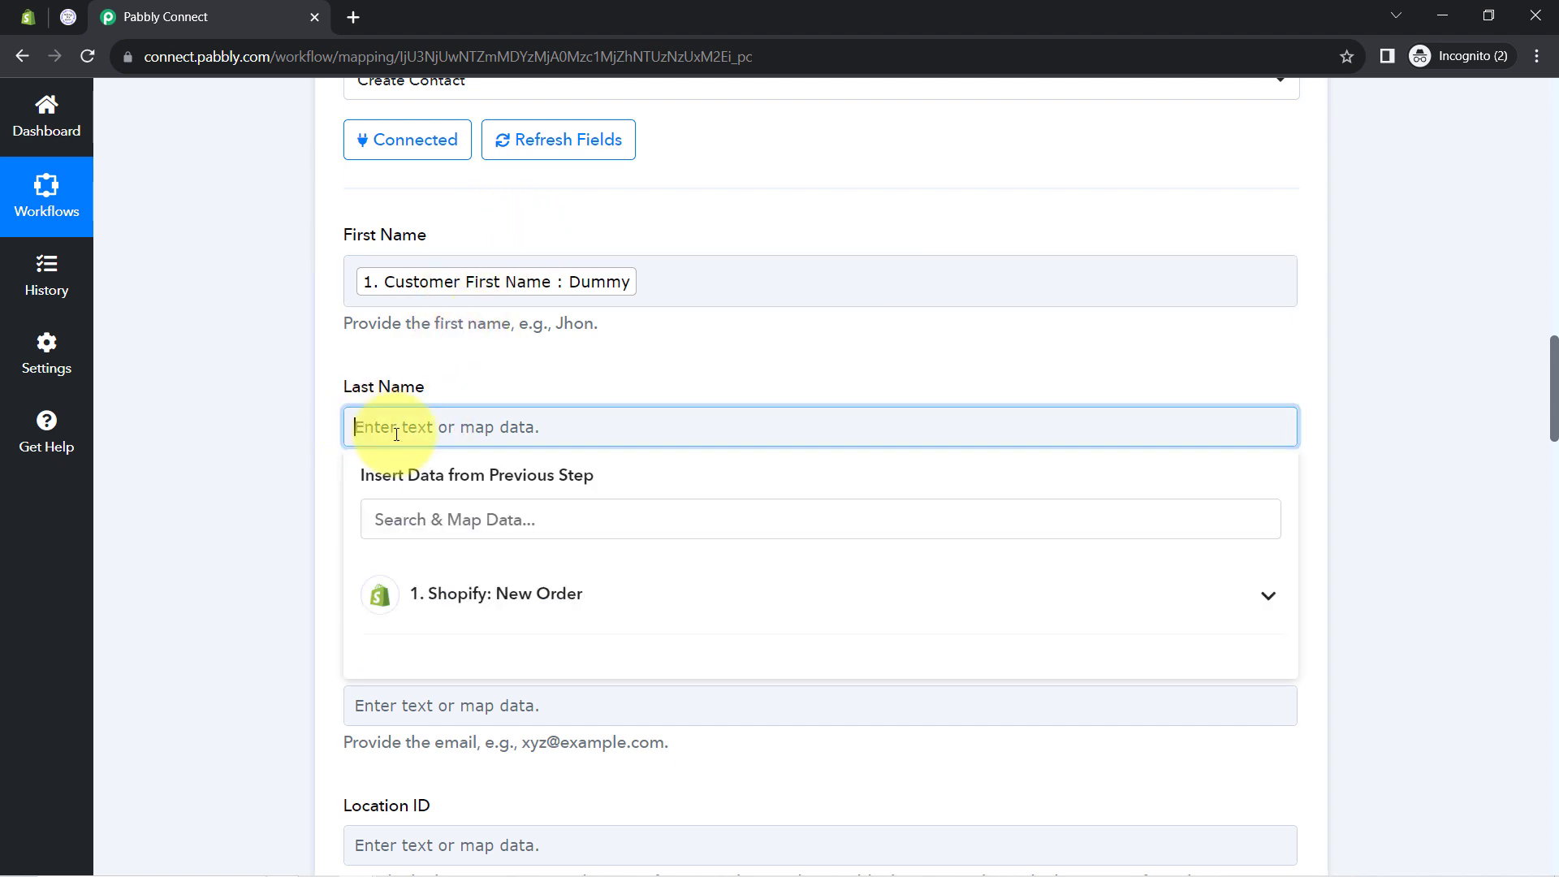
click(395, 518)
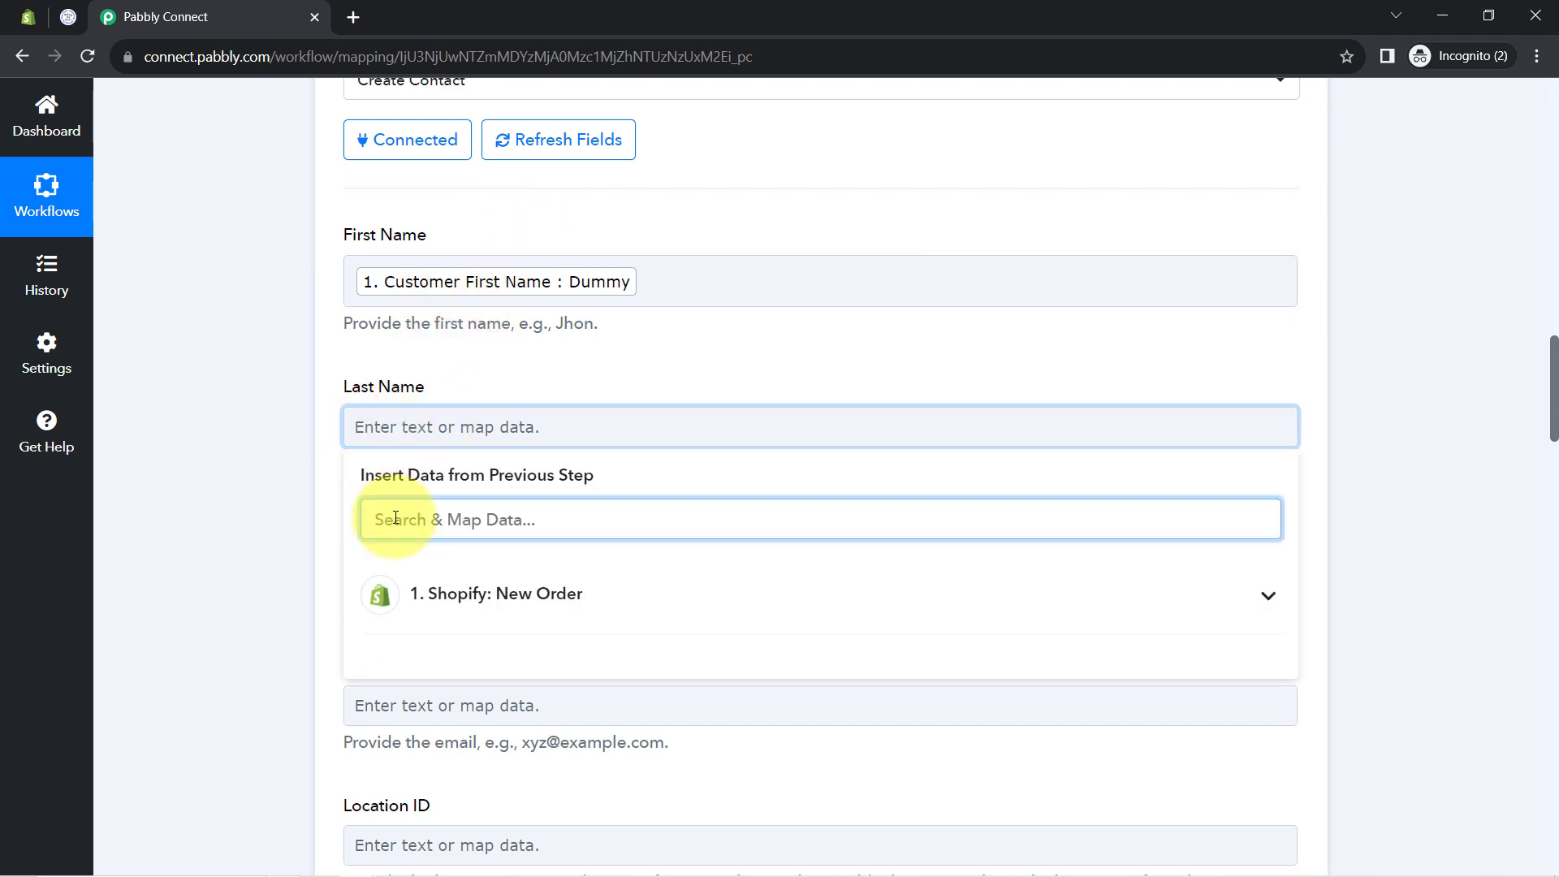
text(cu)
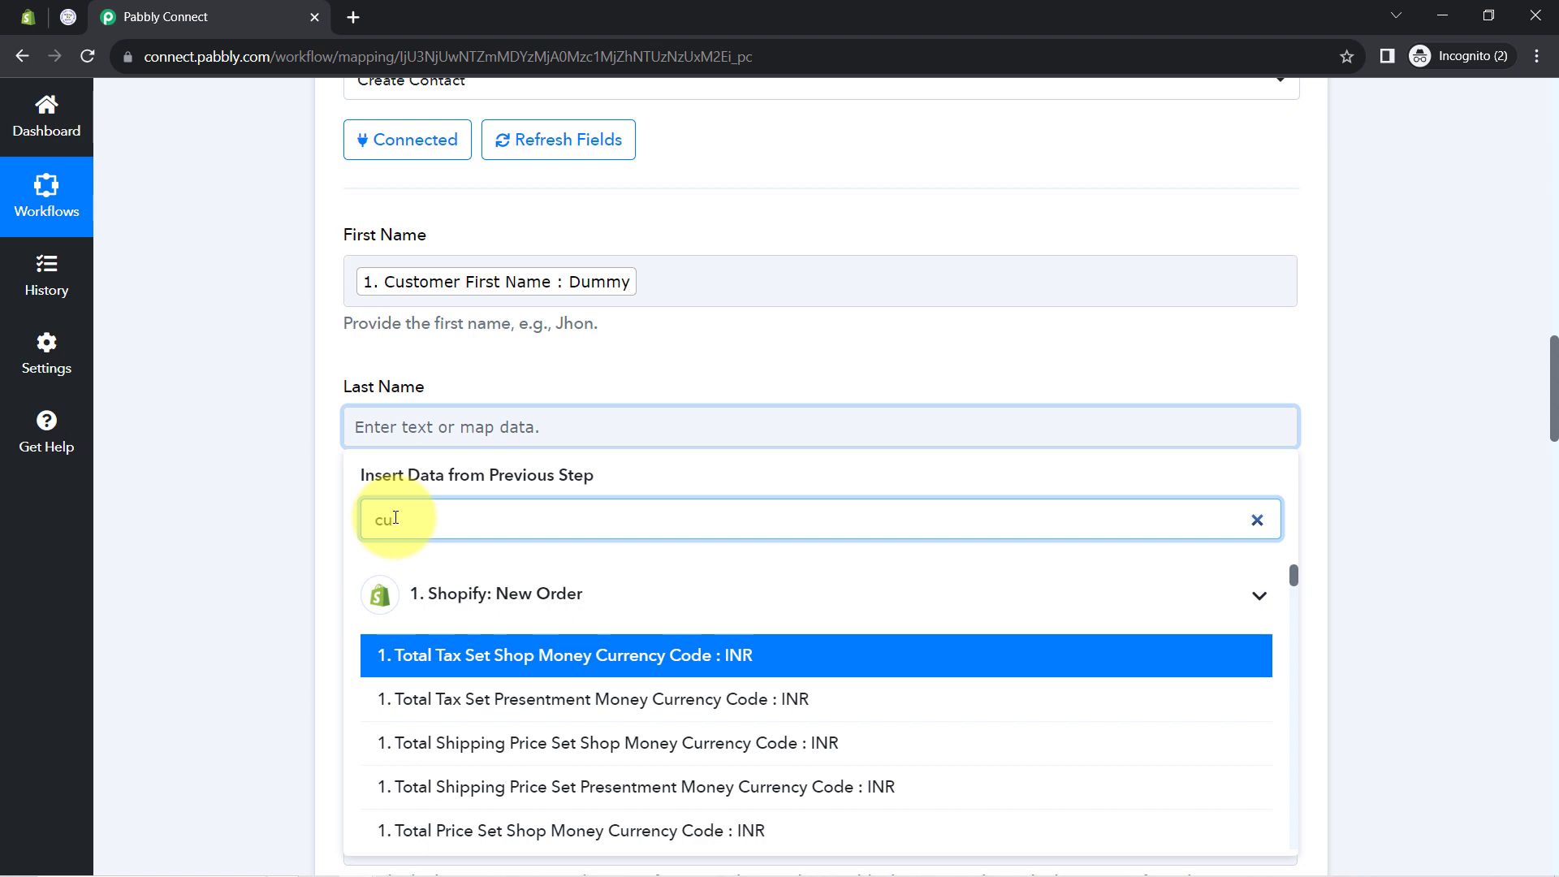
text(st)
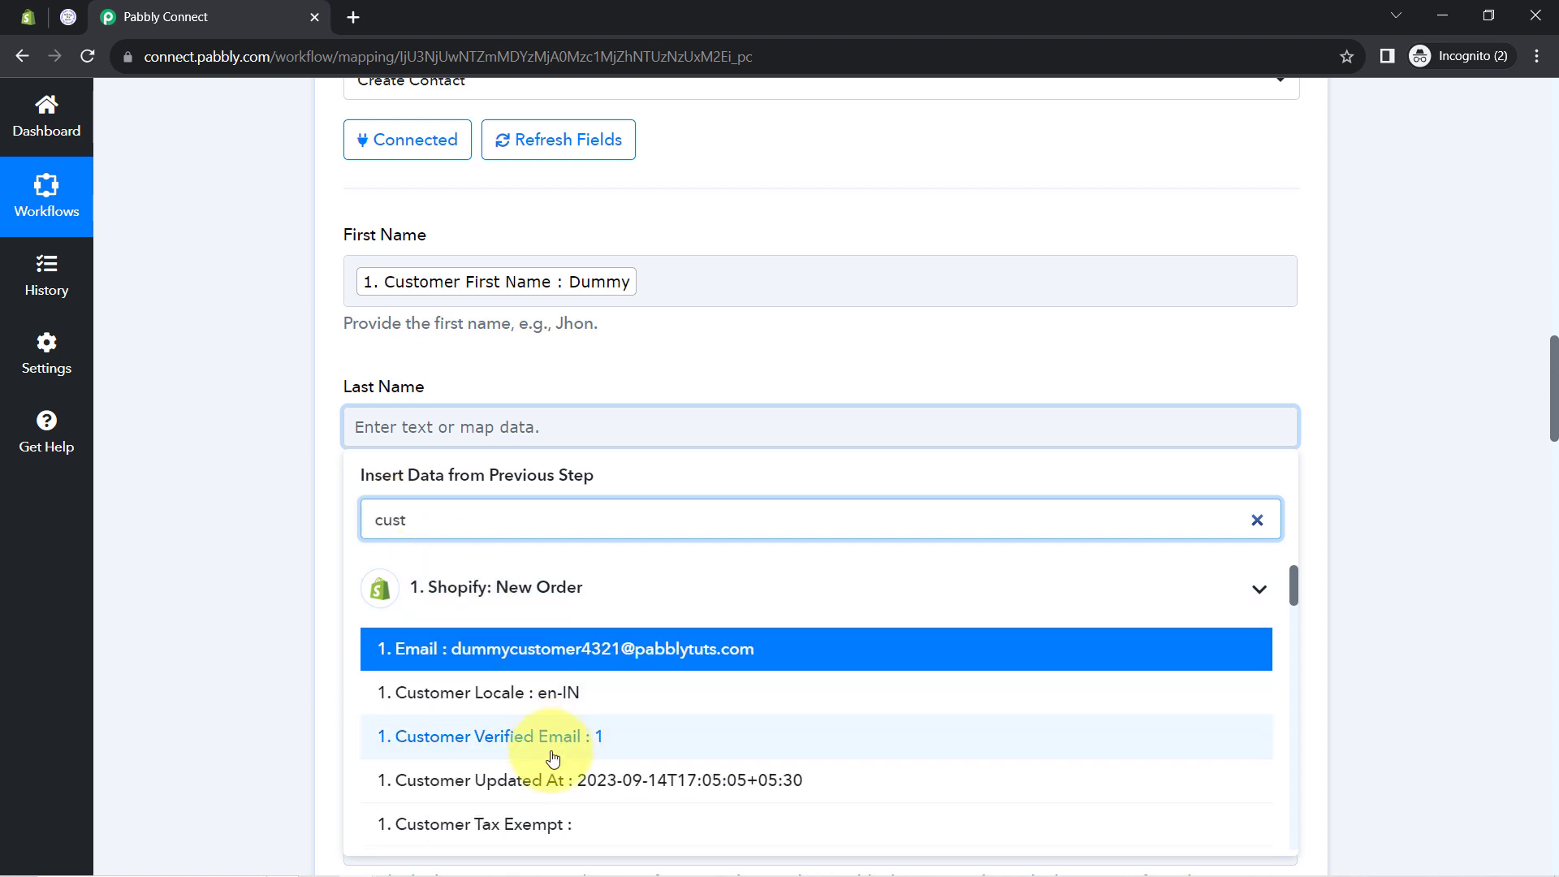
scroll(574, 753, down, 6)
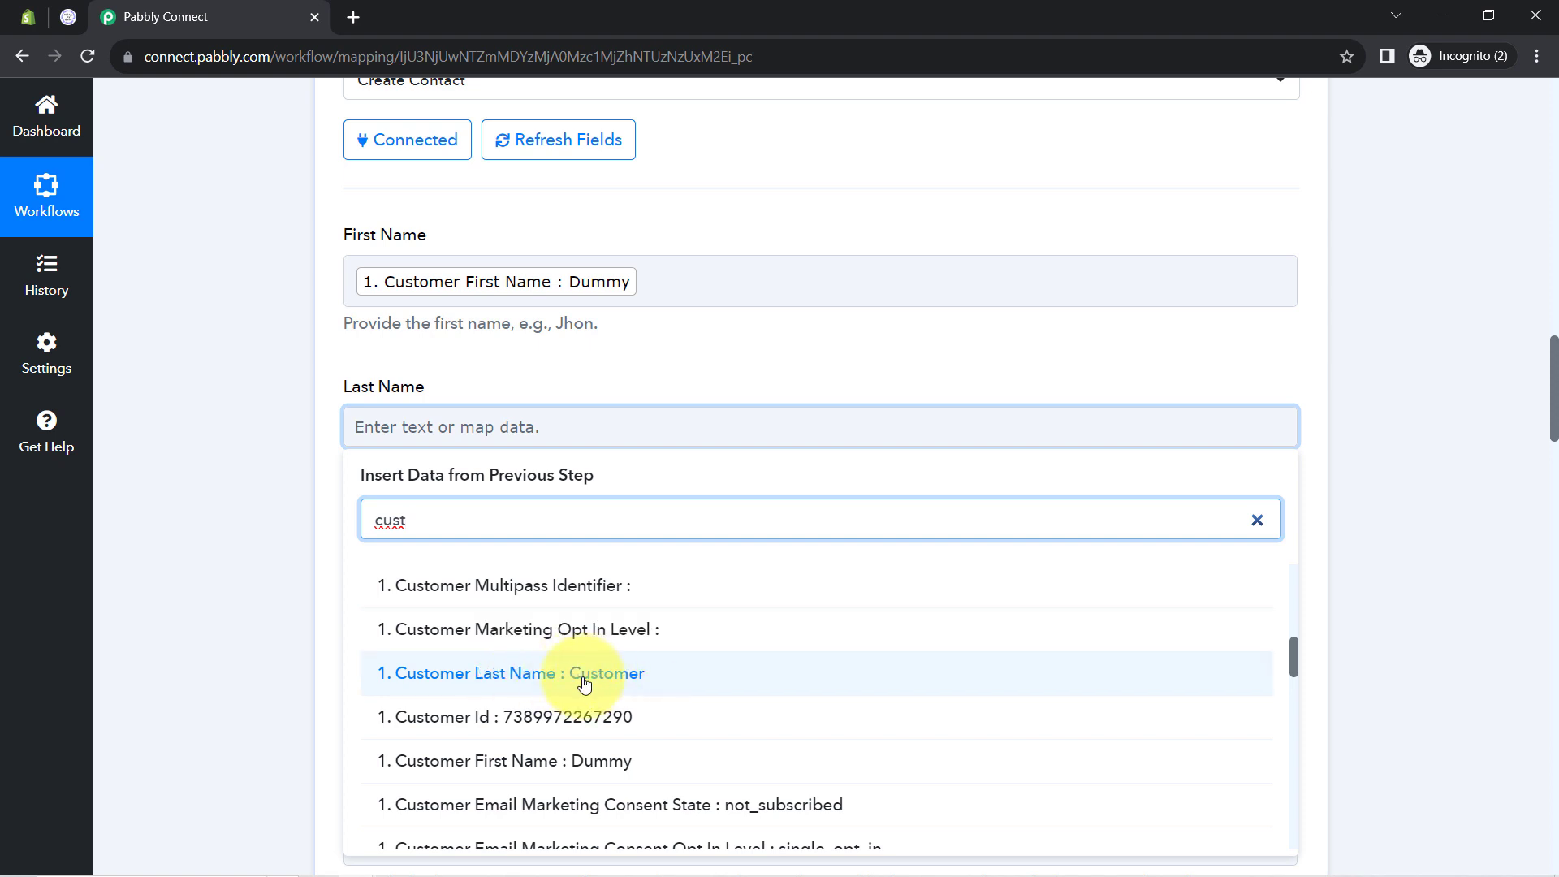
click(584, 680)
click(300, 554)
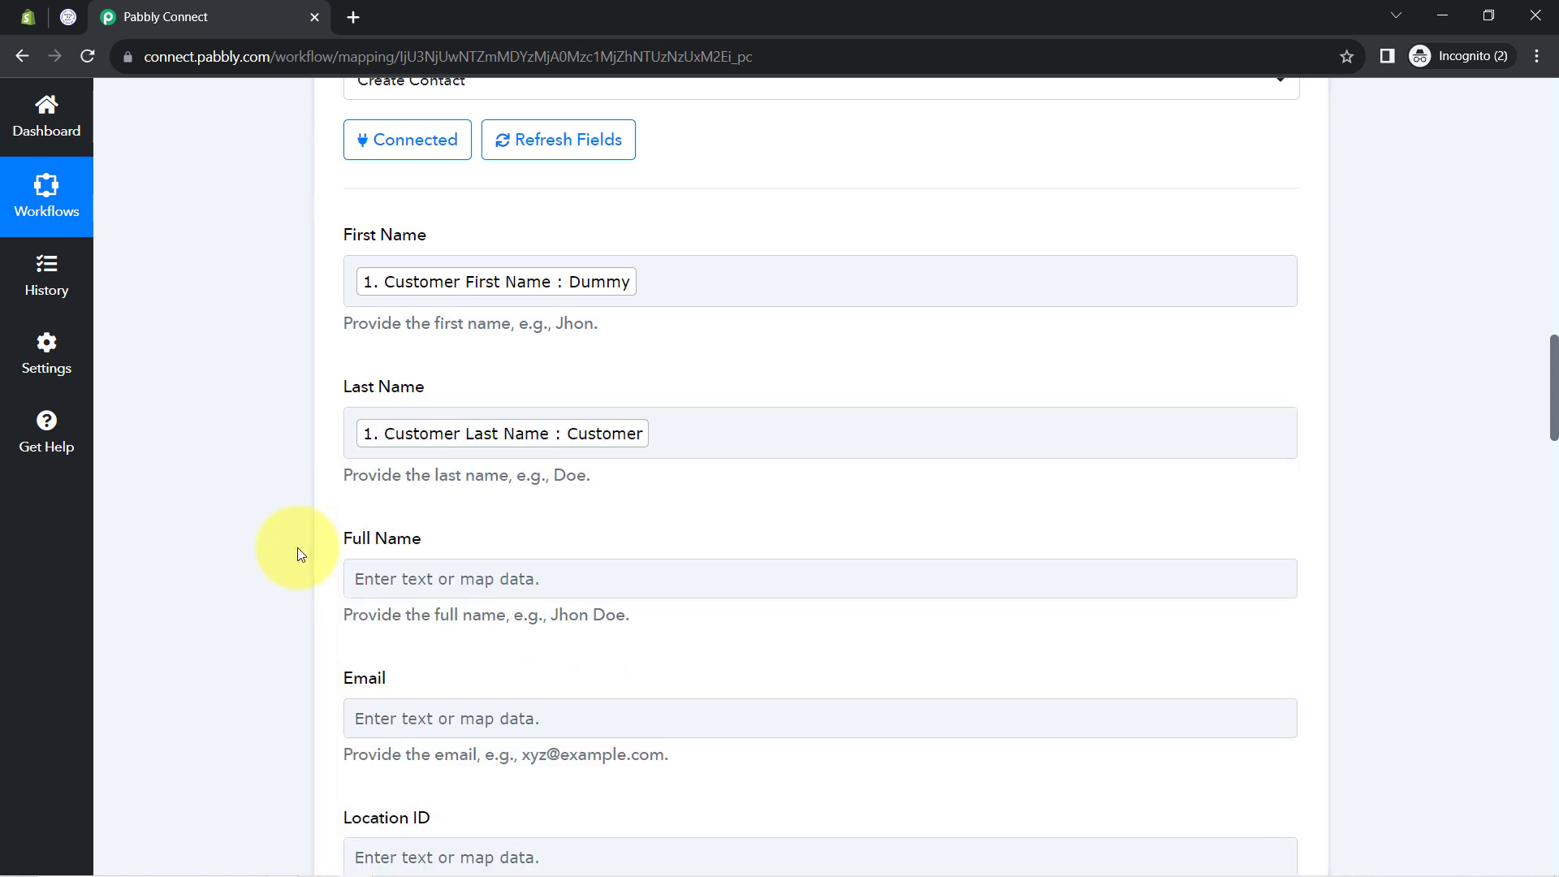
scroll(284, 476, down, 3)
Fill Full Name with Customer First Name followed by Customer Last Name
click(403, 389)
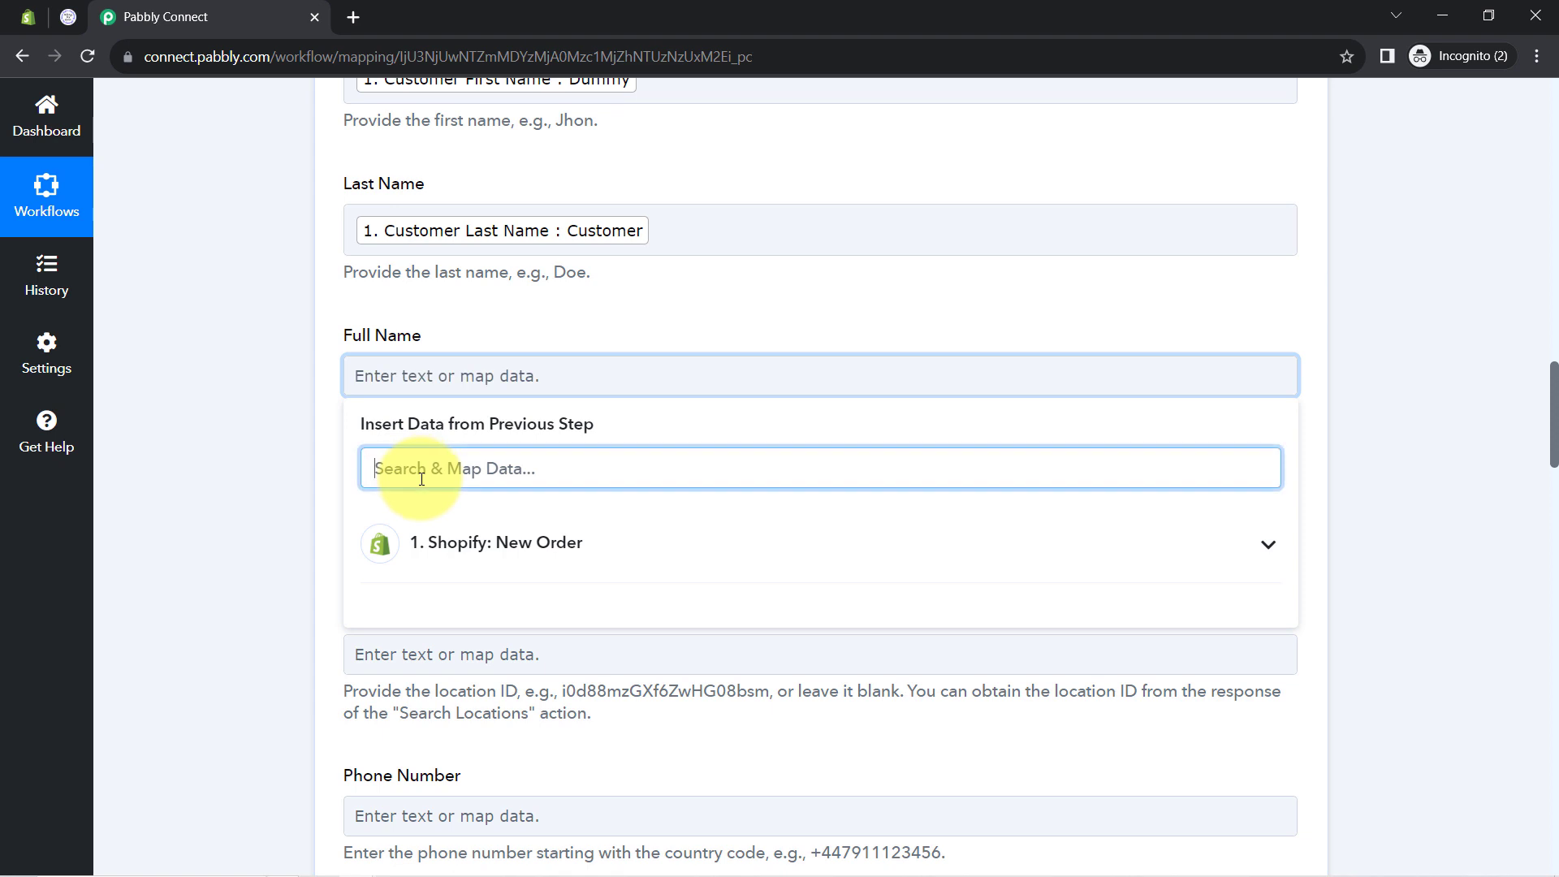
text(dummy)
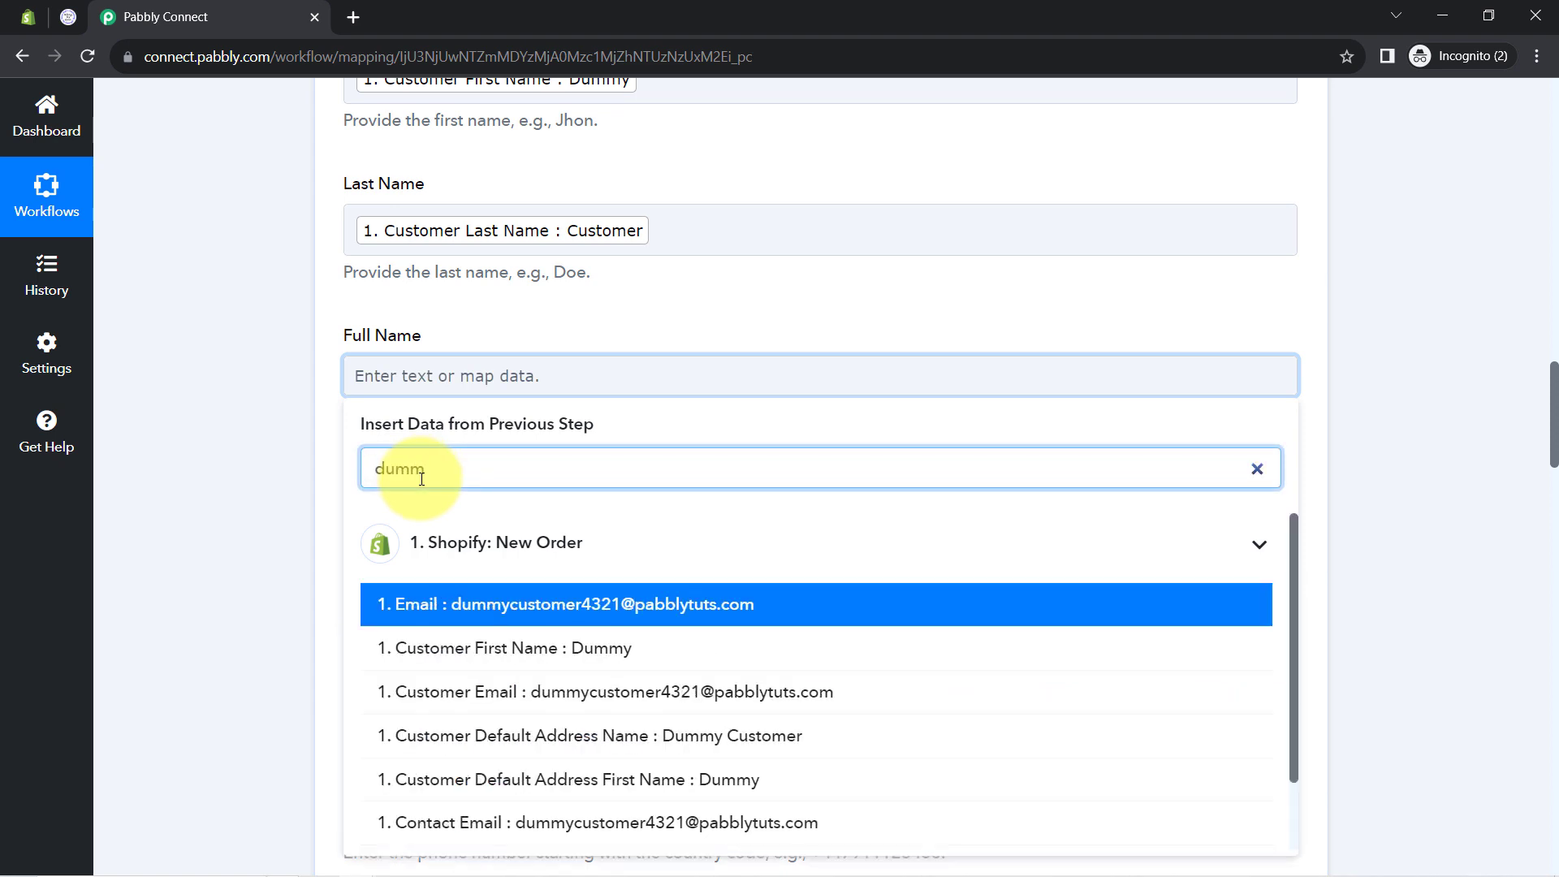
click(460, 654)
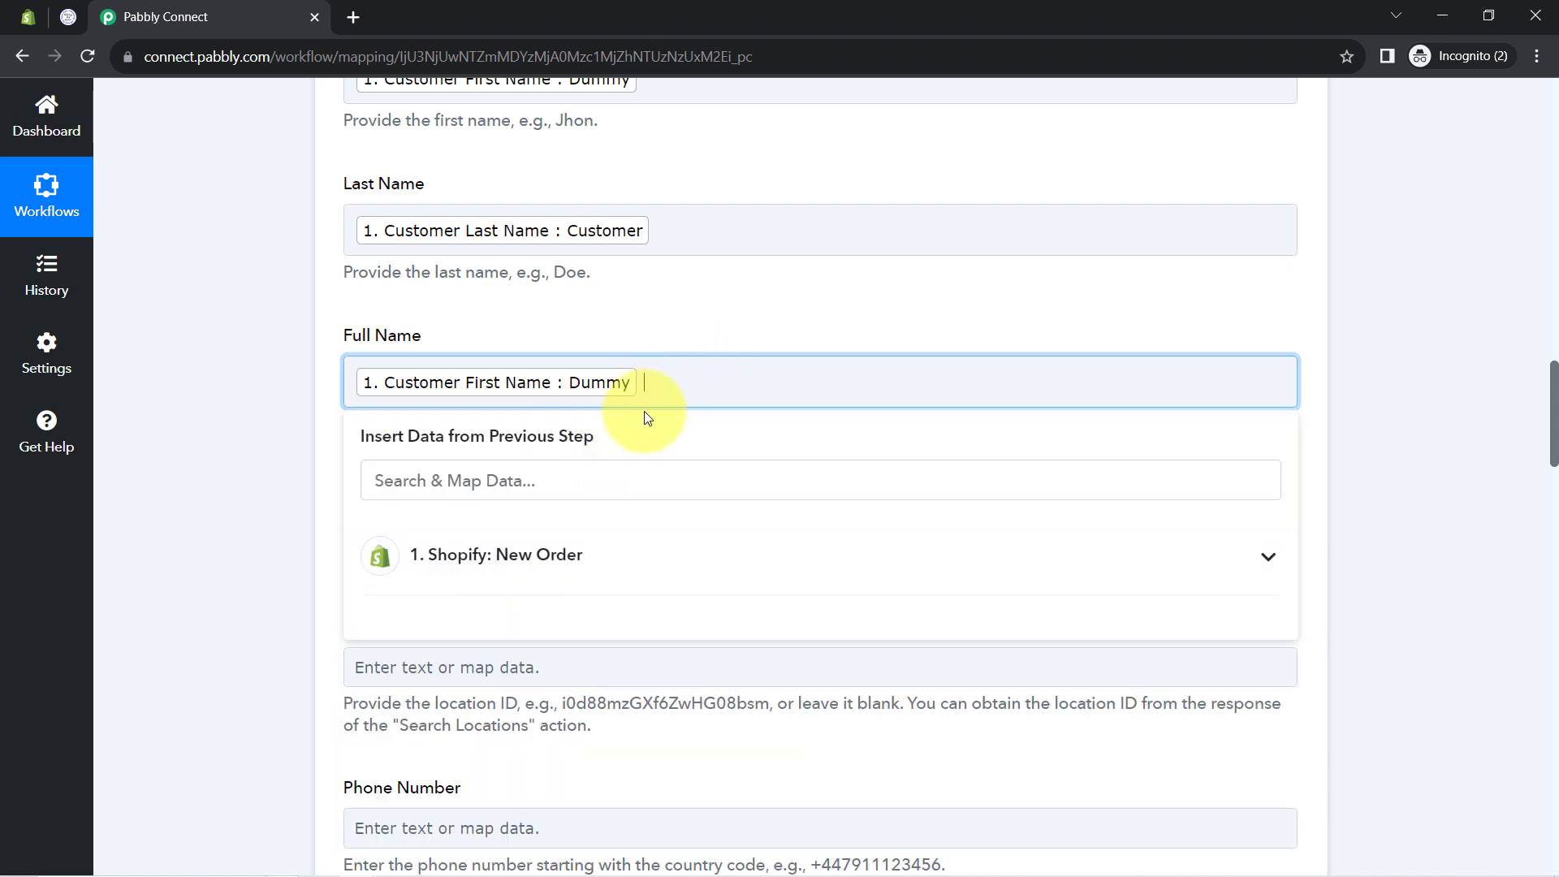
click(563, 492)
text(c)
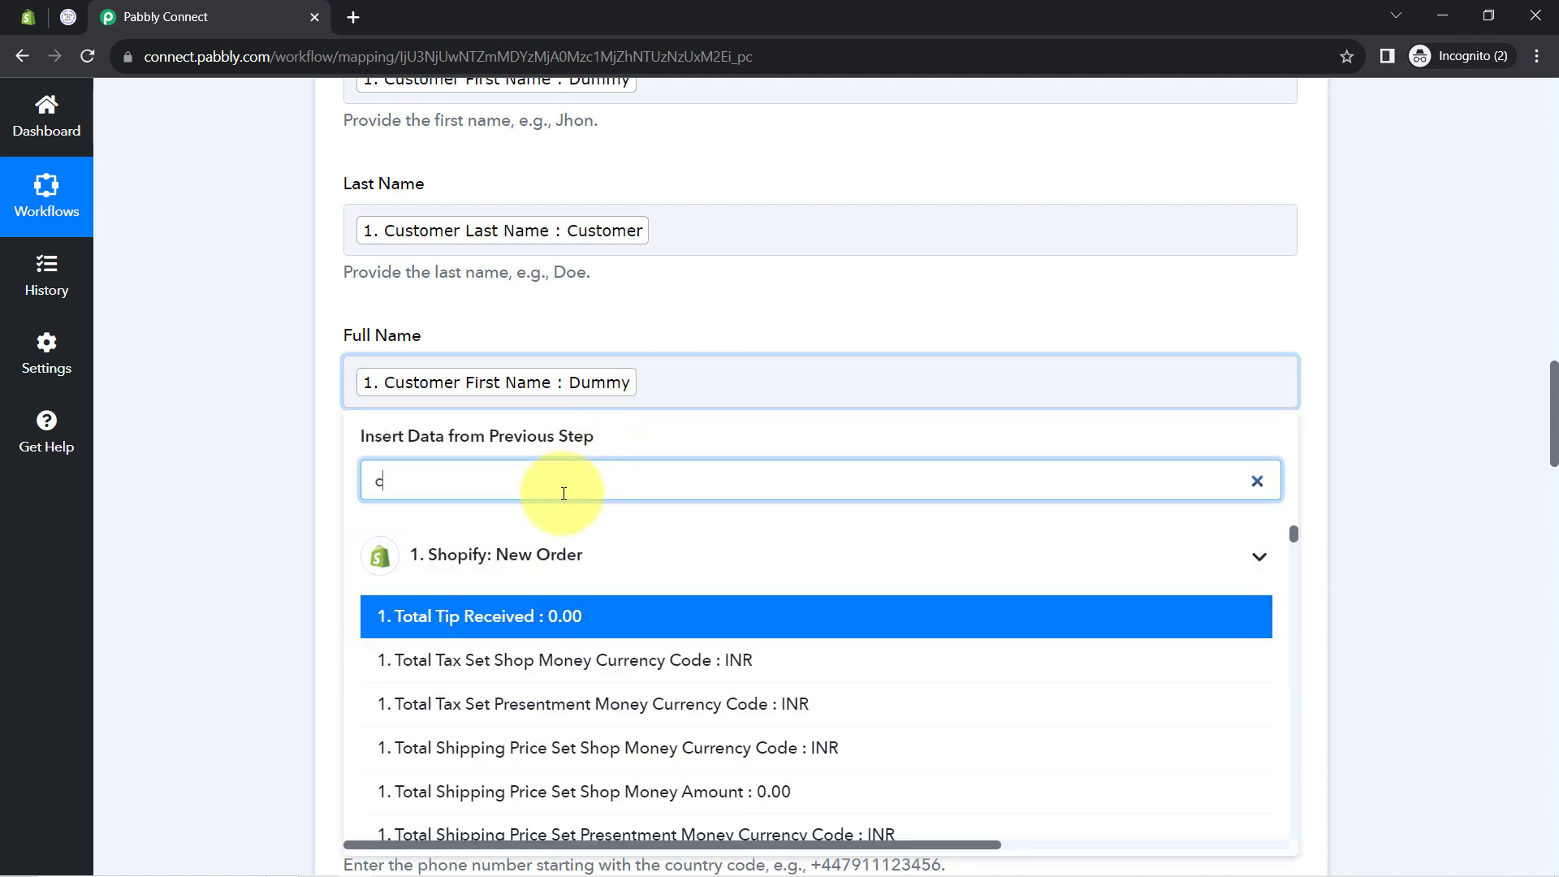
text(ust)
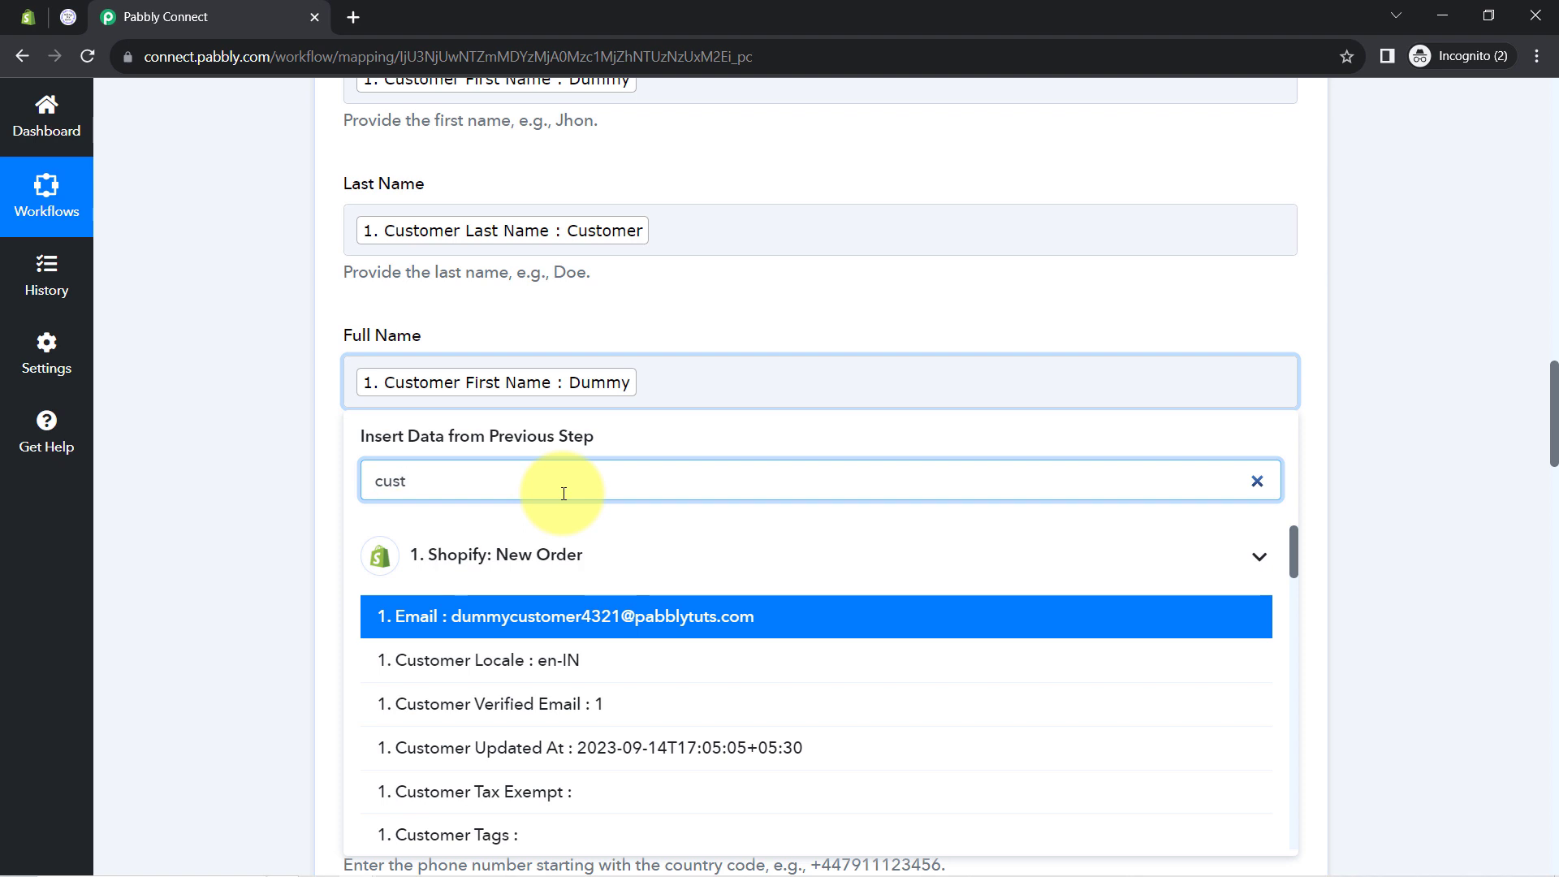
text(i)
key(BackSpace)
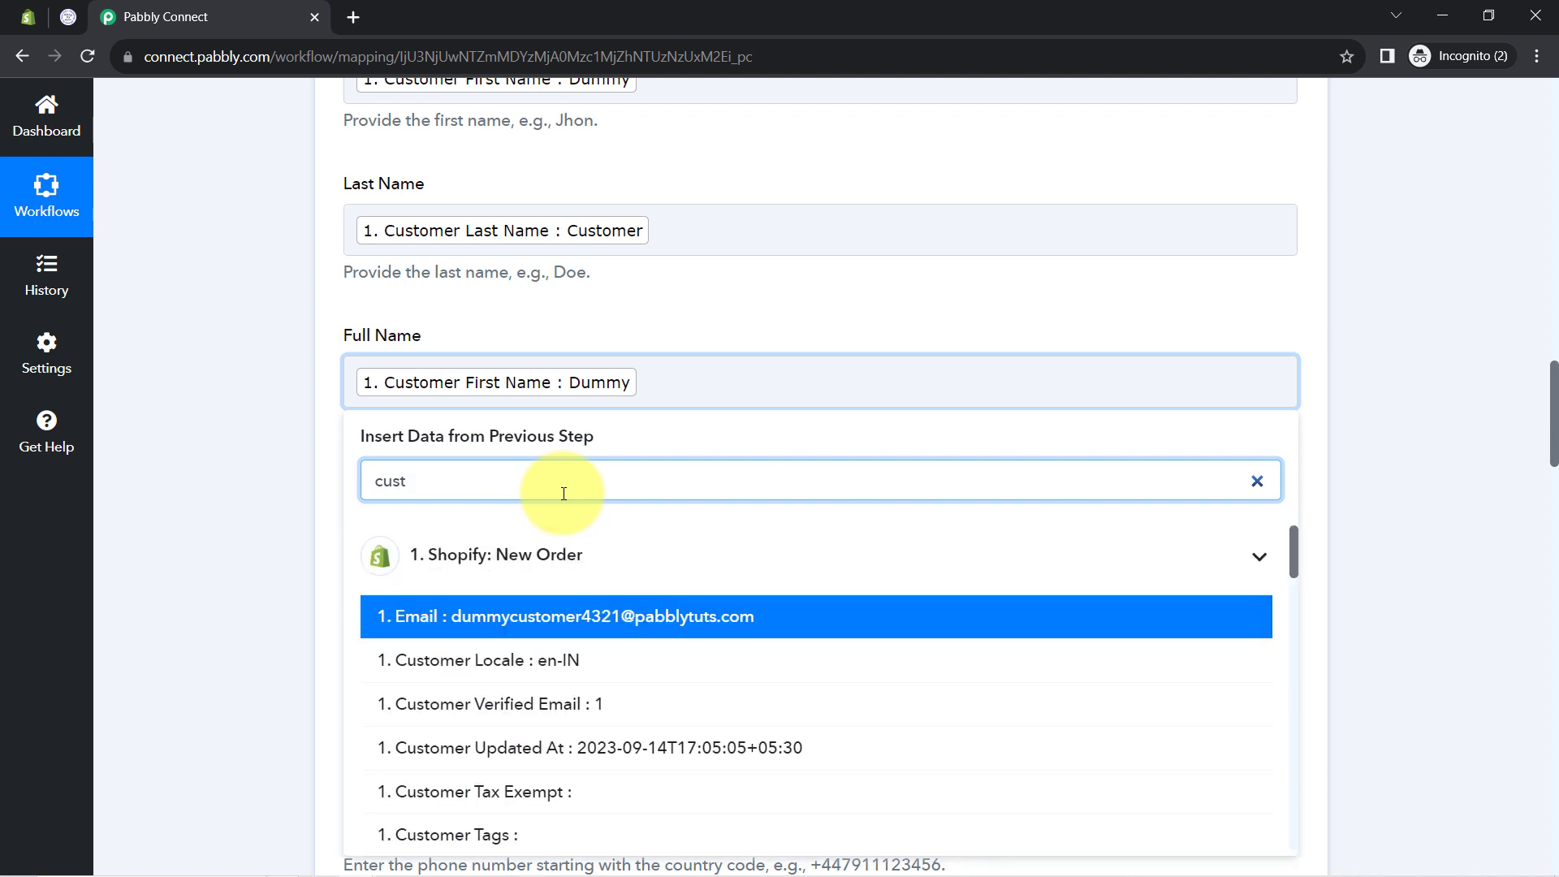
text(i)
key(BackSpace)
text(o)
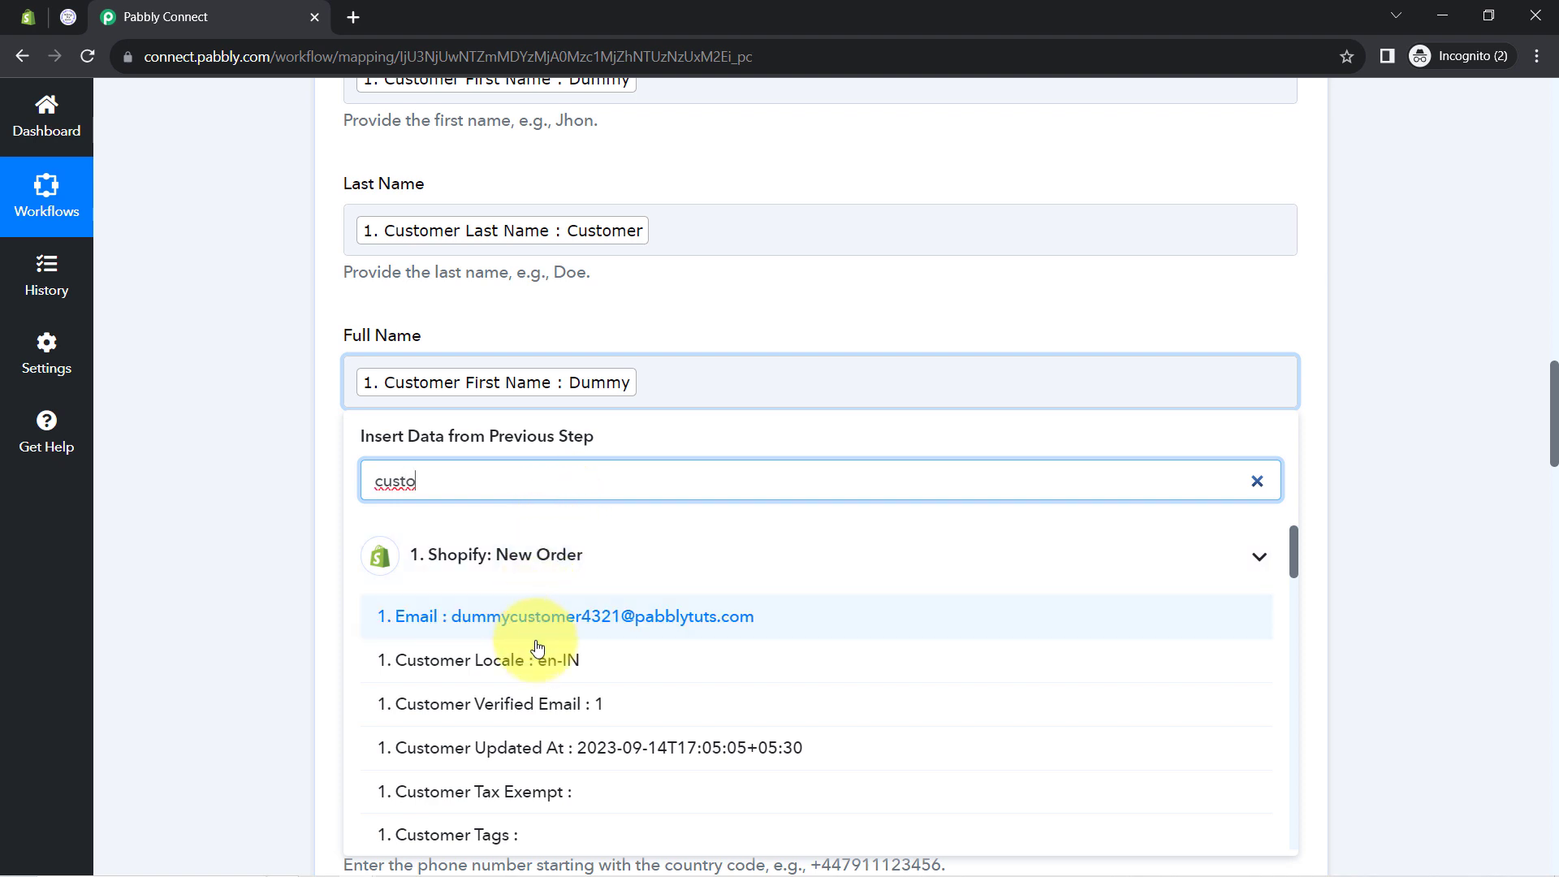
scroll(541, 755, down, 2)
scroll(541, 755, down, 3)
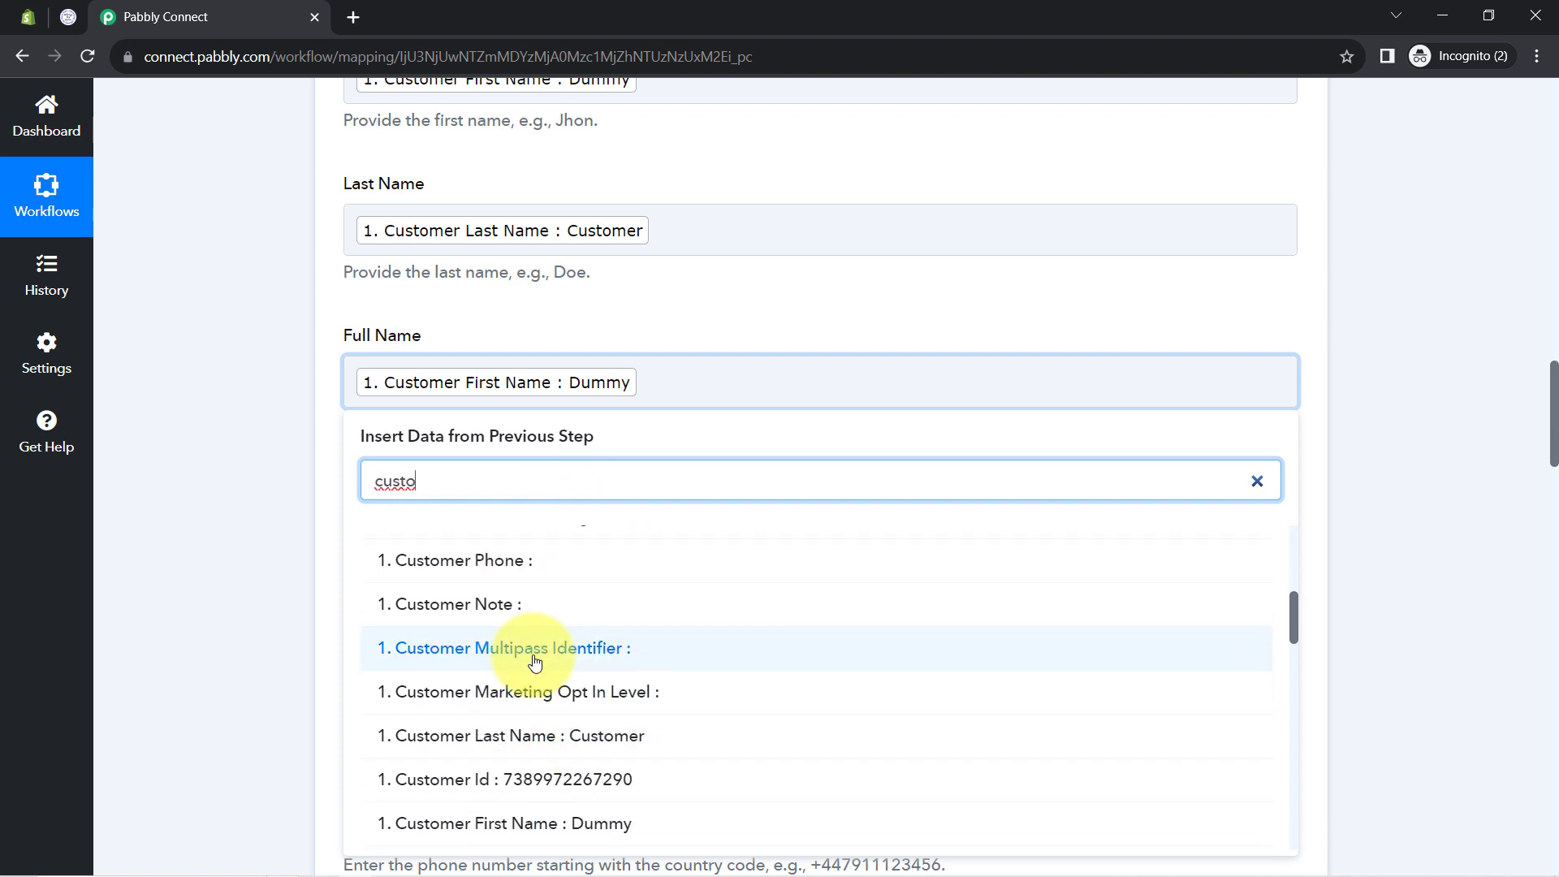
scroll(622, 696, down, 2)
click(483, 537)
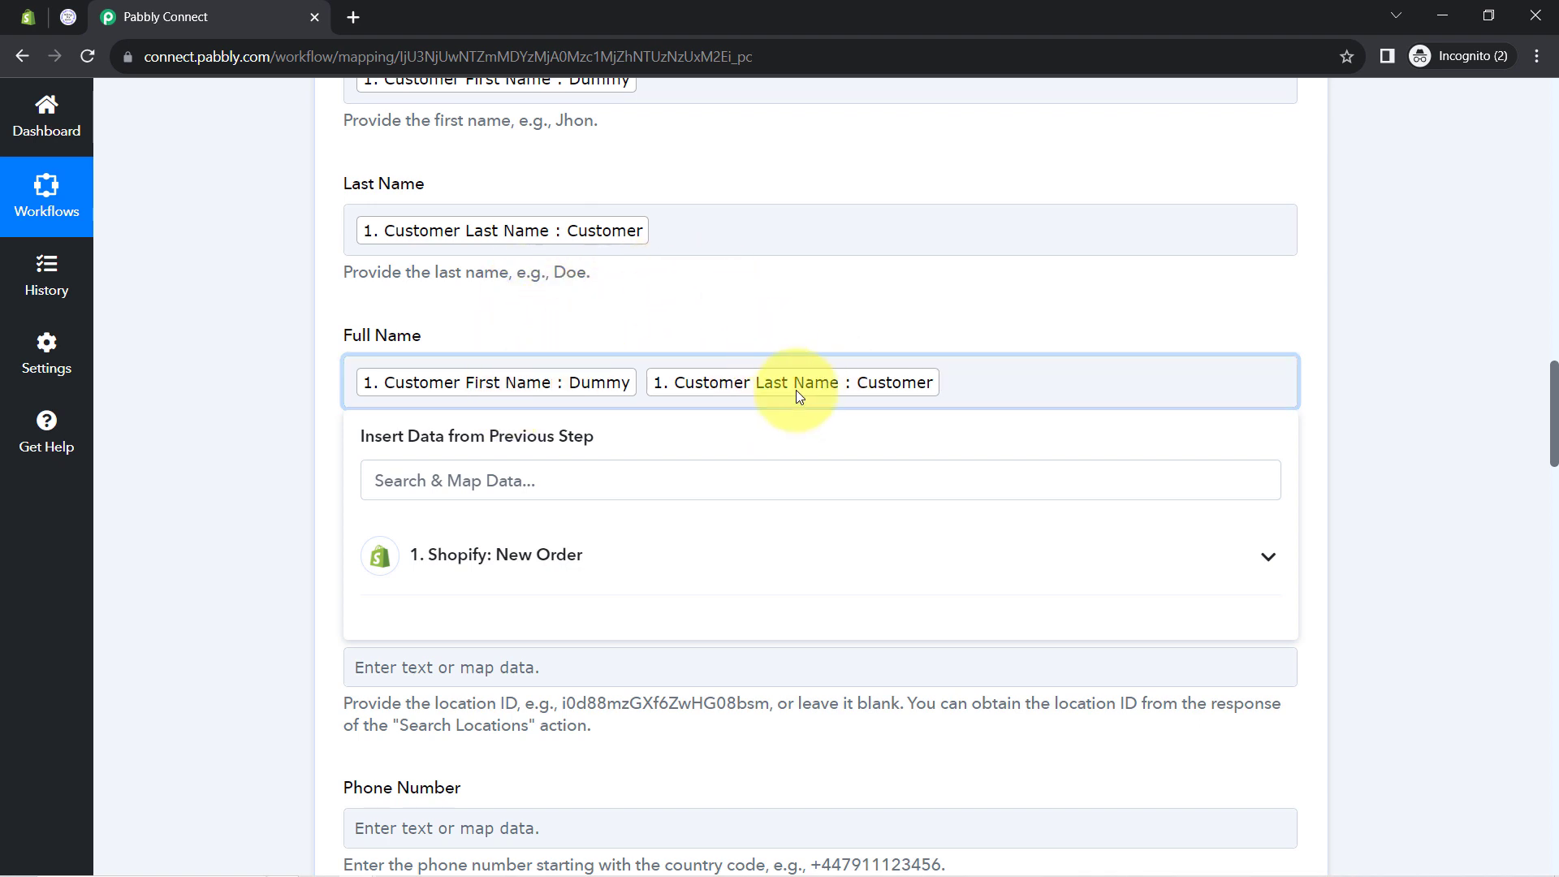
drag(336, 345, 411, 341)
click(318, 428)
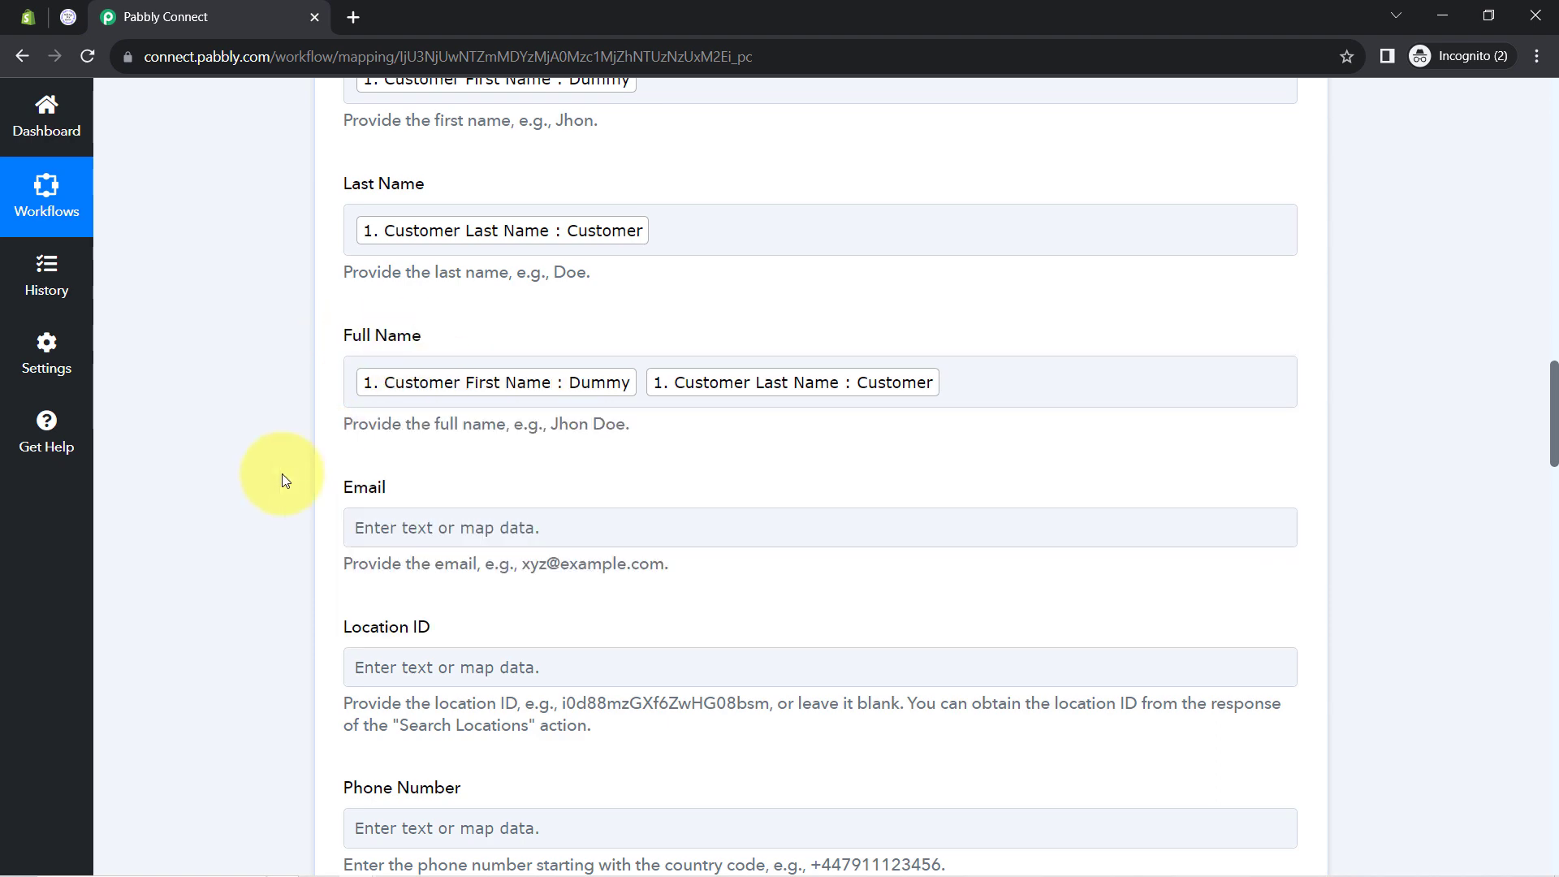
scroll(461, 479, down, 2)
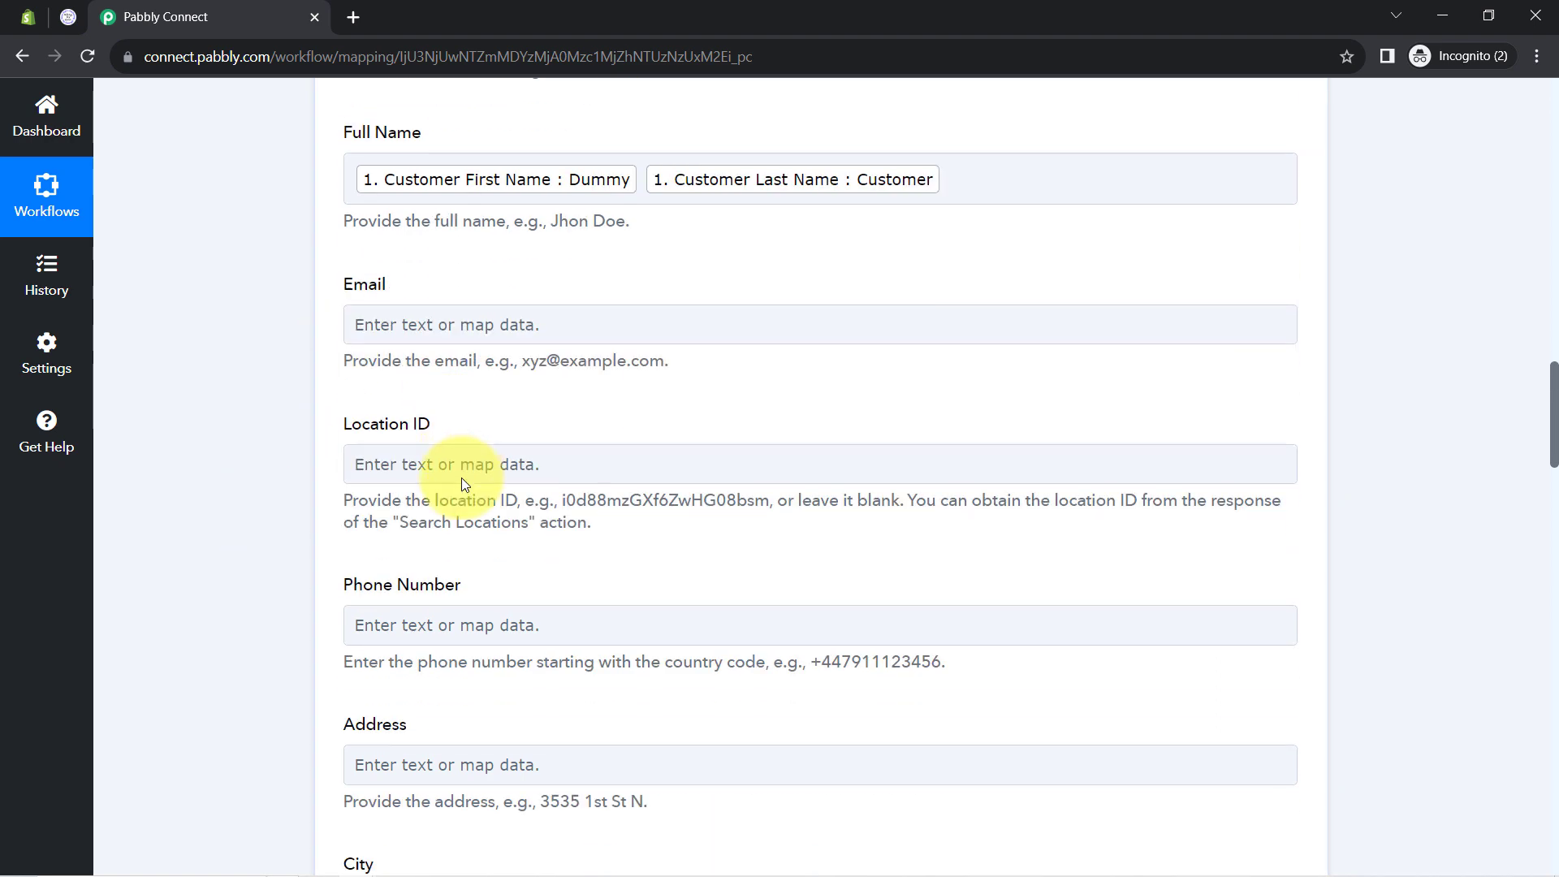
scroll(365, 487, up, 2)
Map the order's Email field, found by searching '@', into Email
click(367, 520)
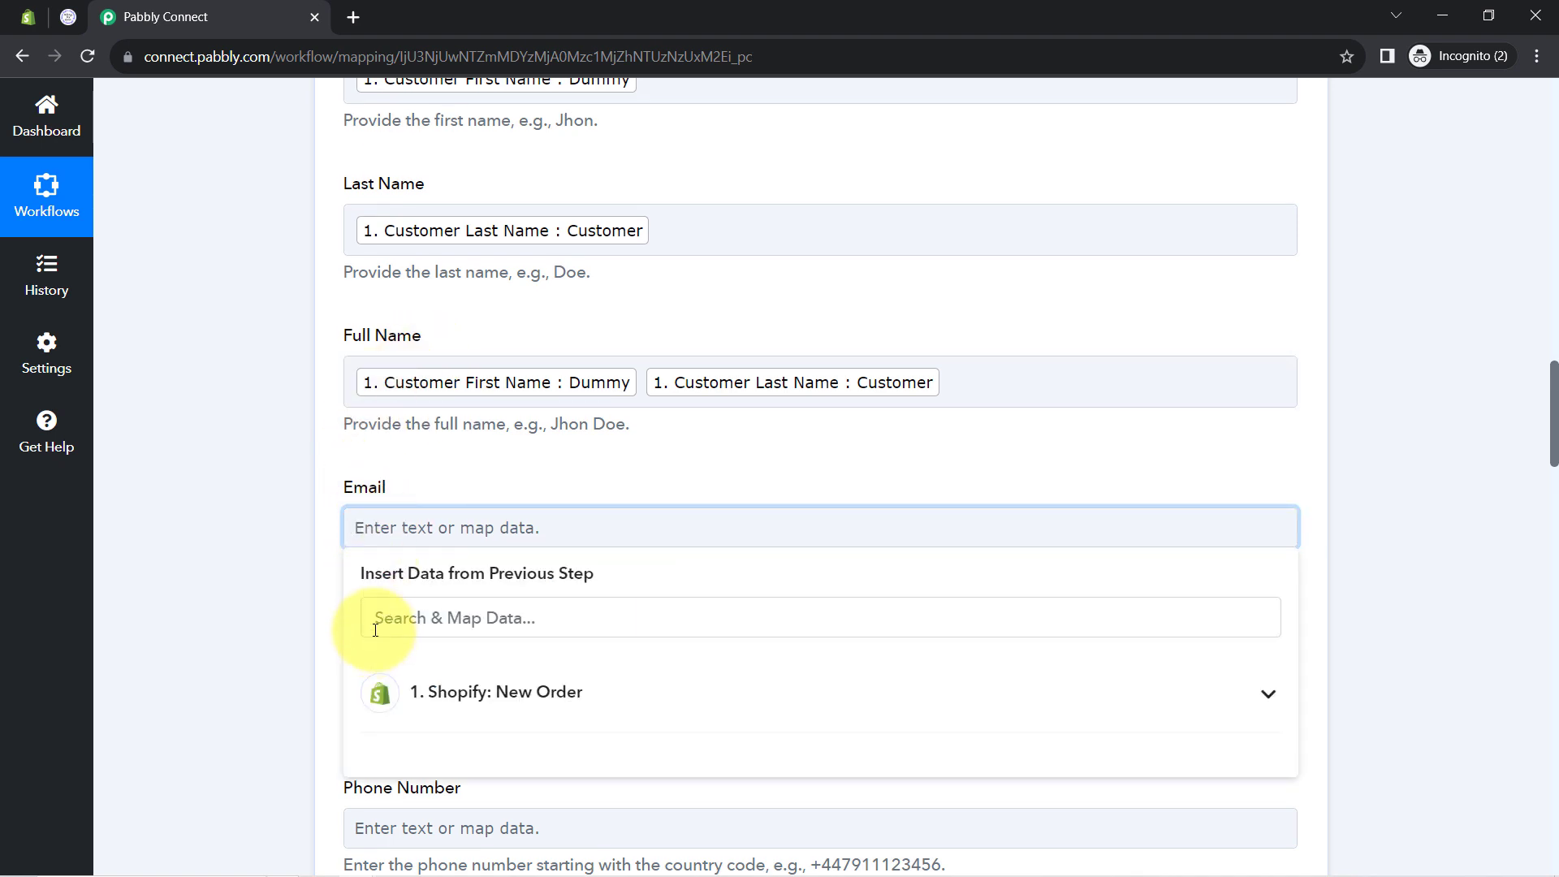
click(375, 630)
text(@)
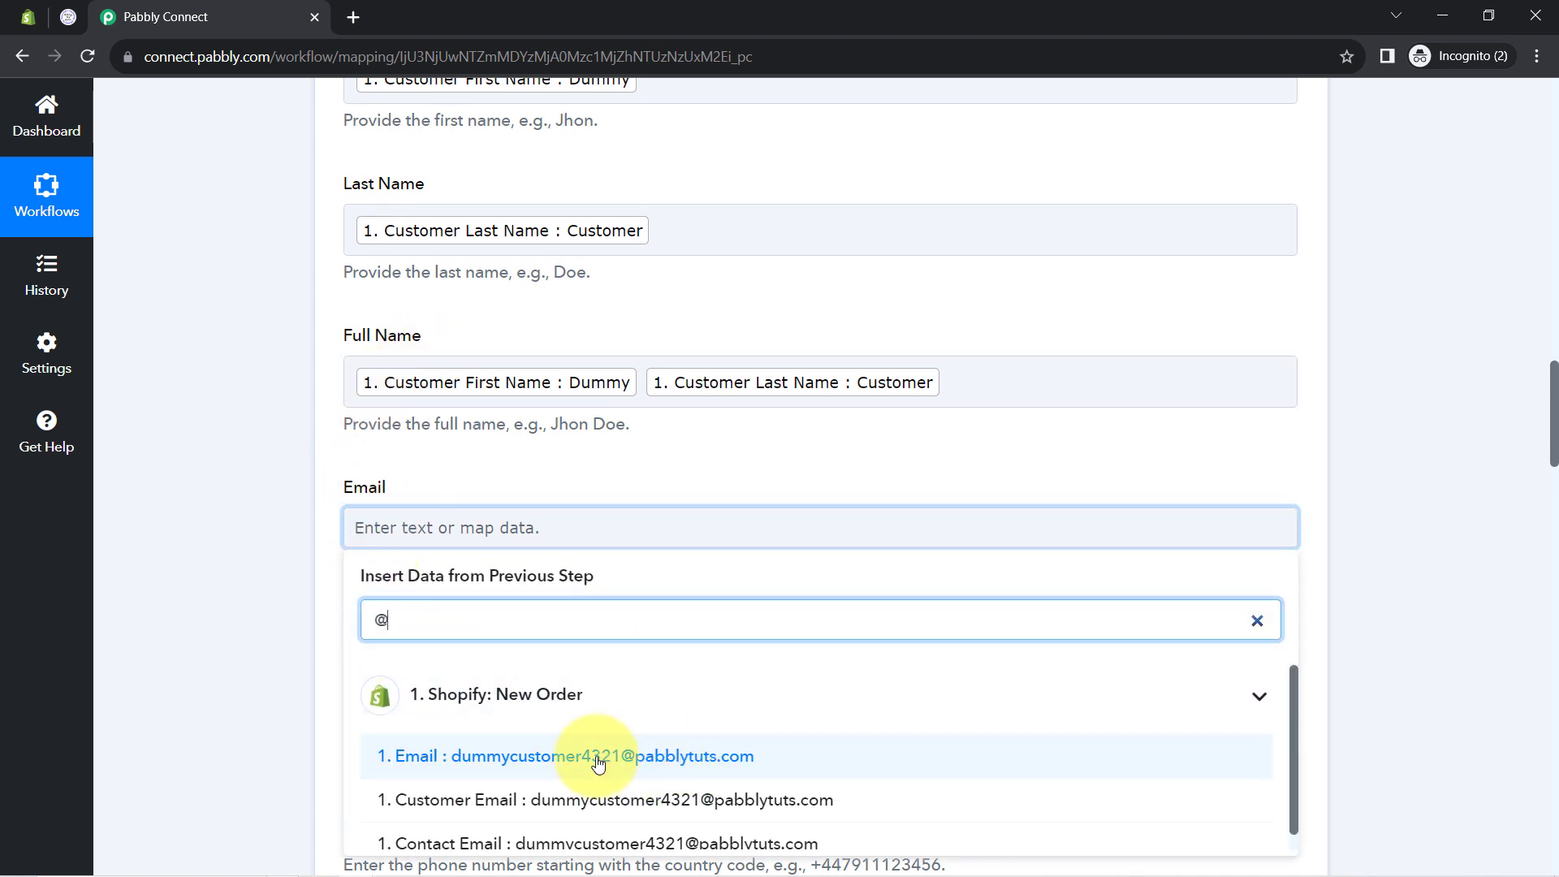
click(598, 763)
click(302, 588)
scroll(294, 527, down, 3)
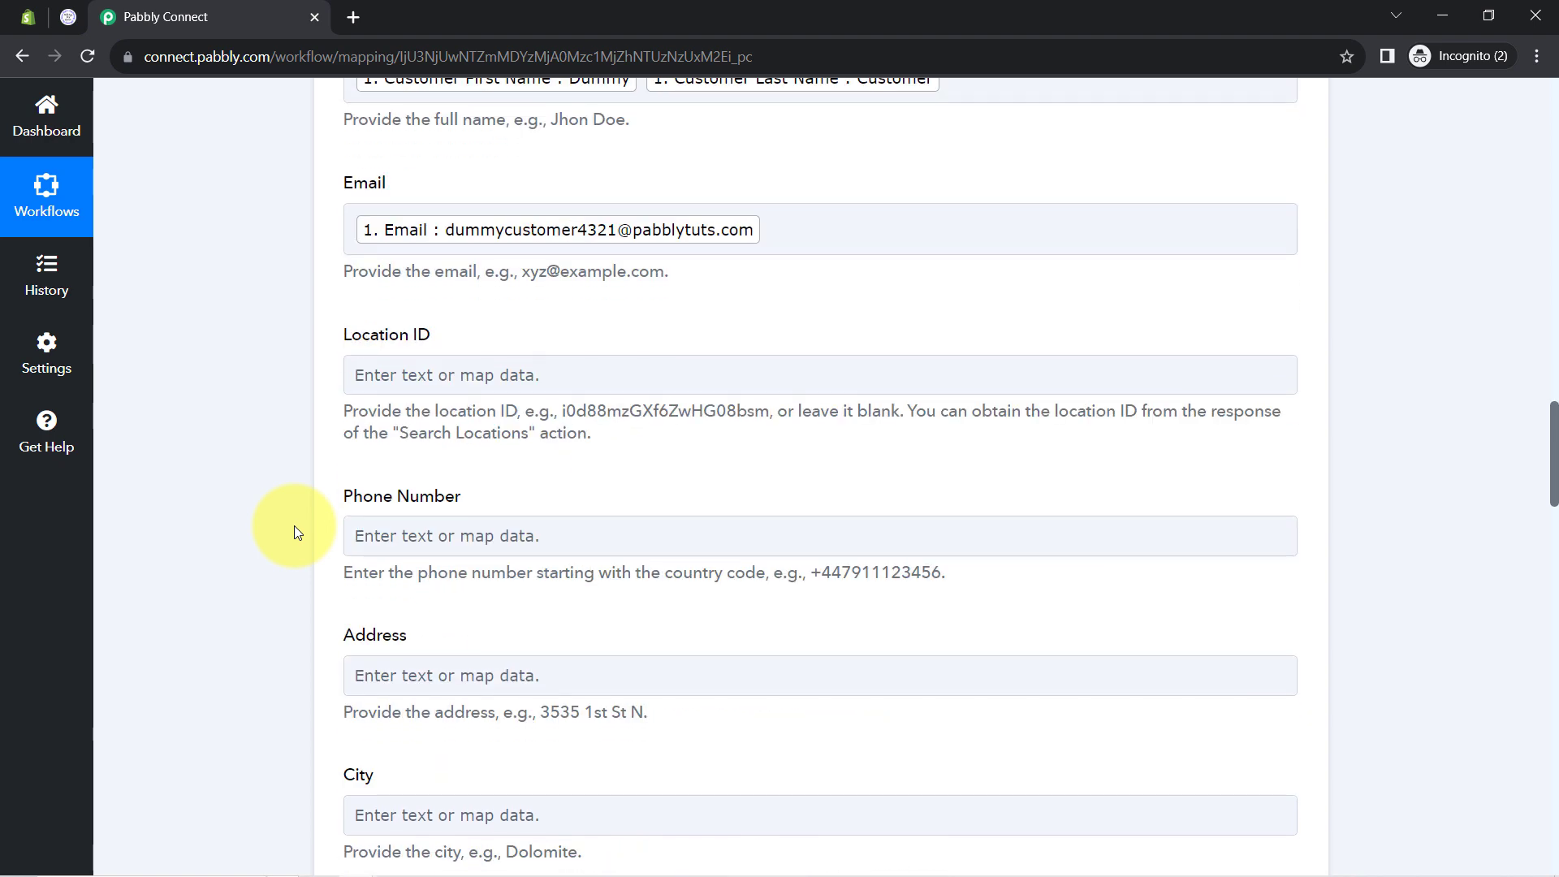
scroll(294, 524, down, 3)
Map Customer Default Address Phone into Phone Number and Address1 into Address
click(427, 325)
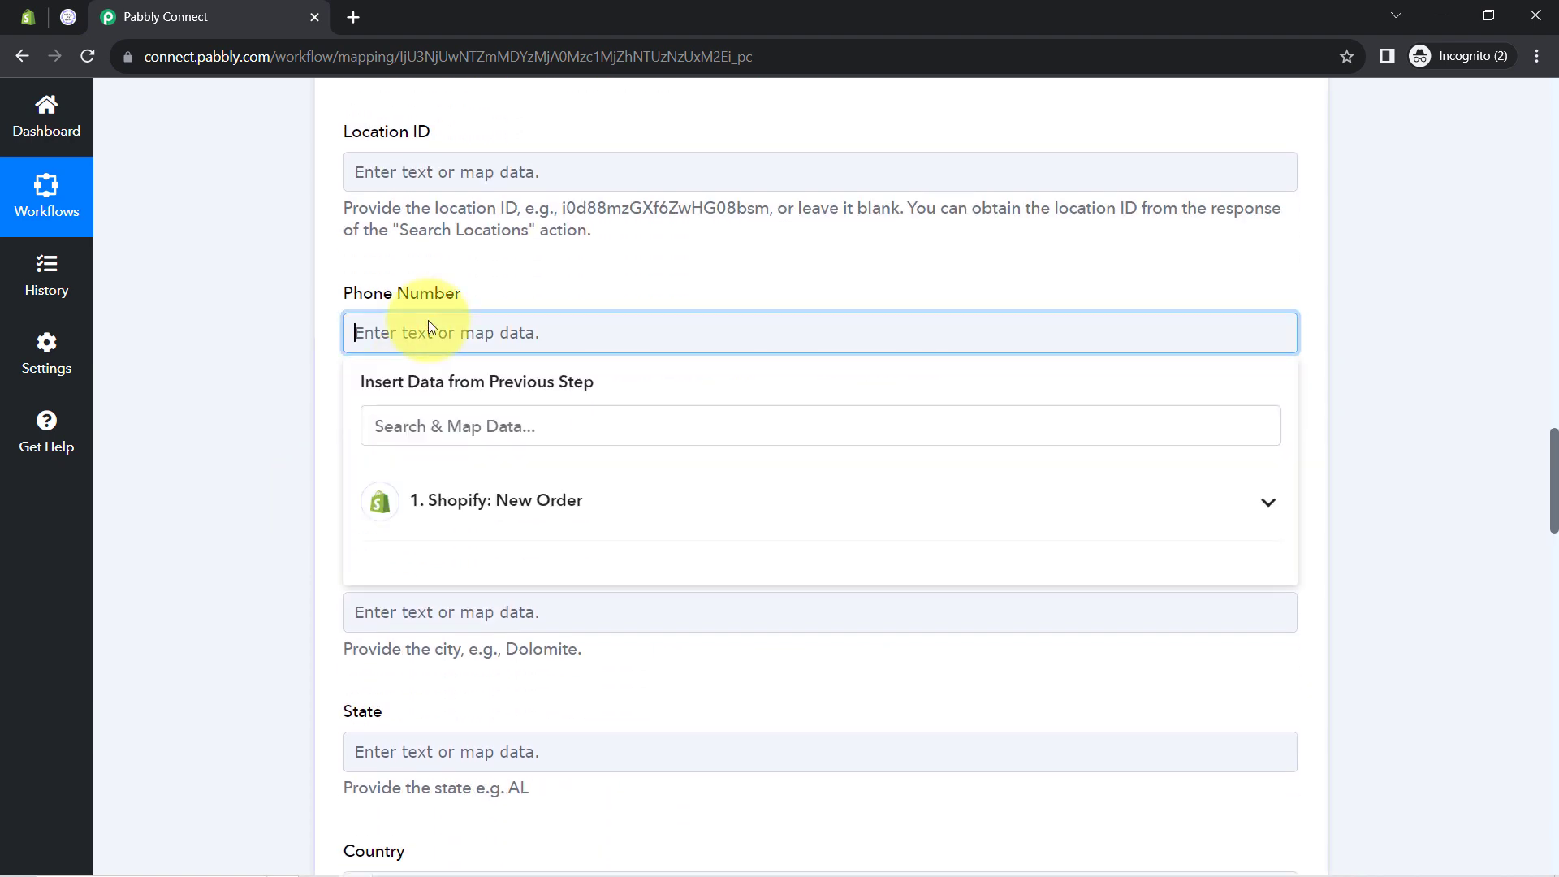
click(414, 428)
text(96)
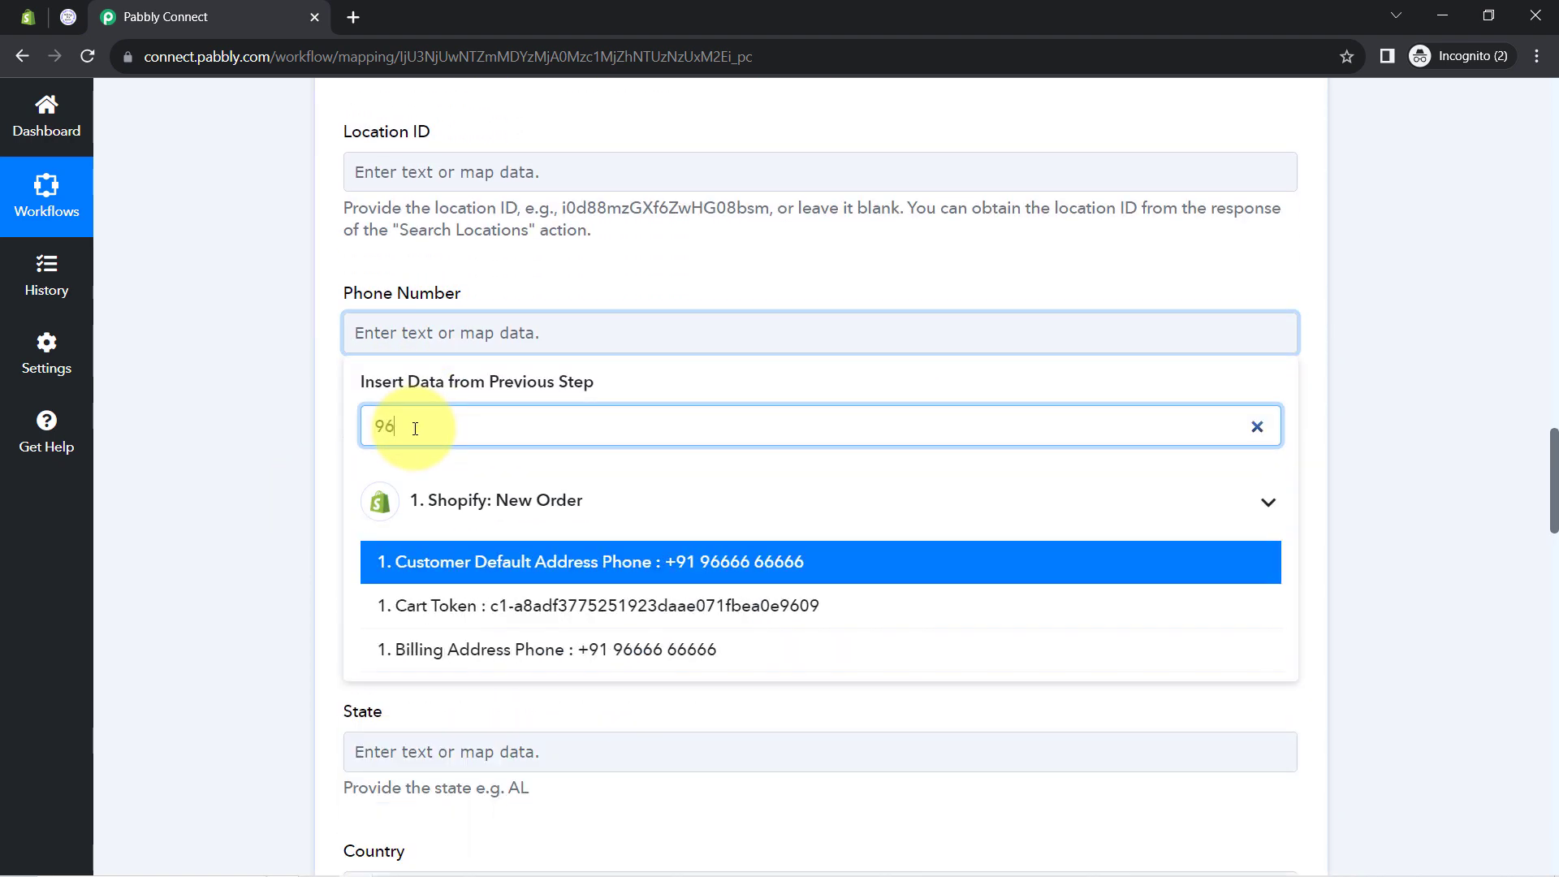
click(431, 578)
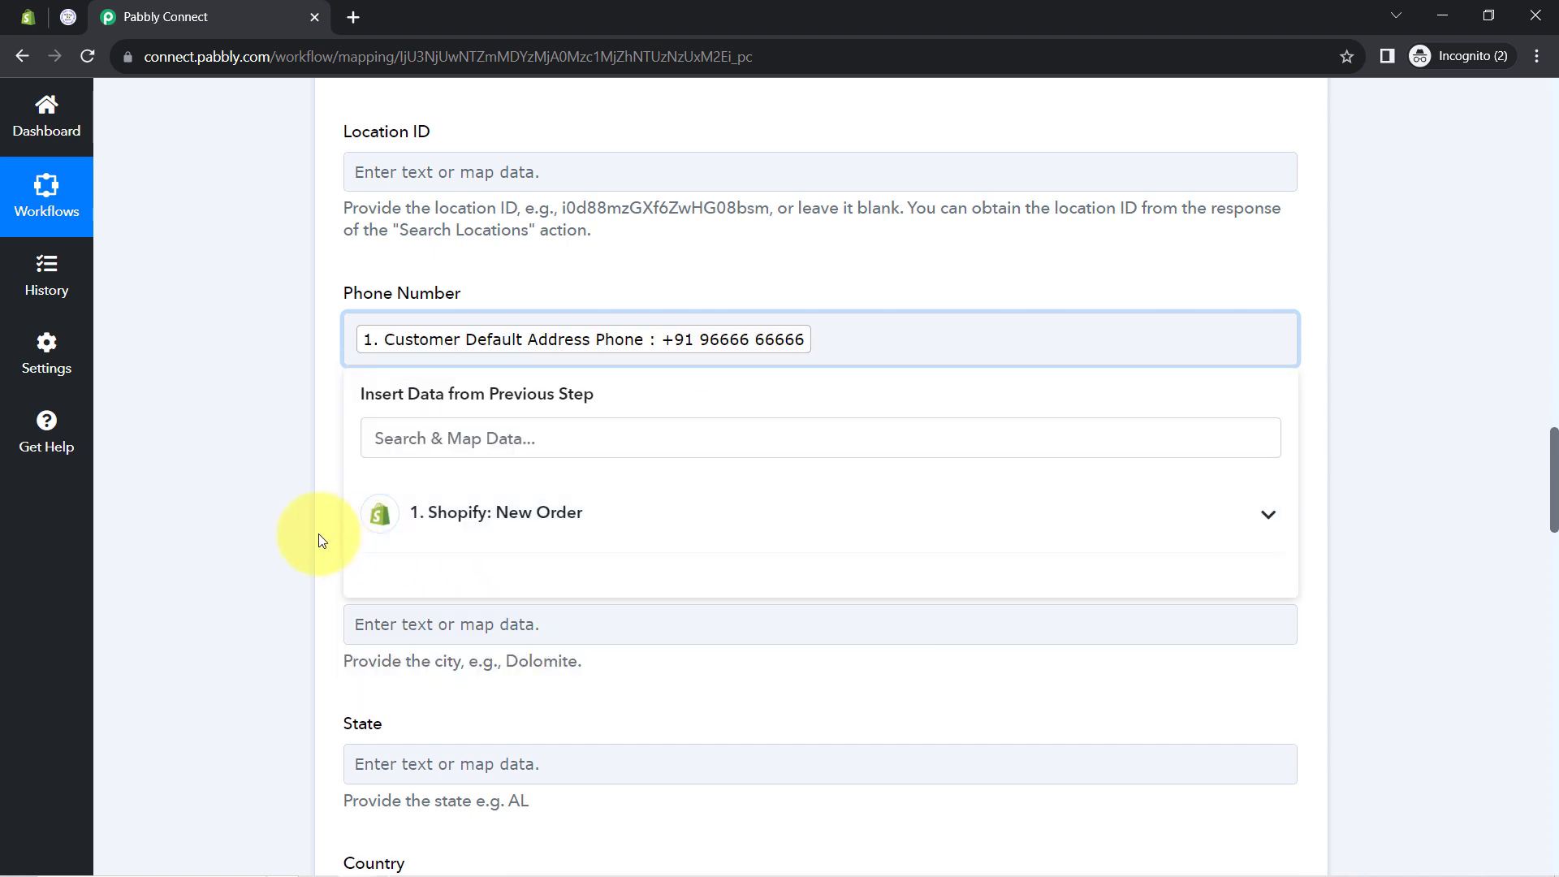
click(376, 485)
click(385, 573)
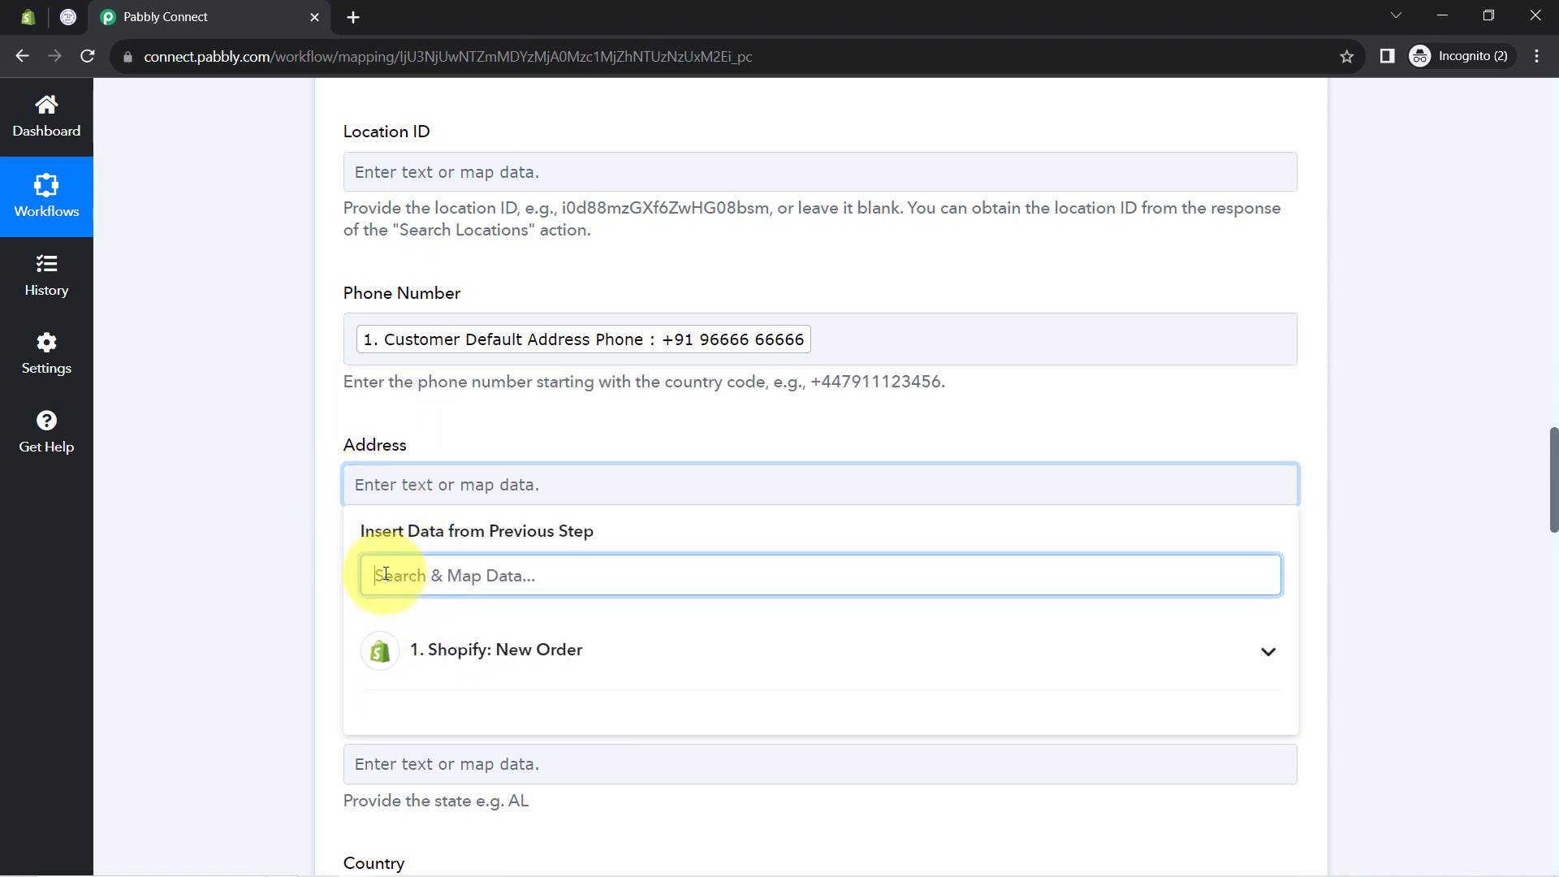
text(pre)
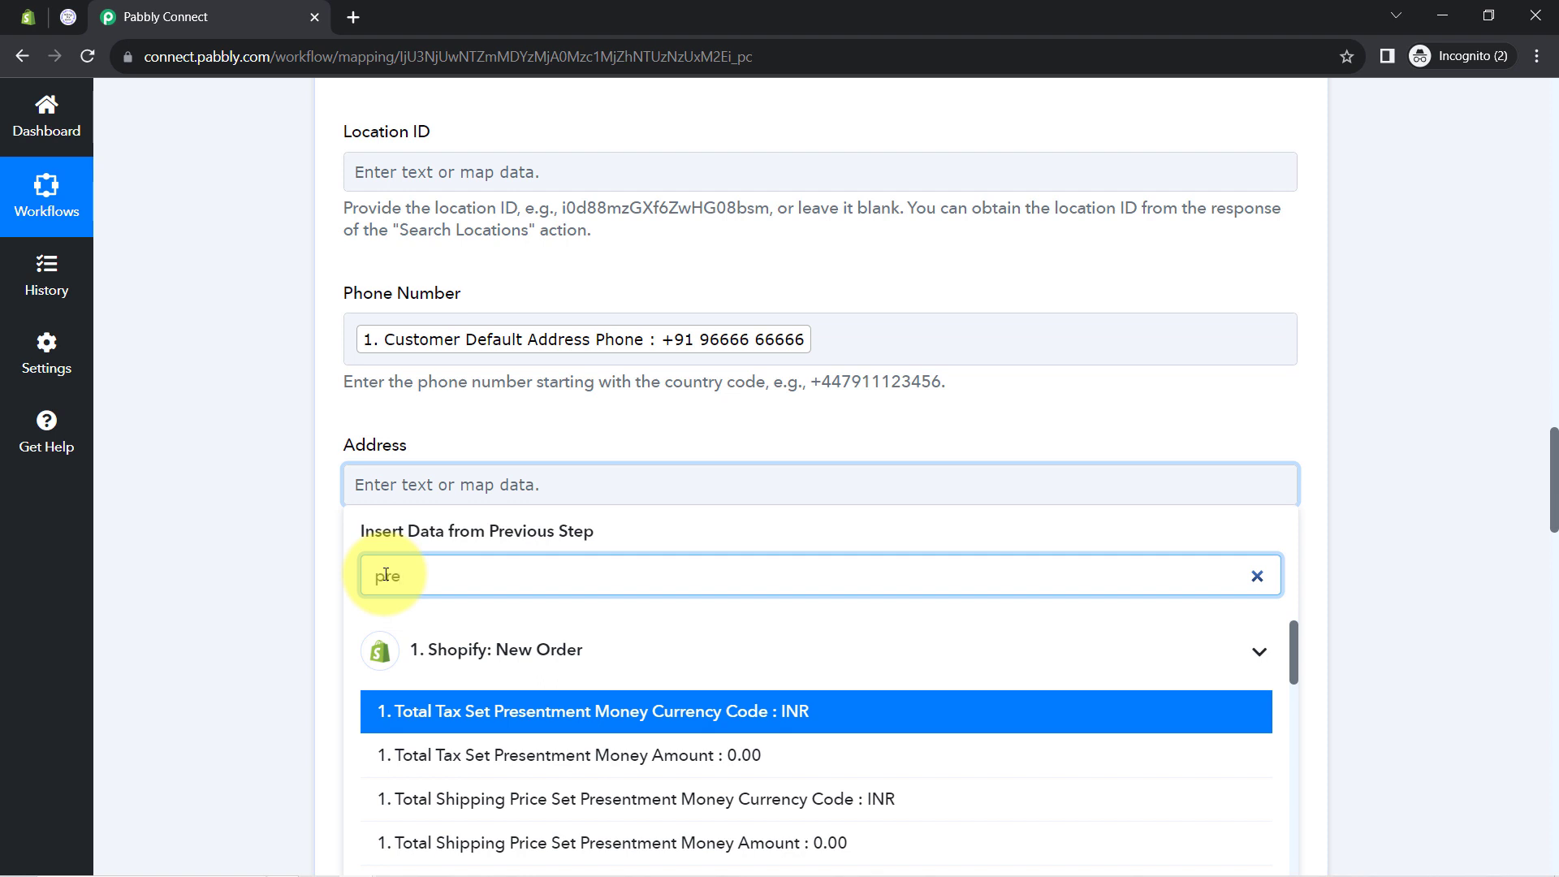
text(m)
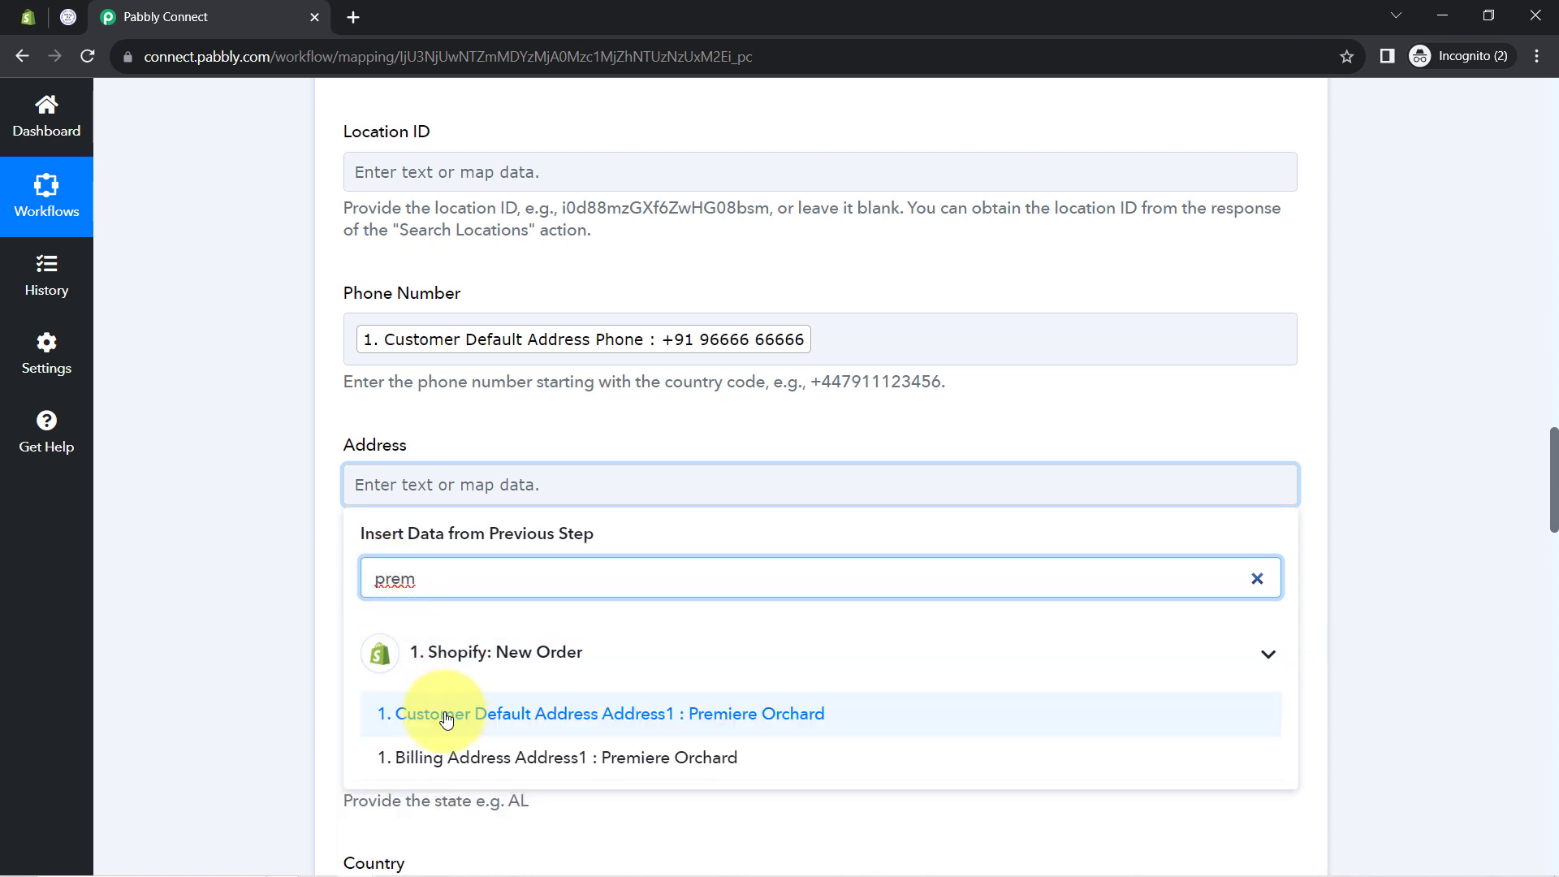
click(431, 714)
click(266, 554)
scroll(345, 399, down, 4)
Map Billing Address City into City and Customer Default Address Province into State
click(373, 328)
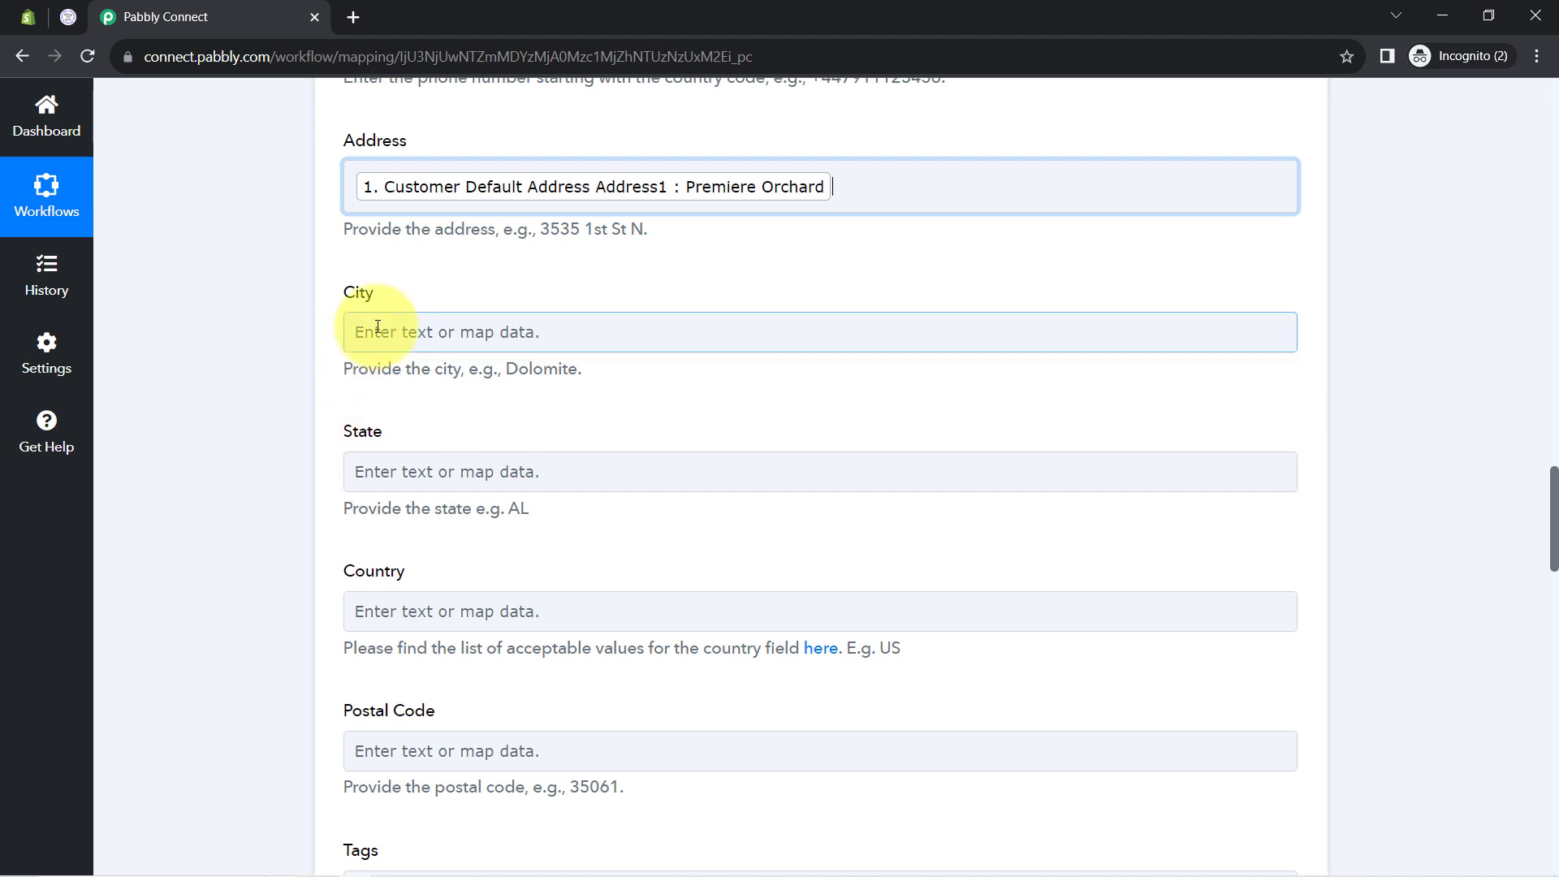
click(401, 417)
text(bho)
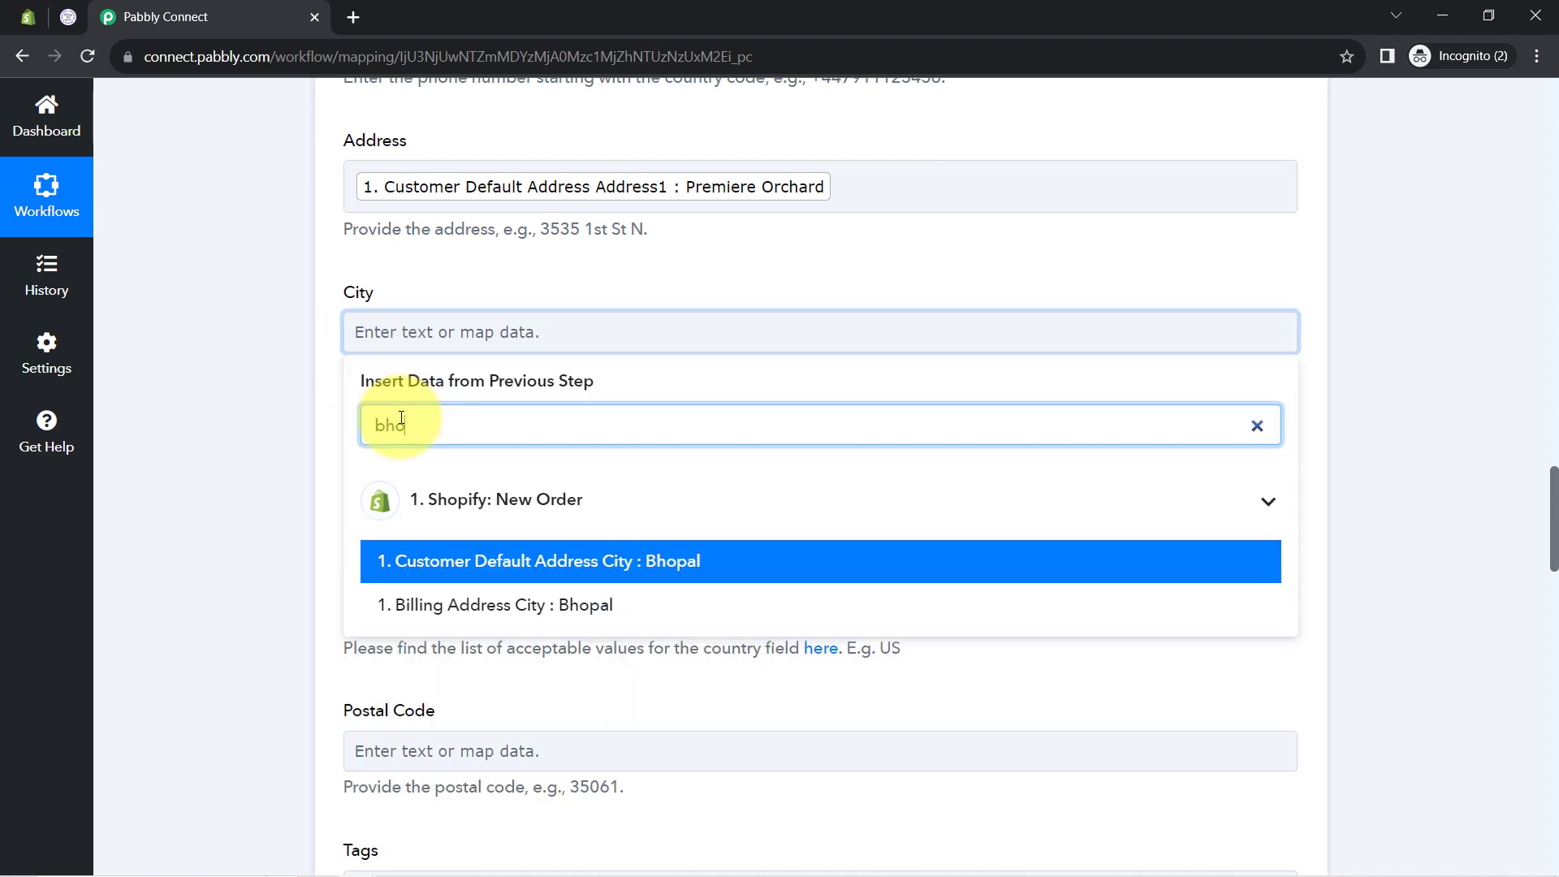
text(pal)
click(400, 605)
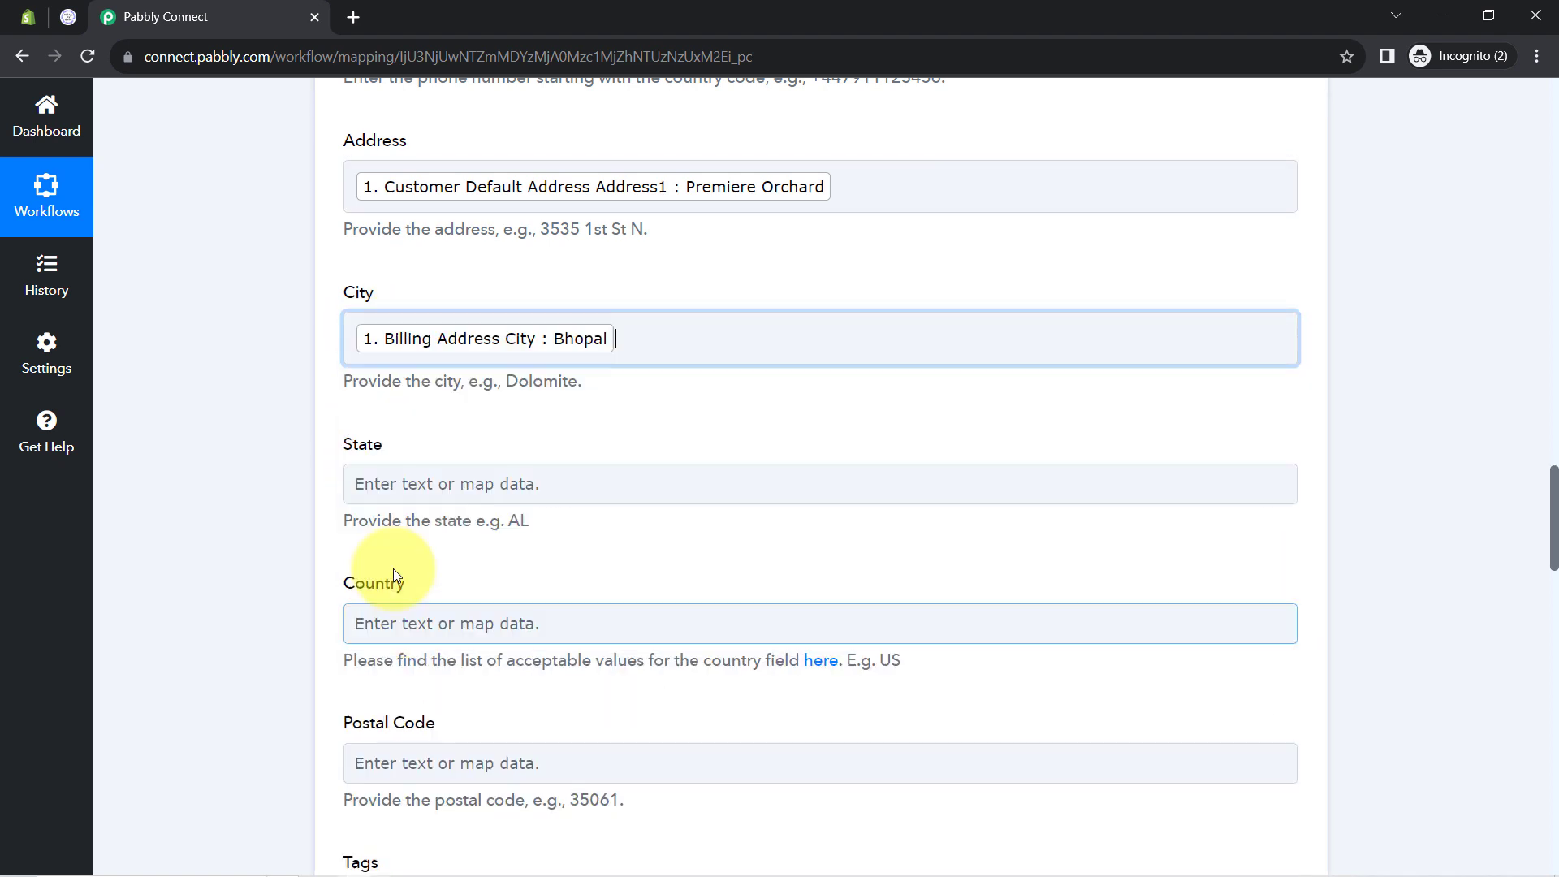
click(280, 471)
scroll(279, 475, down, 2)
click(407, 382)
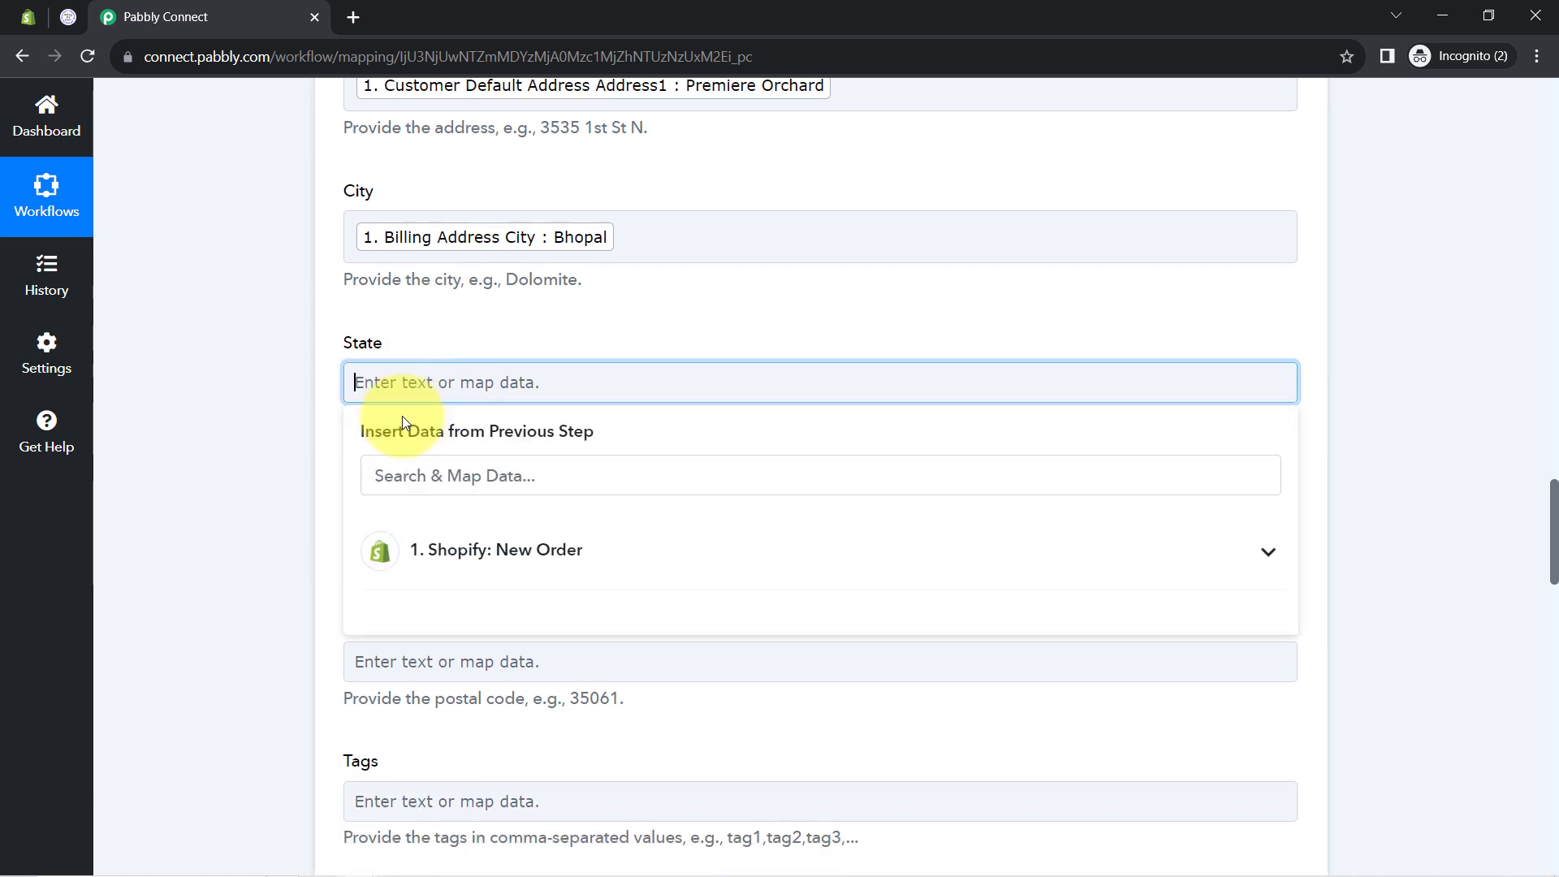
click(411, 480)
text(ma)
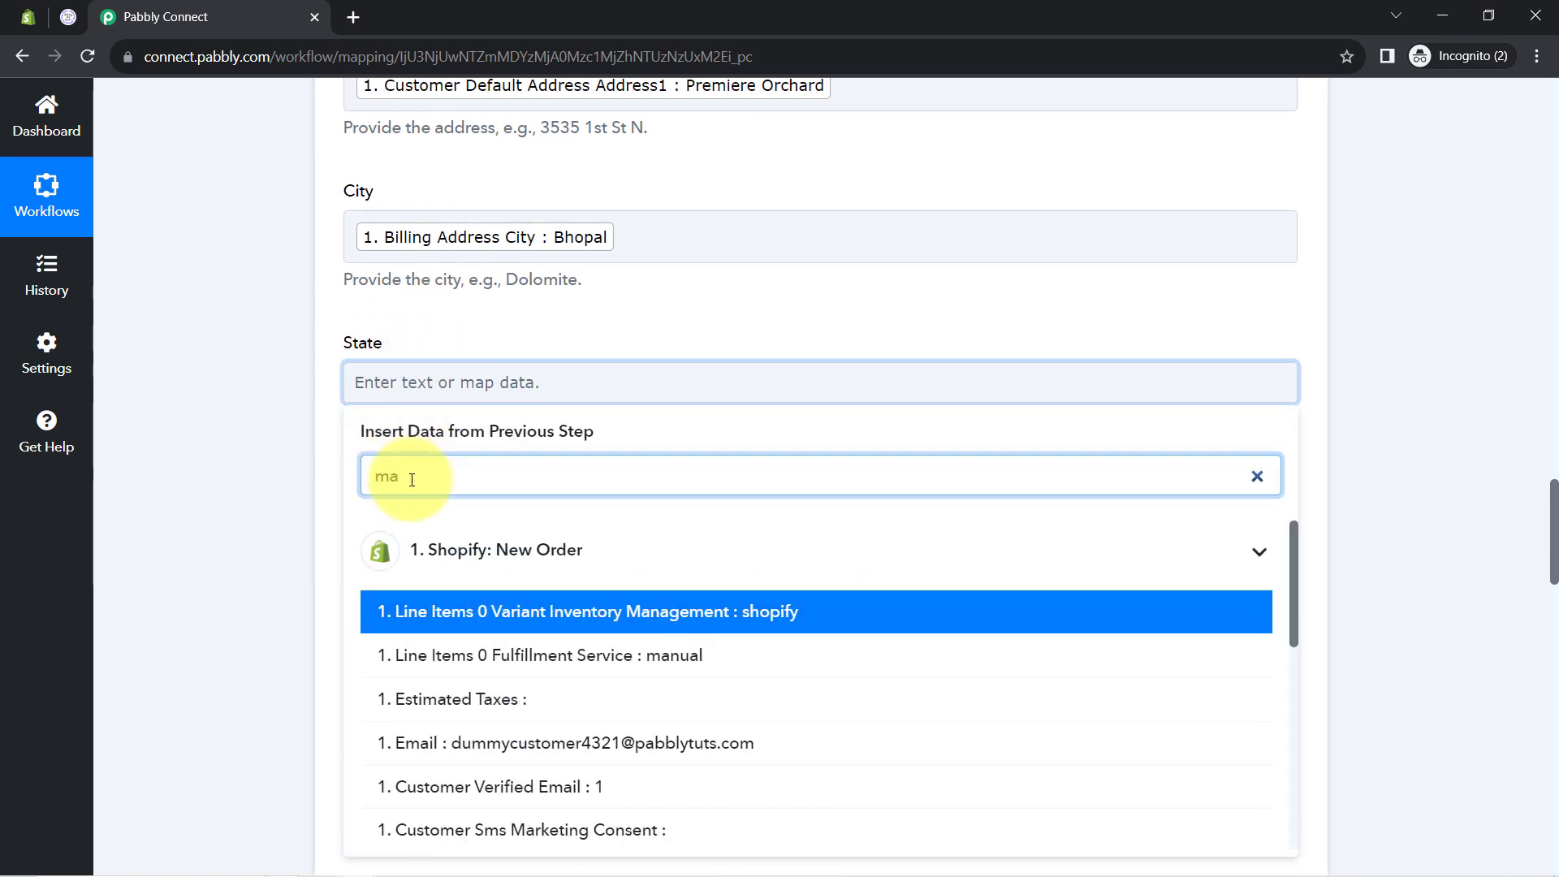
click(378, 569)
scroll(347, 568, up, 9)
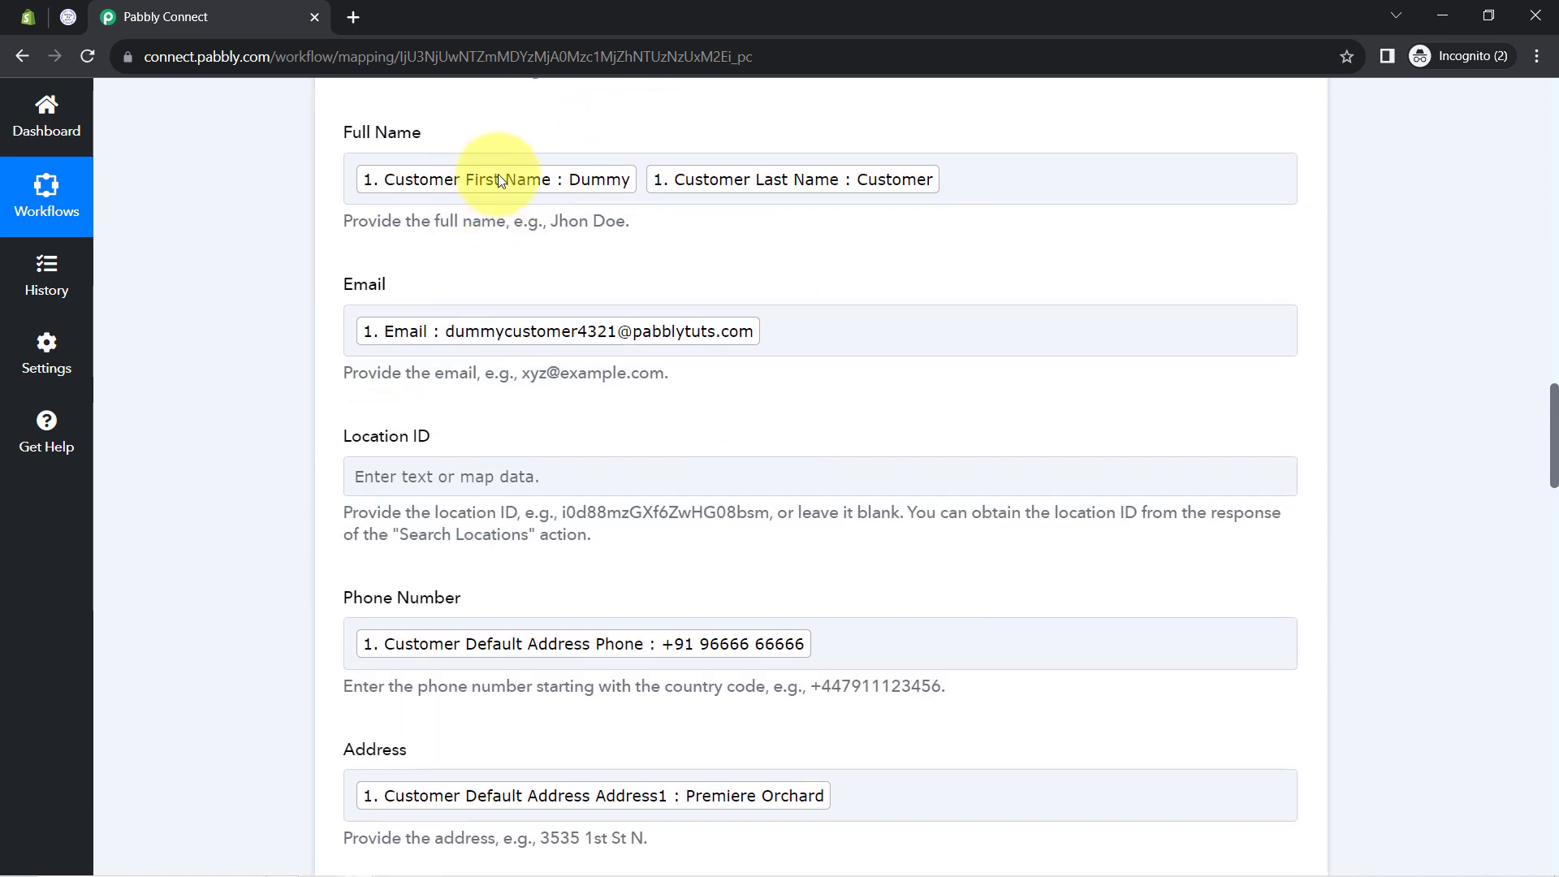
Remove the stray 'dfvdfvd' text typed after the Email mapping
click(688, 314)
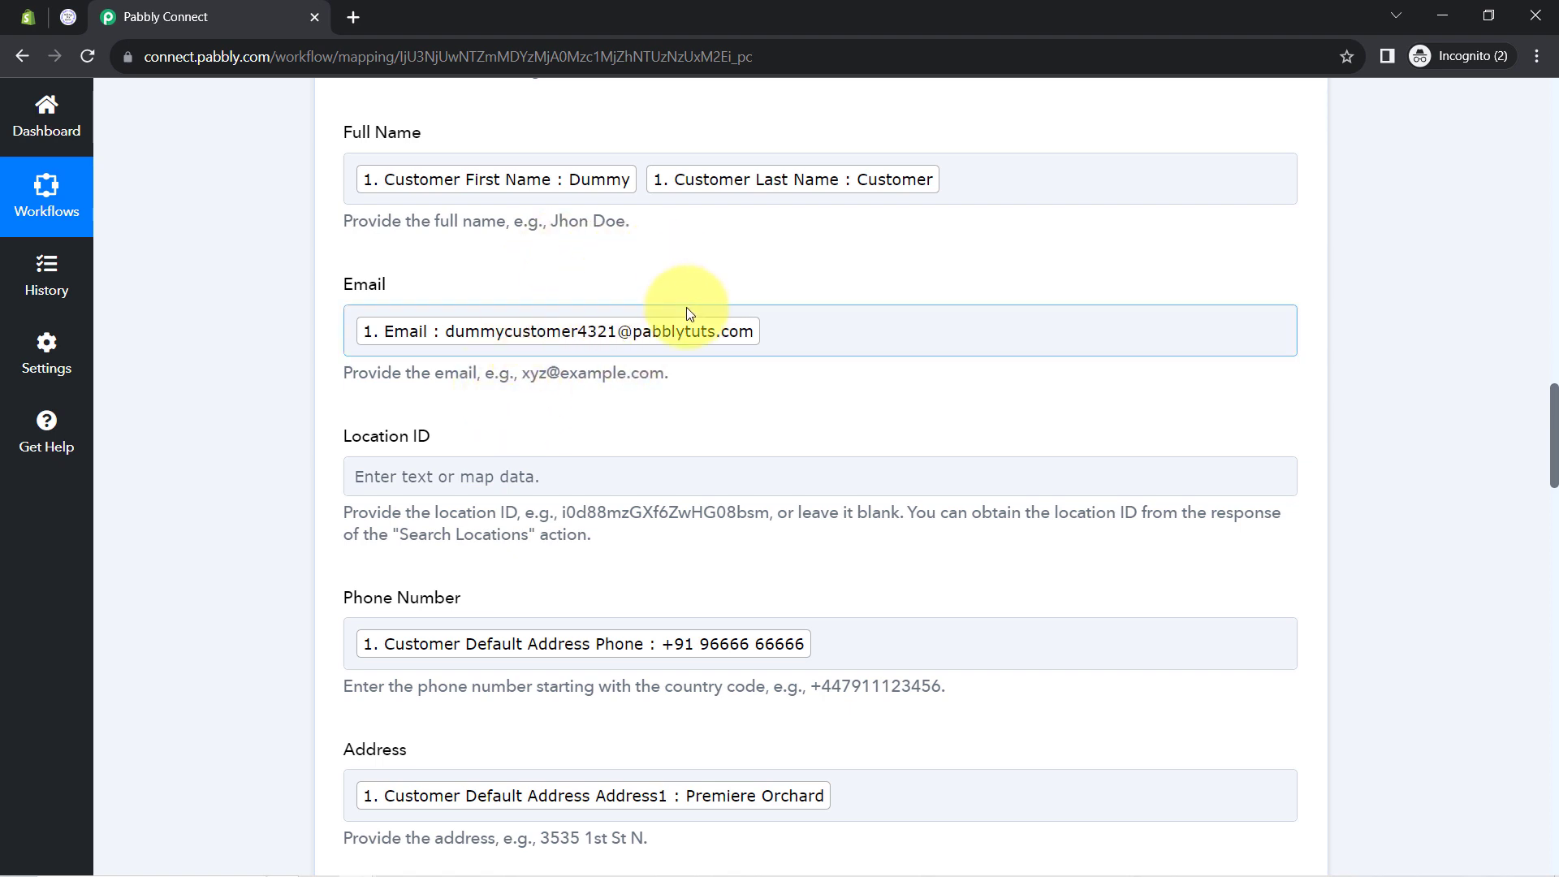
click(788, 335)
text(dfv)
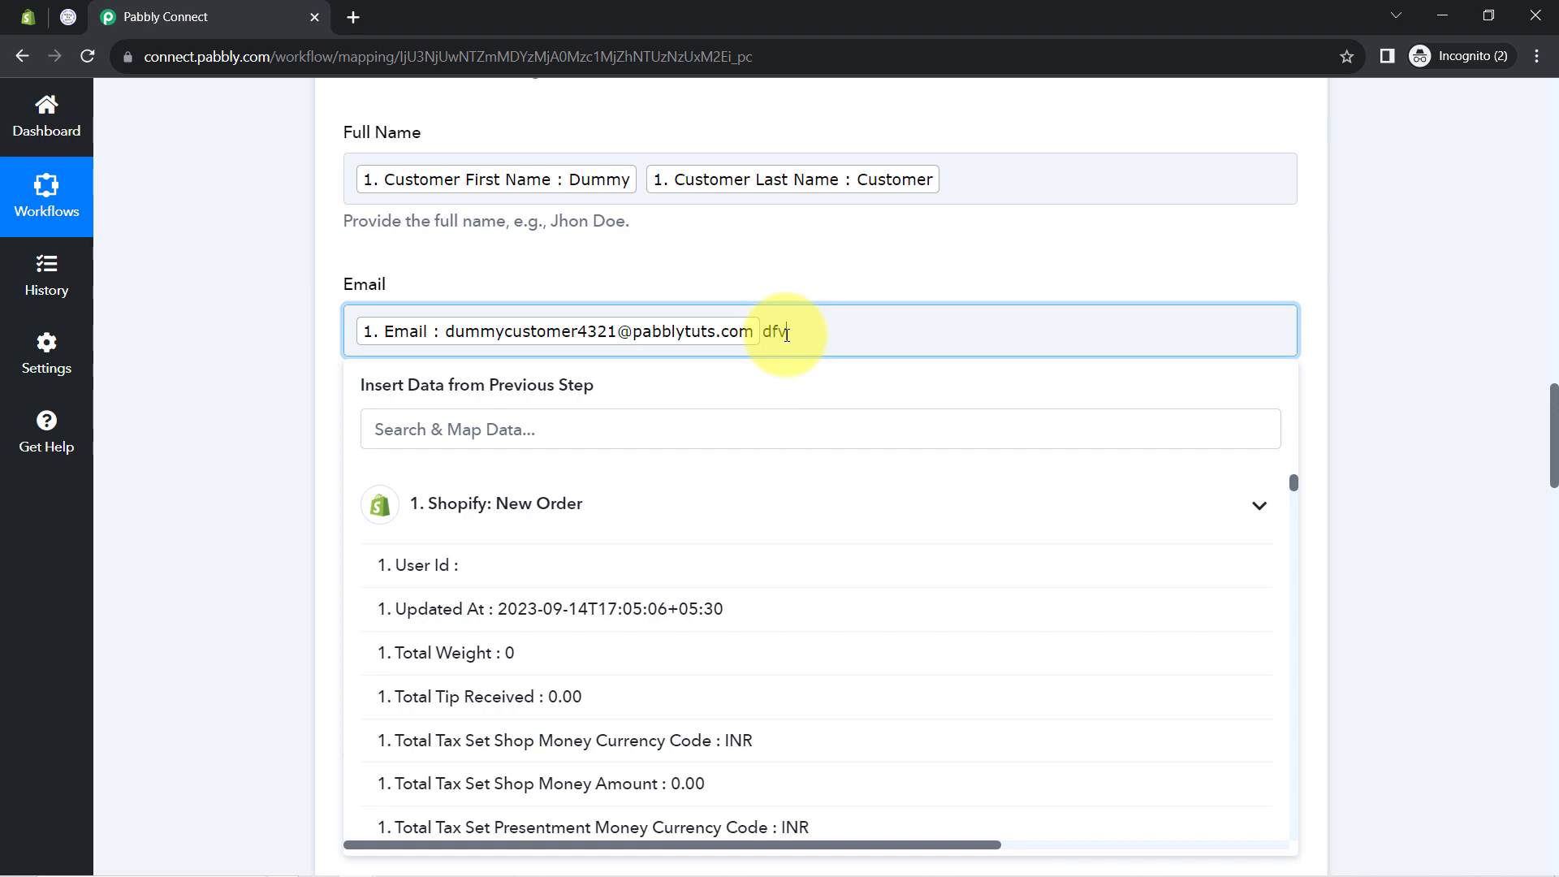
text(dfvdv)
drag(766, 330, 877, 330)
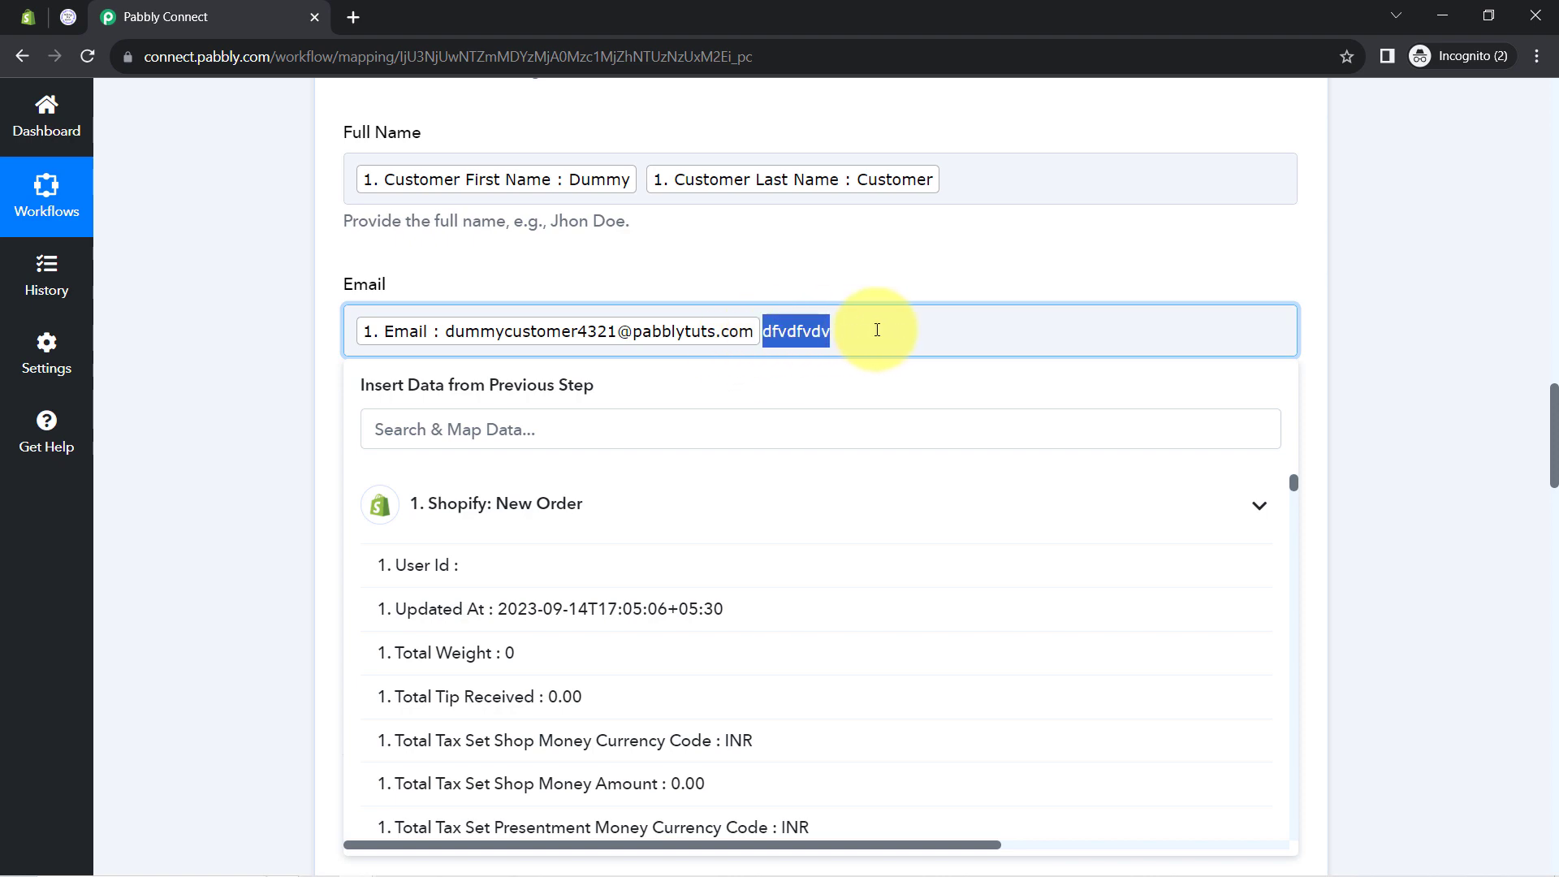
key(BackSpace)
Save the Create Contact step and send a test request, returning a new lead contact
scroll(242, 520, down, 5)
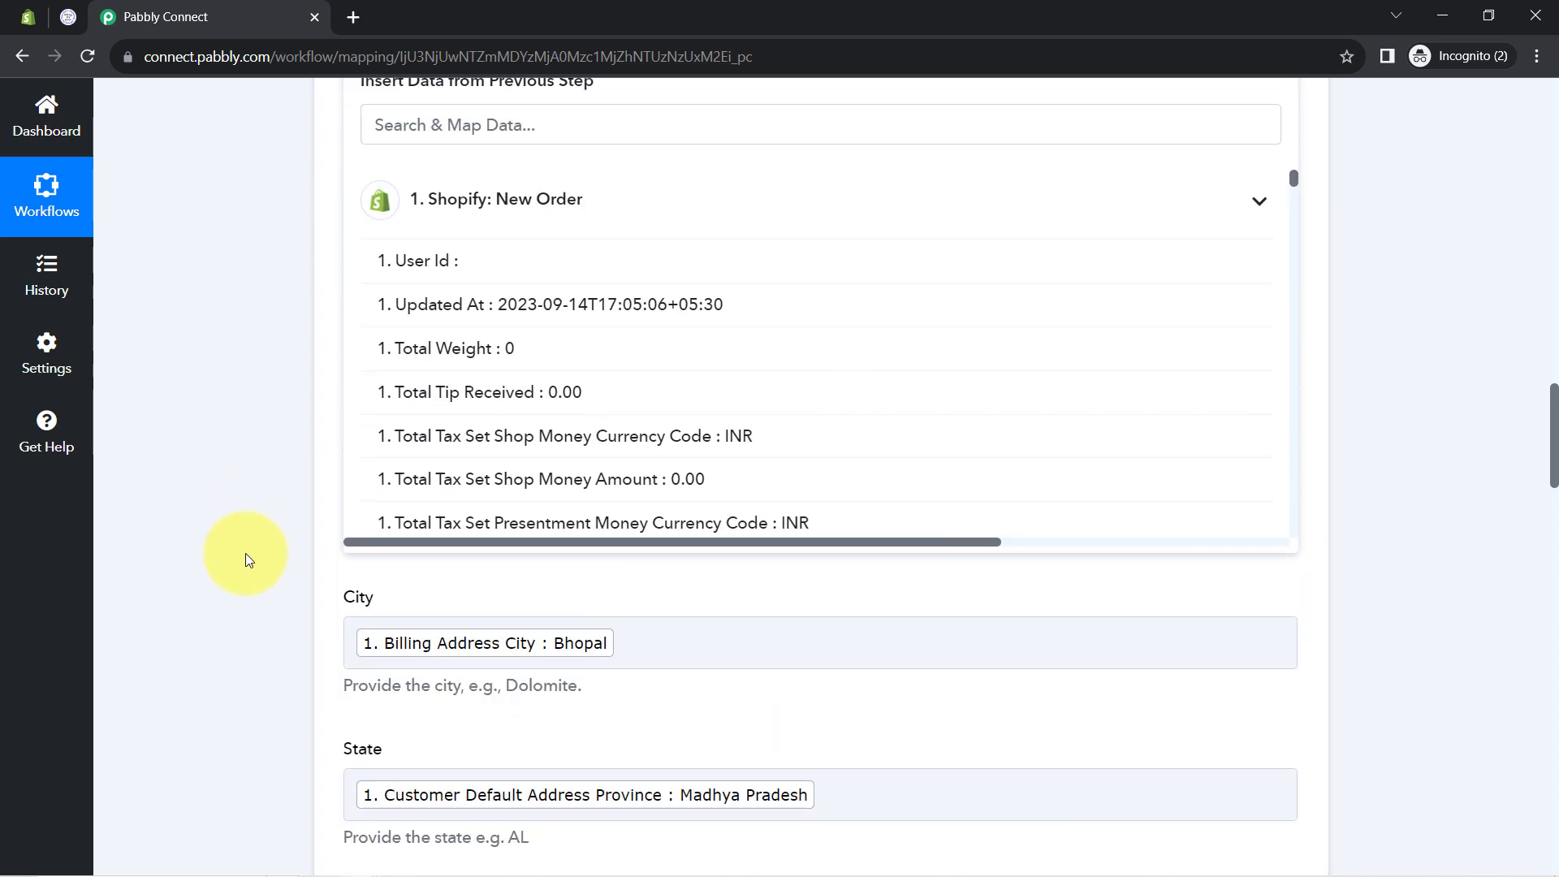
scroll(250, 566, down, 20)
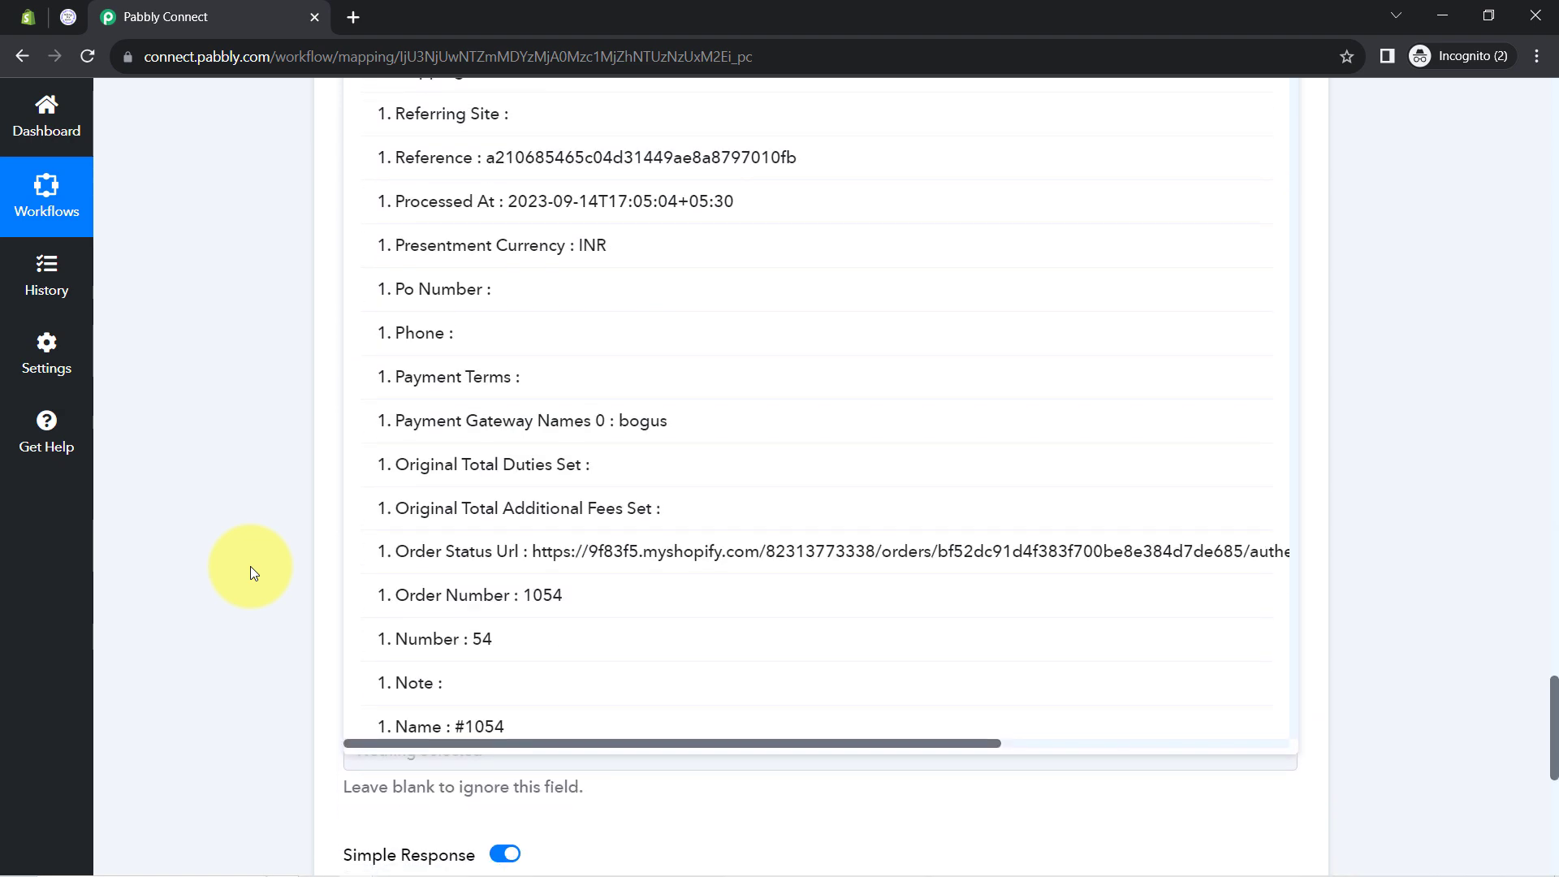
scroll(250, 567, down, 10)
click(463, 408)
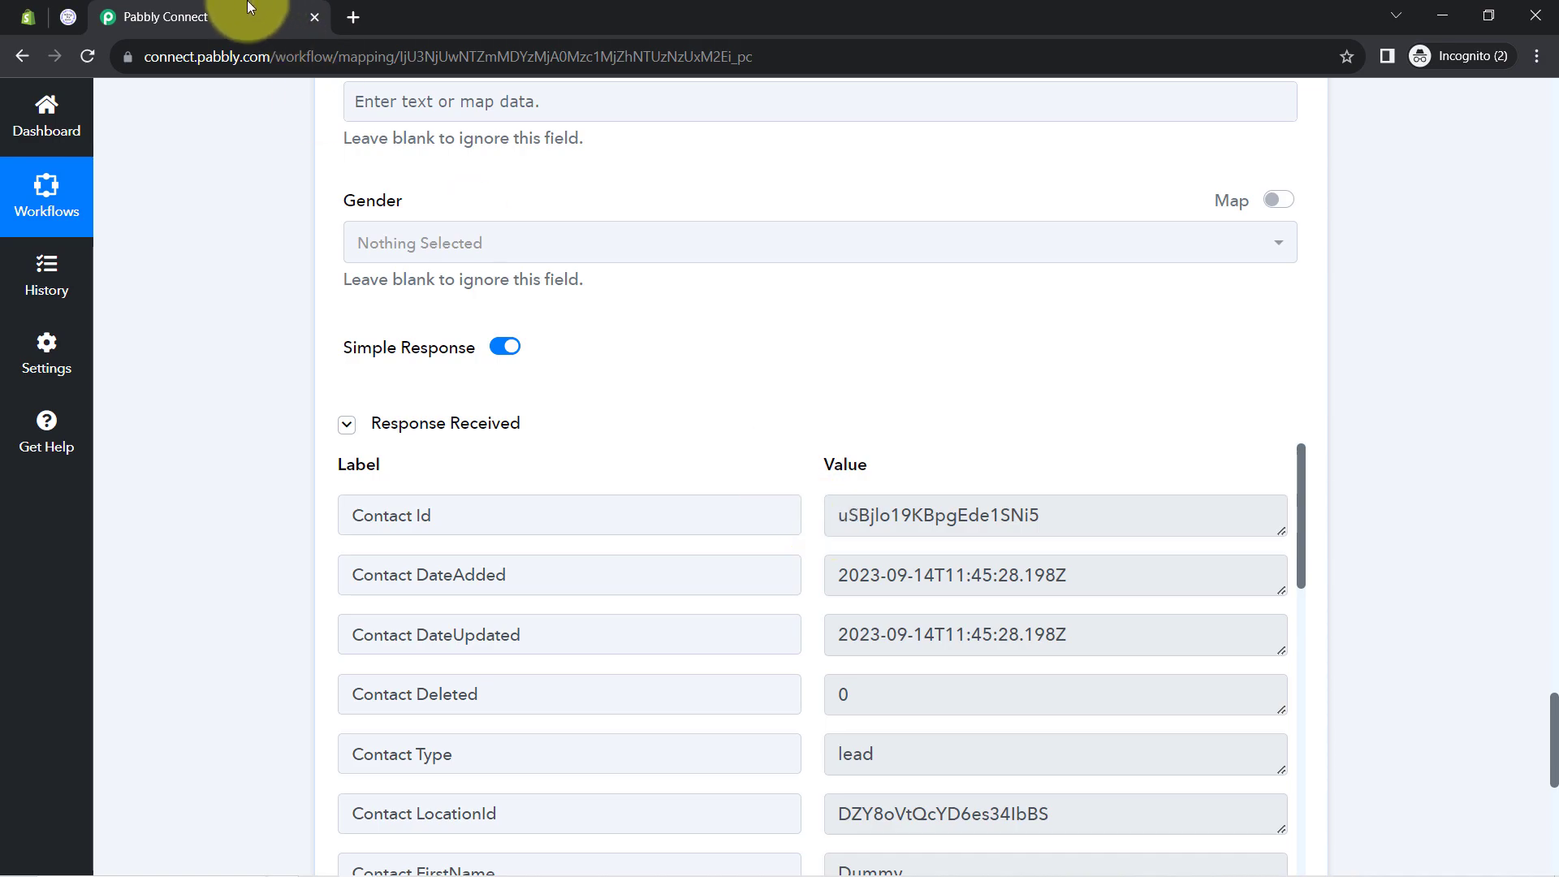
click(66, 17)
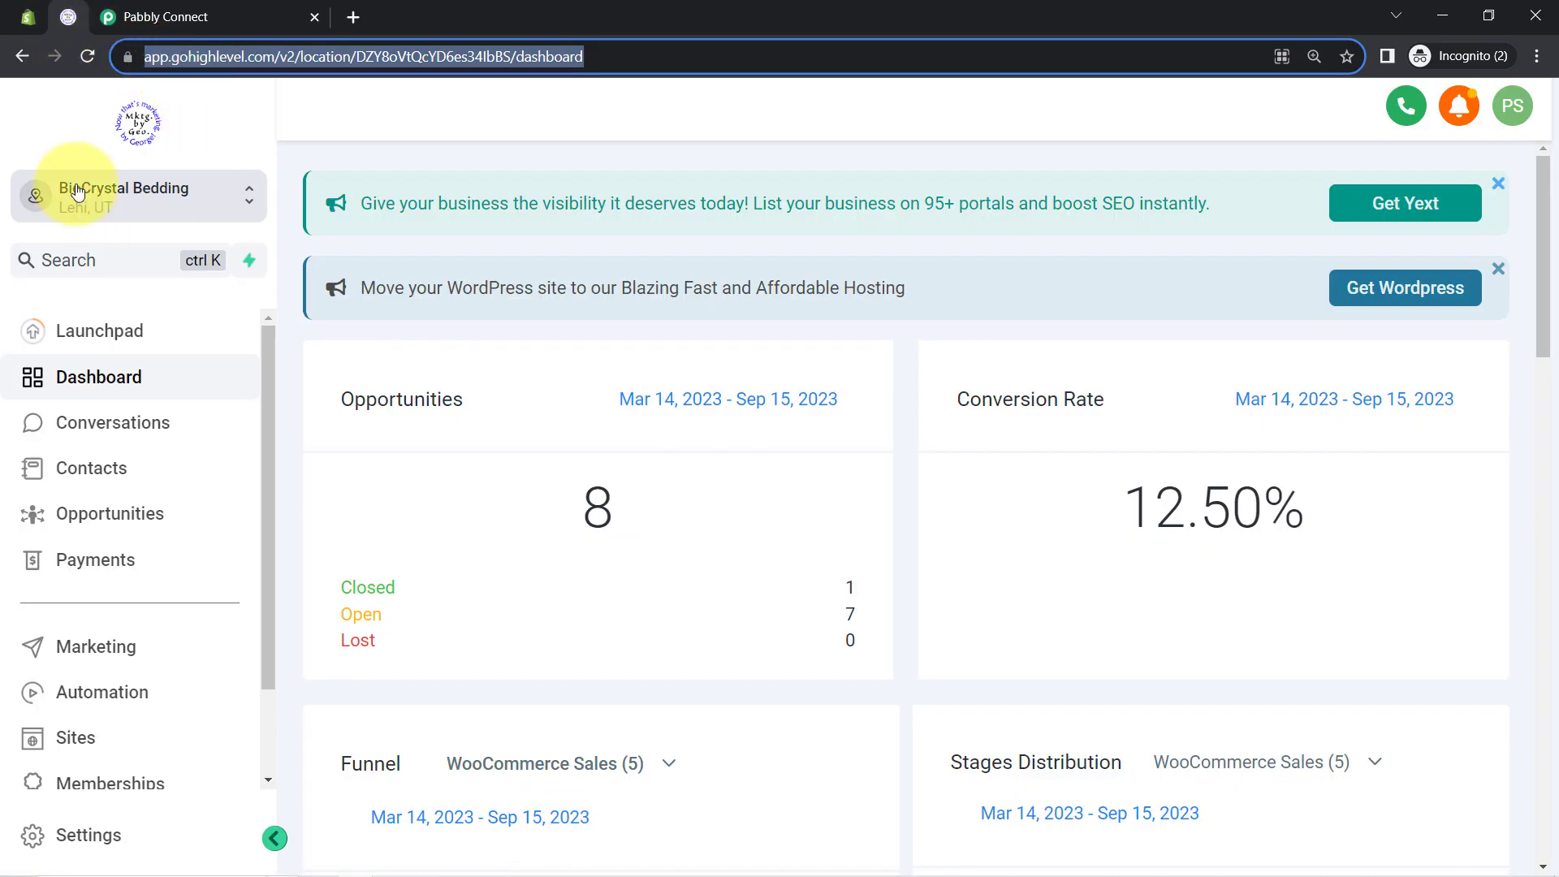
Open the newest contact in GoHighLevel Contacts and verify its name, email and phone
click(82, 467)
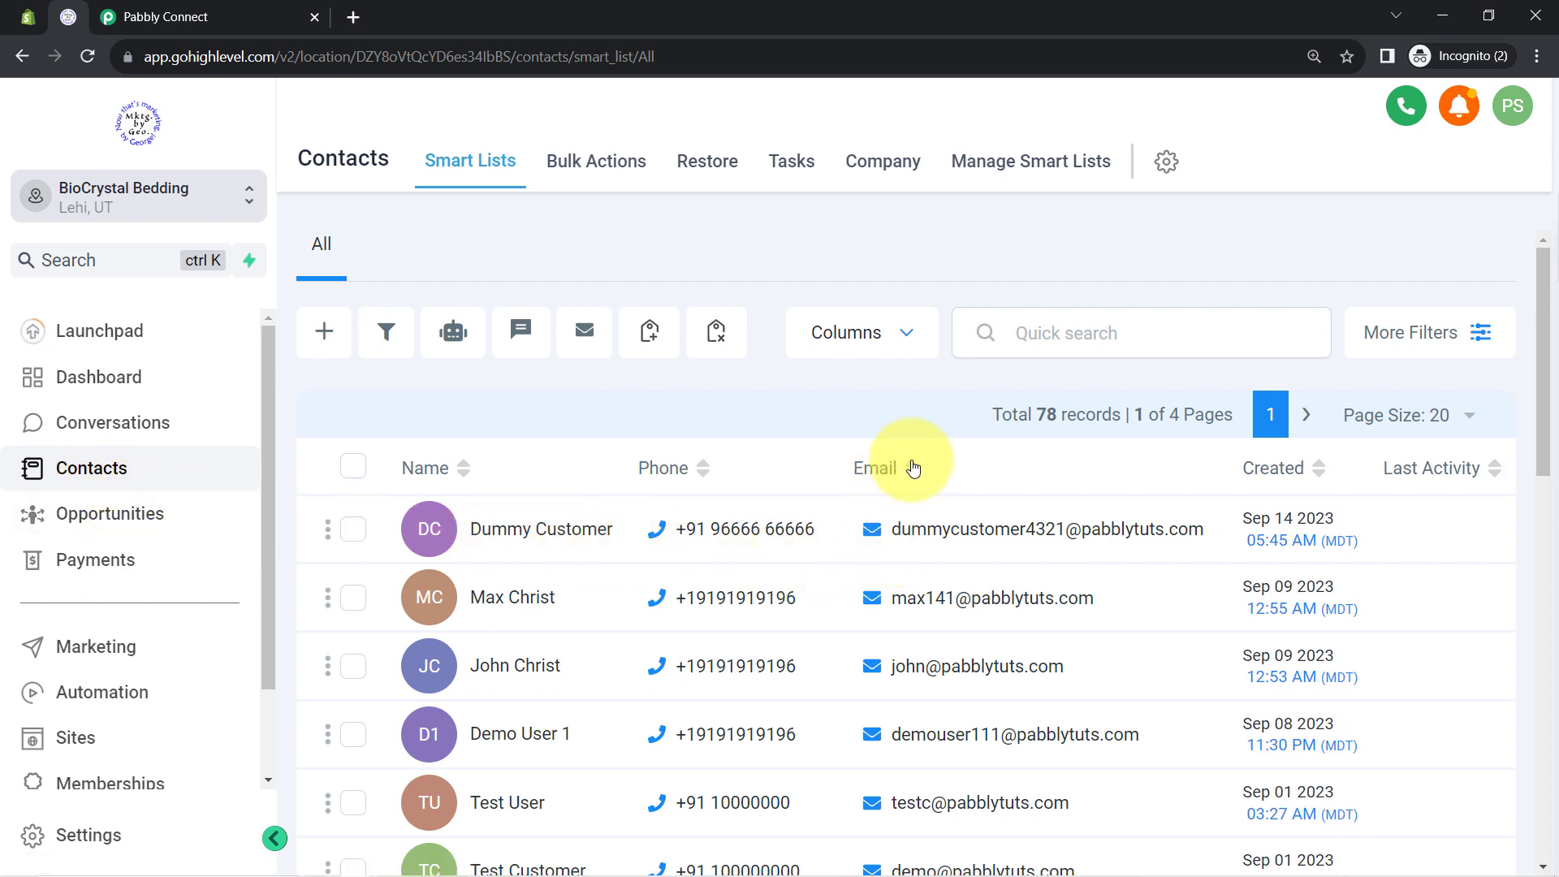
mouse_move(978, 502)
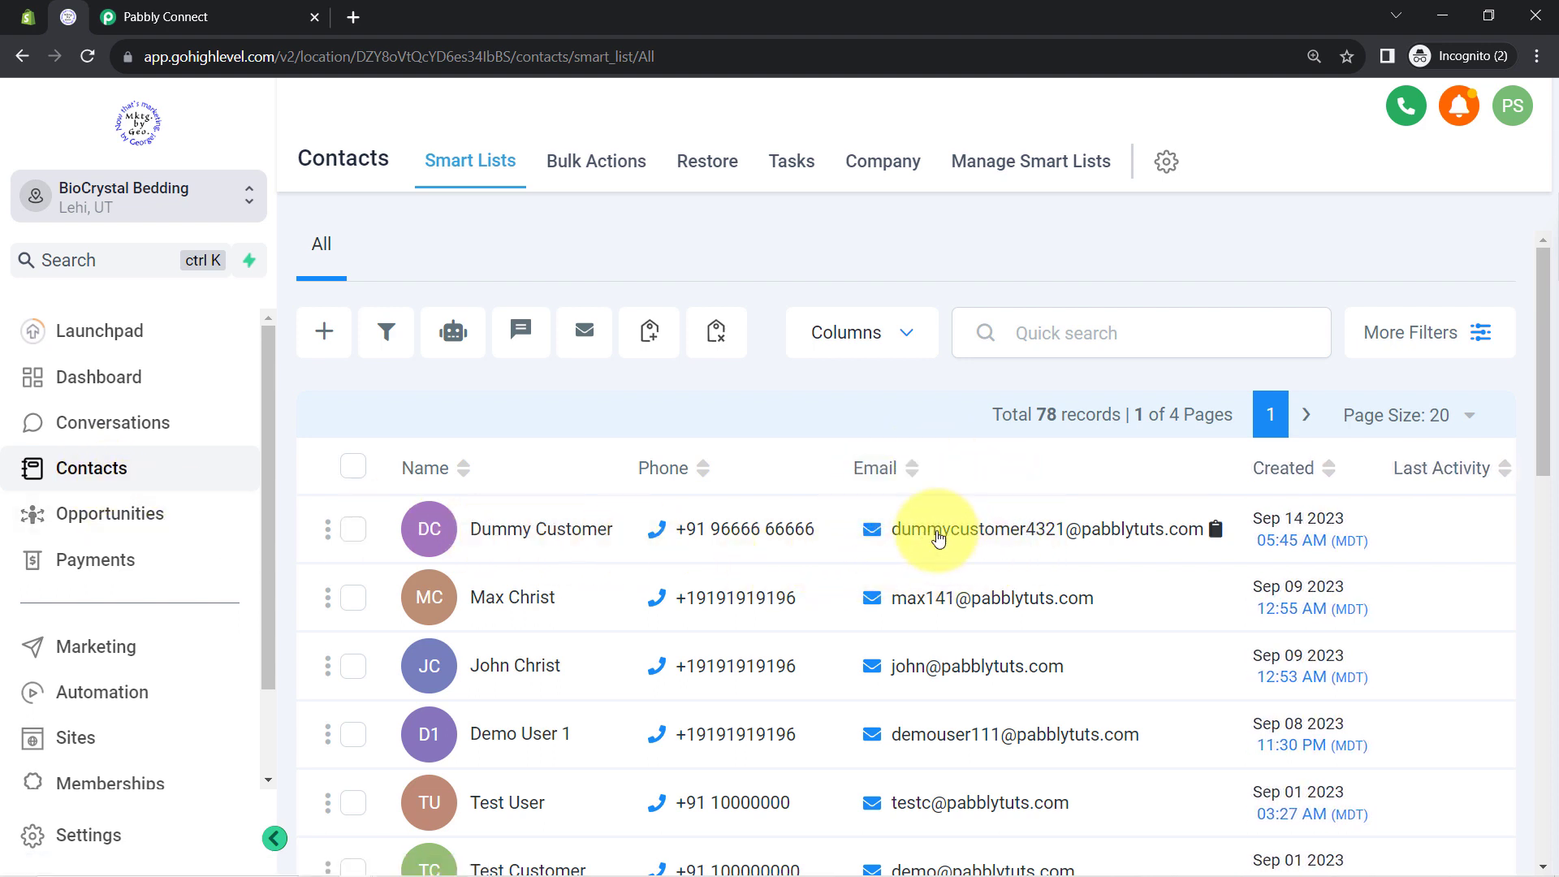
mouse_move(740, 532)
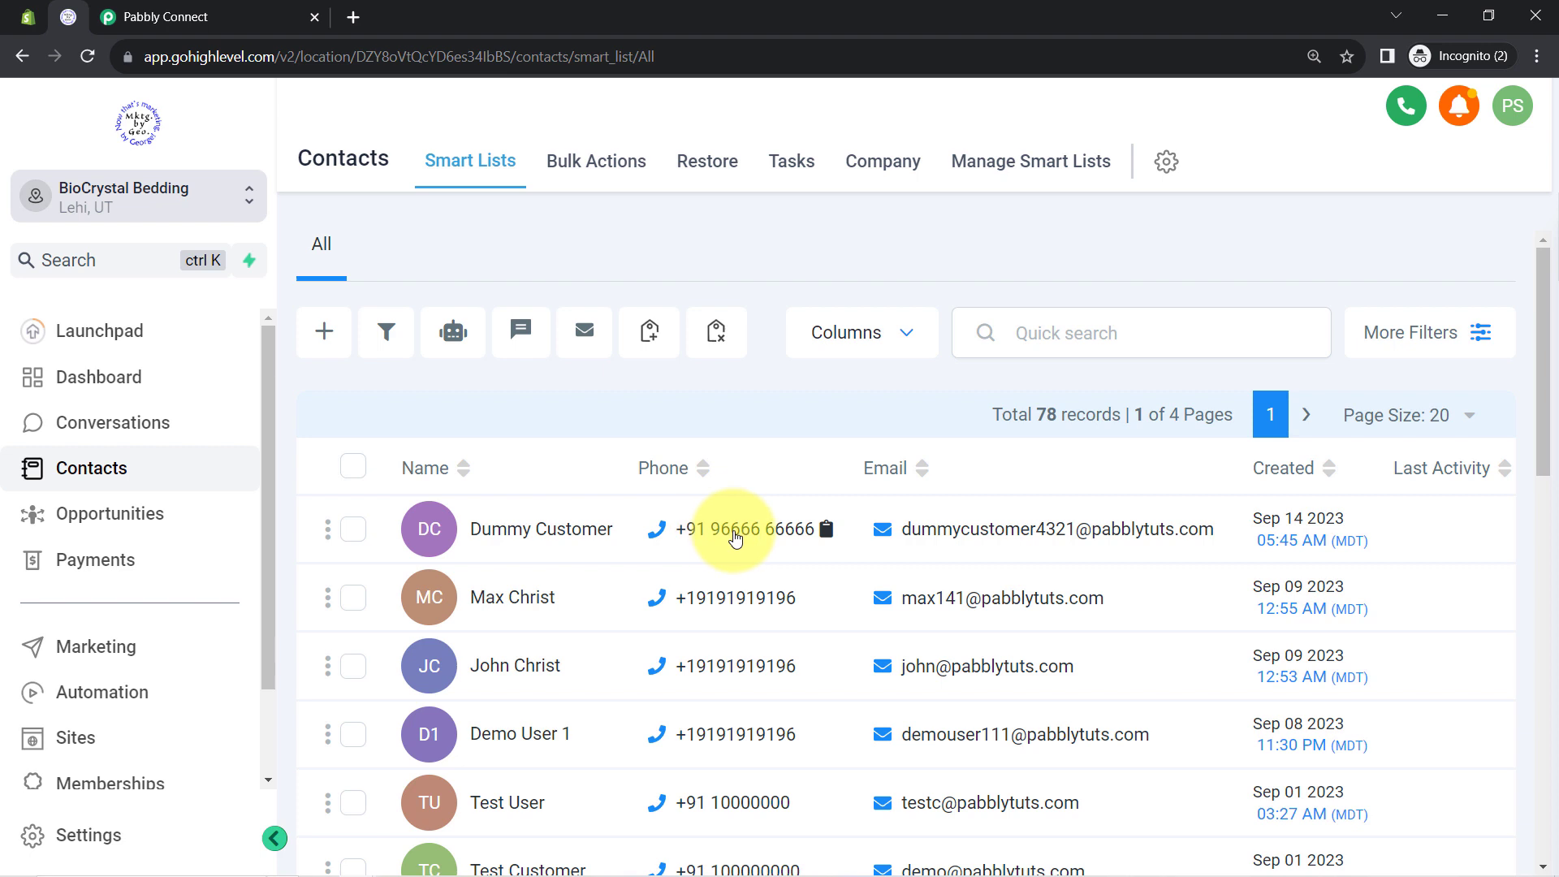
click(507, 532)
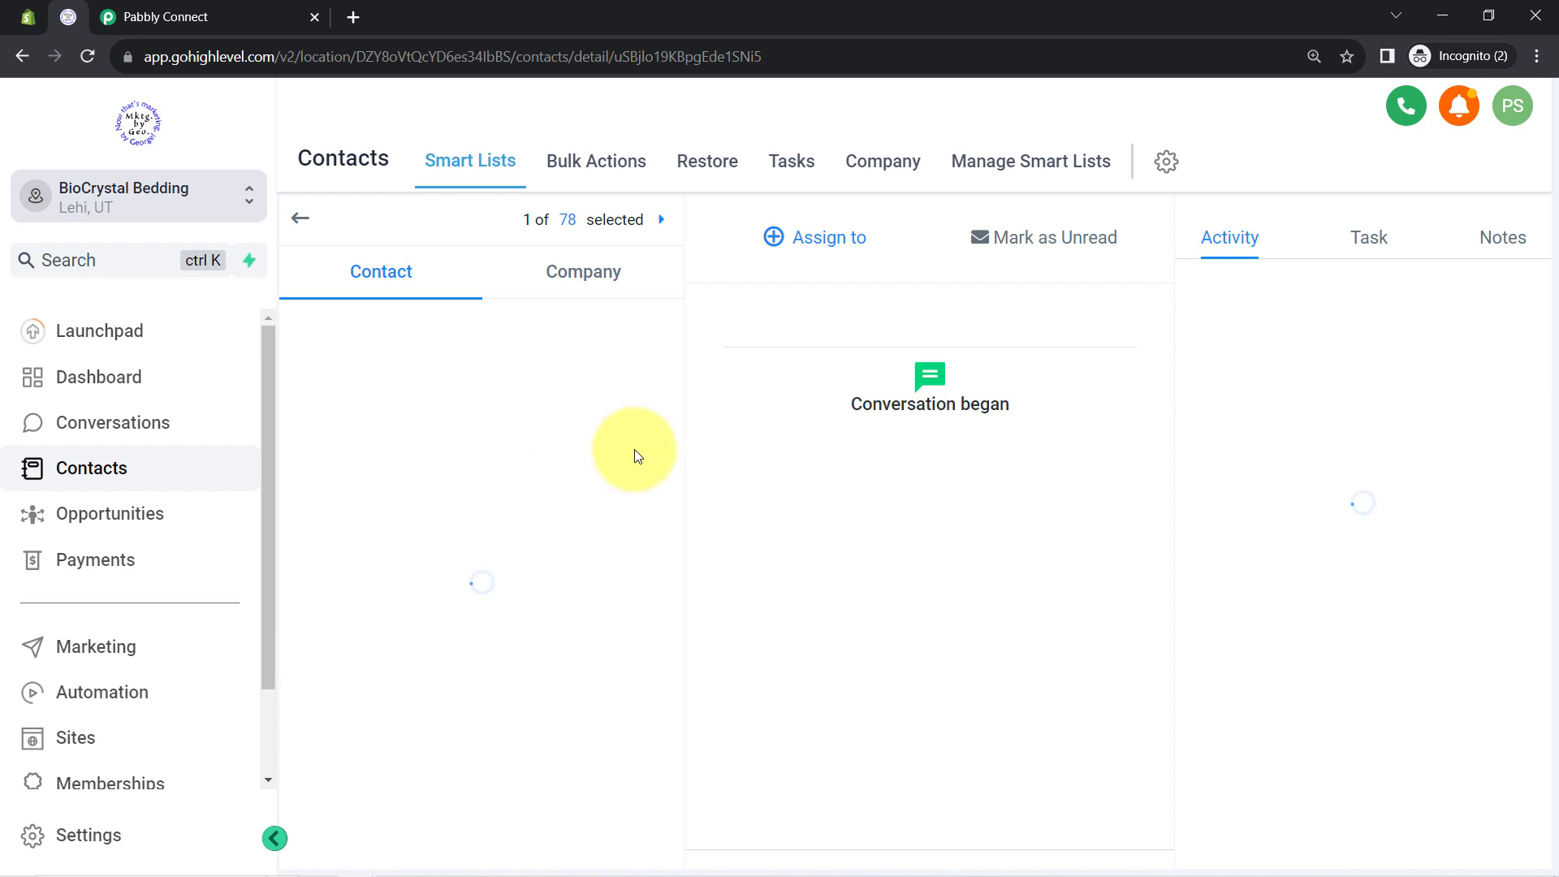
scroll(410, 487, down, 2)
scroll(413, 509, up, 5)
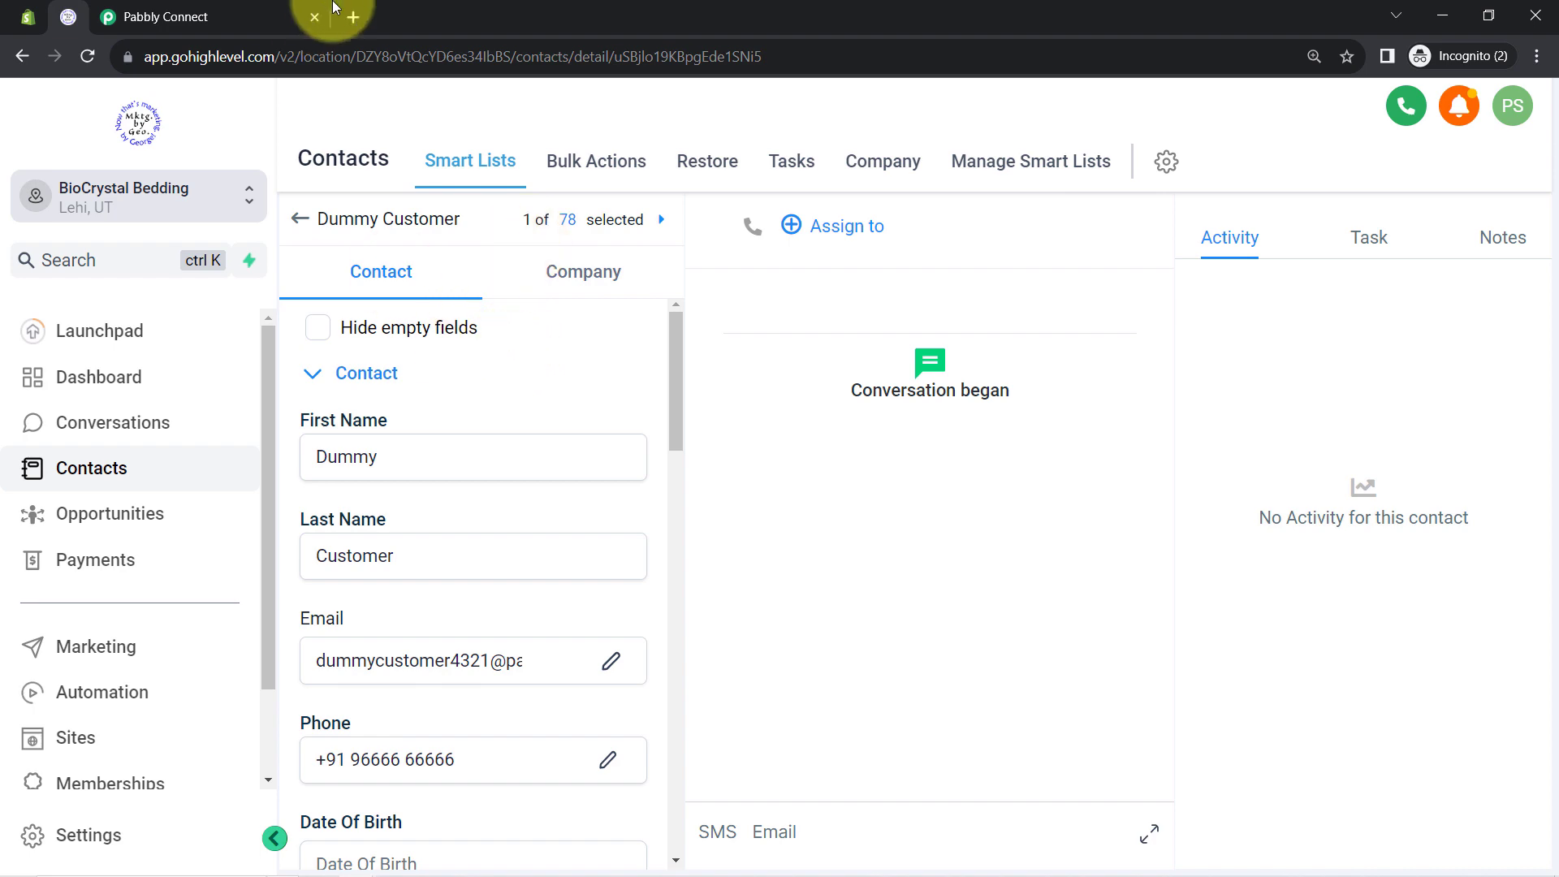
click(301, 8)
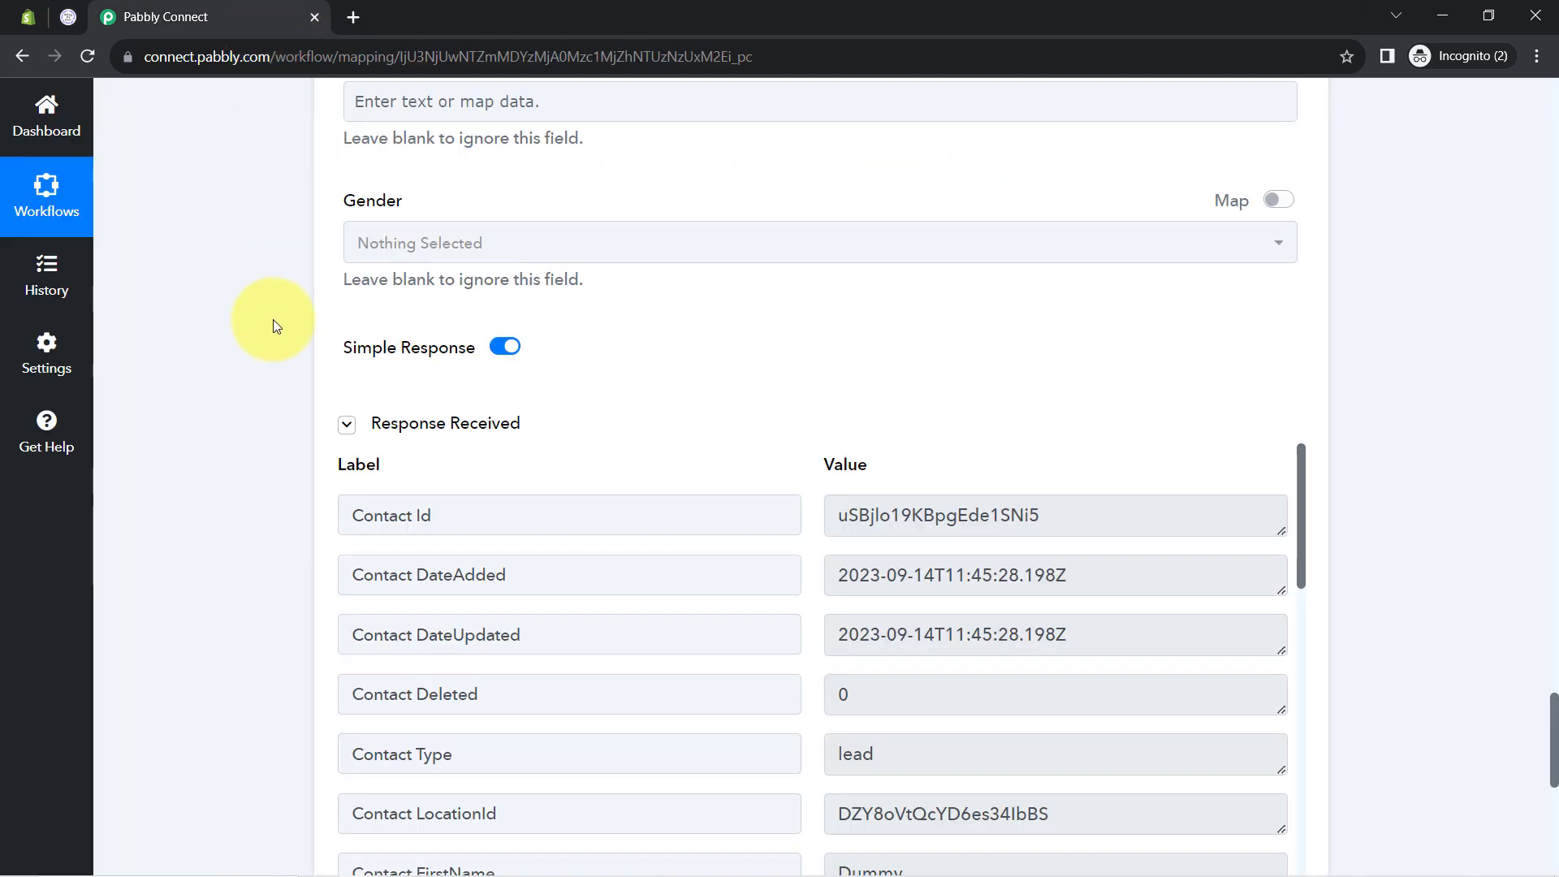
Collapse the Shopify New Order trigger and LeadConnector V2 Create Contact steps for an overview
scroll(250, 414, up, 10)
scroll(250, 414, up, 20)
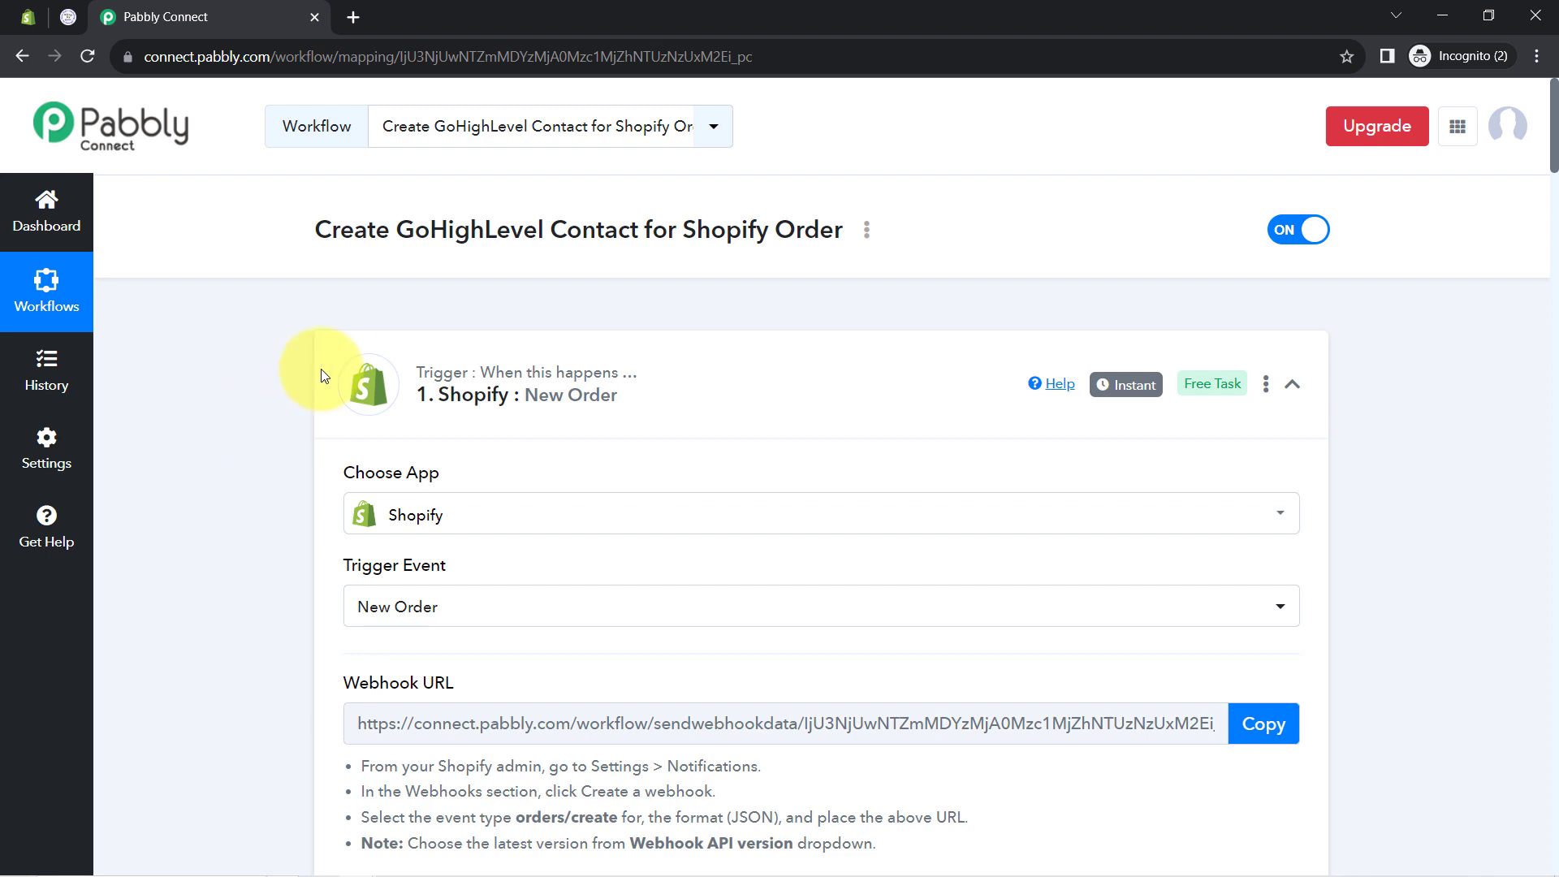
click(527, 398)
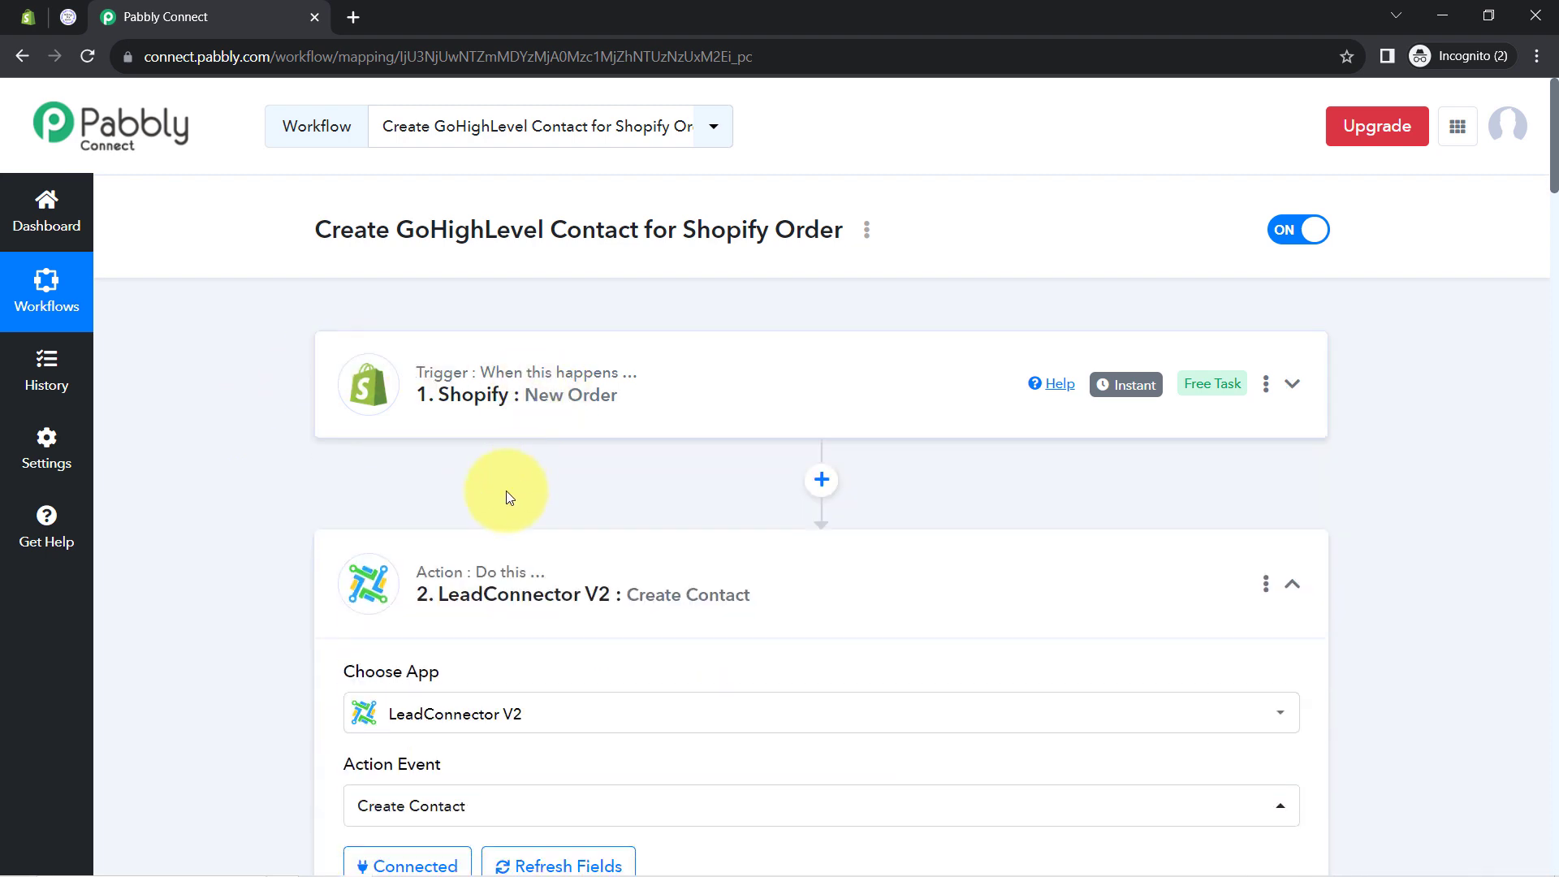
click(500, 381)
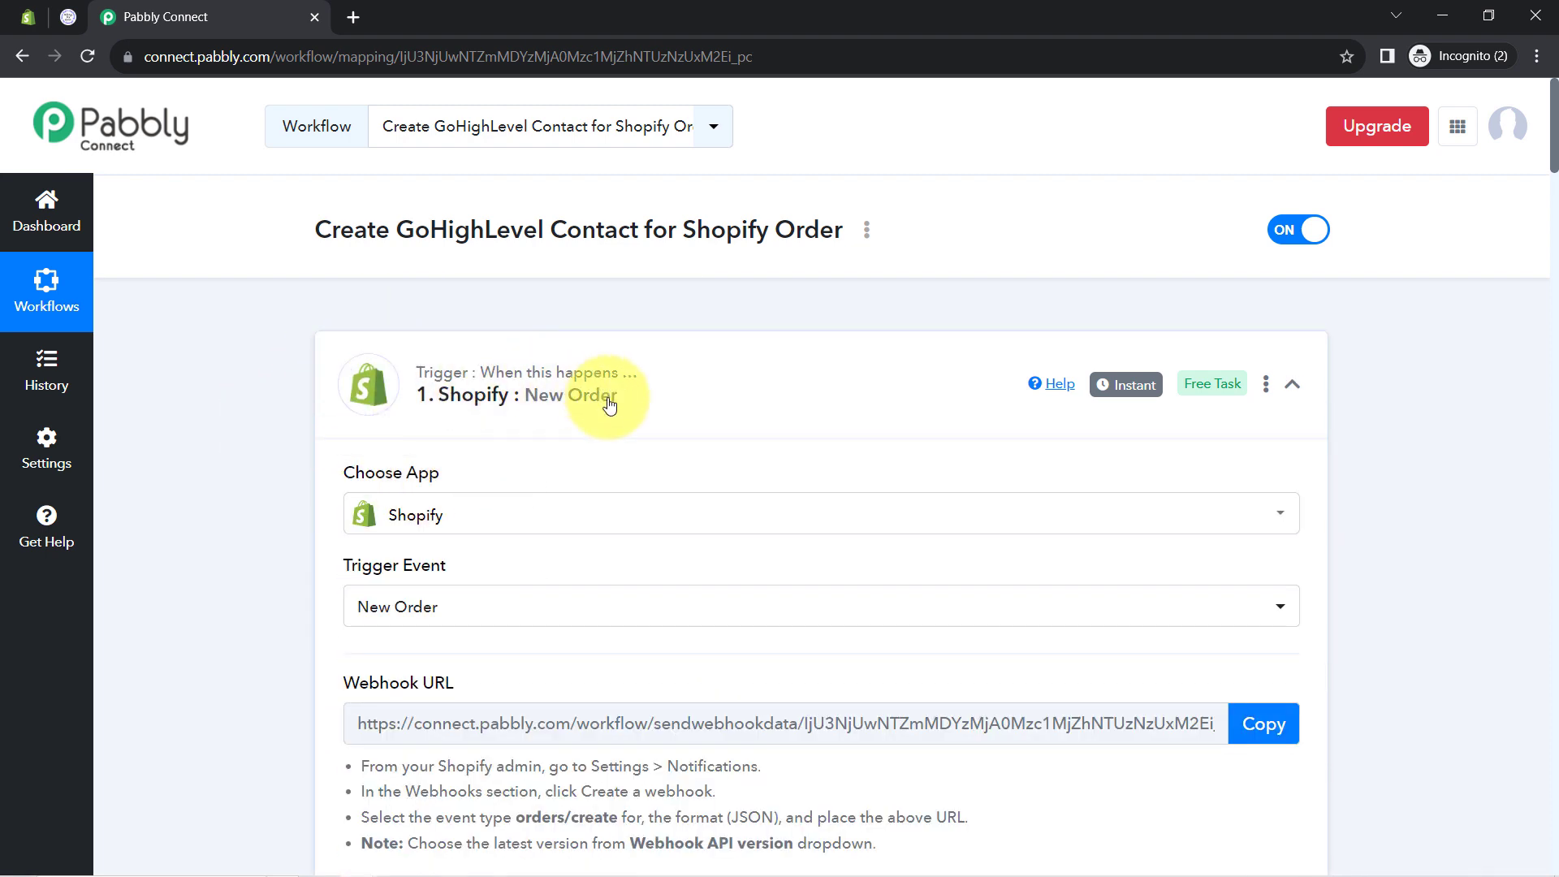
click(582, 395)
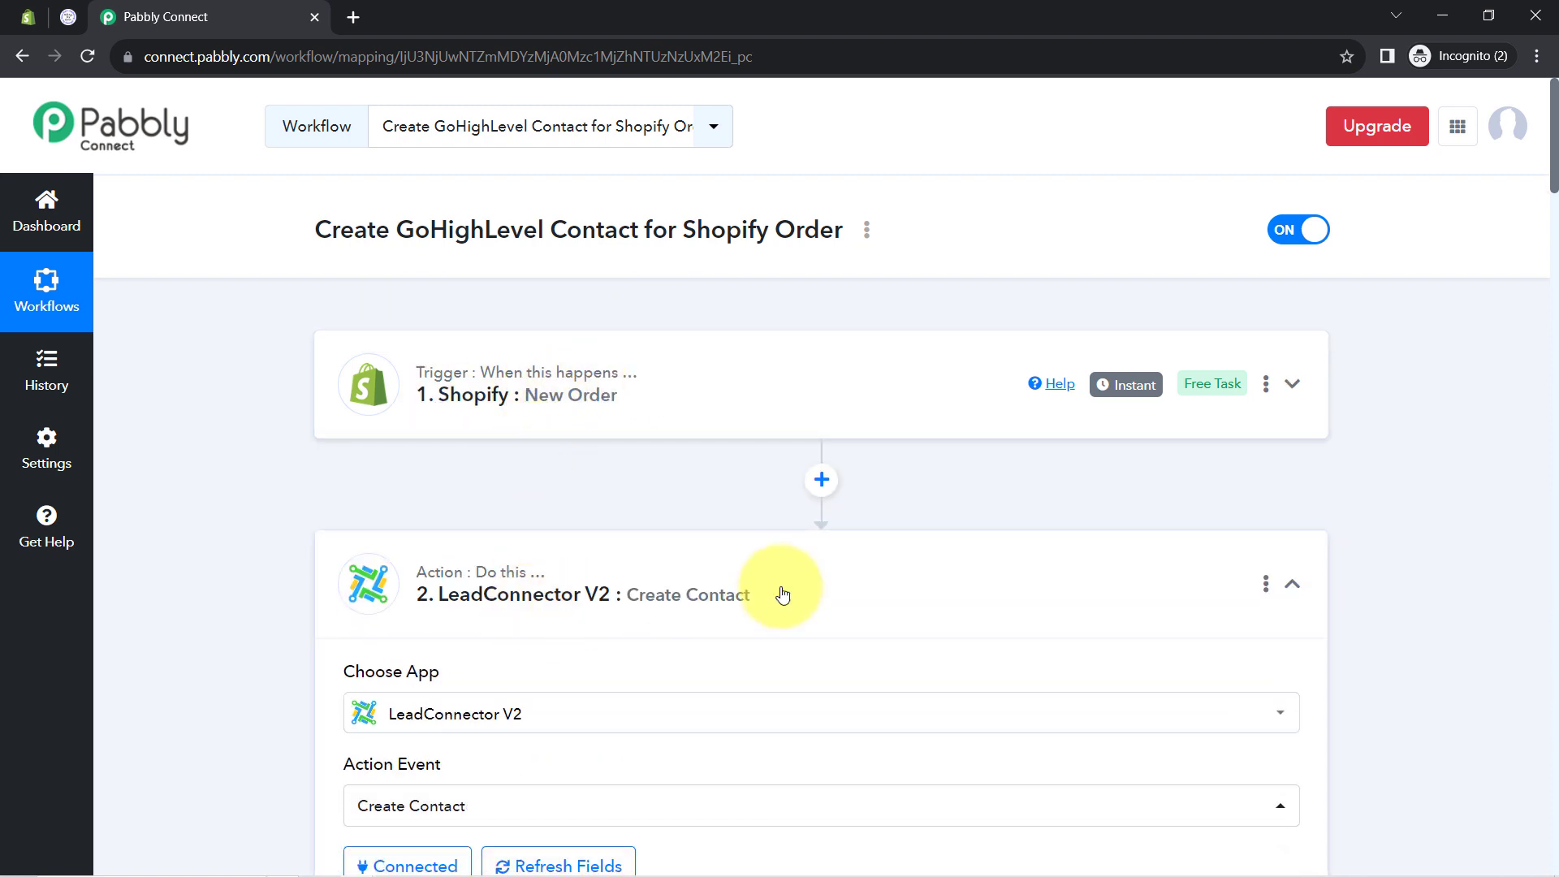
click(777, 592)
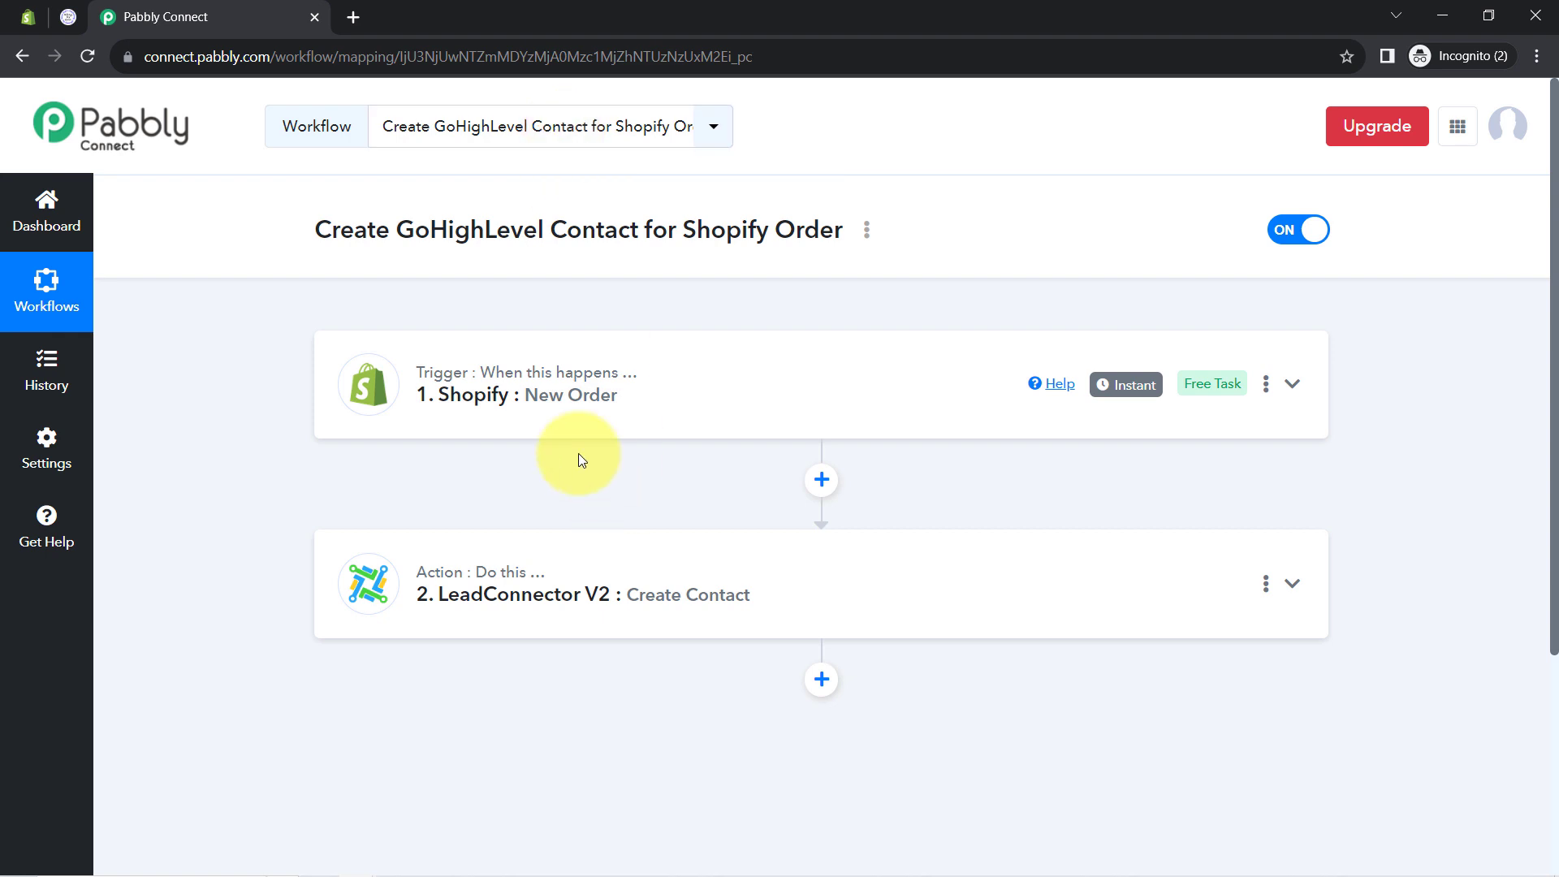
Copy the share link of the 'Create GoHighLevel Contact for Shopify Order' workflow
click(867, 235)
click(739, 330)
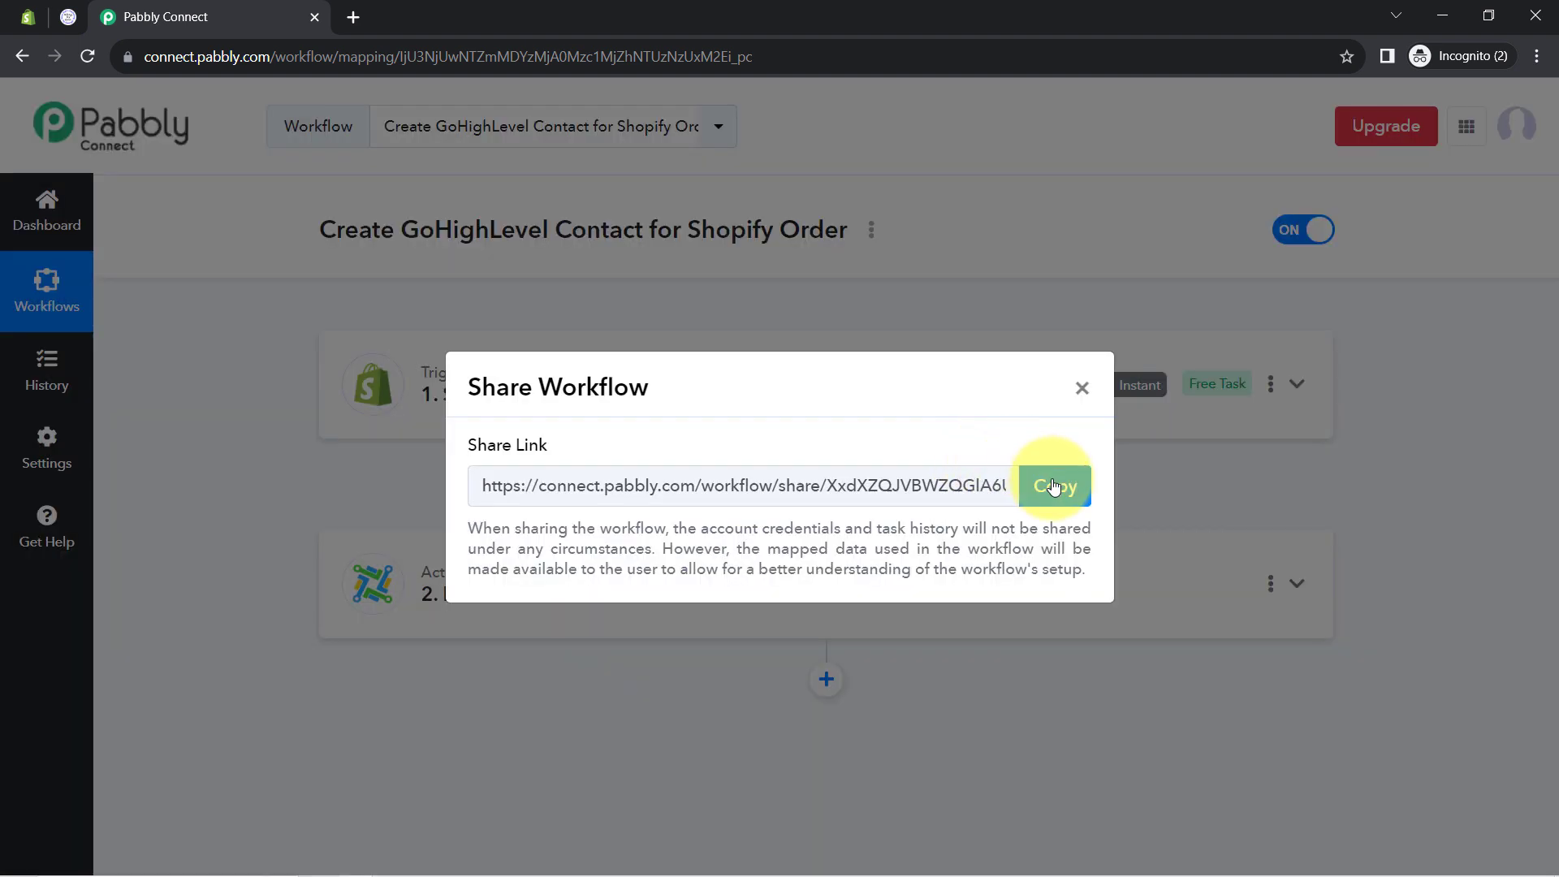
click(1053, 486)
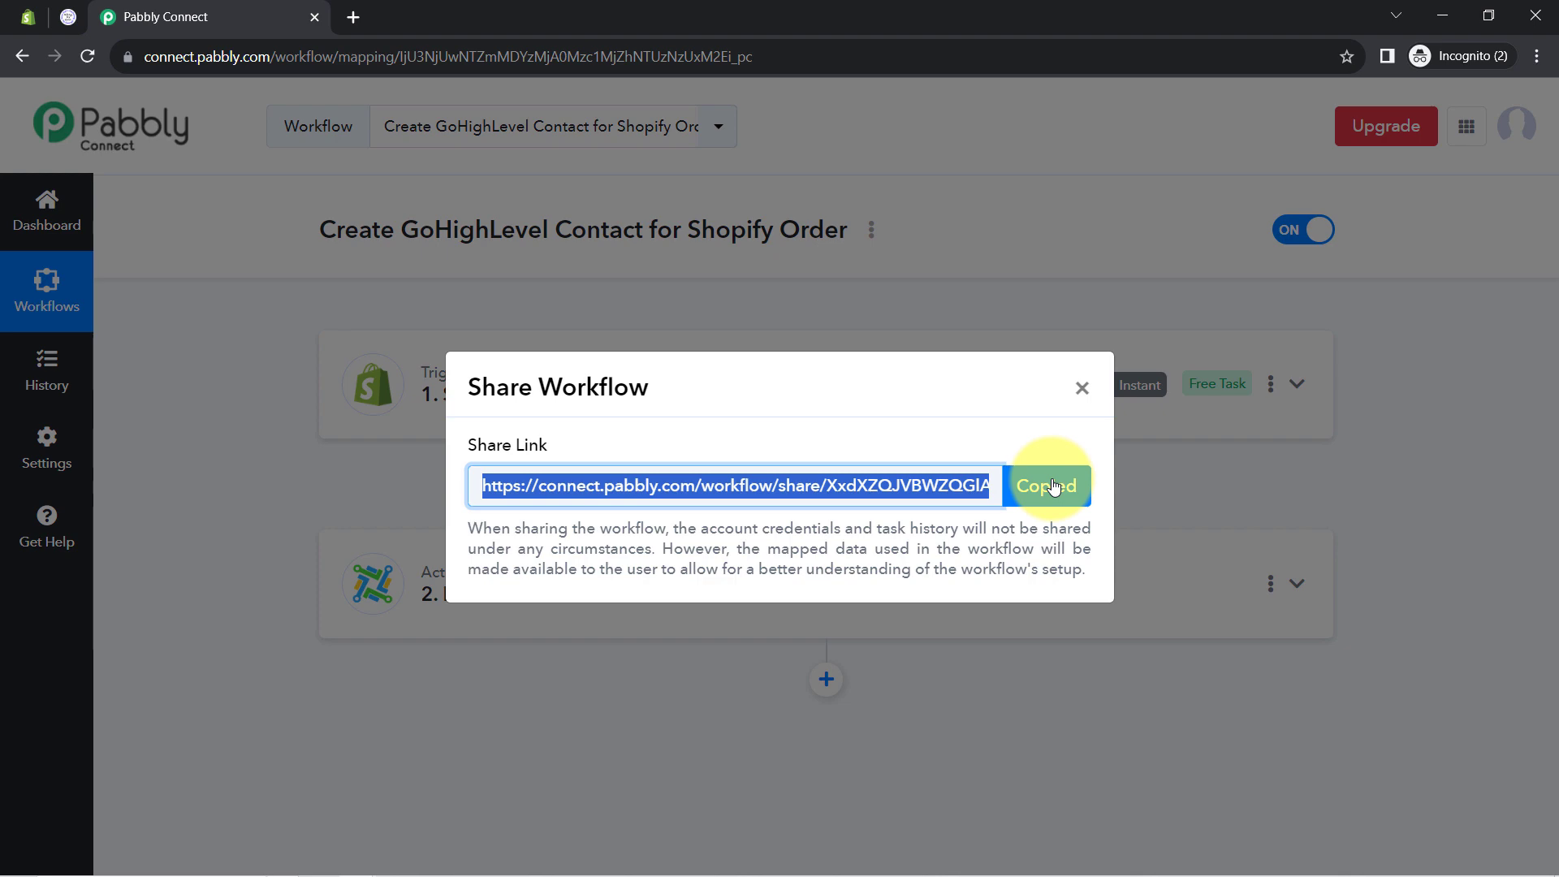